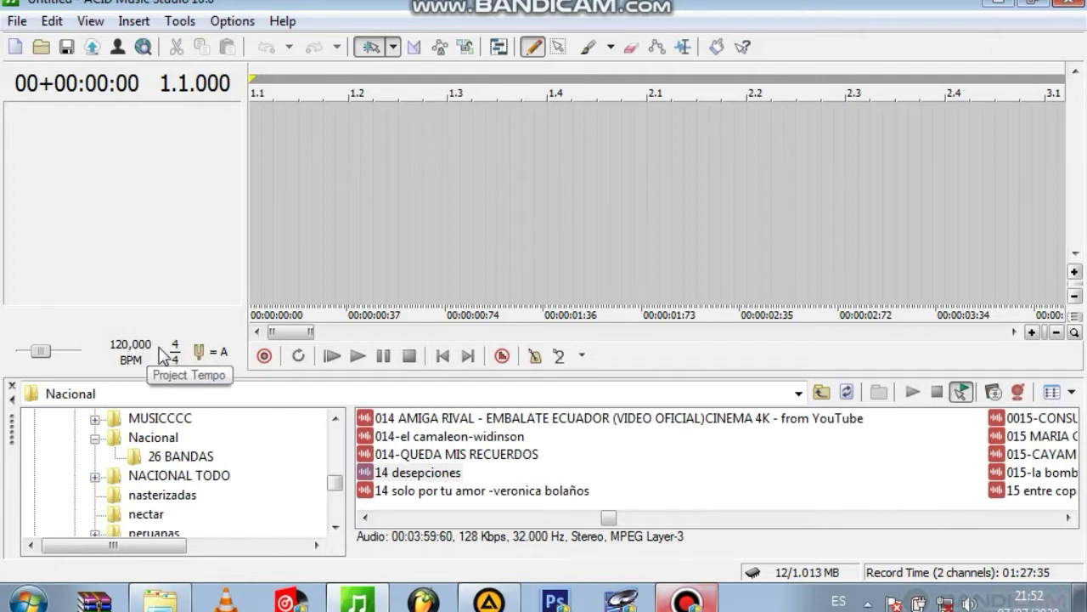
Step: Set the project tempo to 118 BPM
double_click(128, 344)
left_click(127, 345)
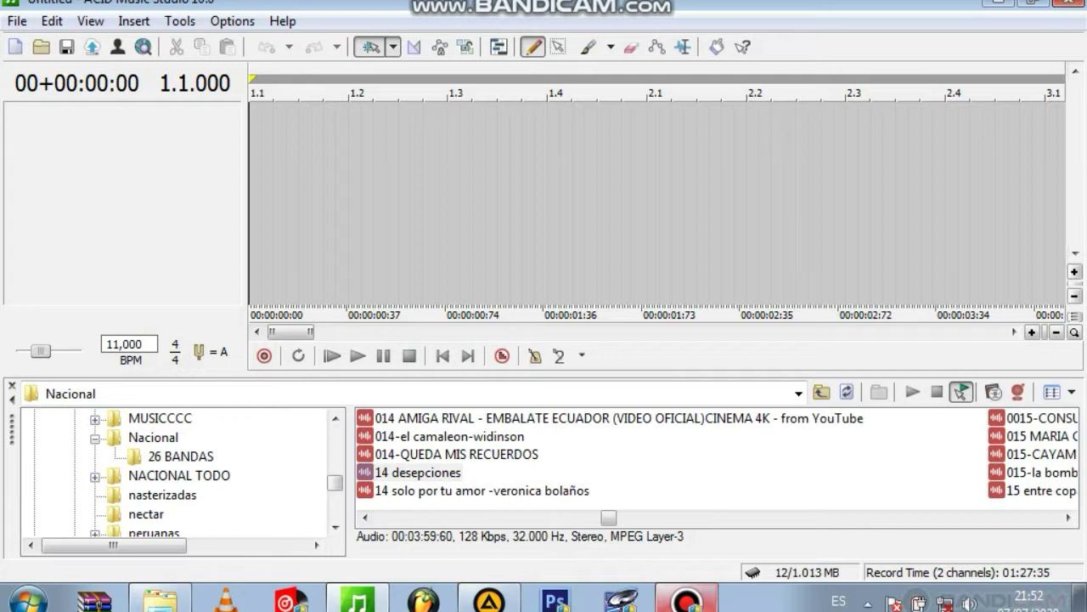
key("Return")
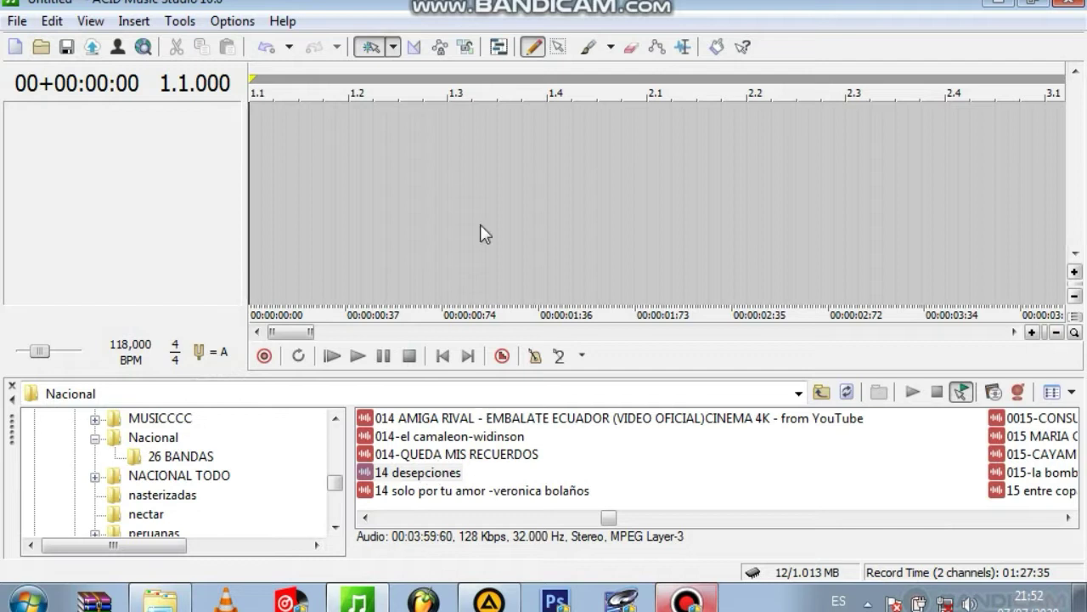
Step: Add the song 14 desepciones to a new track and set its Beatmapper downbeat at the onset of a strong beat after the intro
left_click_drag(323, 136, 314, 133)
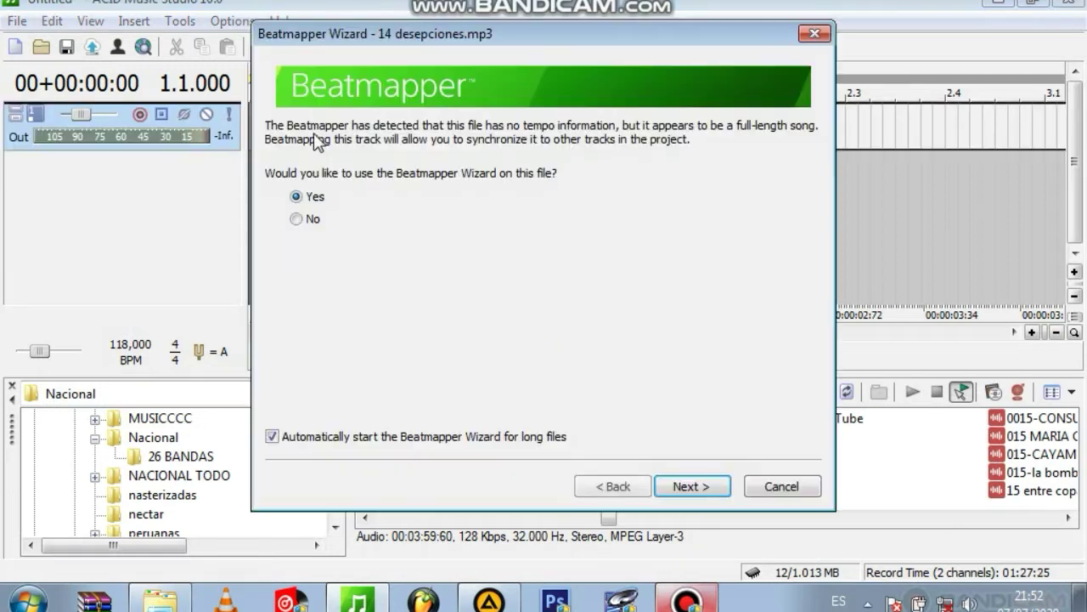
left_click(695, 488)
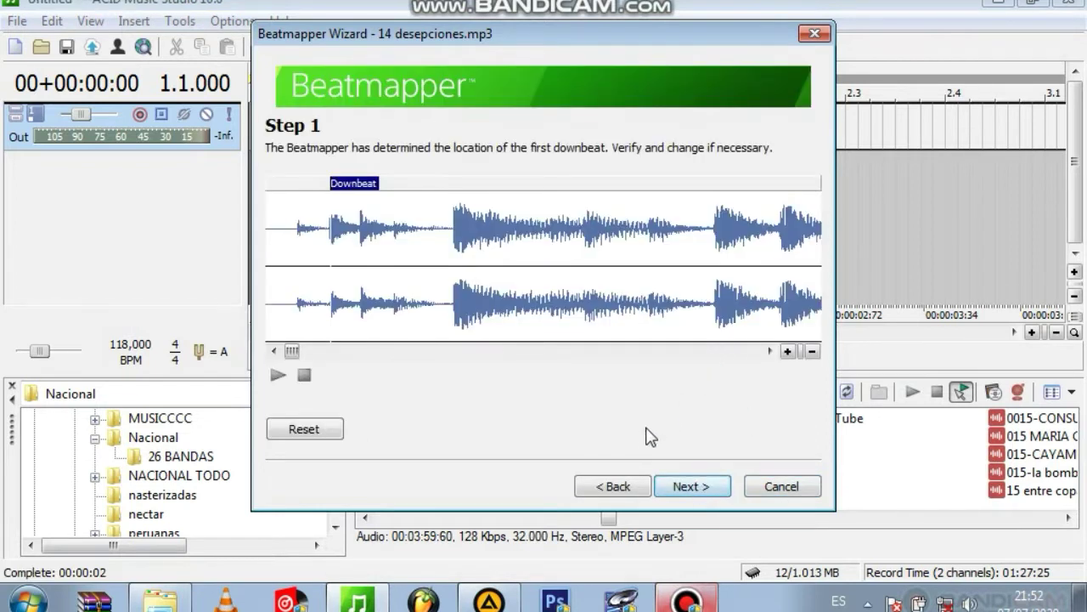
left_click_drag(296, 354, 319, 356)
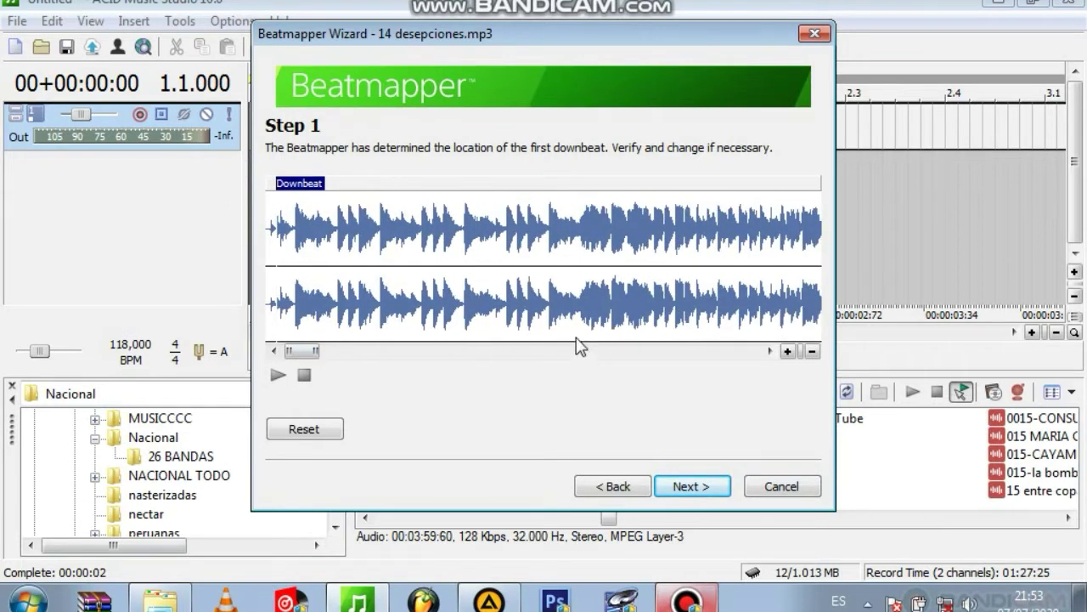
left_click(549, 314)
key("space")
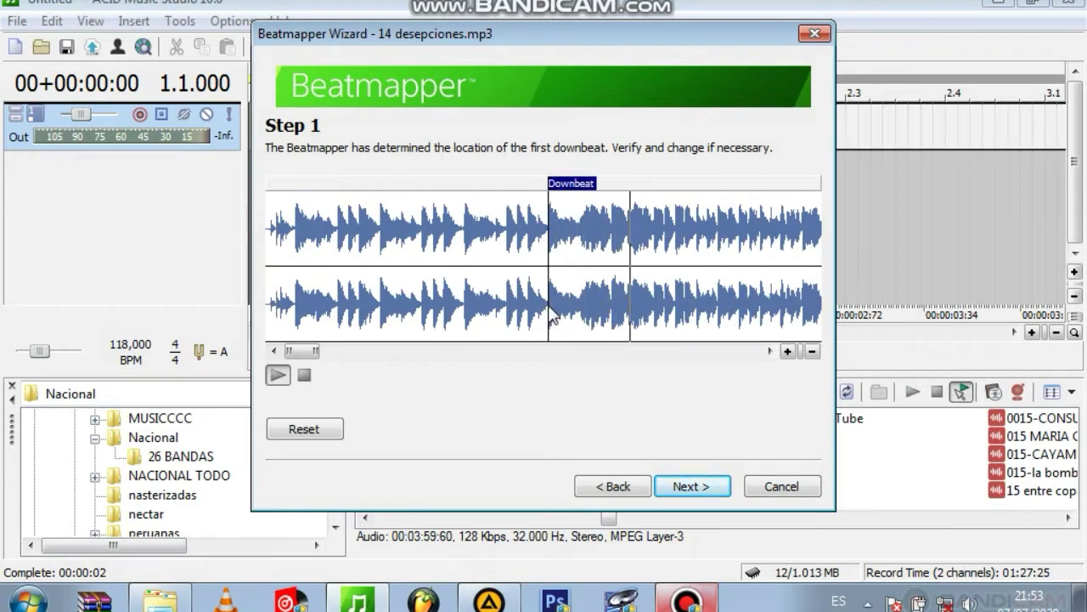
left_click(676, 293)
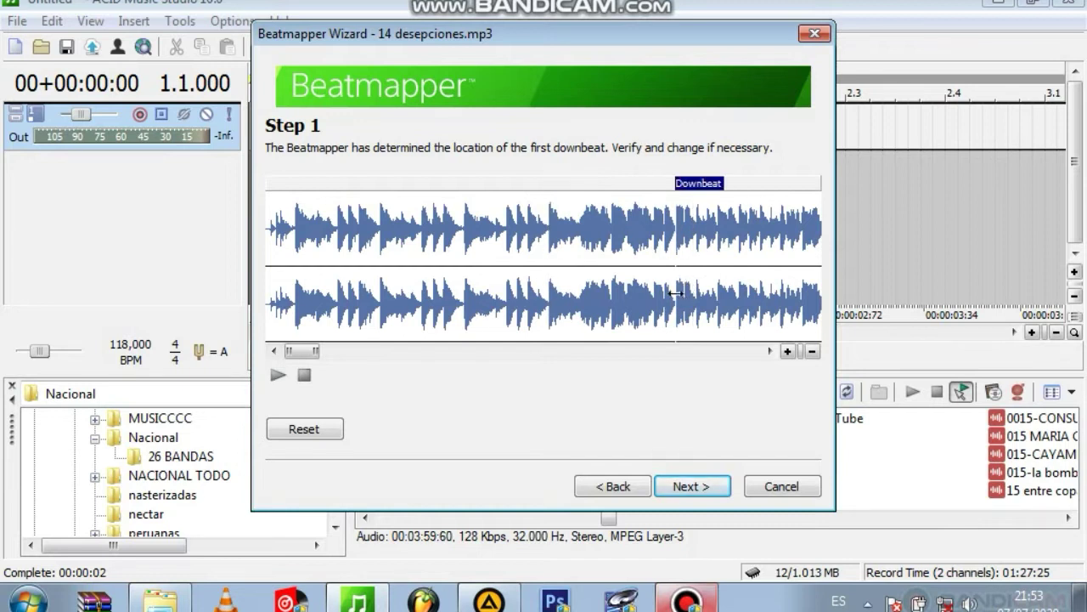
left_click(787, 351)
left_click(787, 351)
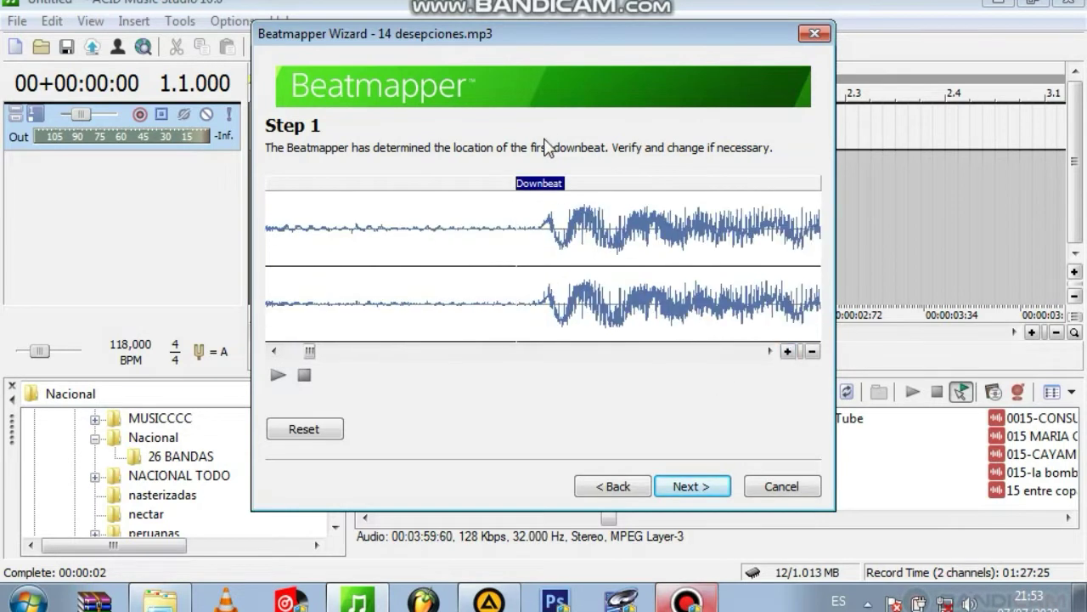
left_click_drag(537, 189, 553, 188)
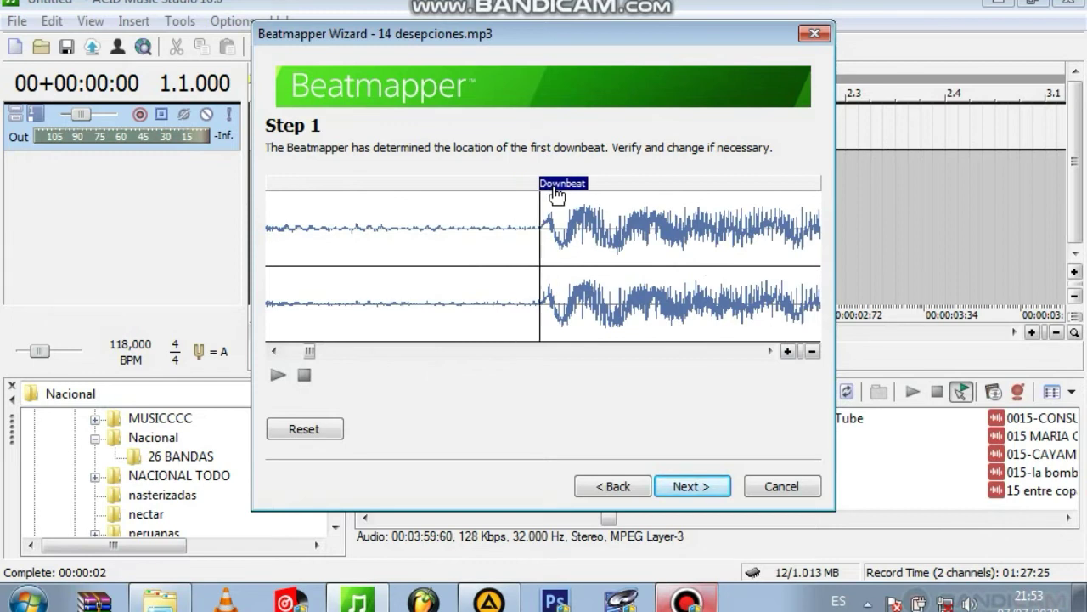
left_click(702, 486)
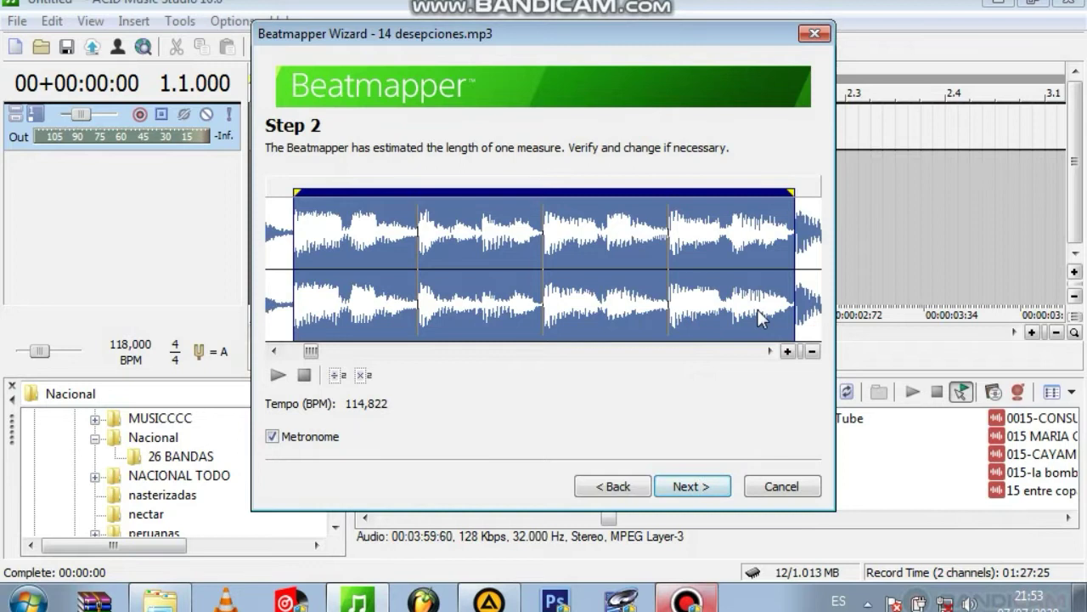
Step: Accept the estimated measure length, check up to measure 3, and finish the Beatmapper with saving its information to the file turned off
left_click(716, 486)
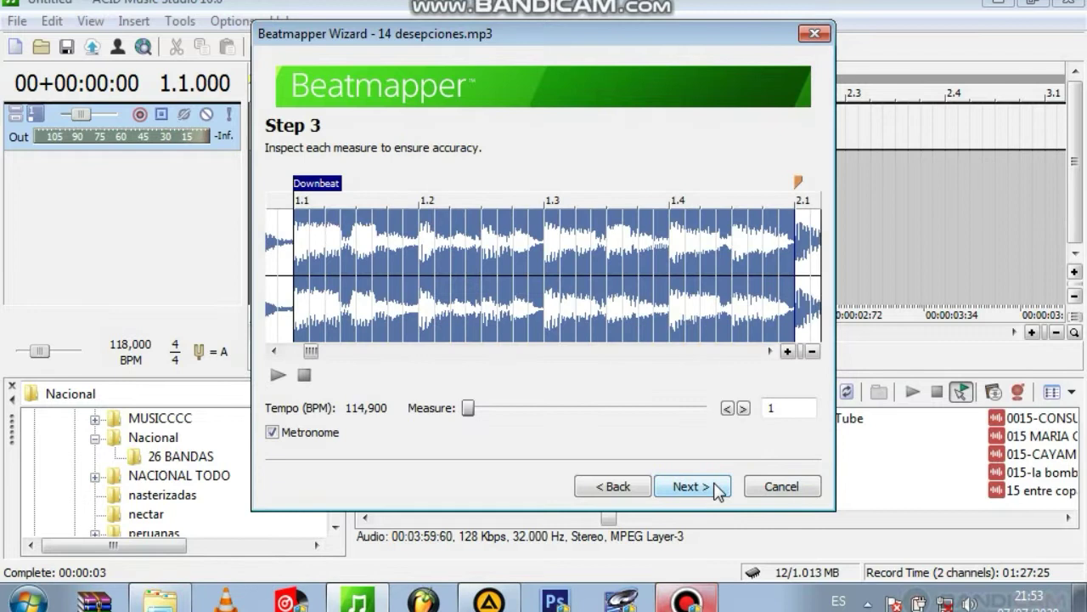
left_click(744, 408)
left_click(744, 409)
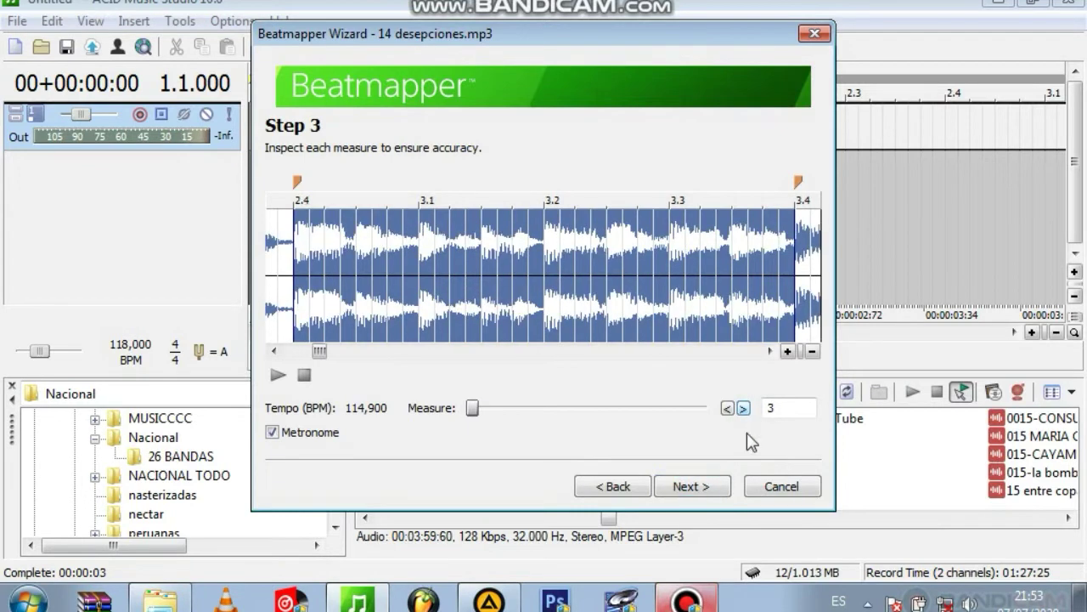
left_click(698, 494)
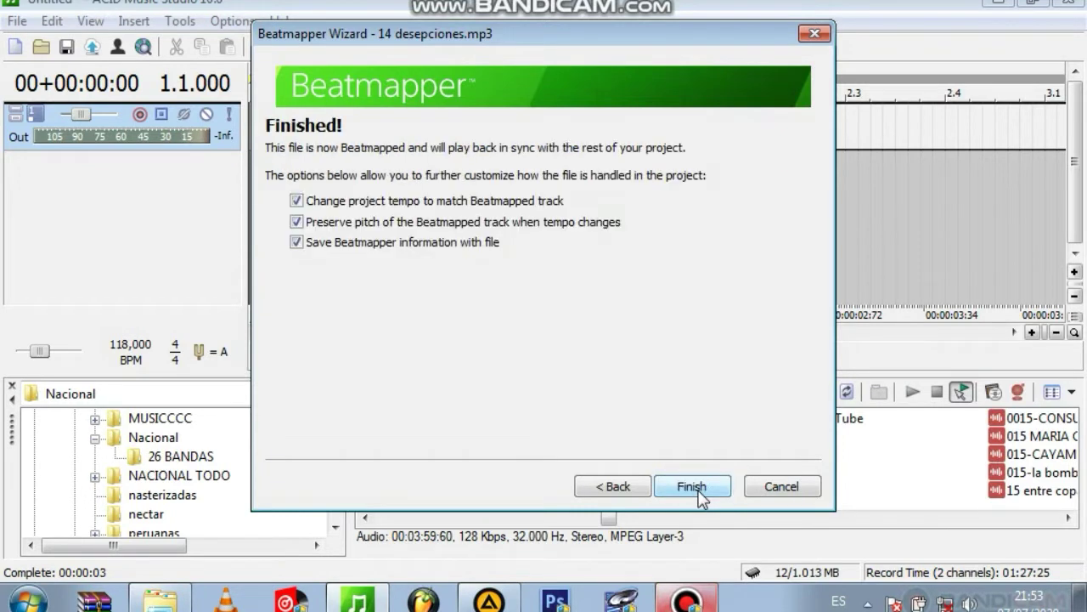
left_click(299, 244)
left_click(690, 484)
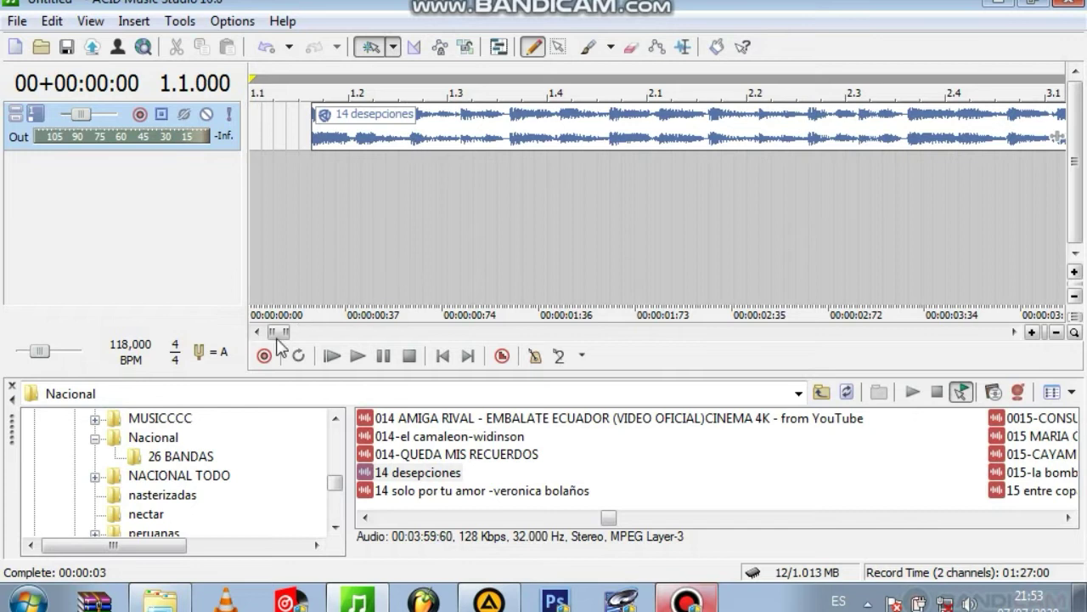
Step: Move the 14 desepciones clip along its track so that it starts at measure 3.1
scroll(408, 281, "down", 5)
left_click_drag(344, 122, 573, 137)
left_click_drag(495, 136, 356, 127)
left_click_drag(400, 335, 315, 335)
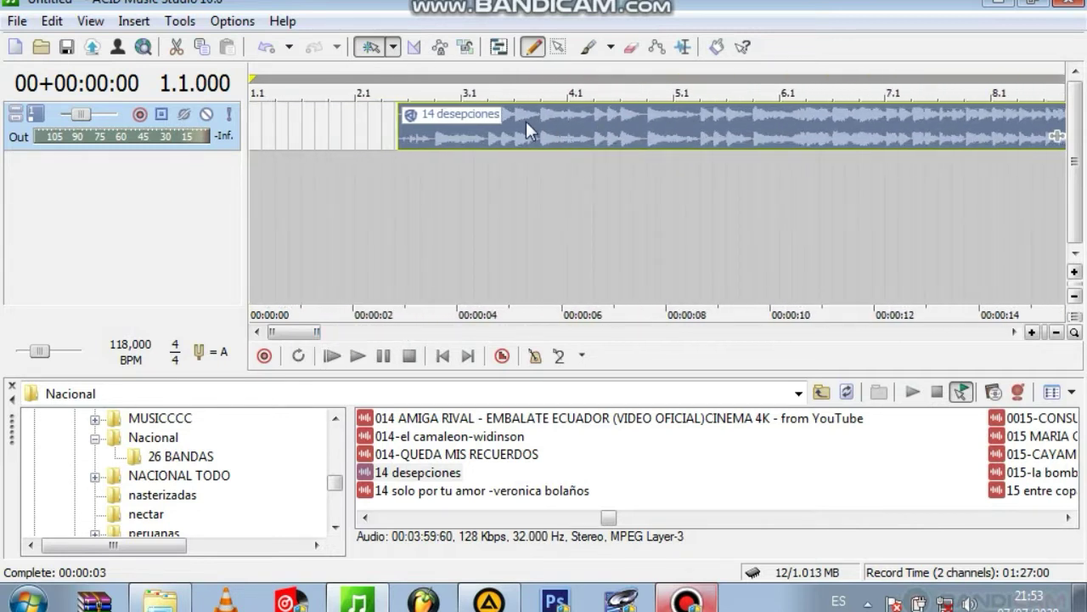
left_click_drag(514, 121, 577, 119)
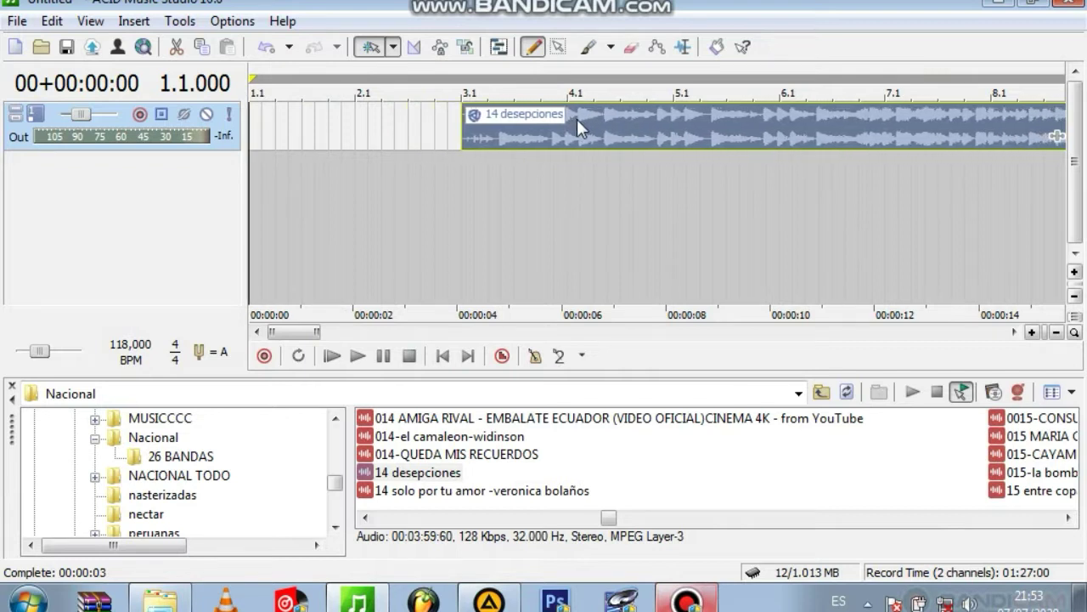
Step: Add BASE CHICHA LENTA PERSONAL ESCORPION DJ RMX from the BASES PERSONALES PROPIAS VOL 1 folder to a new track, starting at 1.1
left_click_drag(332, 484, 333, 461)
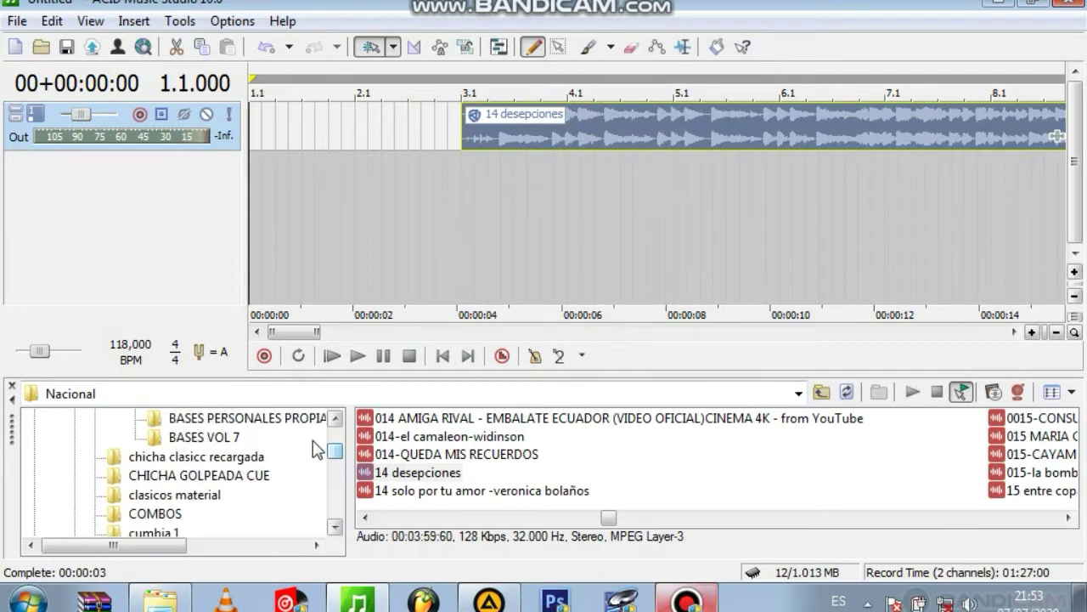
left_click(241, 425)
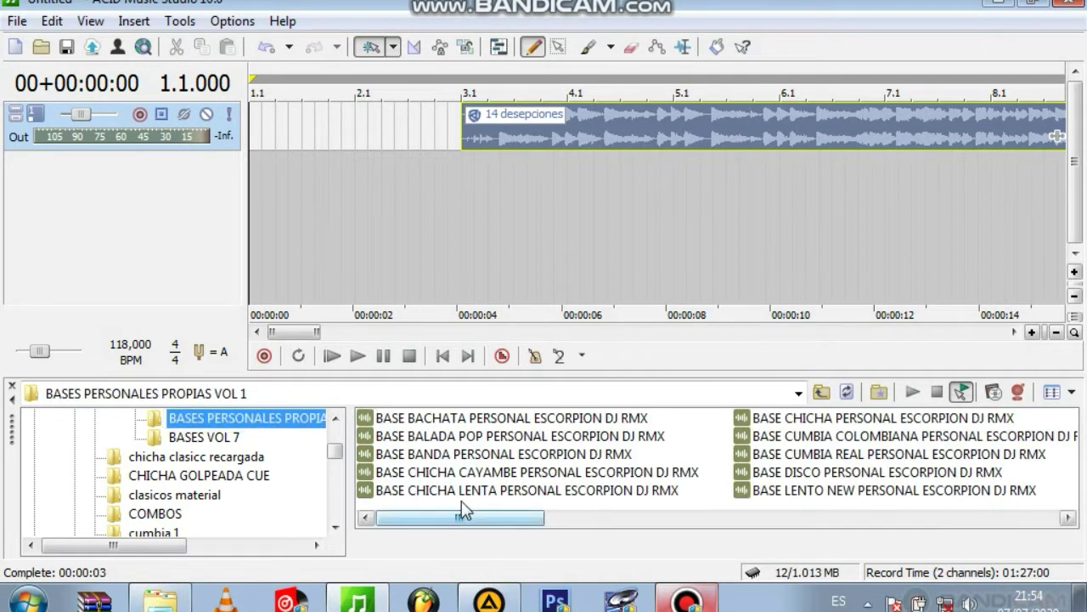
left_click_drag(476, 497, 392, 223)
left_click_drag(491, 182, 237, 174)
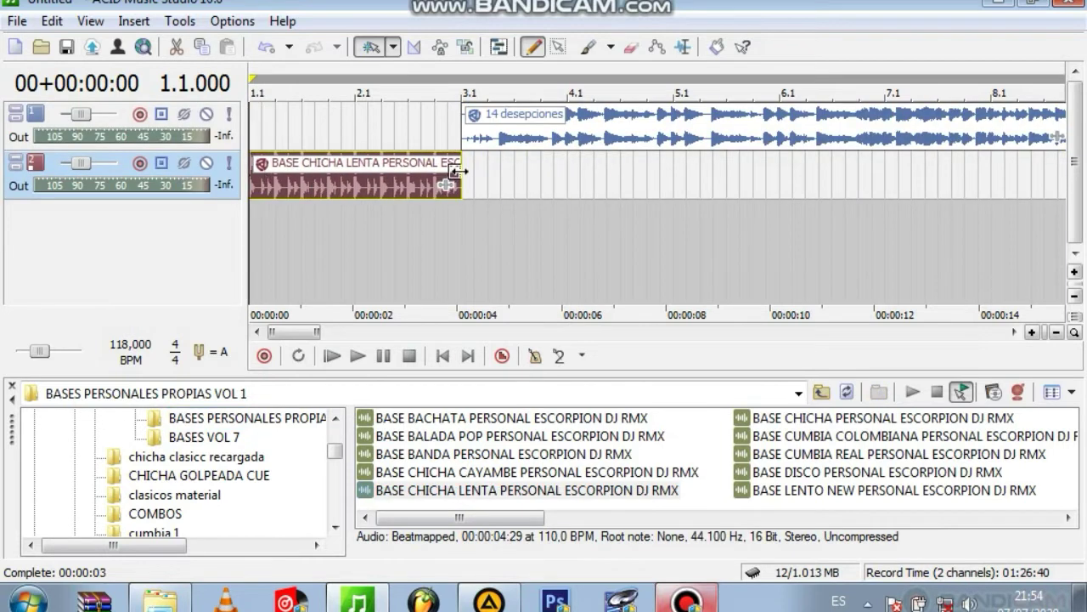
Step: Change the ACID type of the BASE CHICHA LENTA clip to Loop in its clip properties
right_click(423, 174)
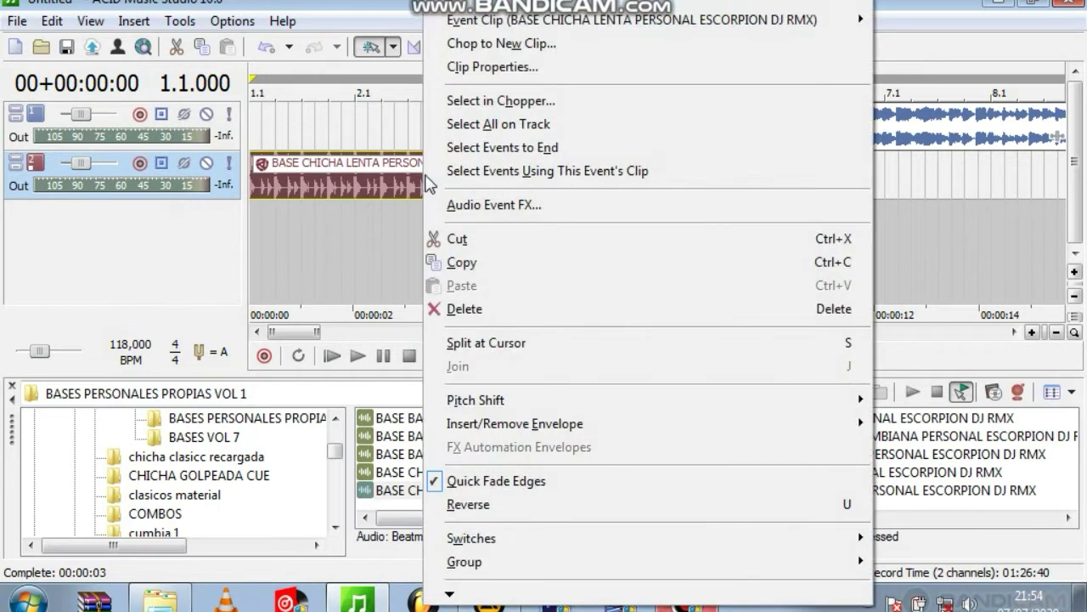
left_click(531, 68)
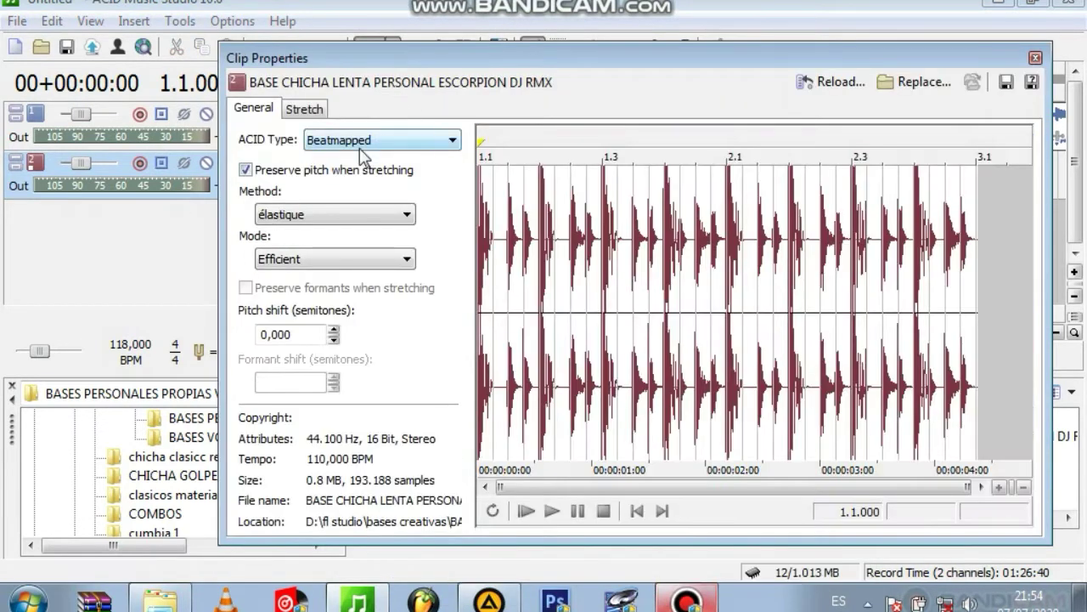
left_click(363, 141)
left_click(357, 160)
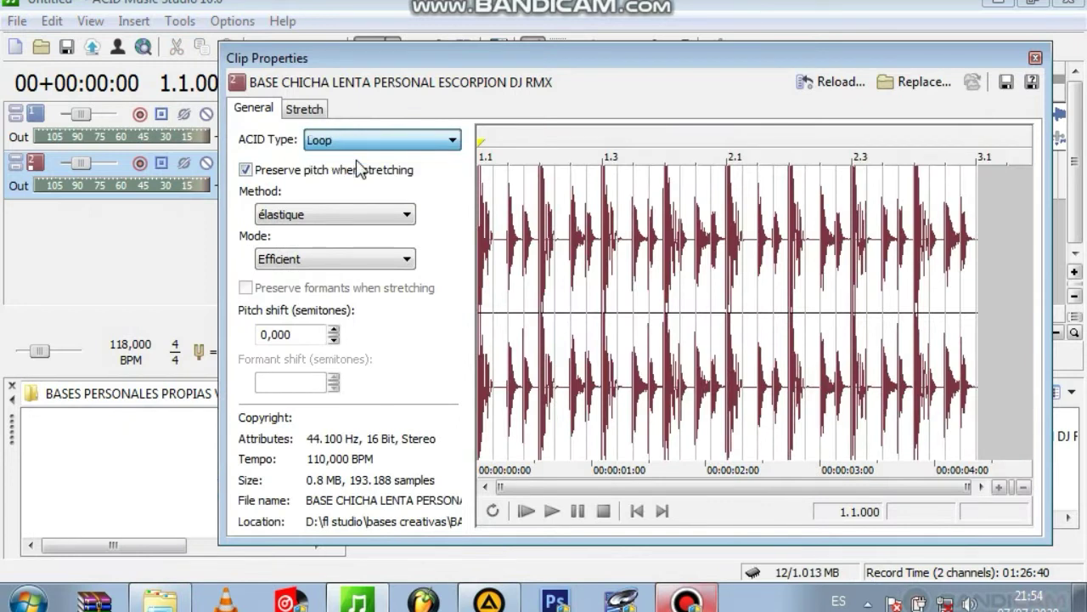
left_click(1036, 58)
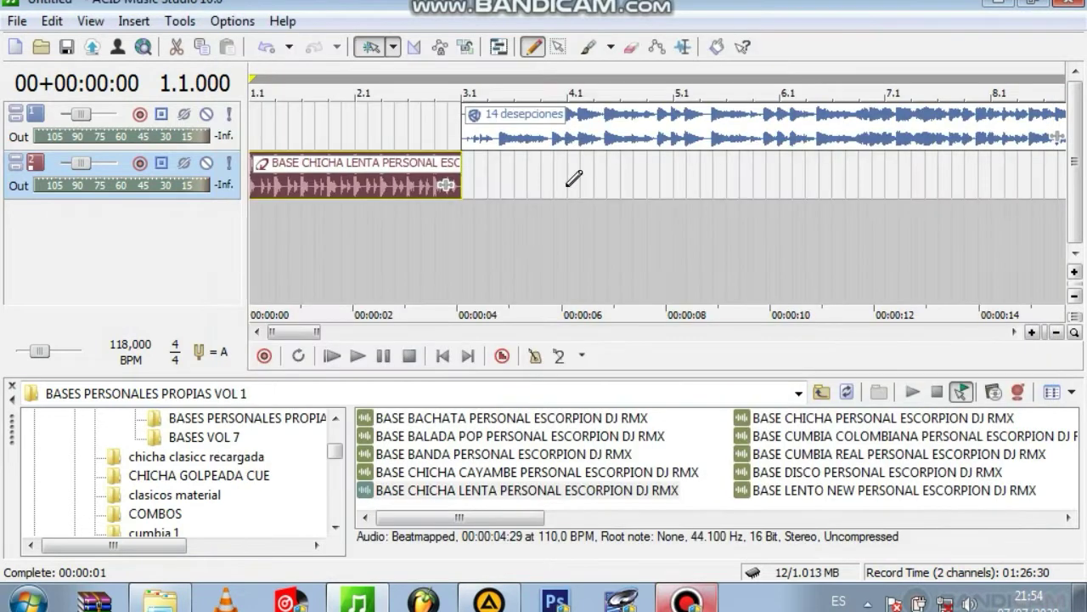
Step: Extend the looped BASE CHICHA LENTA event along its track to where the song's audio ends
left_click_drag(459, 178, 840, 182)
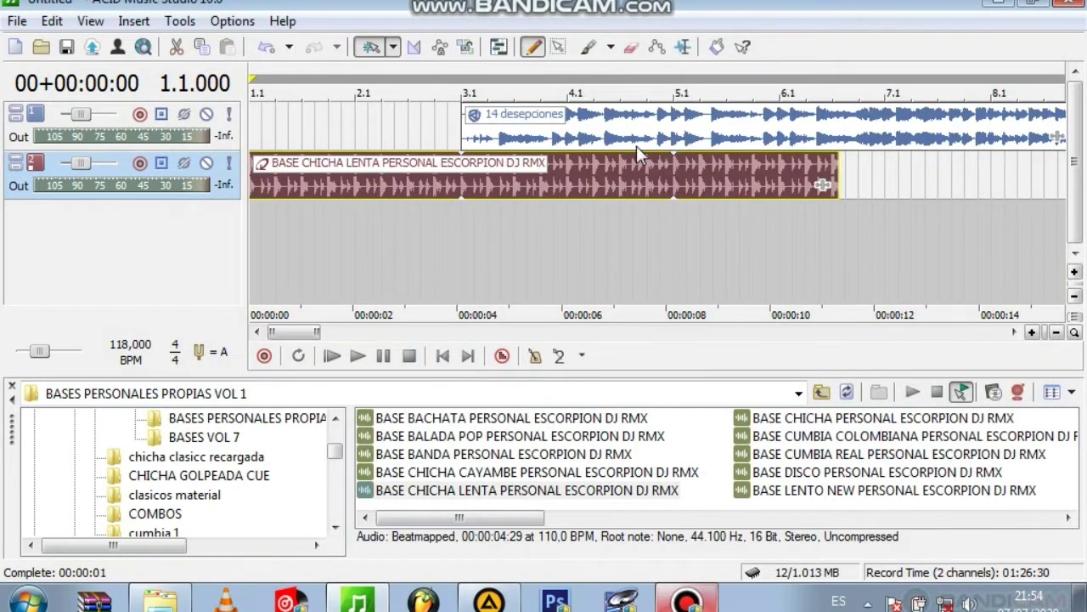
left_click_drag(836, 162, 1061, 169)
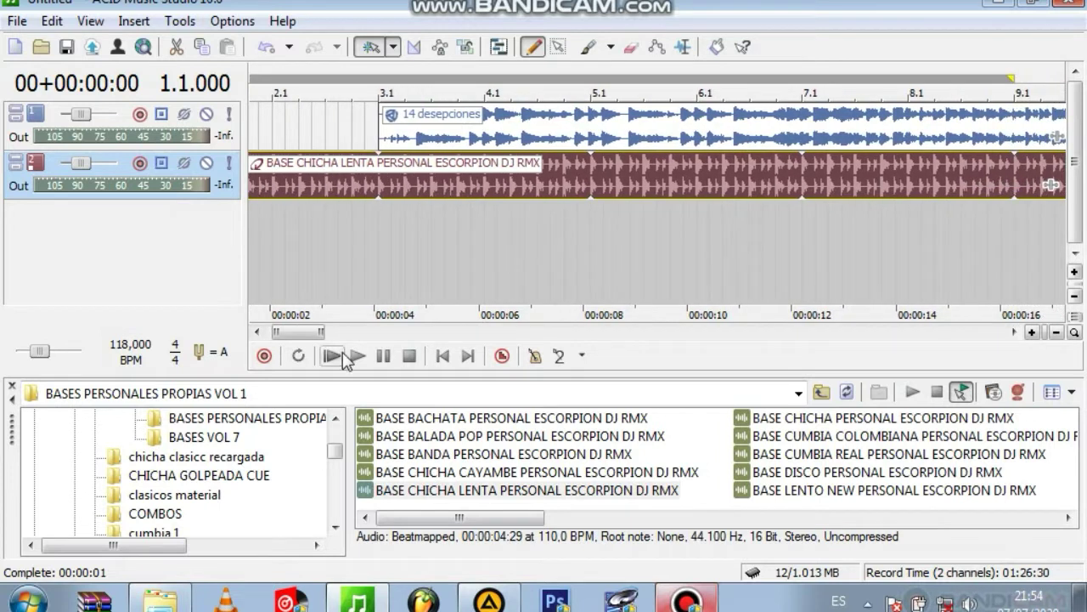
scroll(401, 103, "down", 8)
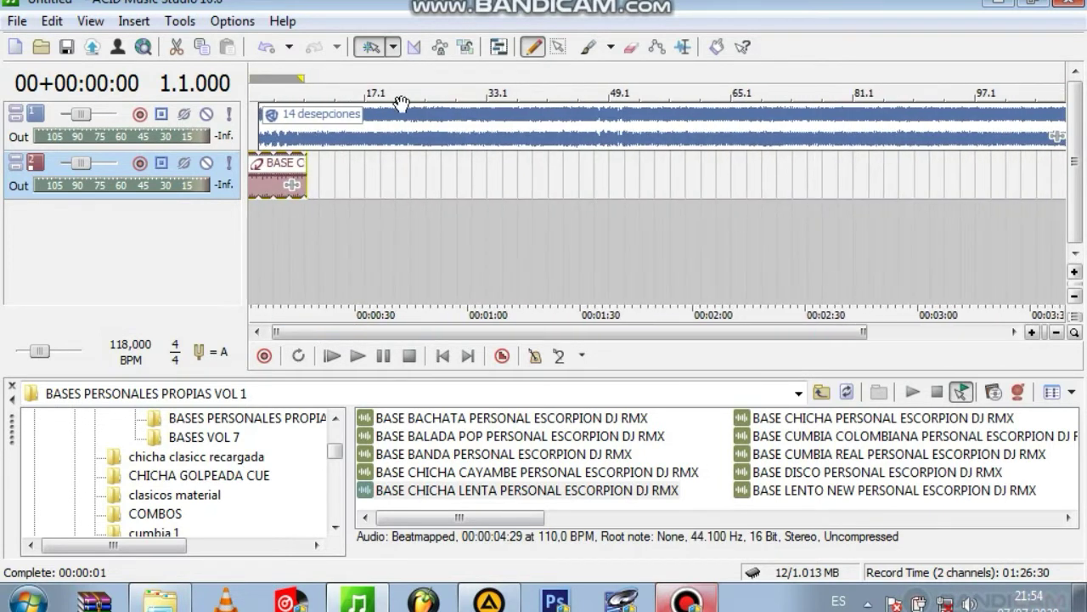
left_click_drag(306, 174, 1063, 174)
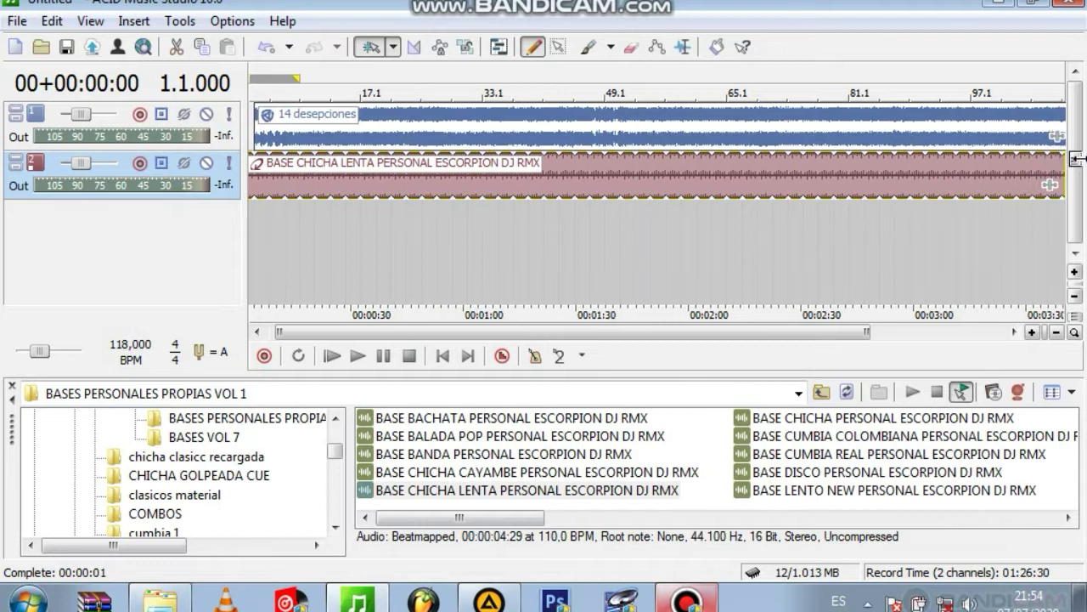
left_click_drag(686, 337, 818, 337)
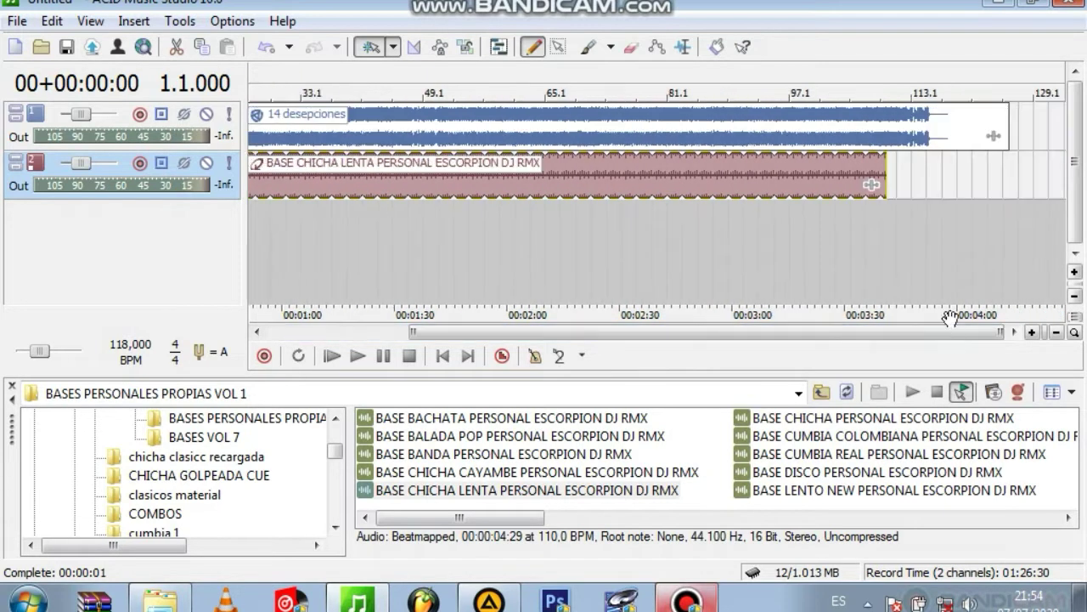
left_click_drag(889, 170, 935, 182)
left_click_drag(981, 335, 296, 333)
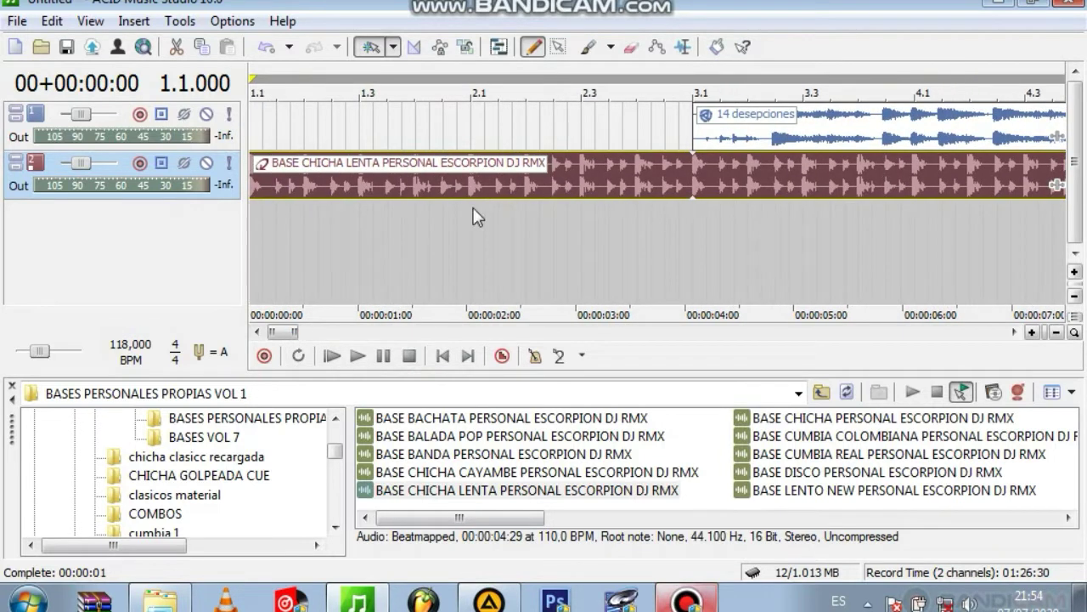
Step: Place the cursor on successive beats of the chicha base's first measure, up to about measure 2.1, to examine its beat structure
left_click(522, 195)
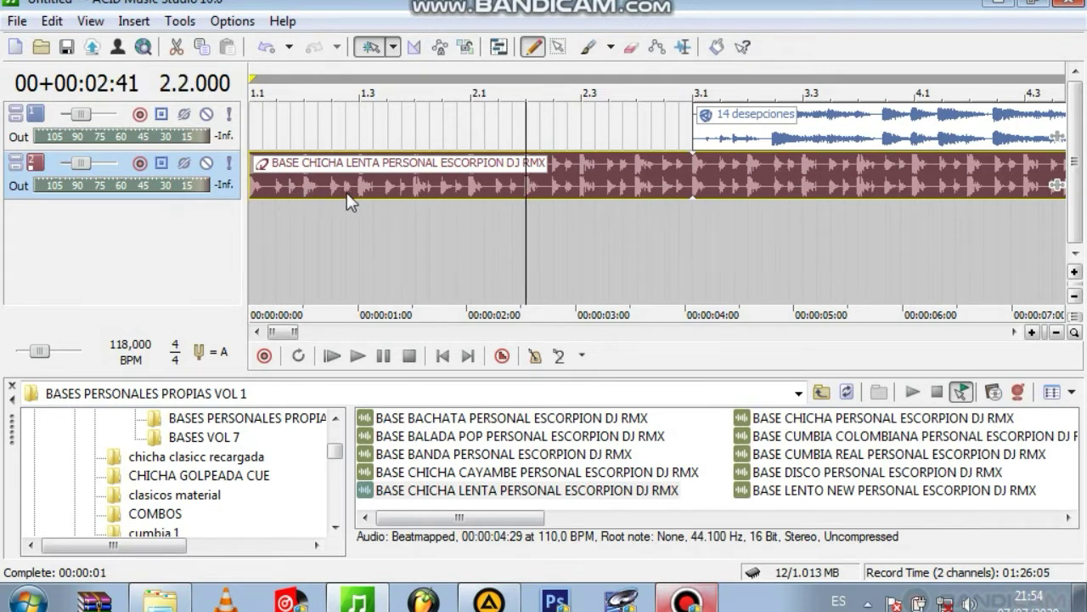
left_click(473, 194)
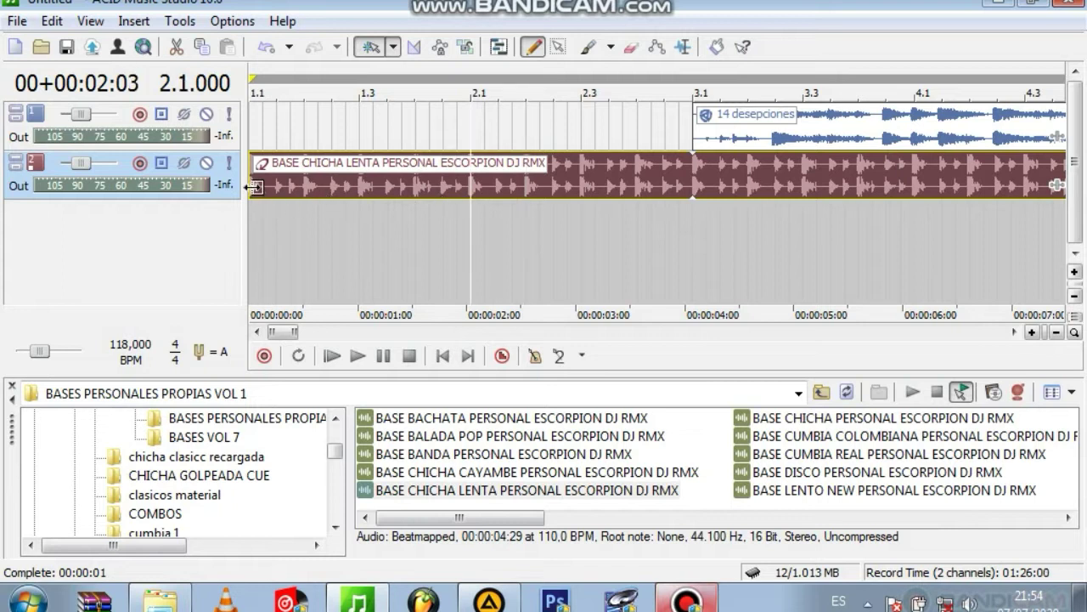
left_click_drag(258, 184, 226, 187)
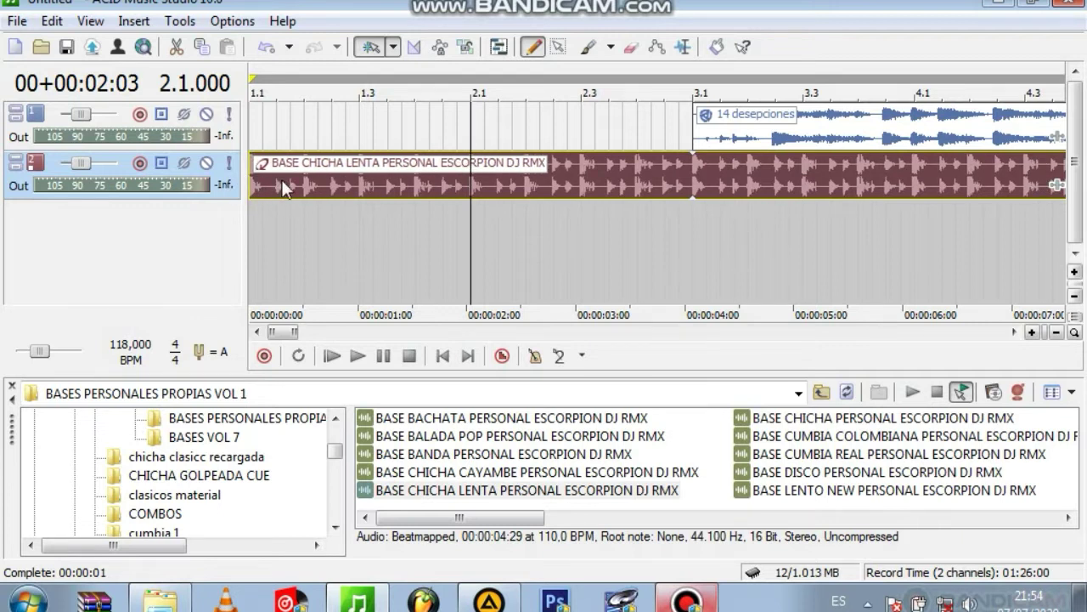
left_click(298, 186)
left_click(357, 189)
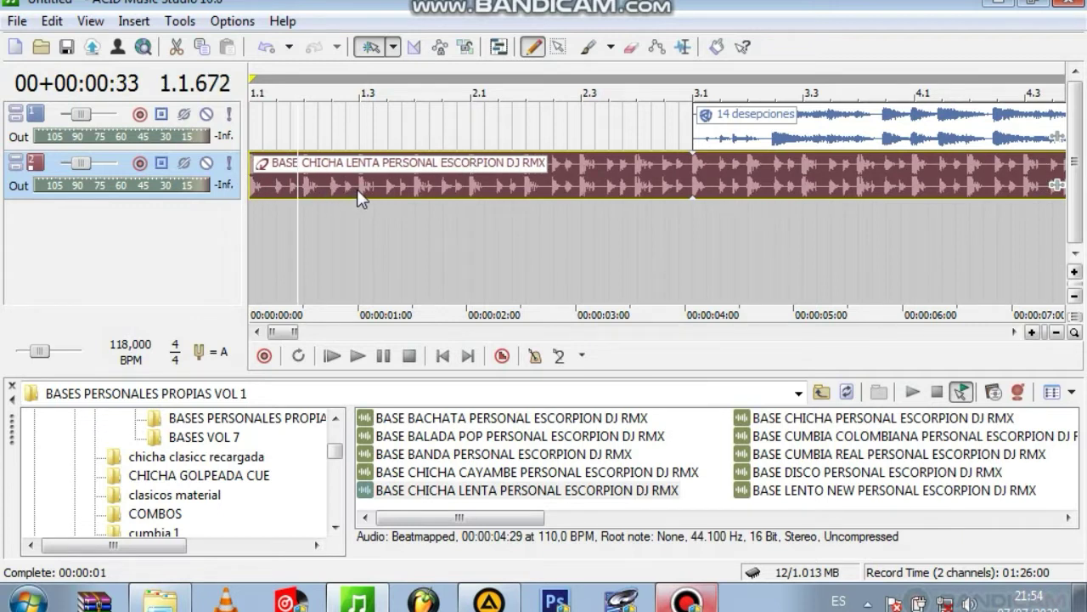
left_click(416, 191)
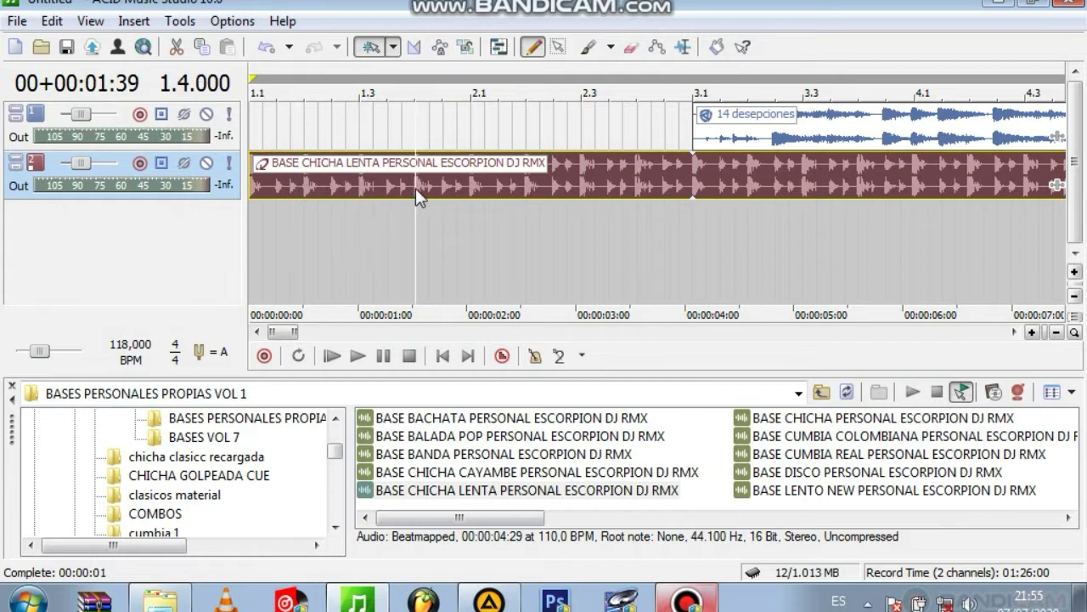
left_click(467, 188)
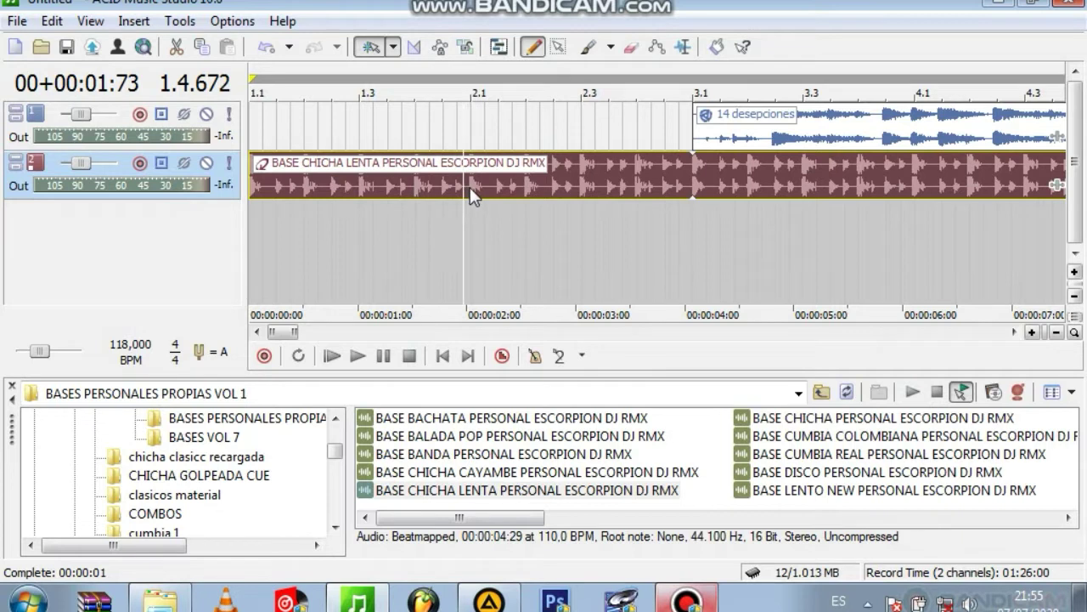
Step: Split the looped chicha base event at 2.1.000 and at 2.1.288
left_click(470, 188)
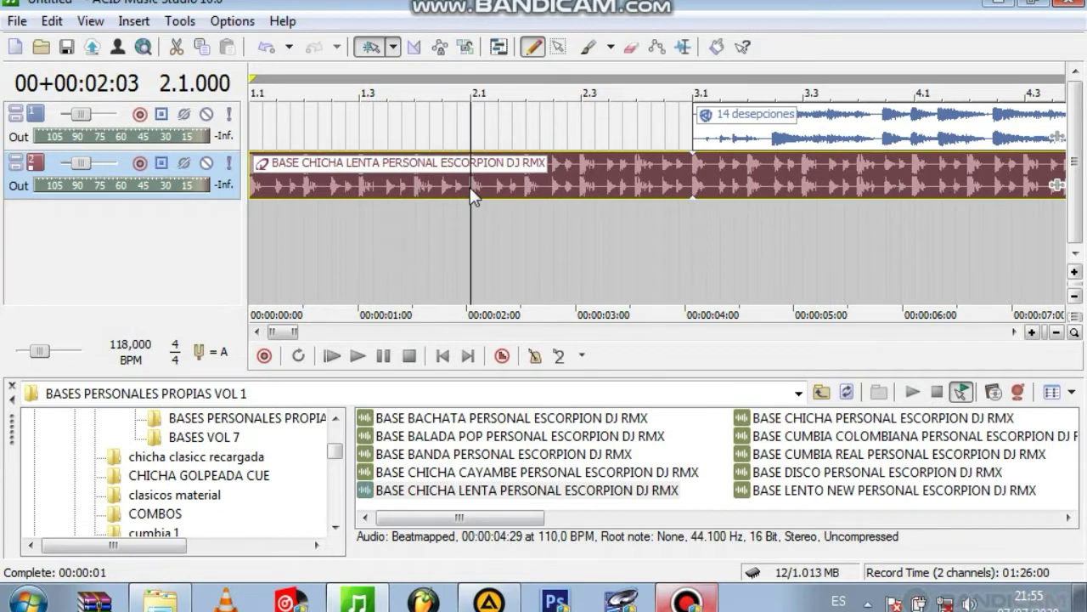
key("s")
left_click(492, 188)
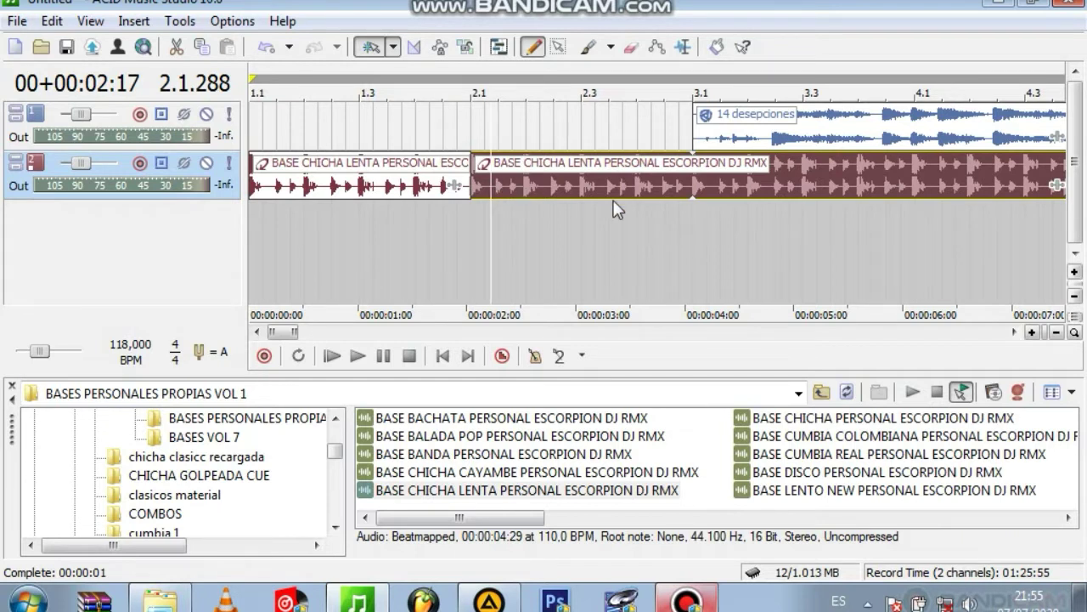
key("s")
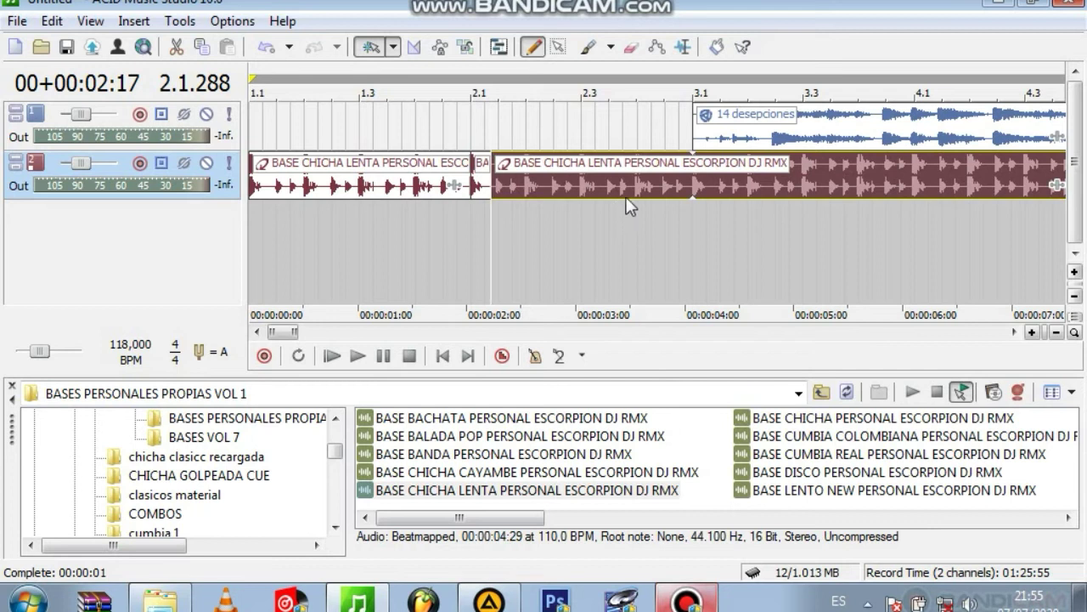
Step: Cut the chicha base out between 2.1.288 and 3.1.000 and play back the intro
left_click(691, 186)
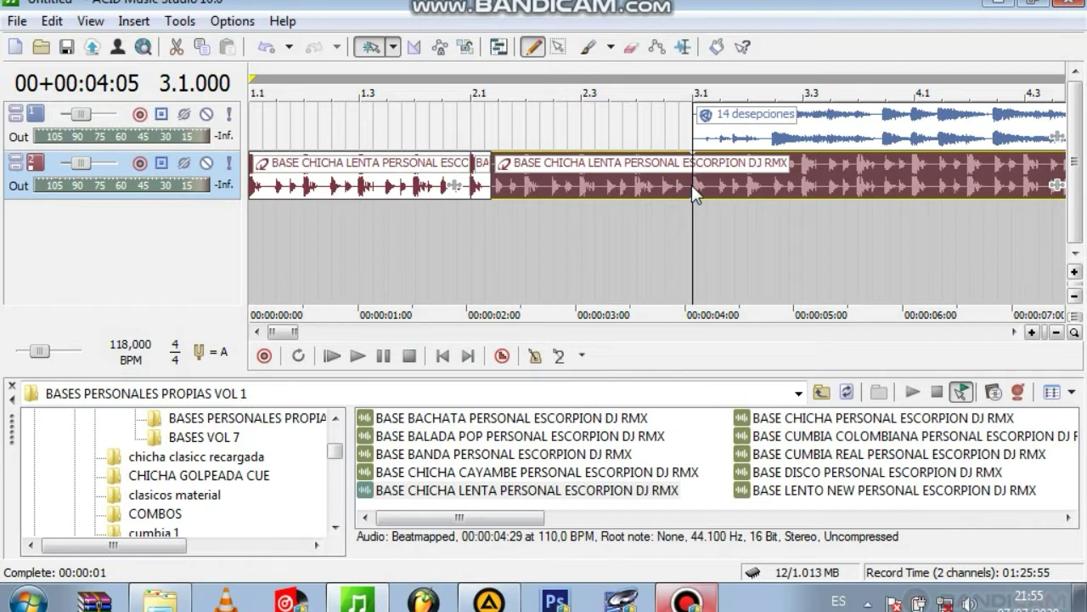
key("s")
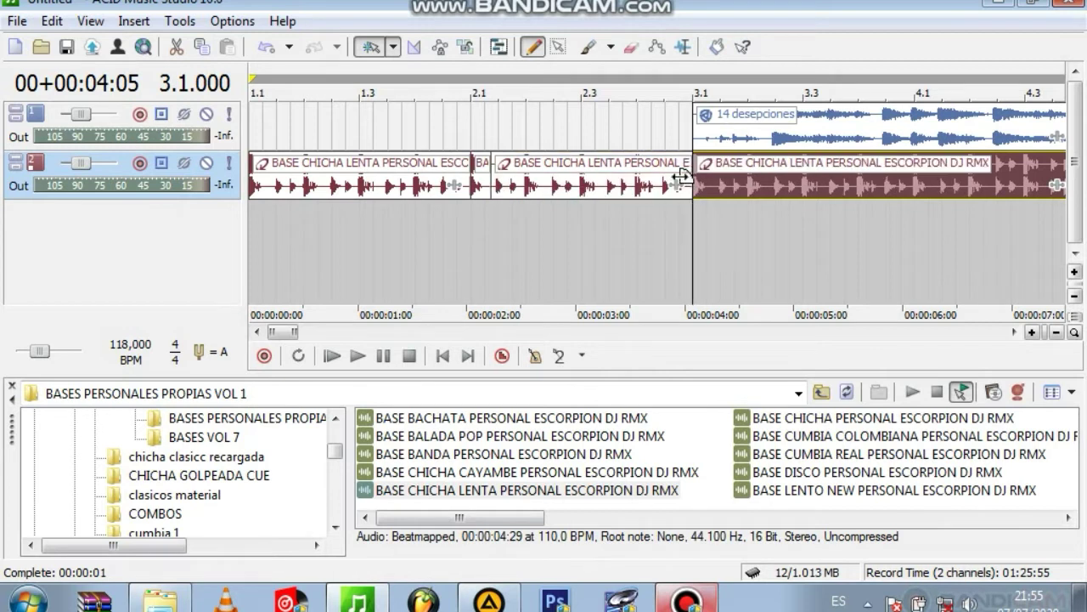
left_click(603, 167)
key("Delete")
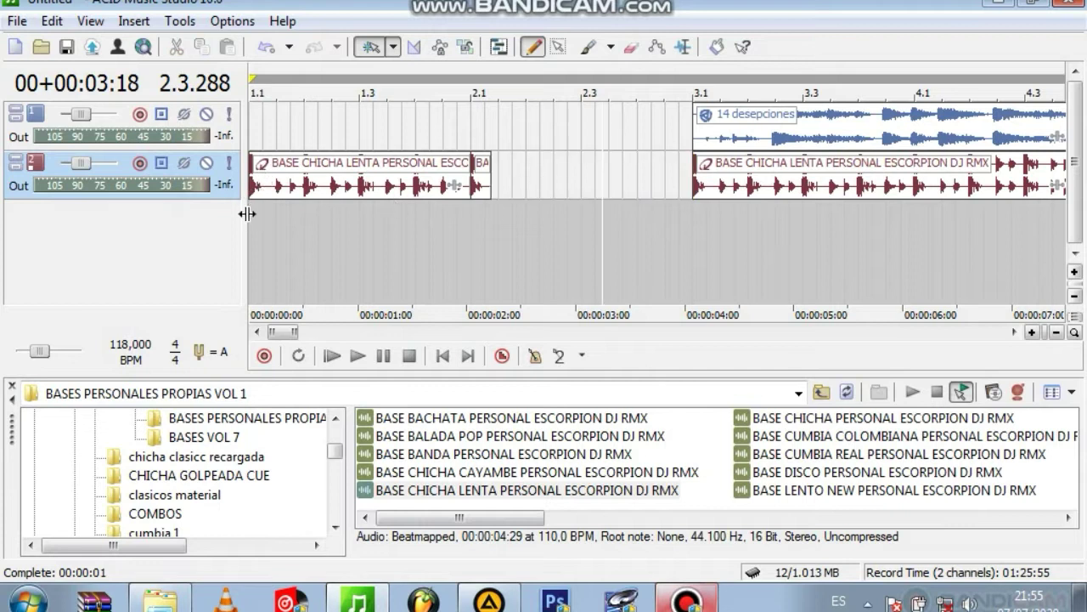
left_click(333, 356)
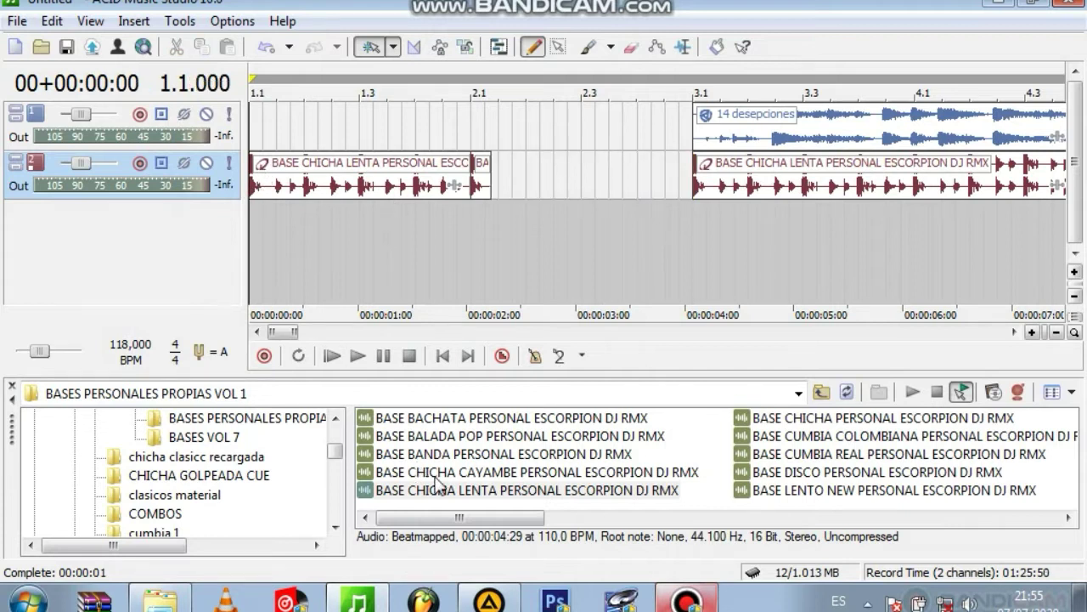
Step: Shift the 14 desepciones event about half a beat later so its beats line up with the chicha base
left_click_drag(280, 331, 502, 337)
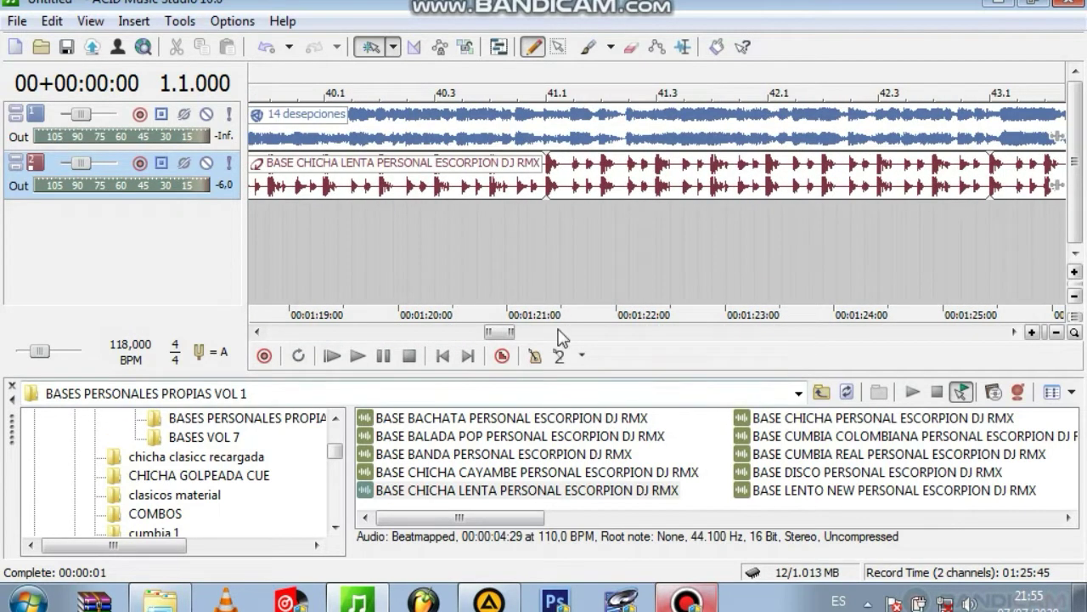
left_click_drag(501, 340, 594, 332)
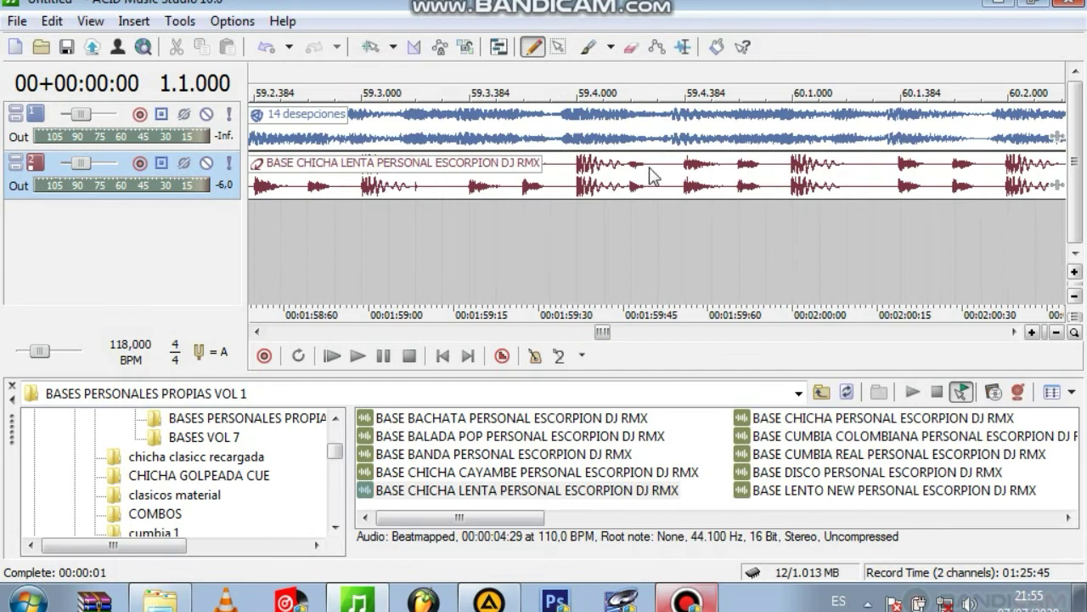
left_click(693, 136)
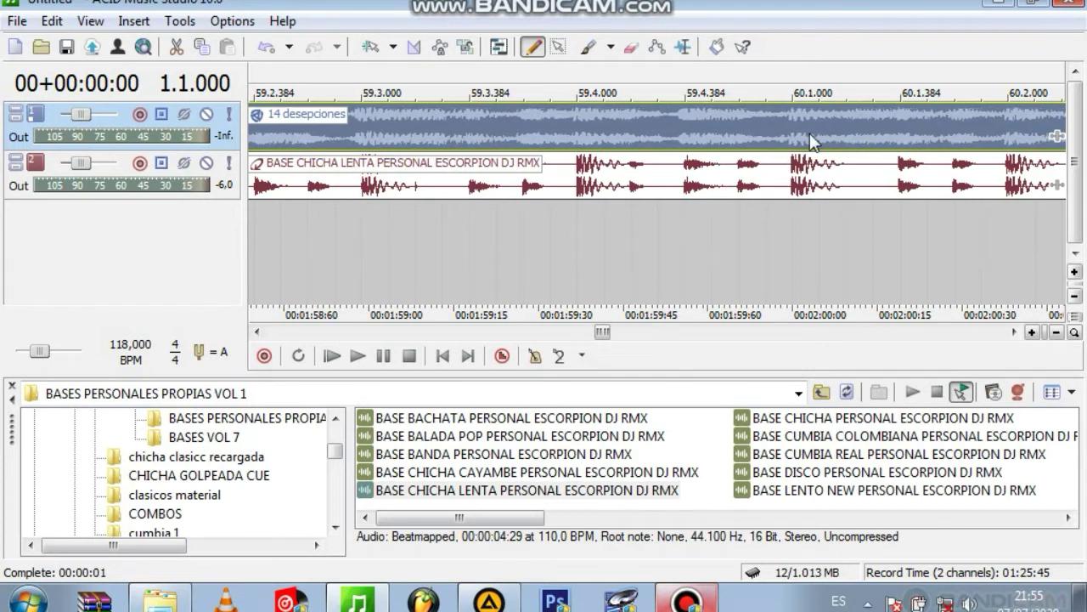
key("Delete")
Step: Play the mix from the start and set the chicha base track's volume to 0.0 dB
left_click(358, 356)
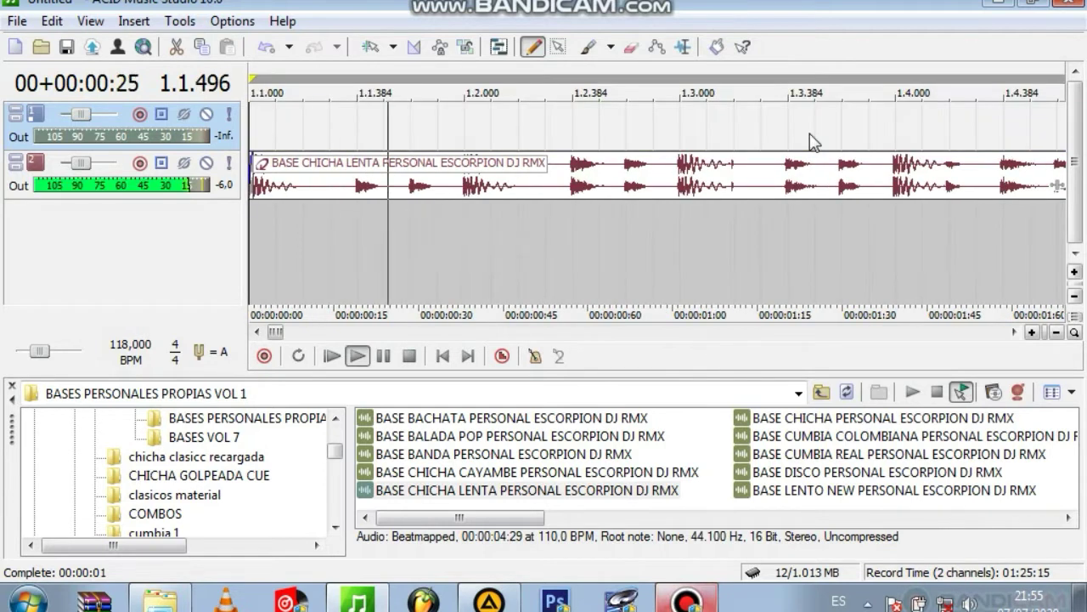
scroll(287, 296, "down", 3)
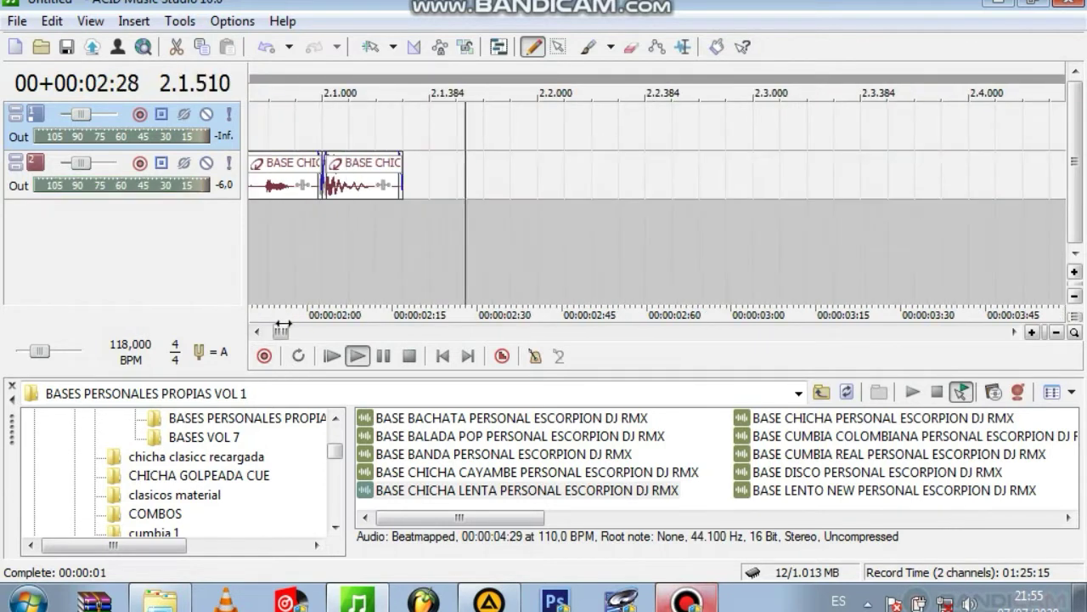
key("ctrl+z")
scroll(562, 311, "down", 3)
scroll(562, 312, "down", 1)
key("space")
key("space")
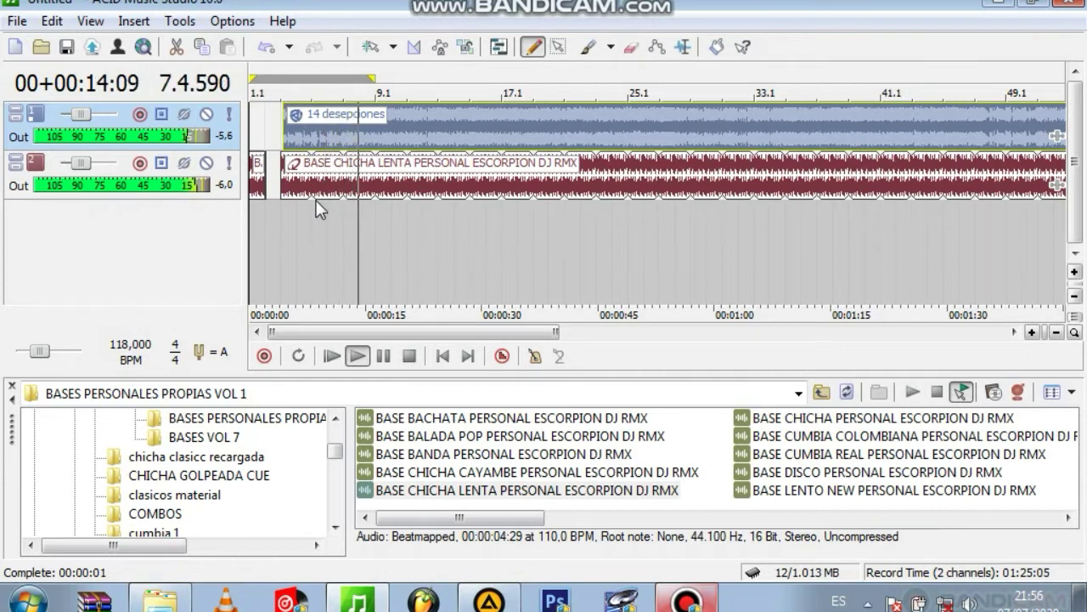
key("space")
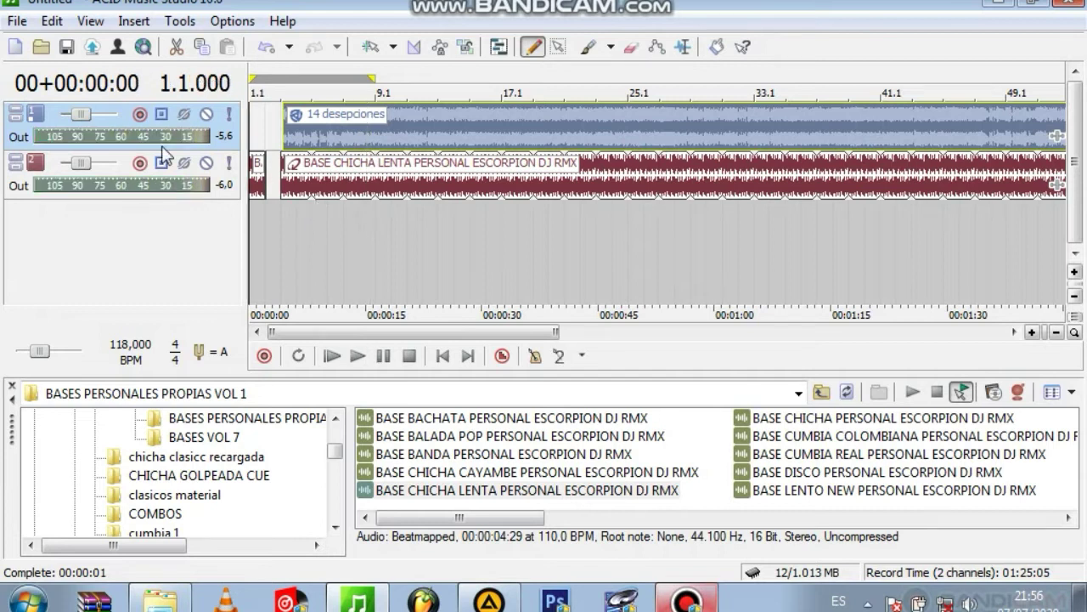
double_click(81, 163)
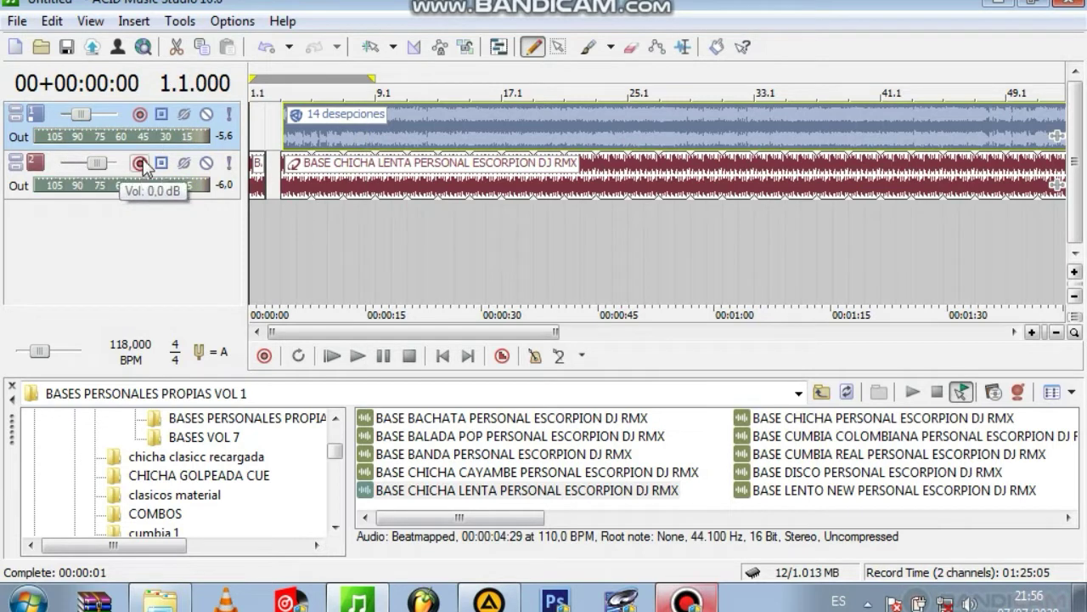
Step: Add the Sony Track EQ plug-in to the 14 desepciones track's effects chain
left_click(1056, 135)
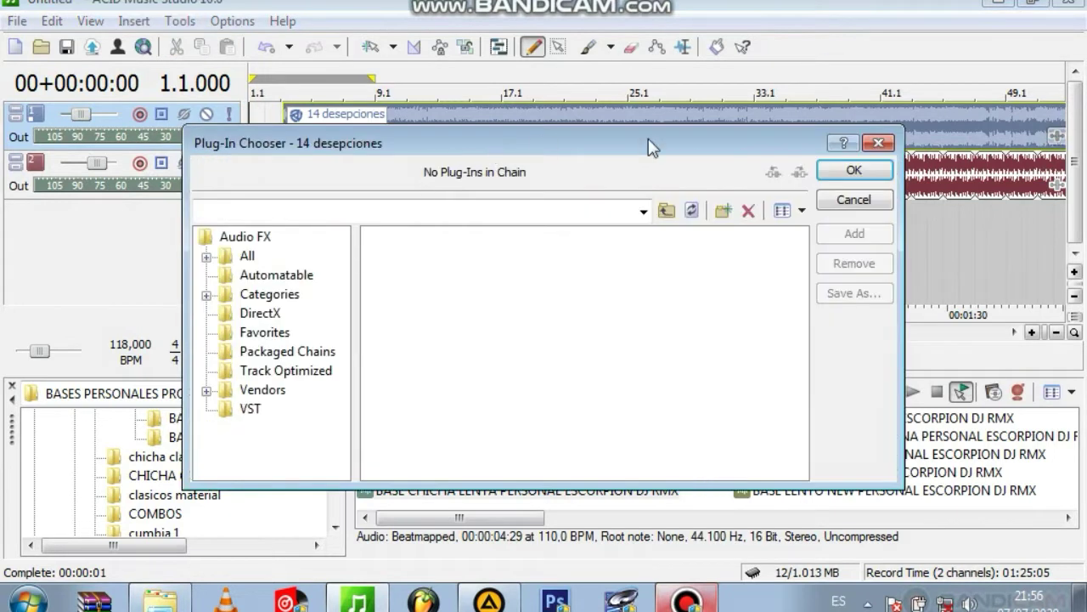
double_click(246, 256)
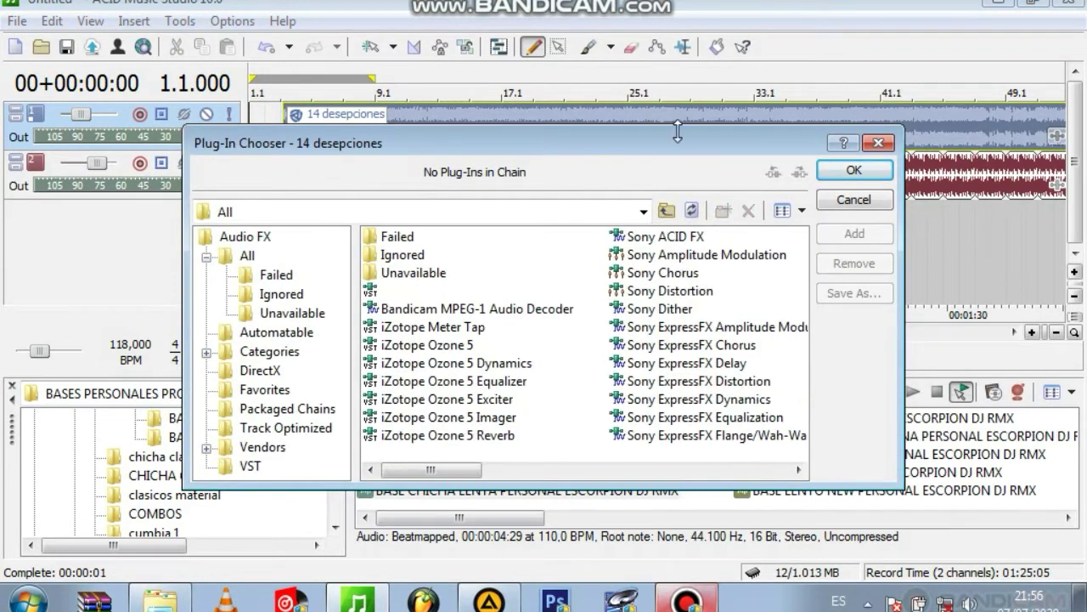
left_click_drag(431, 469, 737, 469)
left_click(458, 399)
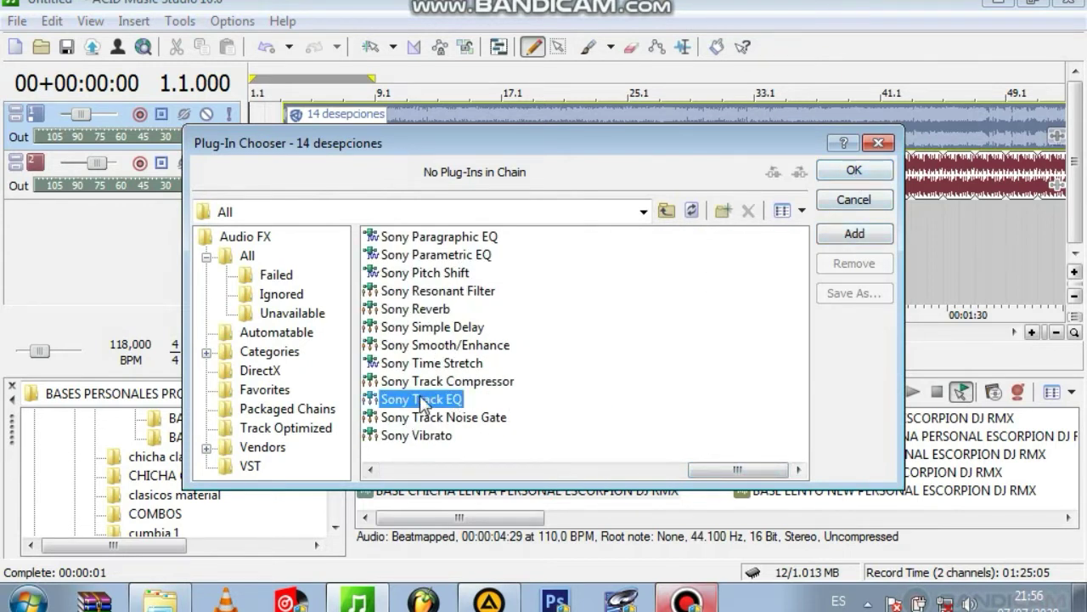
left_click(854, 173)
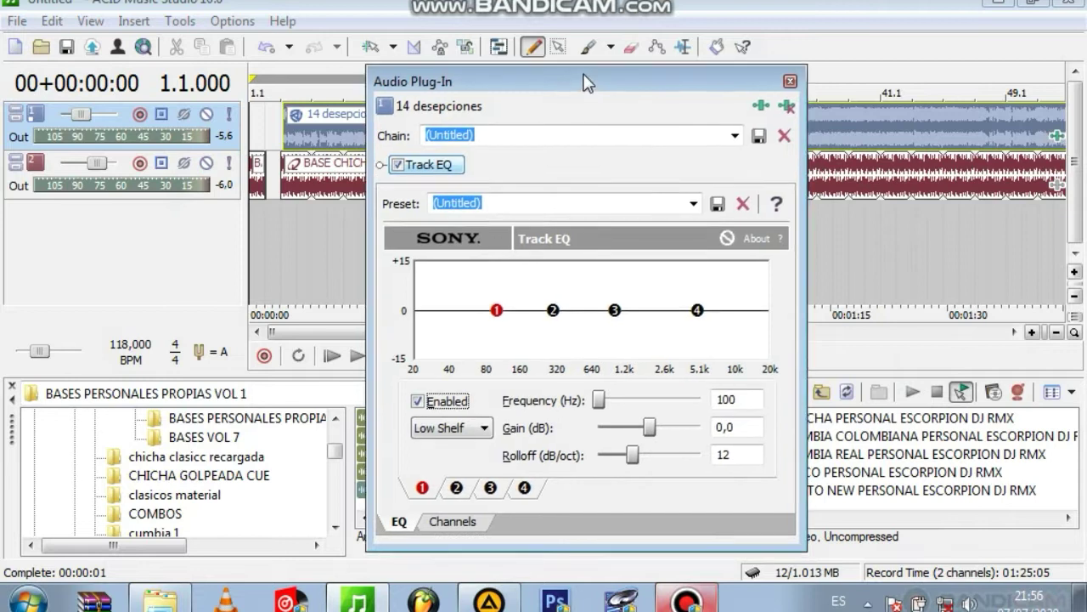
Step: In the Track EQ, cut bands 1 and 2 by about 5 and 9 dB, and boost band 3 by 5.9 dB and band 4 by about 4 dB
right_click(483, 292)
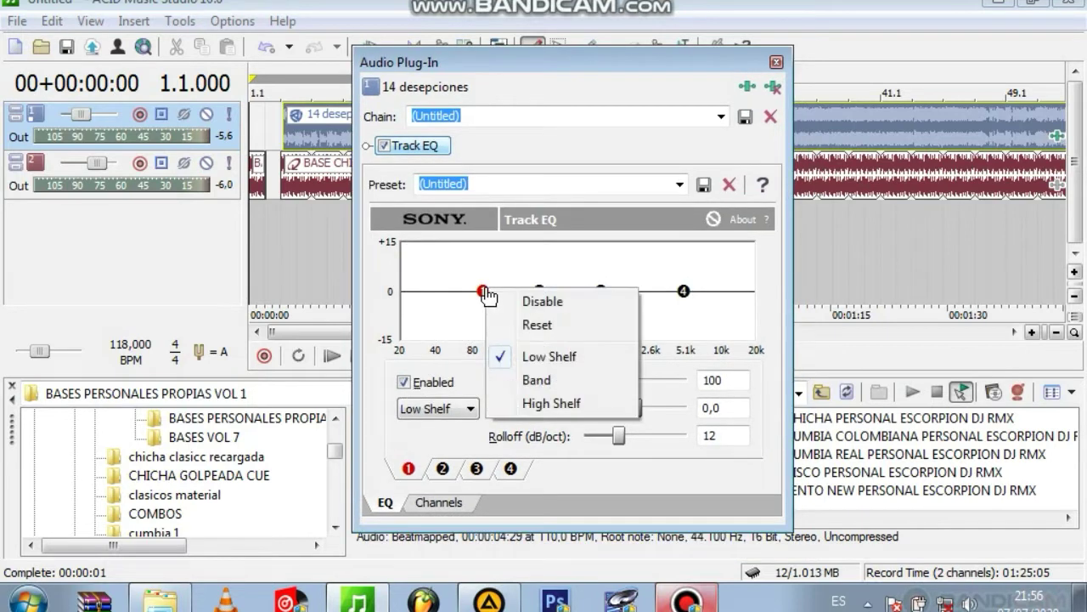
left_click_drag(486, 295, 478, 315)
left_click_drag(686, 293, 680, 286)
left_click_drag(540, 291, 536, 329)
left_click_drag(601, 292, 603, 282)
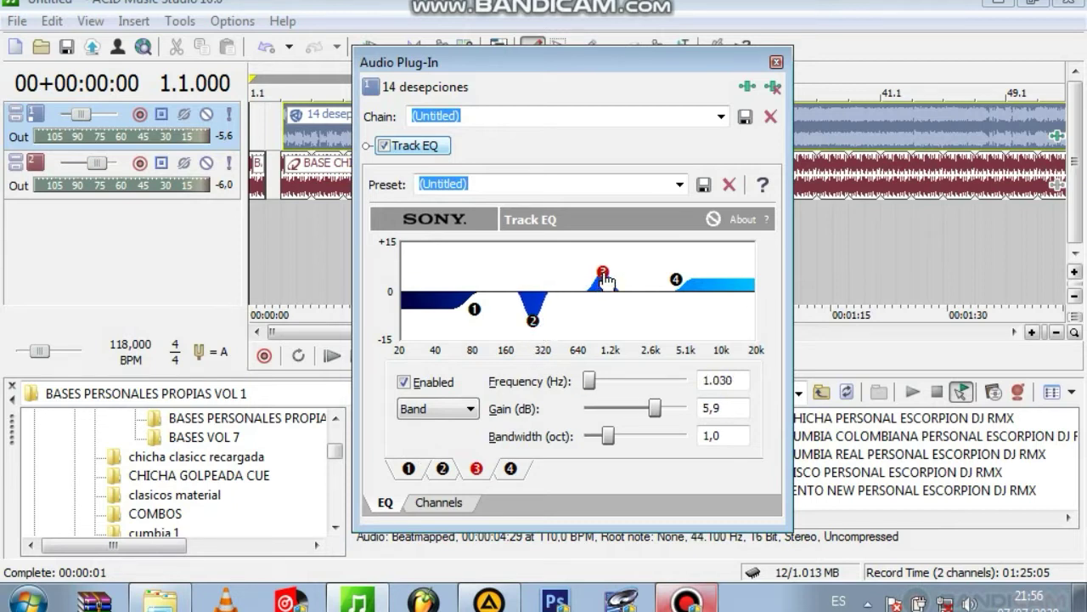
left_click(776, 63)
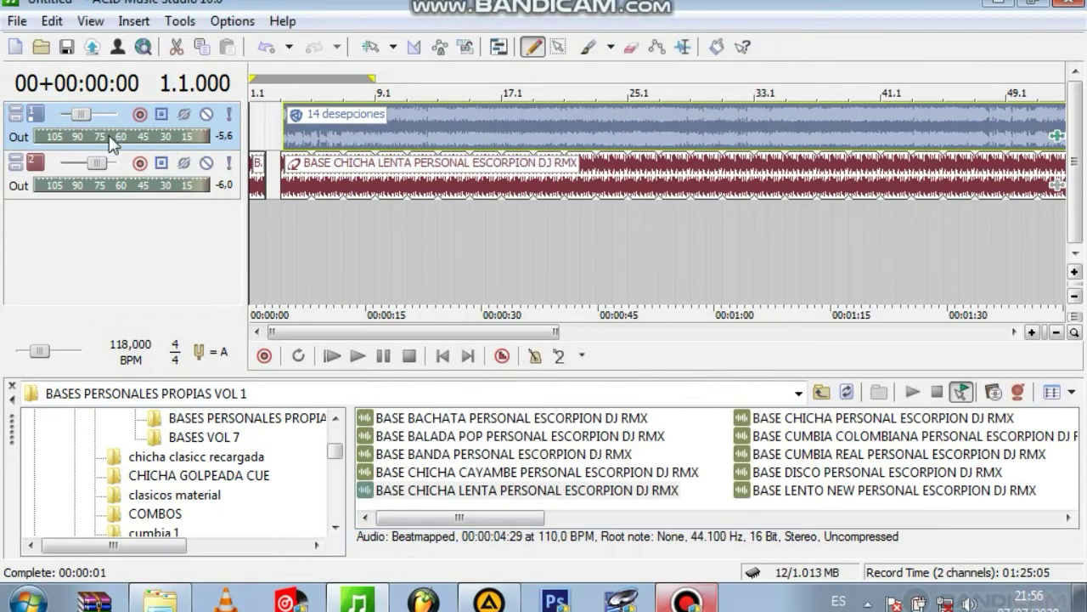
Step: Play the mix from the start to check the equalized song against the chicha base
key("space")
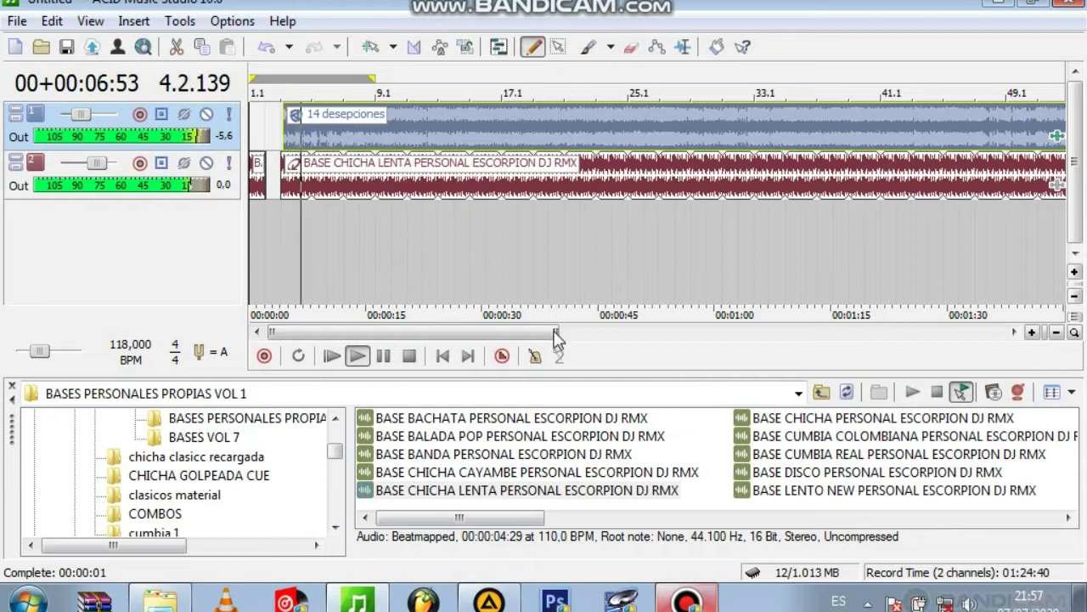
left_click_drag(556, 331, 368, 332)
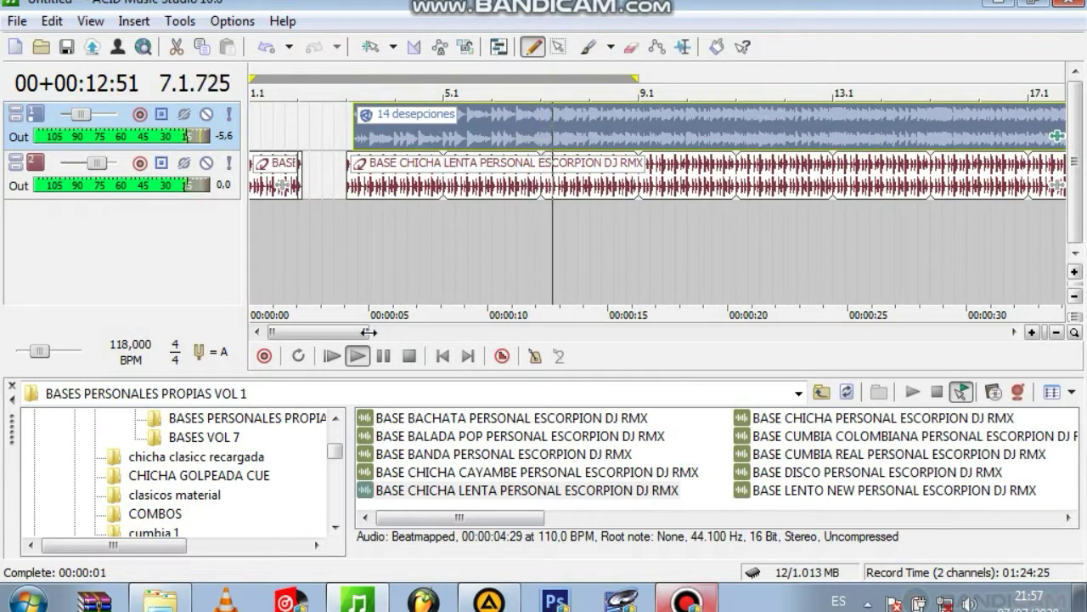
key("space")
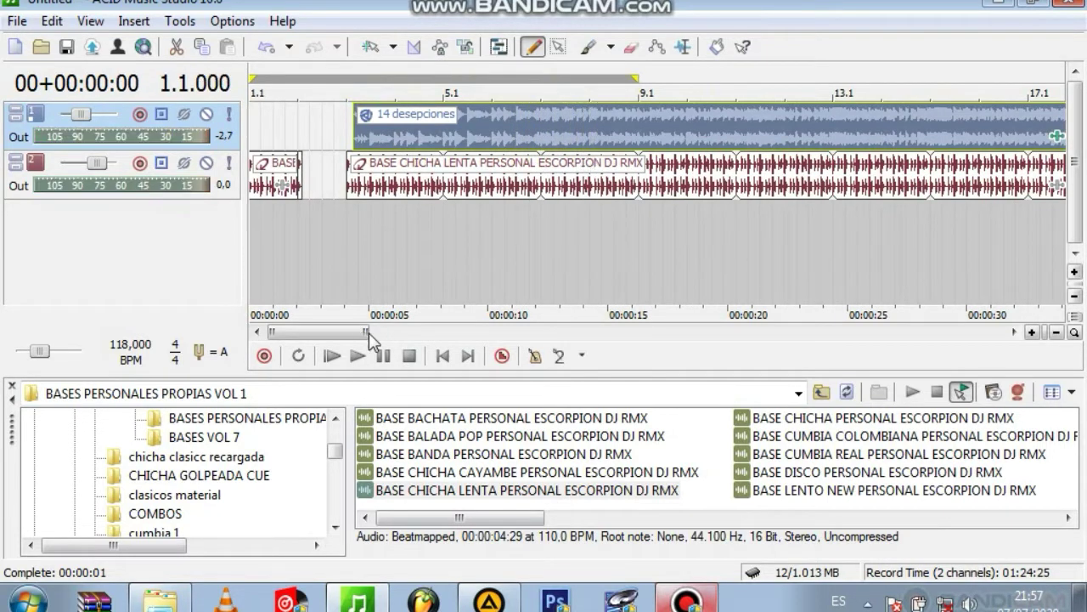
Step: Add GOLPE 1 from the a efx uso folder to a new track, snapped to start at 2.1, and select its time range
left_click_drag(367, 336, 291, 335)
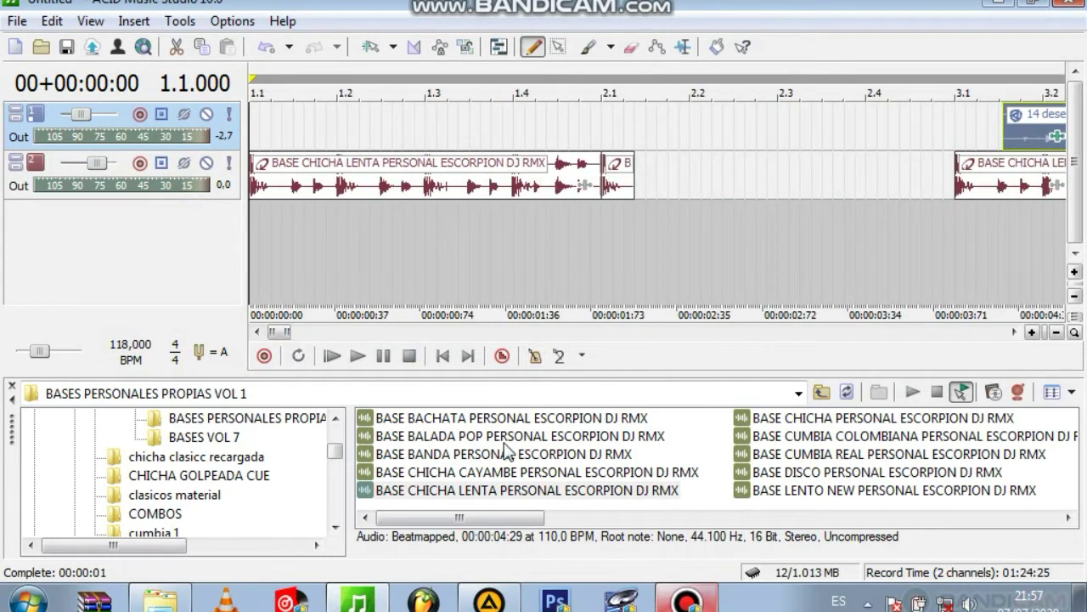
left_click_drag(338, 453, 174, 459)
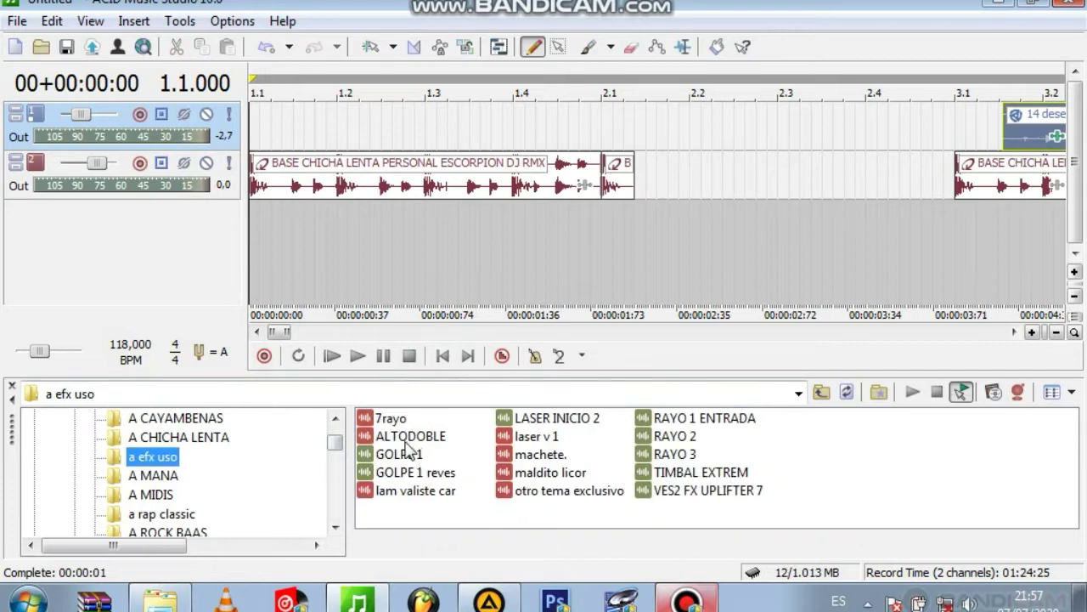
left_click_drag(400, 454, 644, 218)
left_click(379, 51)
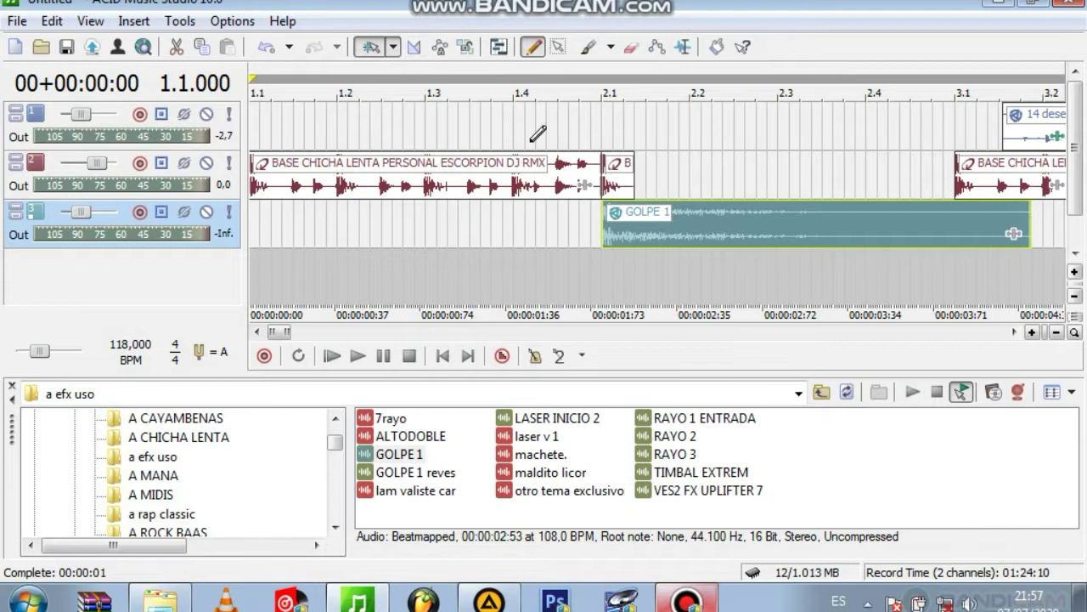
left_click_drag(657, 220, 656, 220)
double_click(678, 225)
Step: Lower the GOLPE 1 track's volume to -29.4 dB and preview the effect
mouse_move(89, 219)
left_click_drag(89, 219, 73, 217)
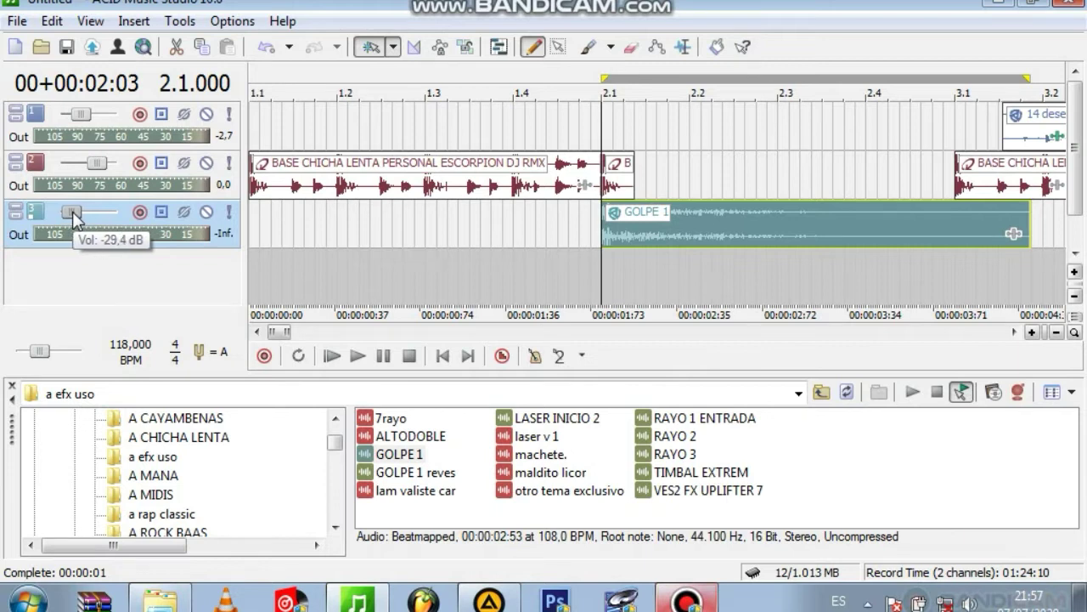
key("space")
key("space")
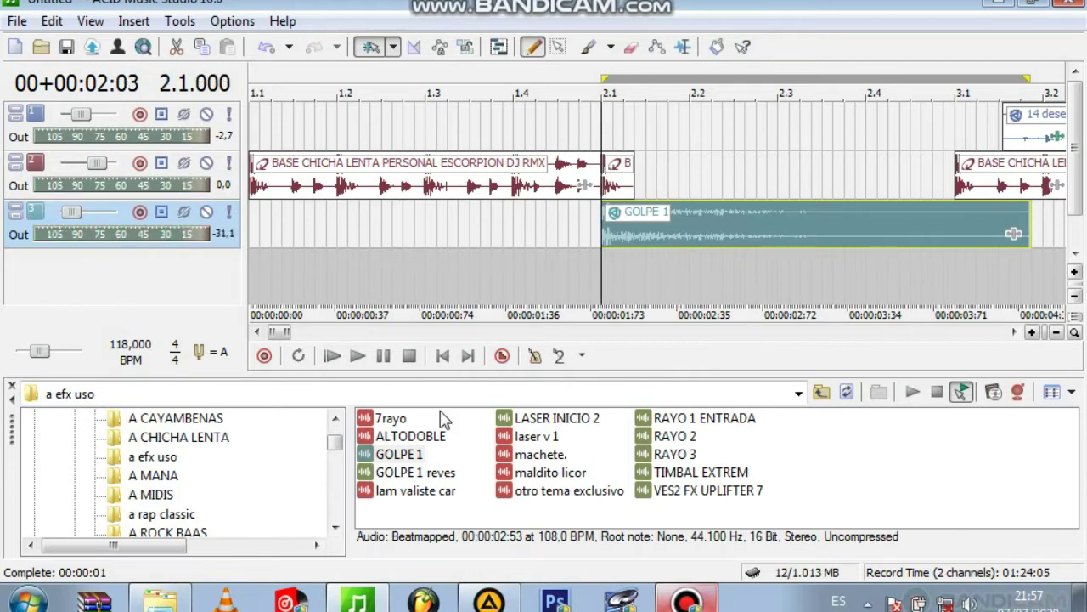
Step: Add GOLPE 1 reves to a new track so it ends at 3.1, and set its volume to -31.4 dB
left_click_drag(406, 471, 716, 280)
left_click_drag(781, 284, 612, 268)
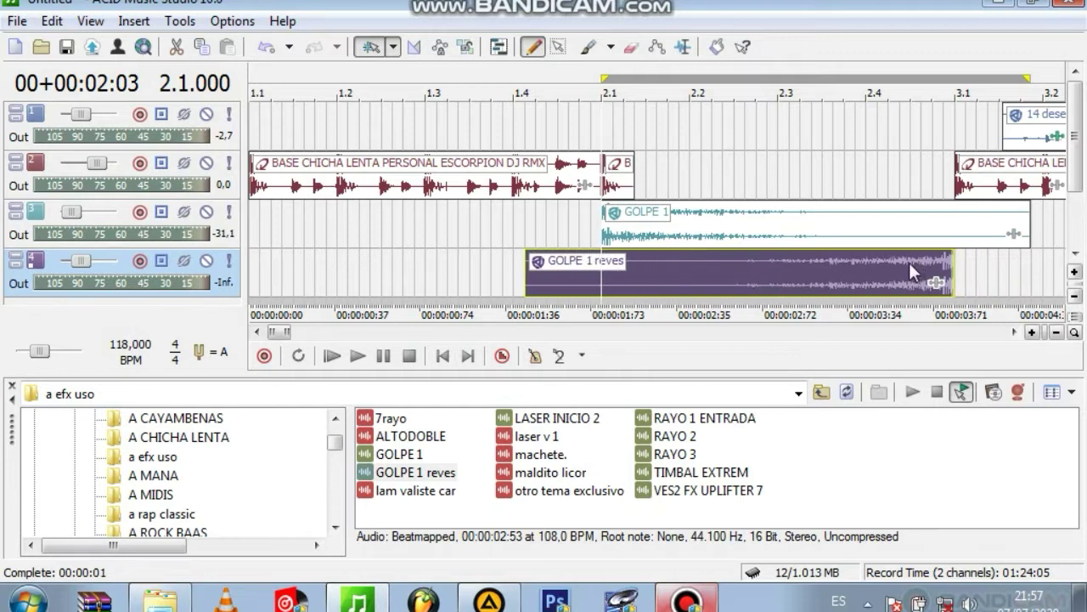
left_click_drag(80, 261, 76, 268)
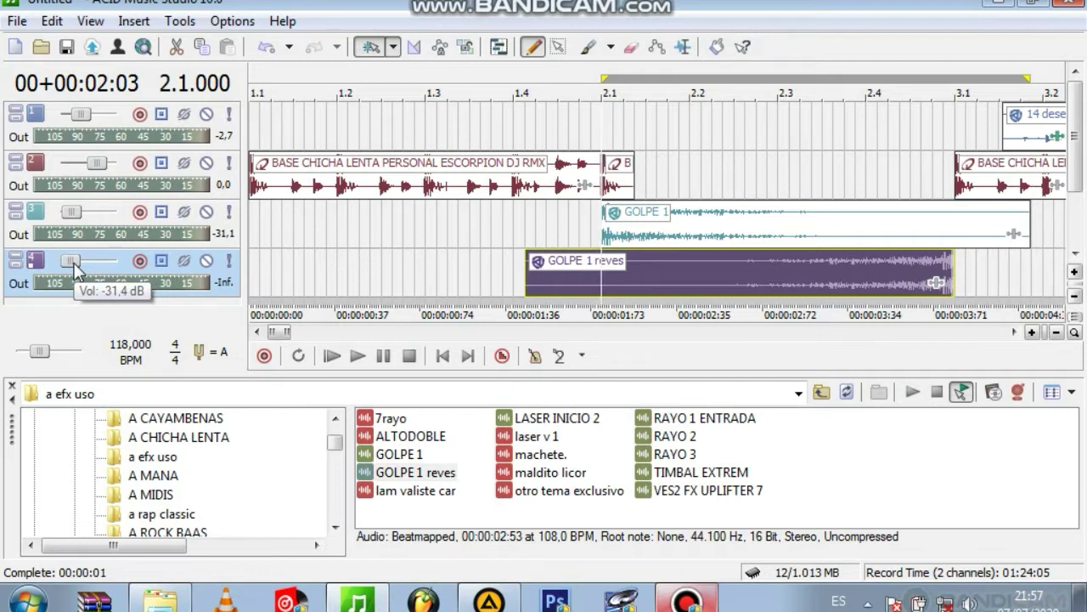
key("space")
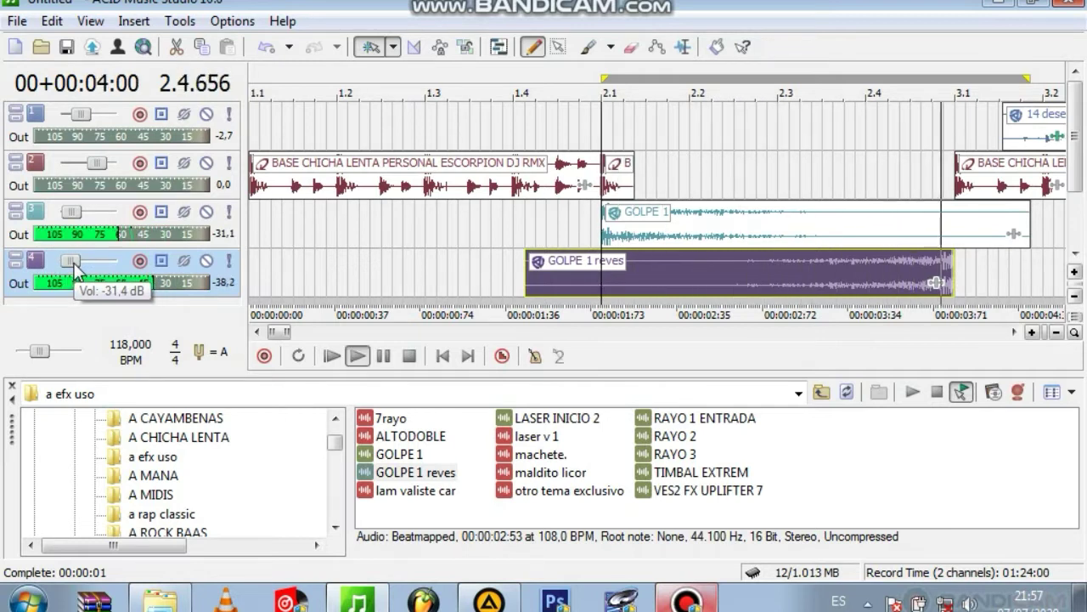
key("space")
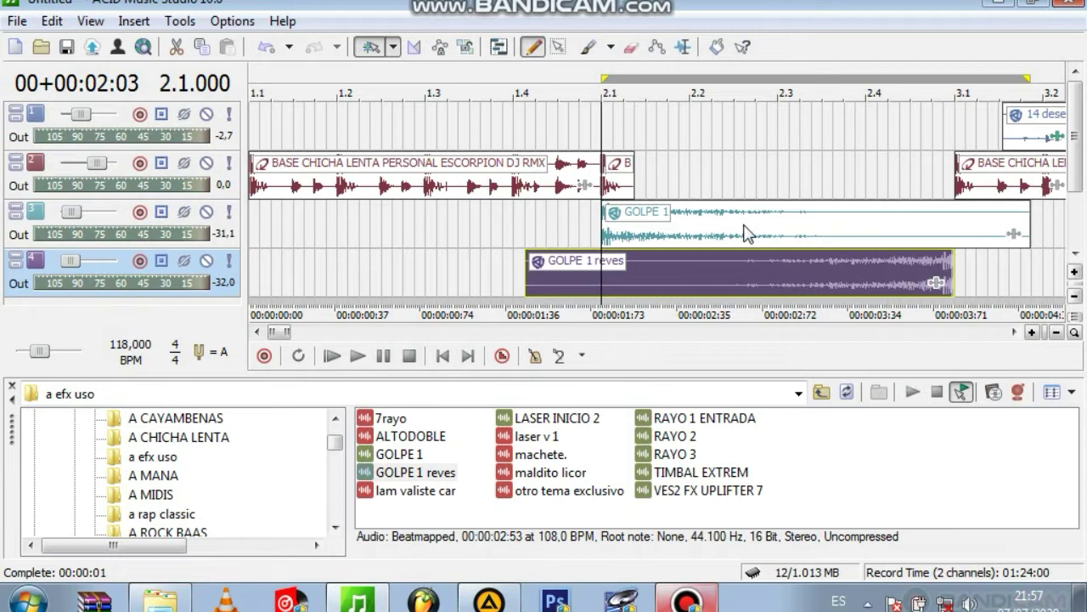
Step: Place a second GOLPE 1 event on its track at 3.1, with the first one ending there
mouse_move(1030, 211)
left_mouse_down()
mouse_move(951, 211)
mouse_move(1064, 225)
mouse_move(985, 234)
left_mouse_up()
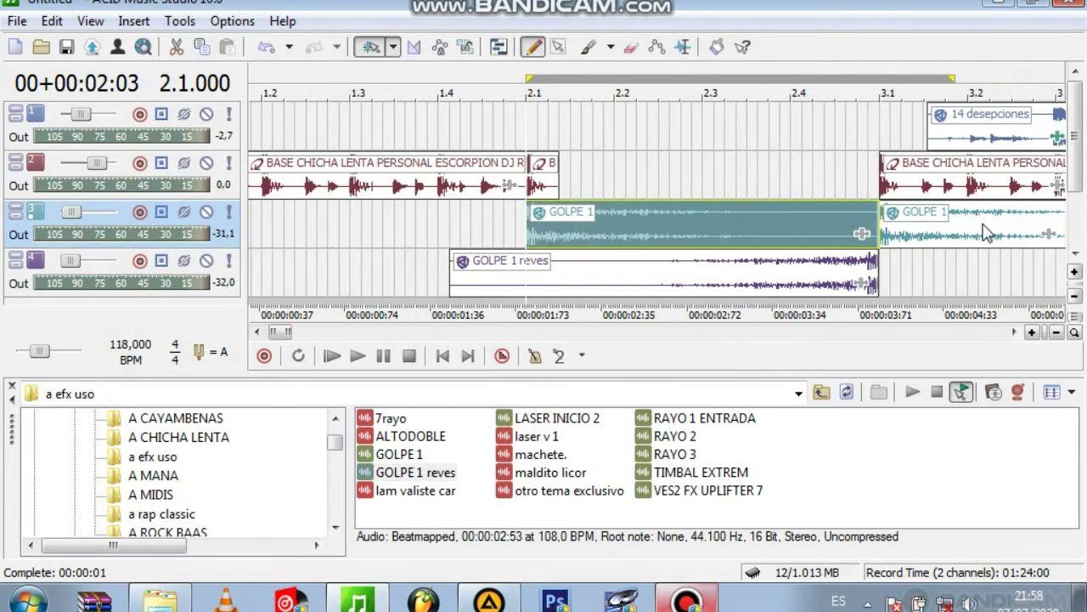
Step: Extend the end of the second GOLPE 1 event on track 3 to just before 4.1 and preview the section
left_click(983, 232)
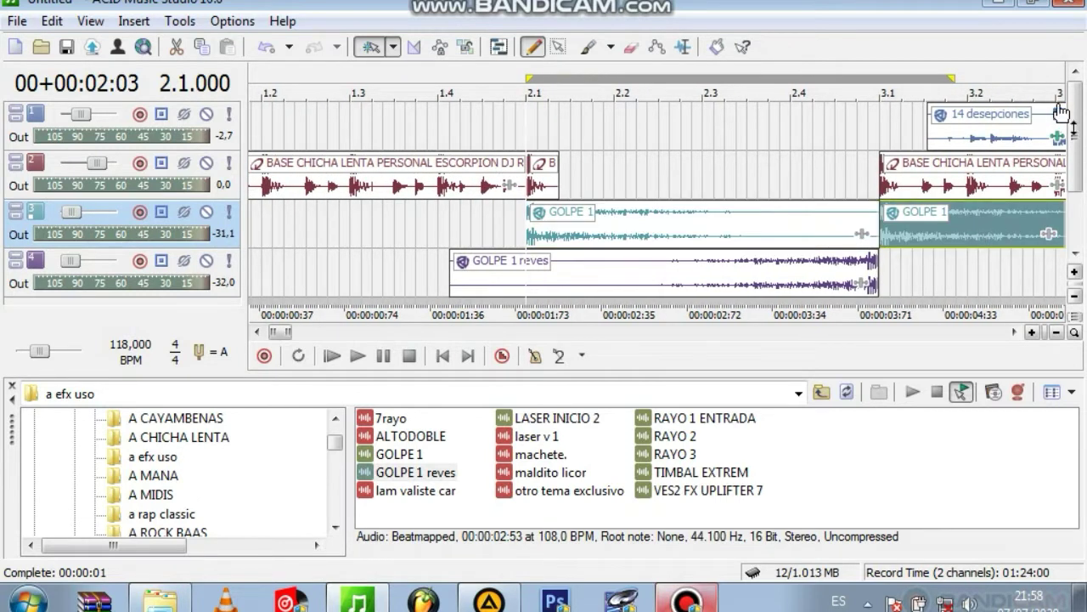
left_click_drag(285, 336, 292, 337)
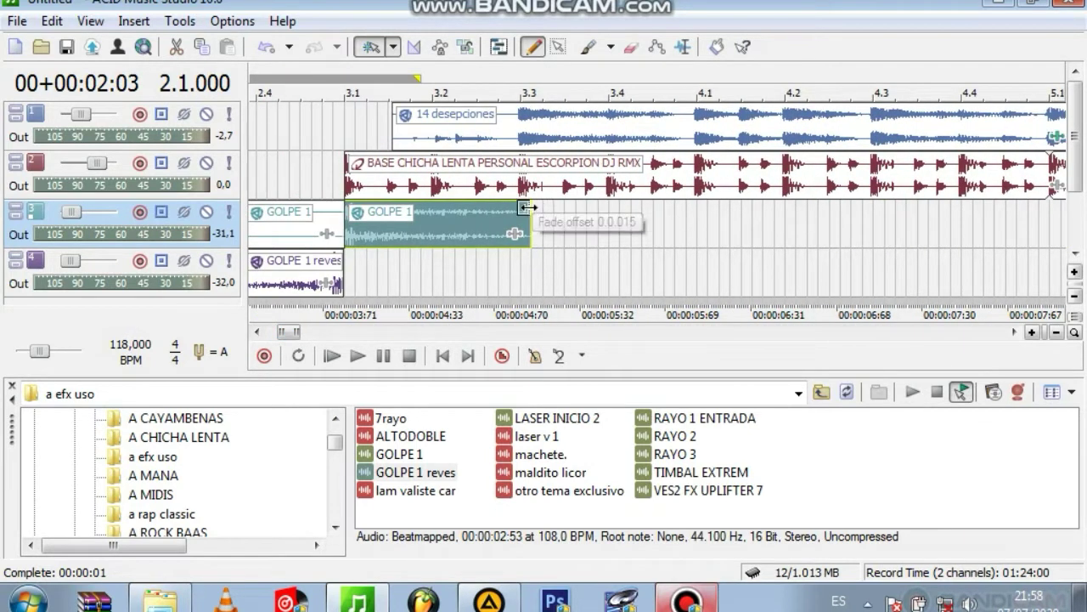
left_click_drag(538, 200, 668, 210)
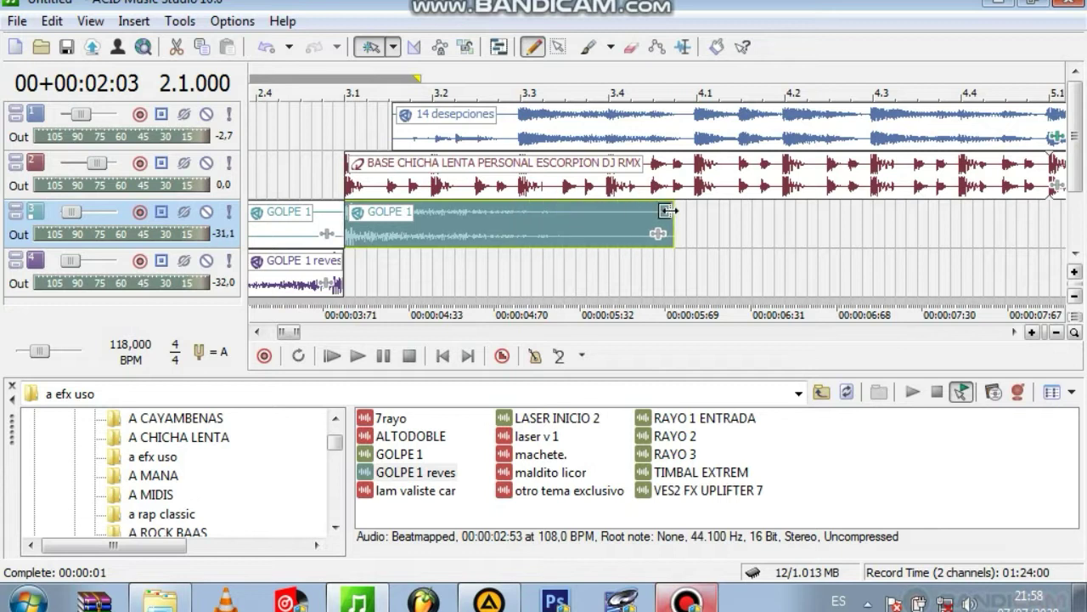
left_click(358, 356)
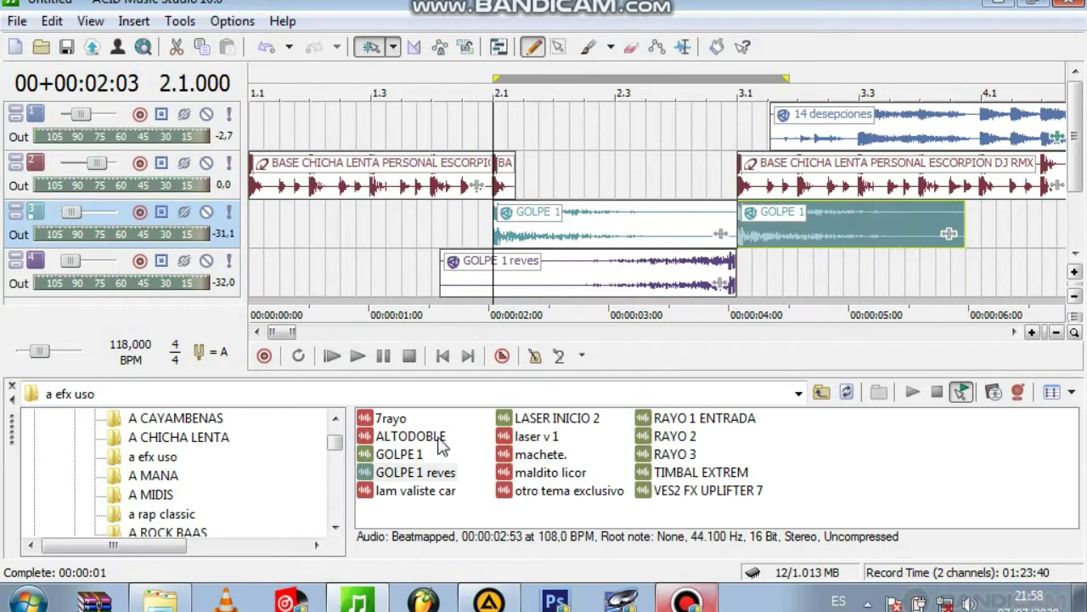
Step: Add 7rayo from the a efx uso folder to a new track, positioned so its waveform peak falls near 3.1
left_click_drag(391, 422, 768, 284)
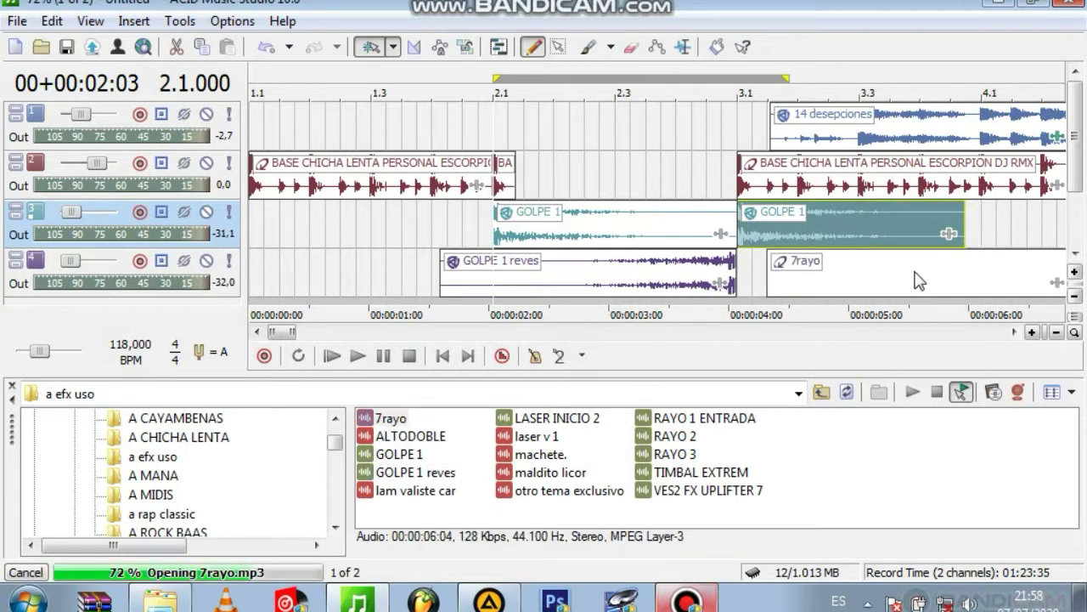
left_click_drag(924, 280, 755, 263)
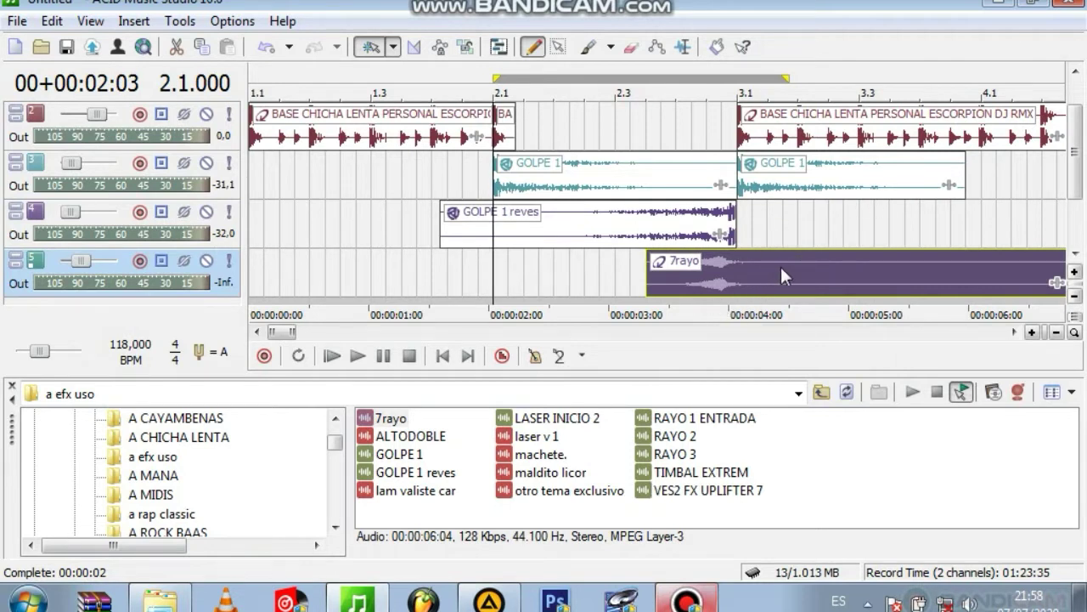
left_click_drag(779, 270, 786, 273)
Step: Set the 7rayo track's volume to -10.2 dB, previewing the mix from 2.1 while adjusting
left_click_drag(82, 260, 75, 269)
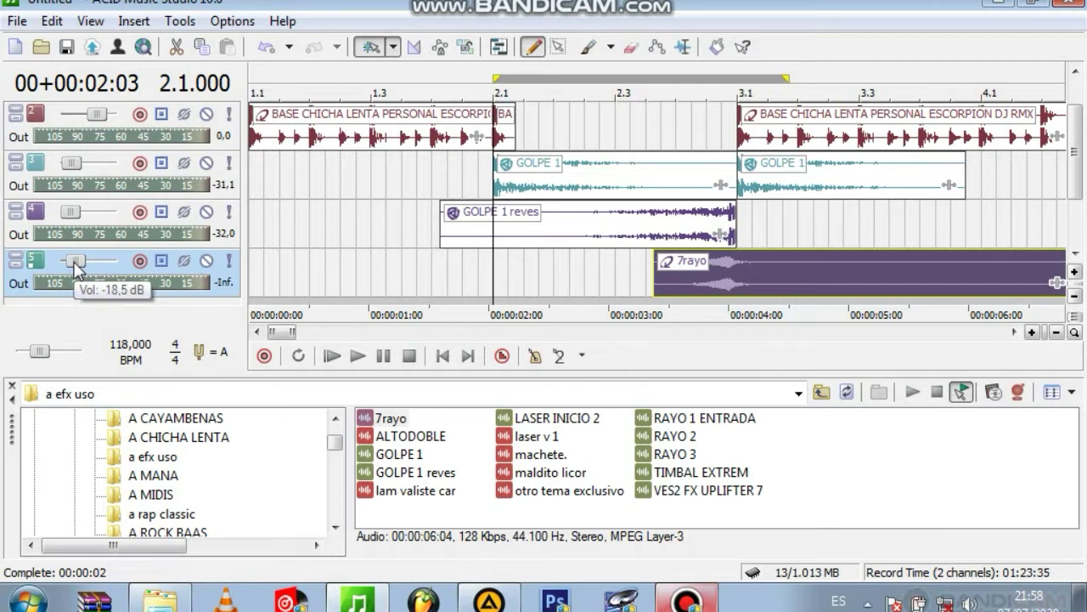
key("space")
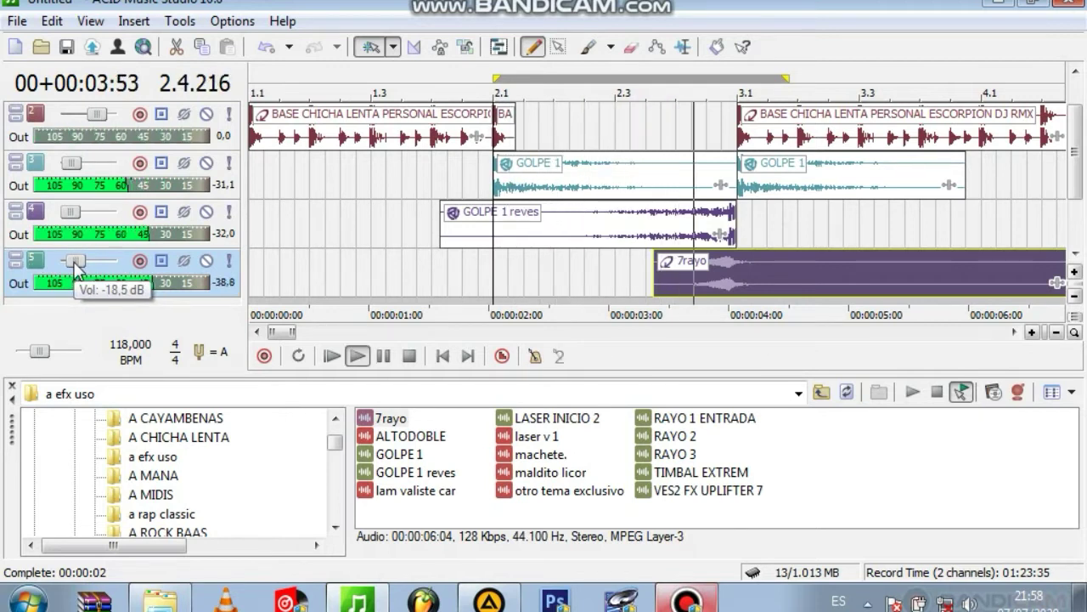
key("space")
left_click_drag(76, 269, 82, 270)
key("space")
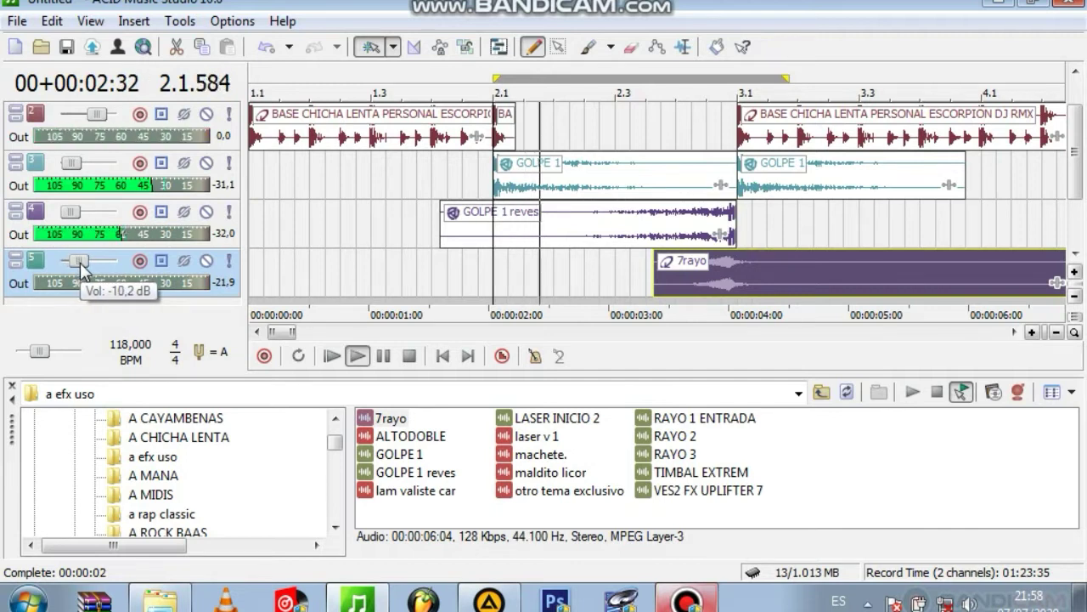
key("space")
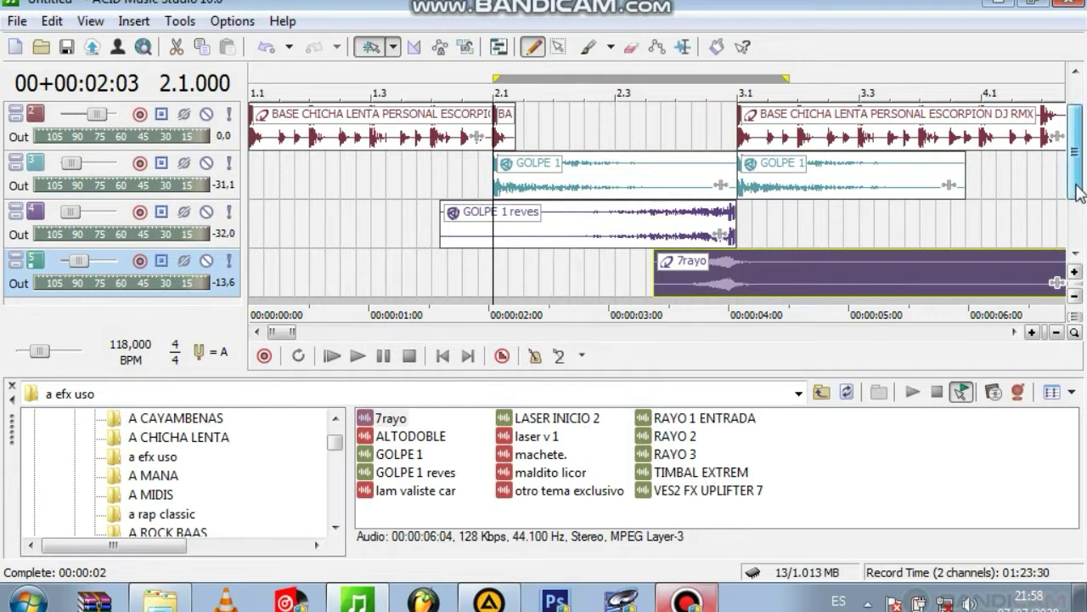
Step: Add TIMBAL EXTREM to a new track starting just before 2.1 and preview it from 1.4
scroll(1077, 192, "down", 1)
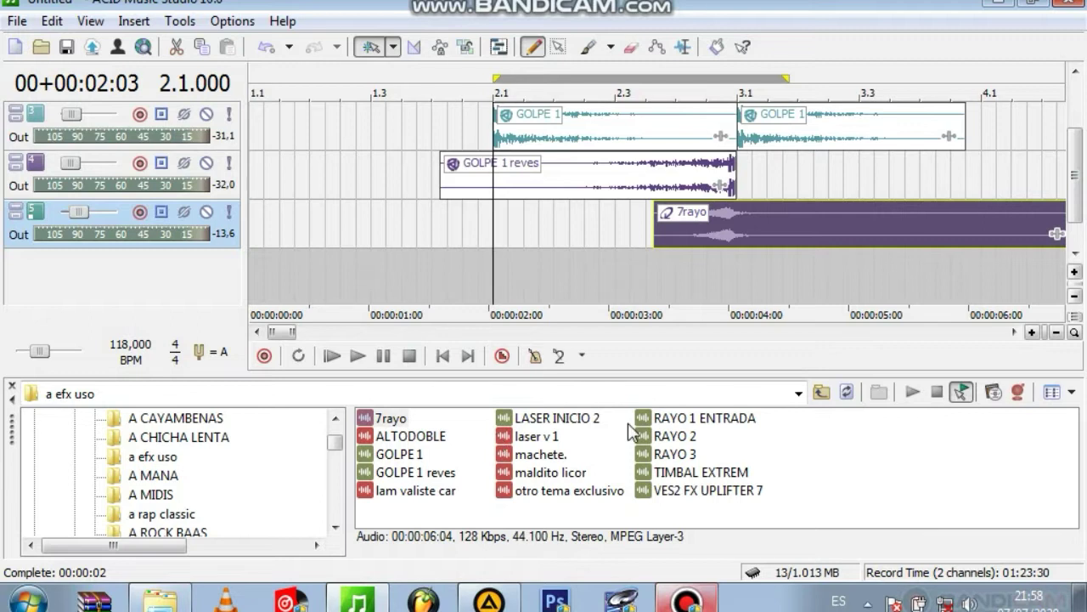
left_click_drag(679, 480, 520, 283)
mouse_move(516, 272)
left_mouse_down()
mouse_move(533, 272)
mouse_move(524, 274)
left_mouse_up()
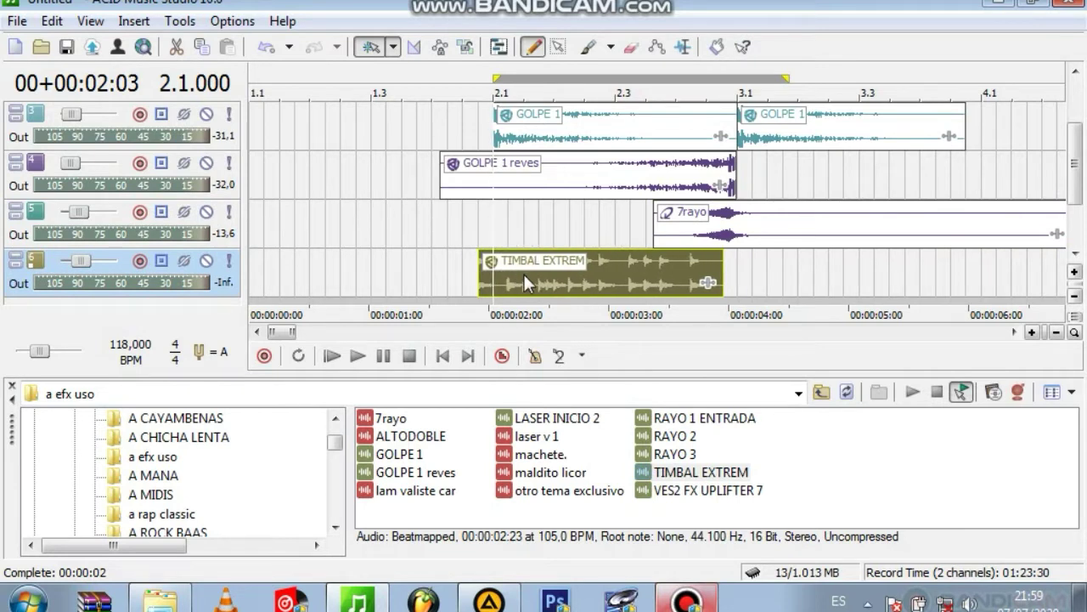
key("space")
key("space")
left_click(464, 287)
key("space")
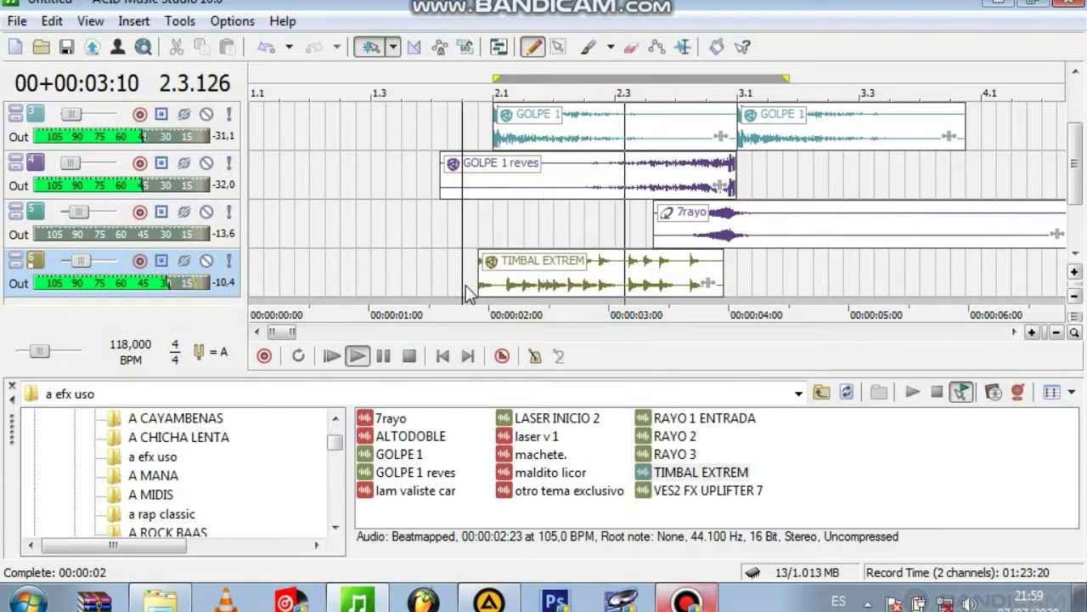
key("space")
left_click(466, 280)
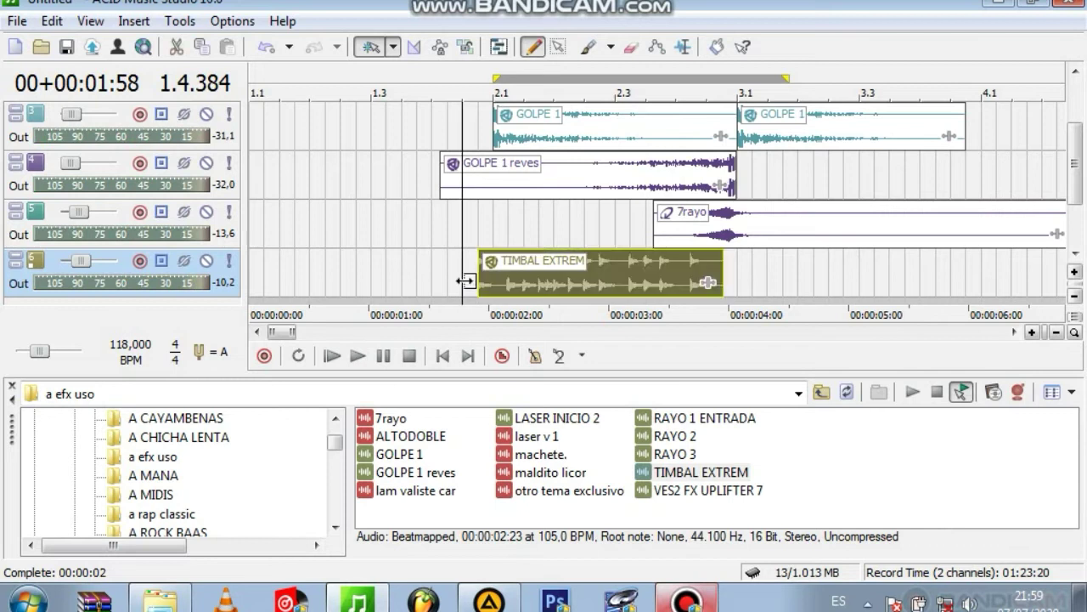
key("space")
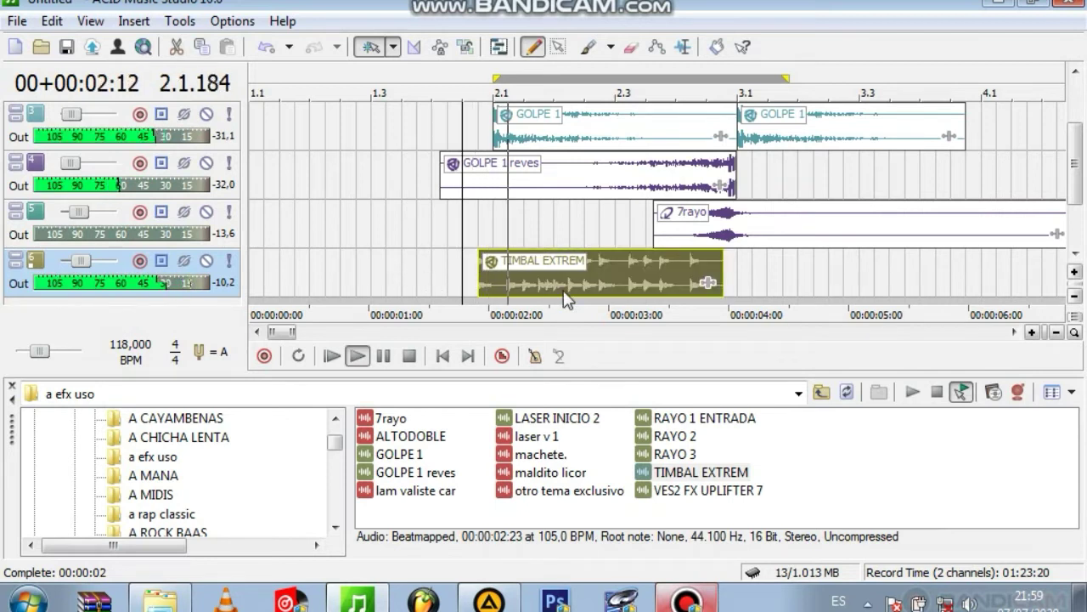
key("space")
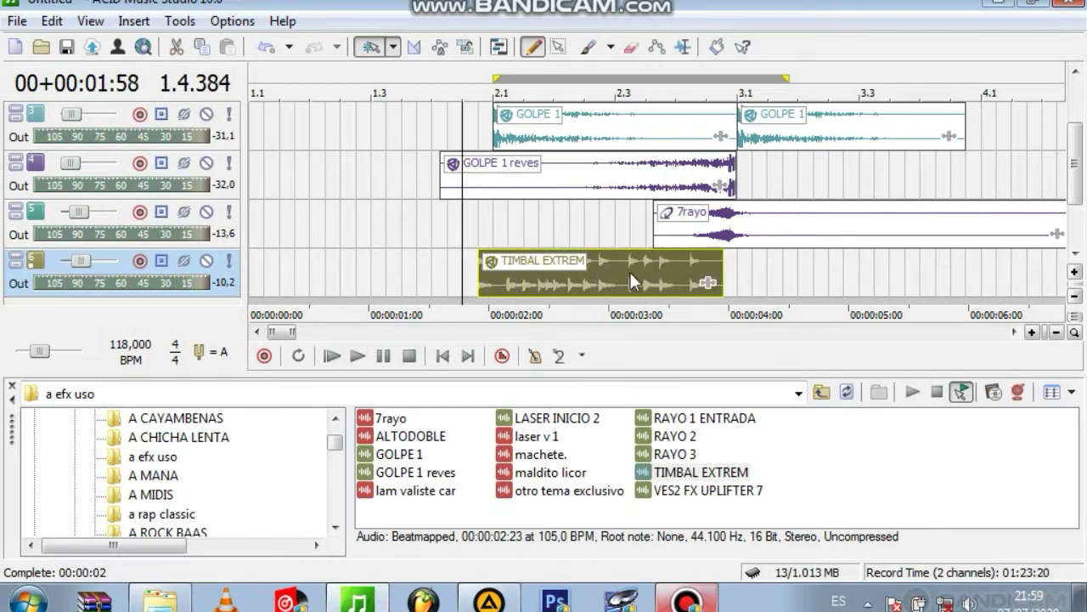
Step: Change the TIMBAL EXTREM clip's ACID type to One-Shot in its clip properties
right_click(633, 267)
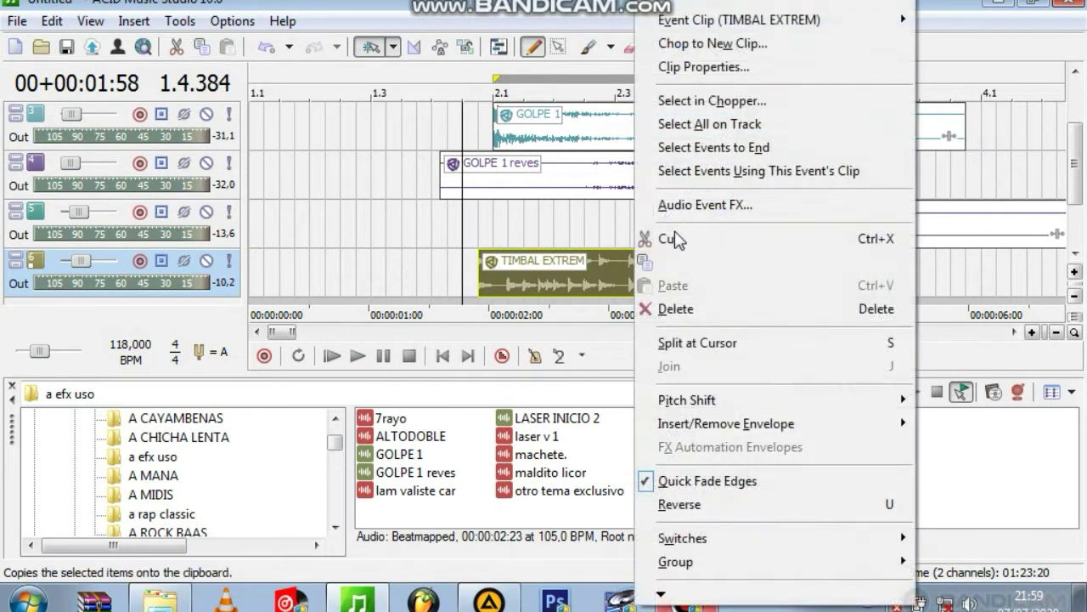
left_click(720, 68)
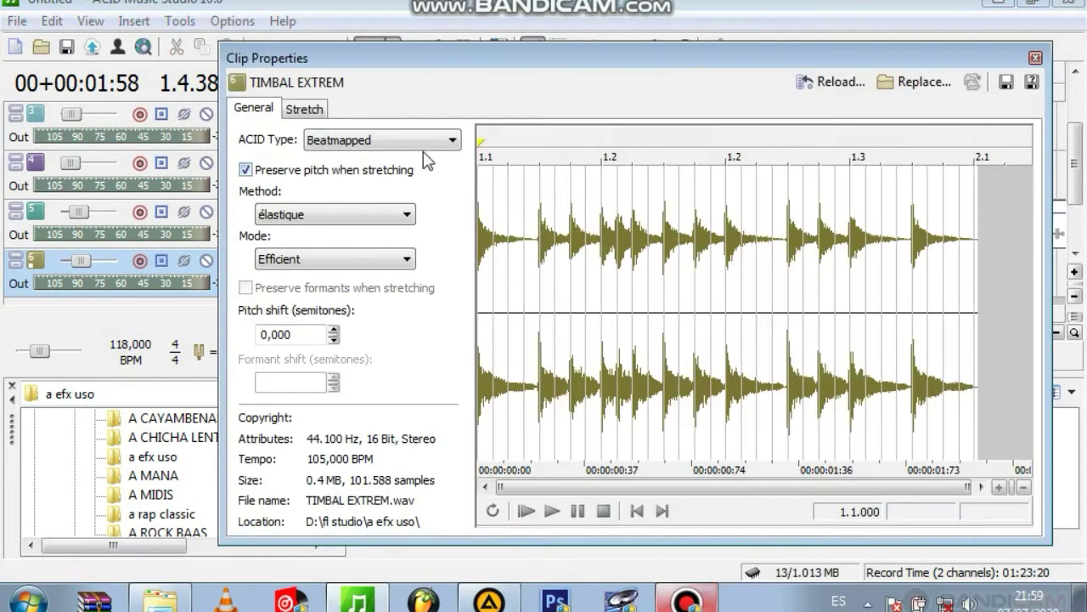
left_click(338, 137)
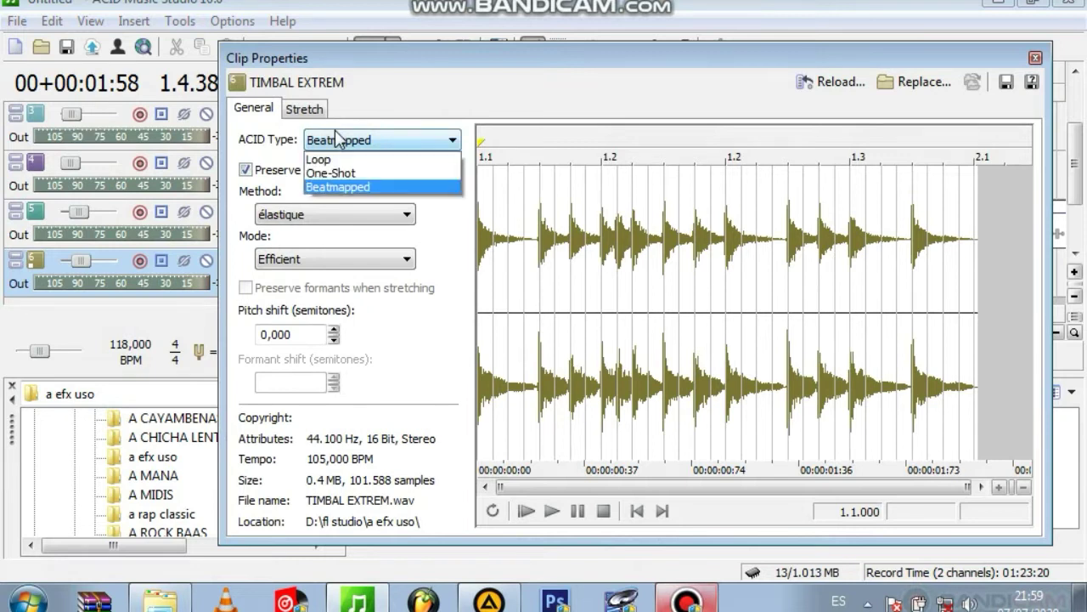
left_click(340, 170)
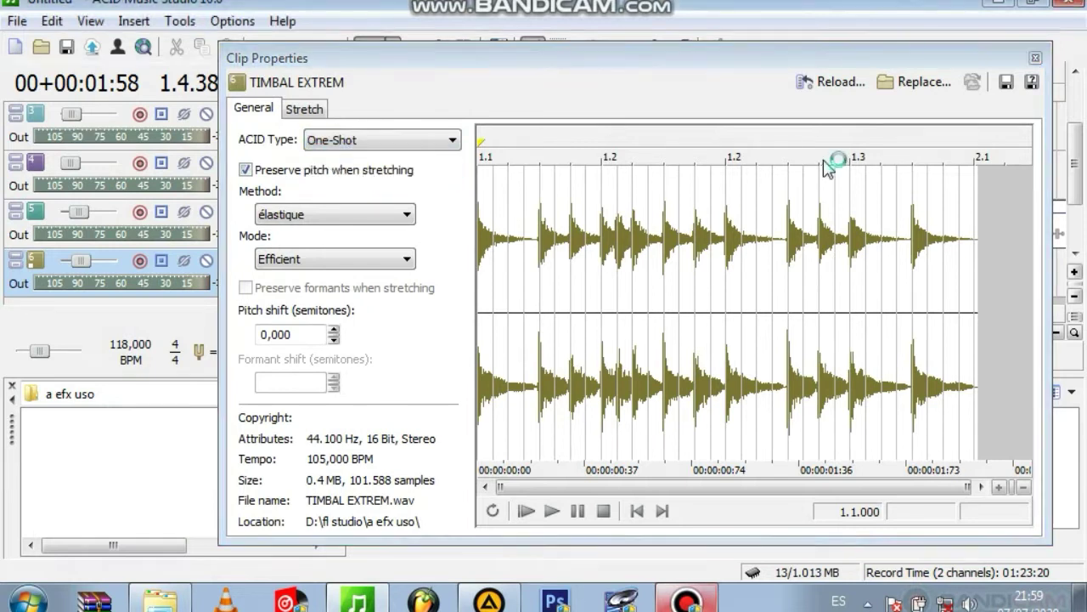
left_click(1035, 58)
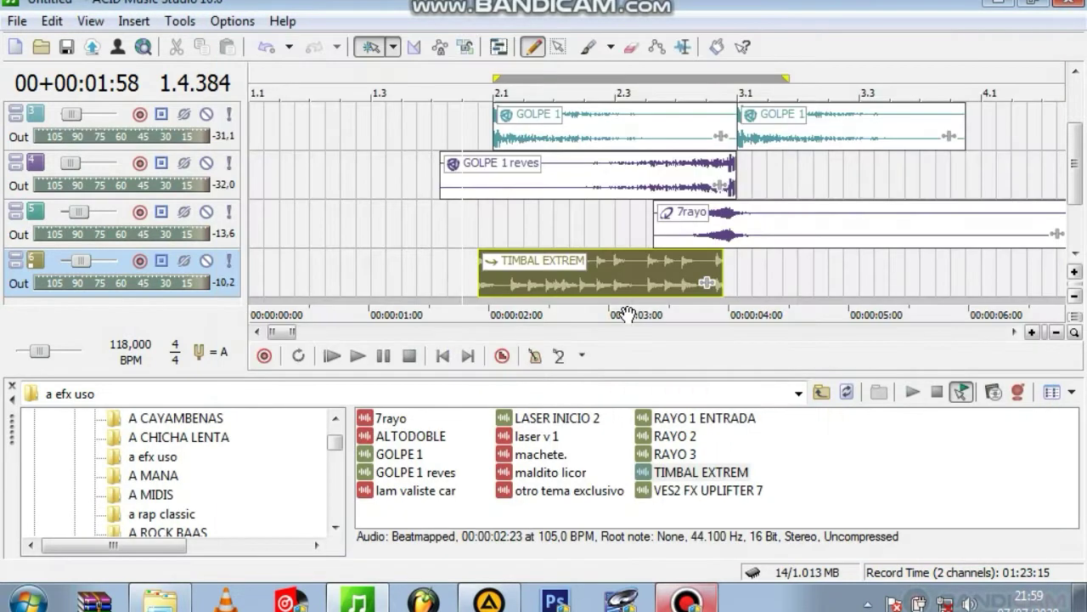
Step: Extend the TIMBAL EXTREM event's end to just past 3.1 and preview it
left_click_drag(481, 283, 351, 282)
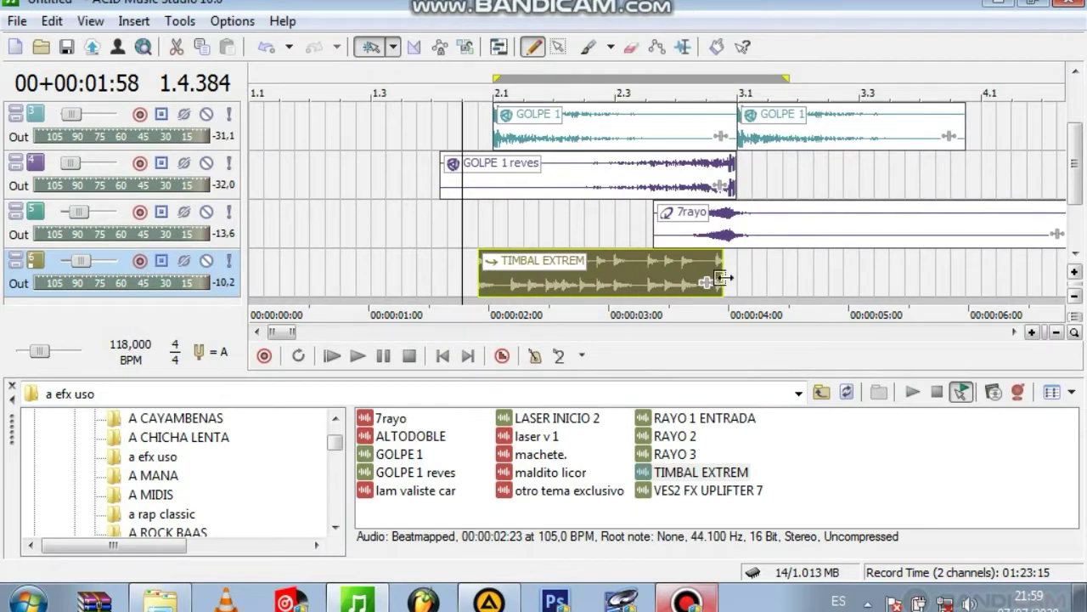
left_click_drag(723, 270, 759, 280)
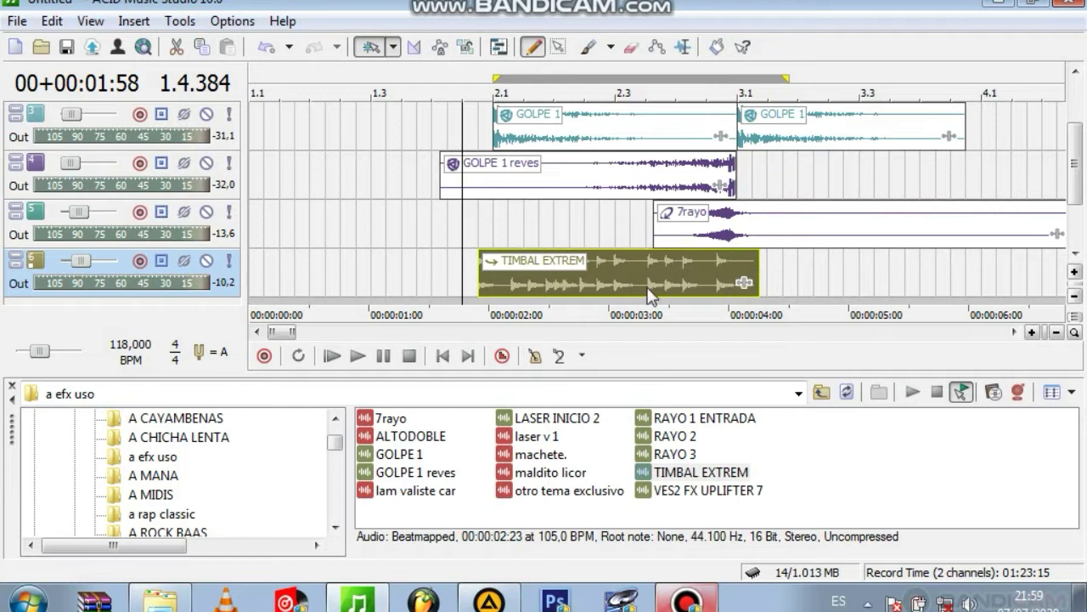
key("space")
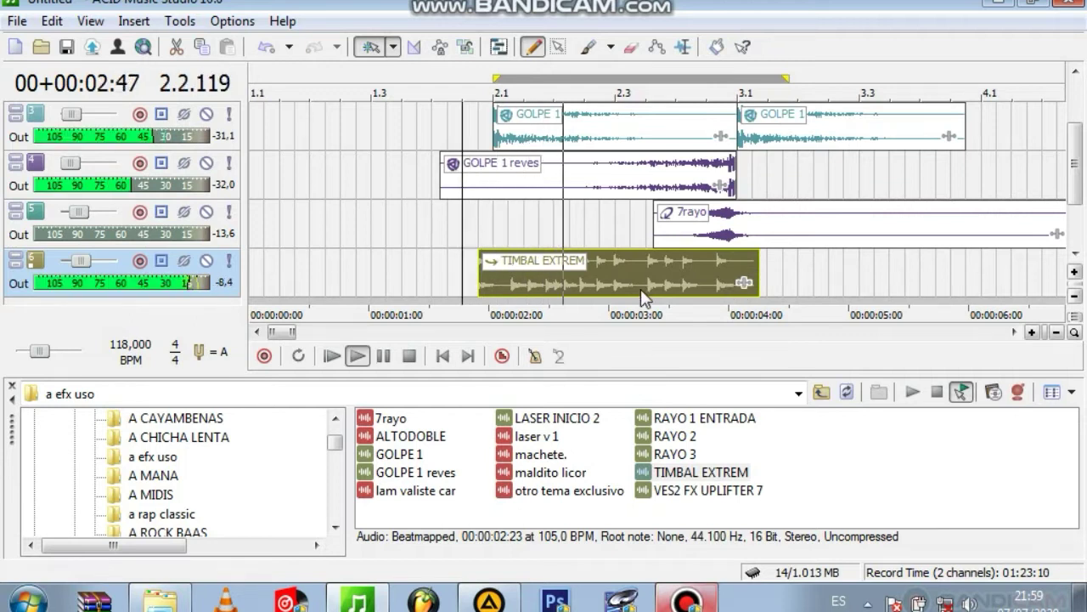
key("space")
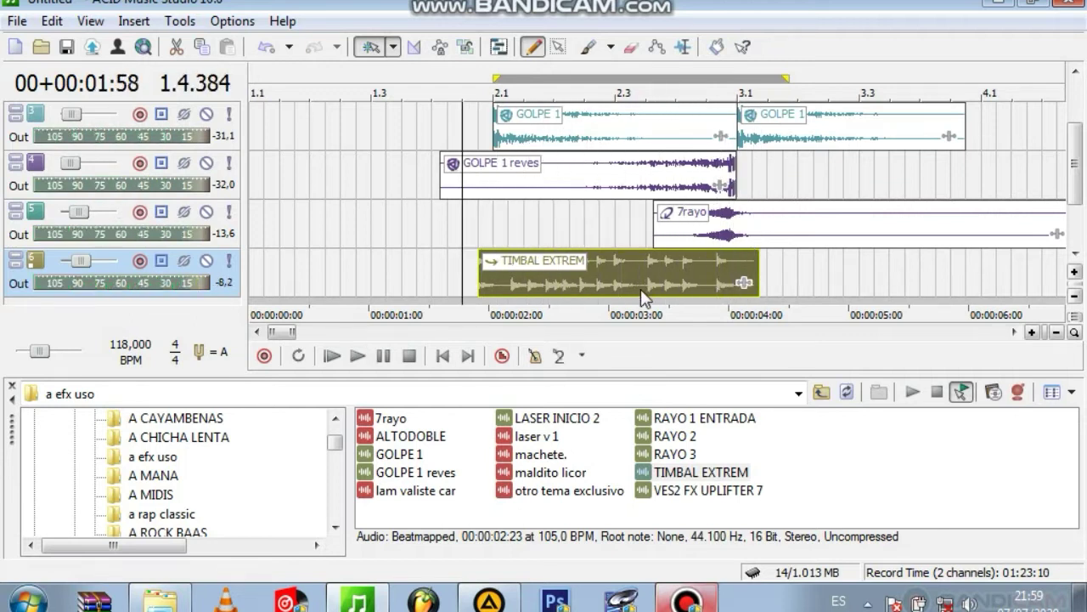
Step: Replay the section, delete the TIMBAL EXTREM event and return the cursor to the project start
key("space")
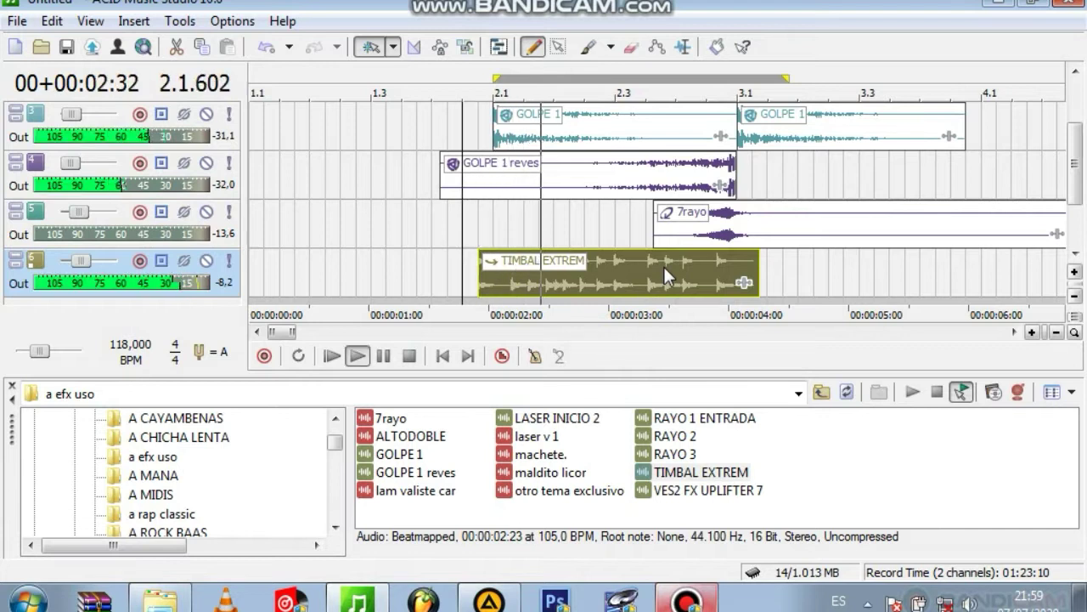
key("space")
key("space")
key("space")
key("Delete")
key("Home")
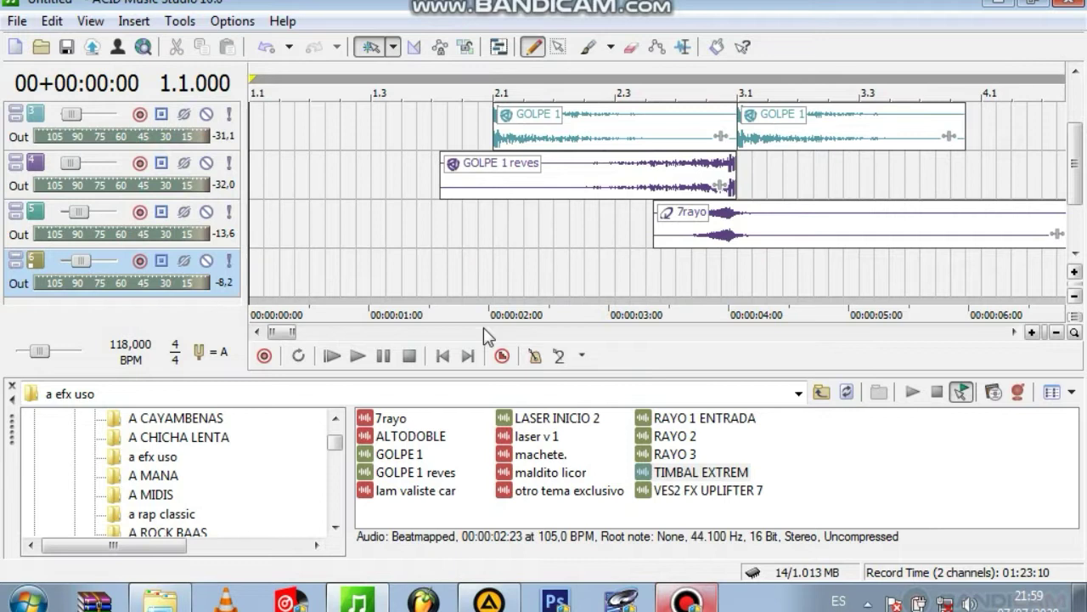
Step: Audition VES2 FX UPLIFTER 7, but place ALTODOBLE on empty track 6 starting just before 2.2
left_click(731, 493)
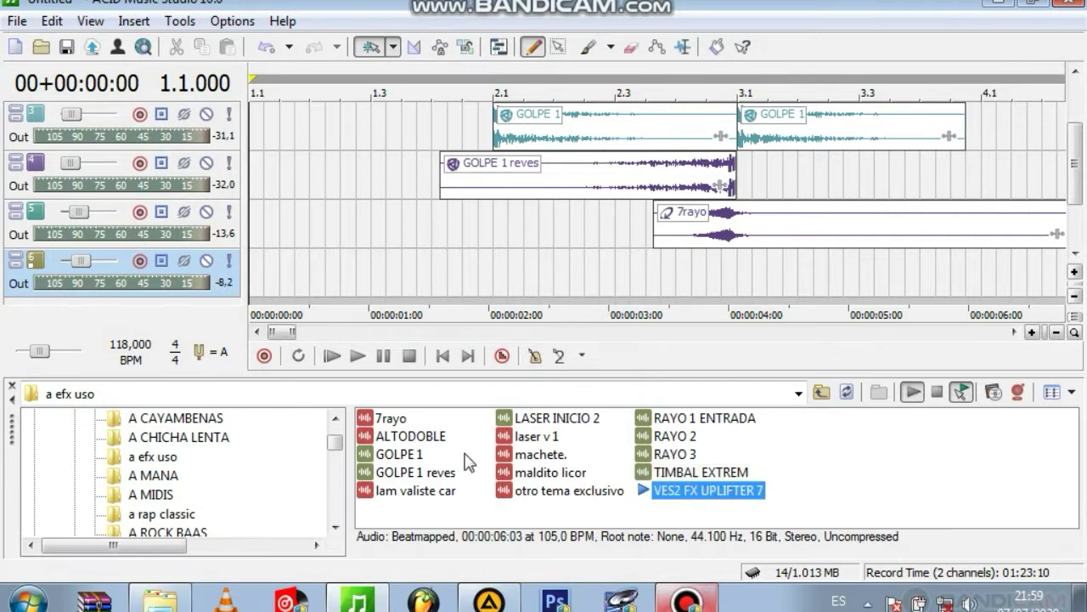
left_click_drag(410, 435, 537, 271)
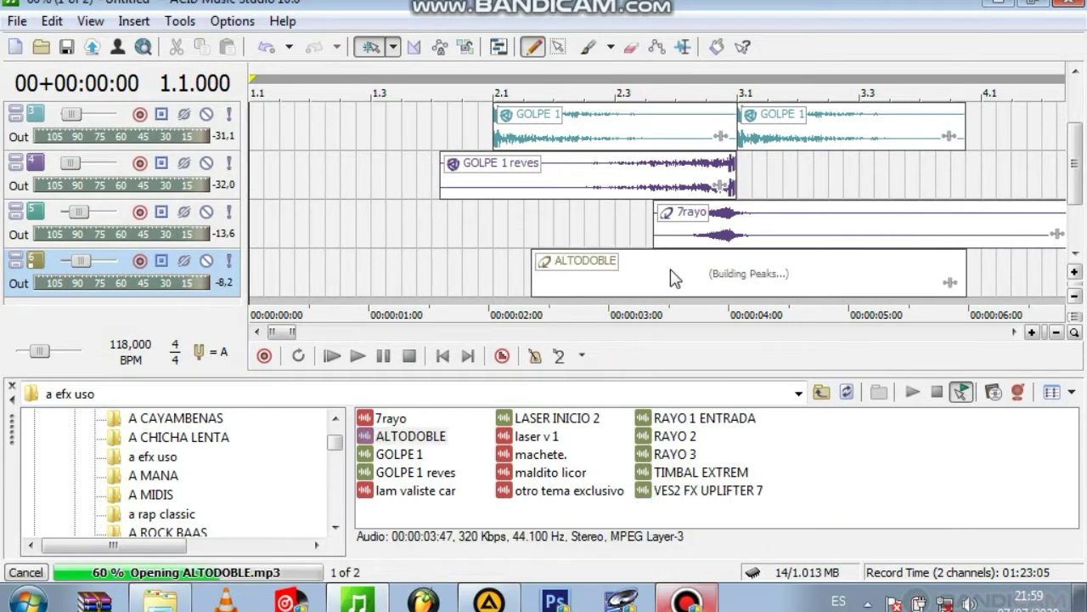
left_click_drag(727, 265, 753, 255)
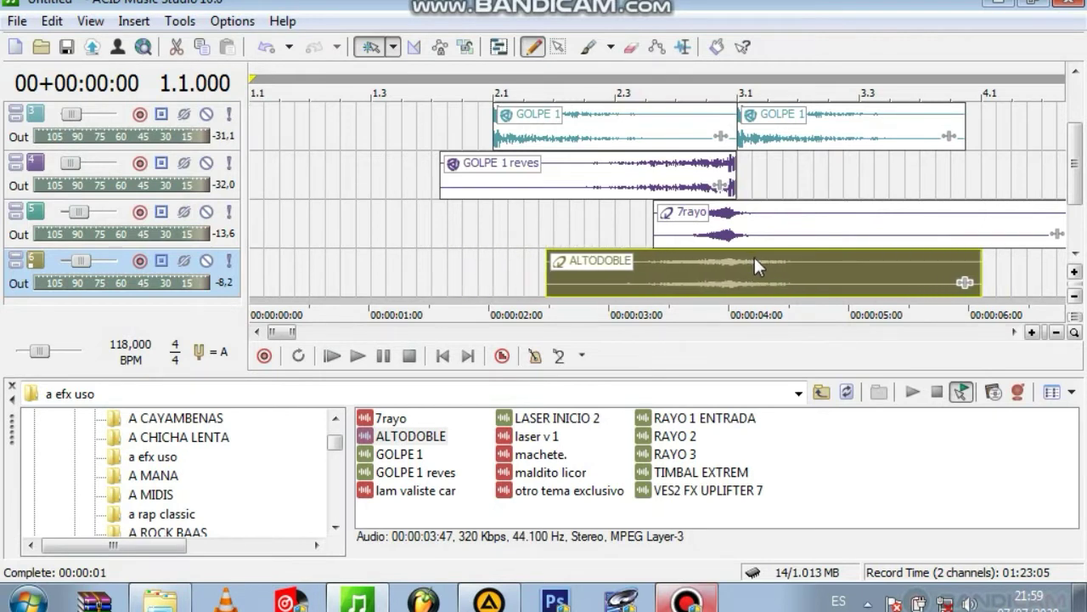
Step: Set the ALTODOBLE track's volume to -15.2 dB, previewing the mix from the start while adjusting
left_click_drag(80, 261, 75, 267)
key("space")
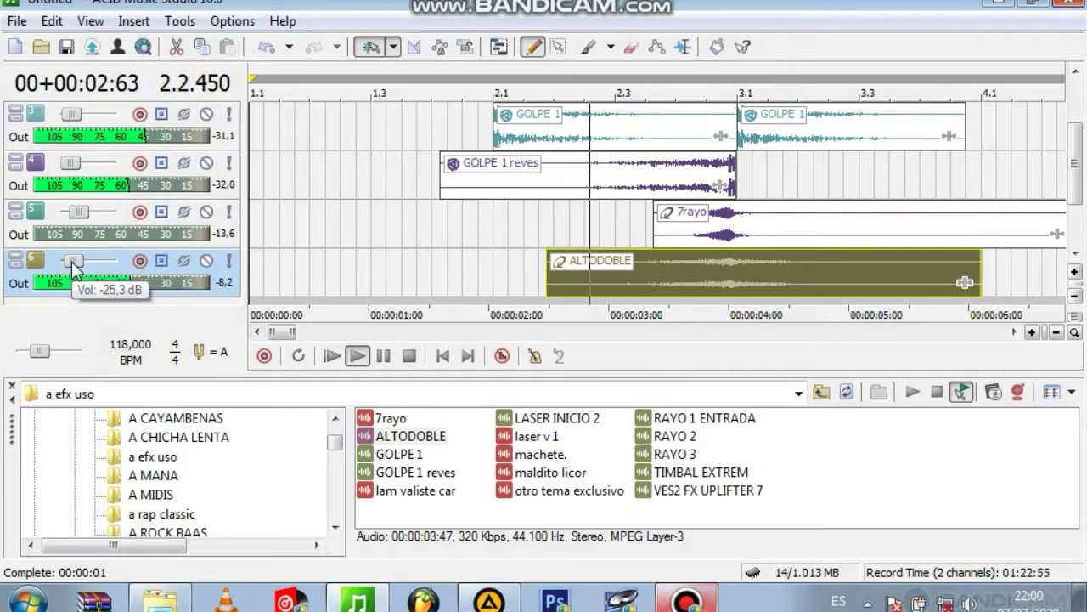
key("space")
left_click_drag(73, 266, 77, 269)
key("space")
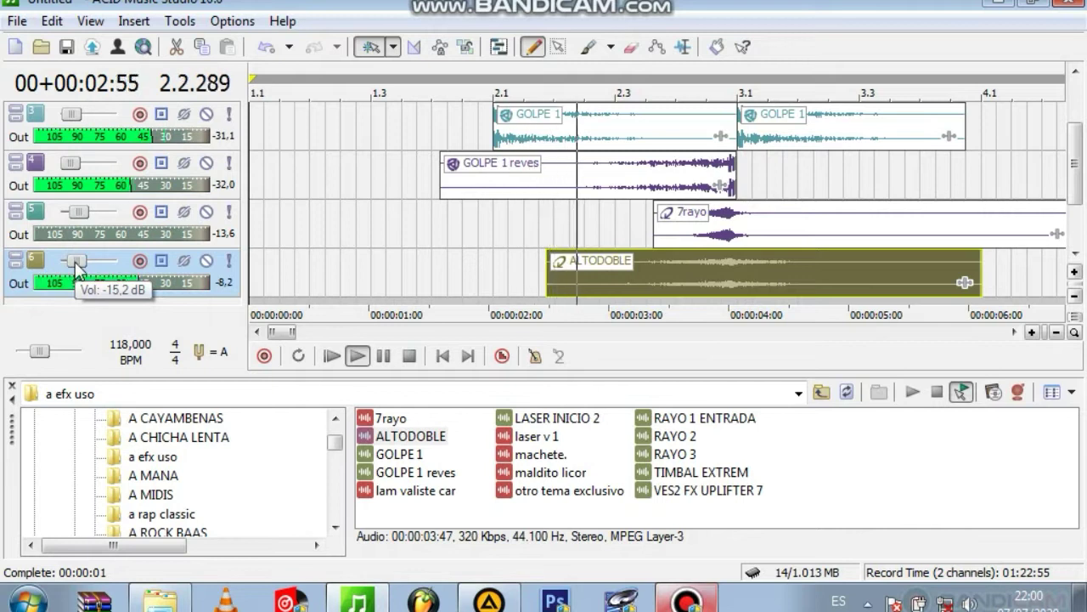
key("space")
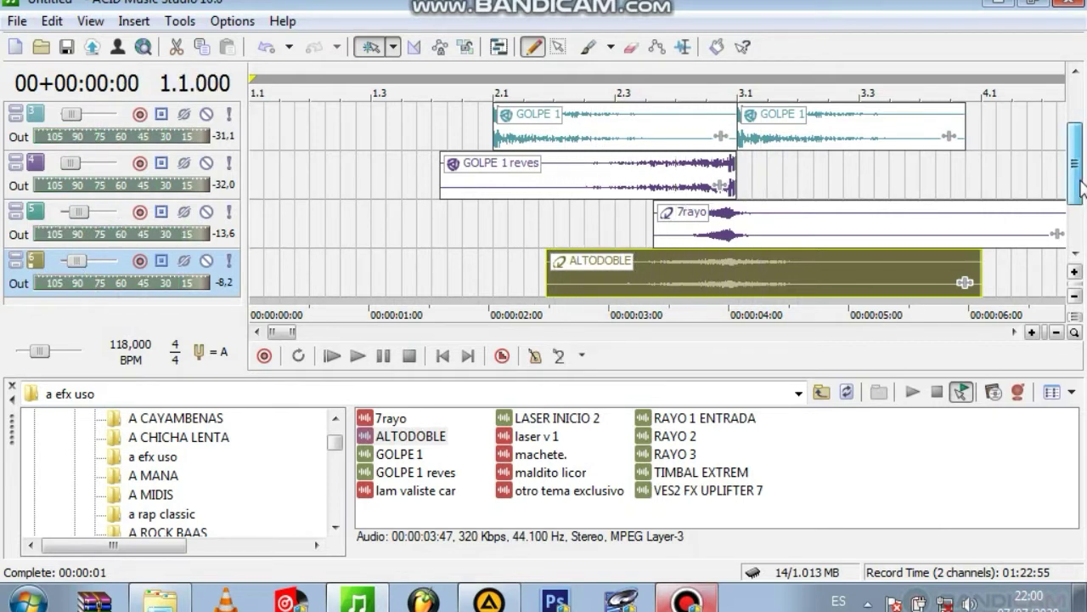
Step: Browse from the desktop through both nested UTILIDADES JL PRODUCER 2020 folders and open SFX _ DE MODA OK + [ JL PRODUCER ]
scroll(1081, 199, "down", 1)
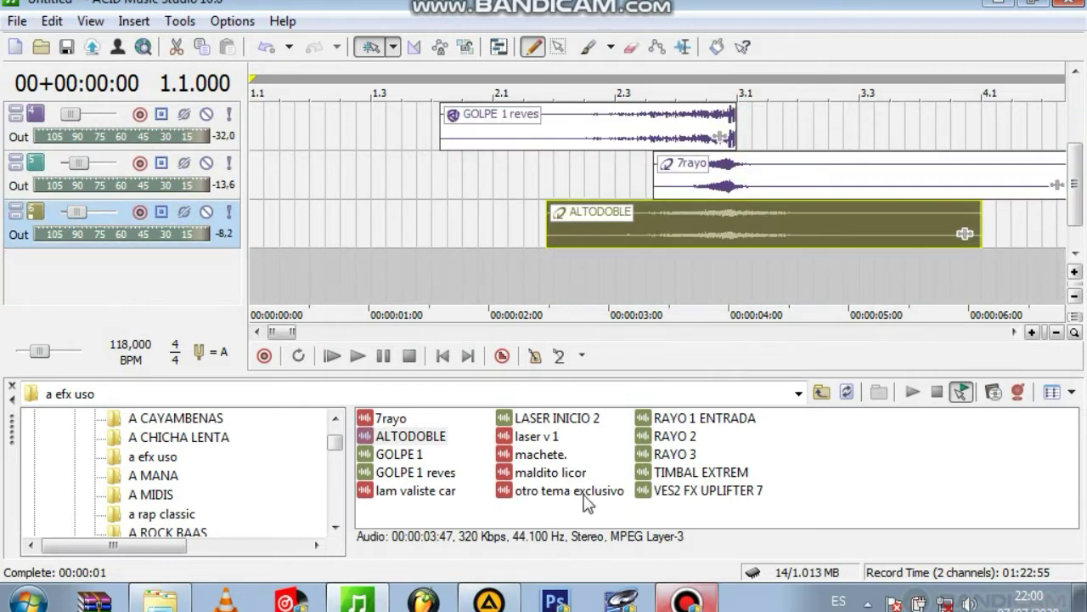
left_click_drag(336, 444, 337, 430)
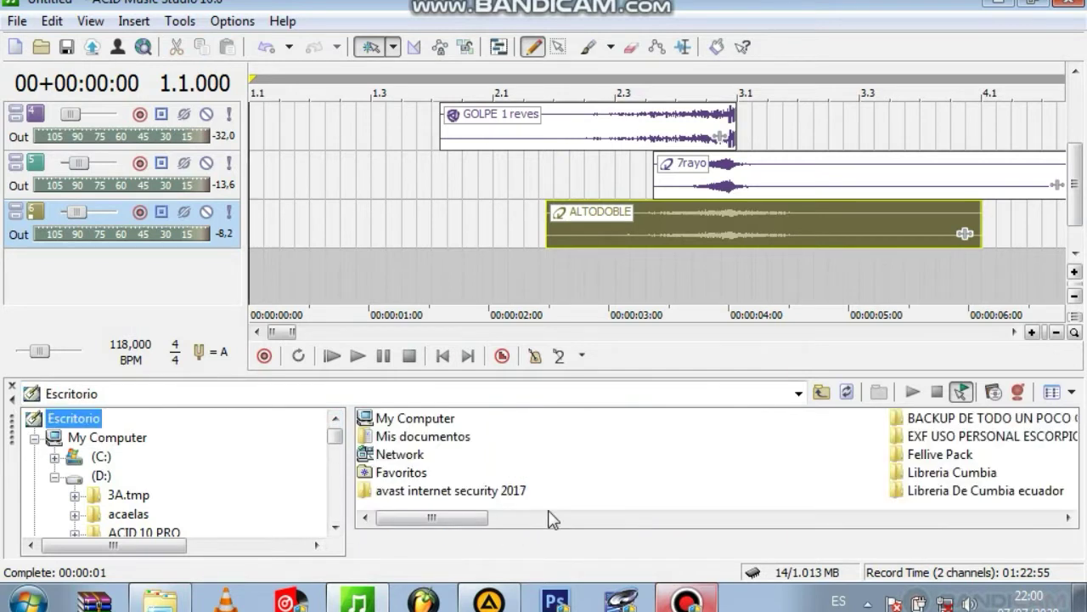
left_click_drag(501, 518, 807, 531)
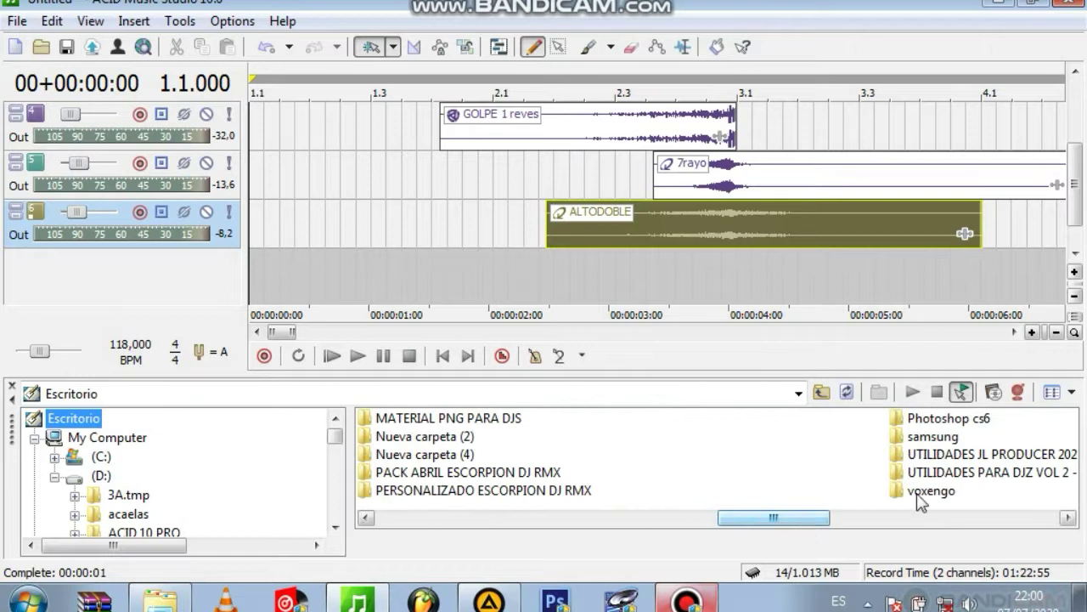
left_click(966, 484)
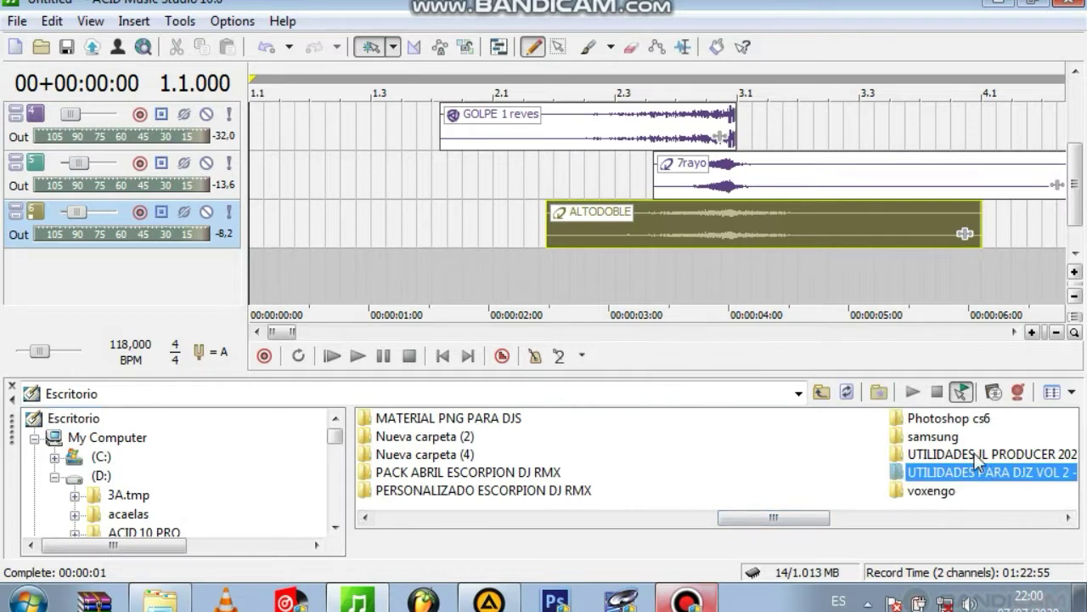
double_click(977, 455)
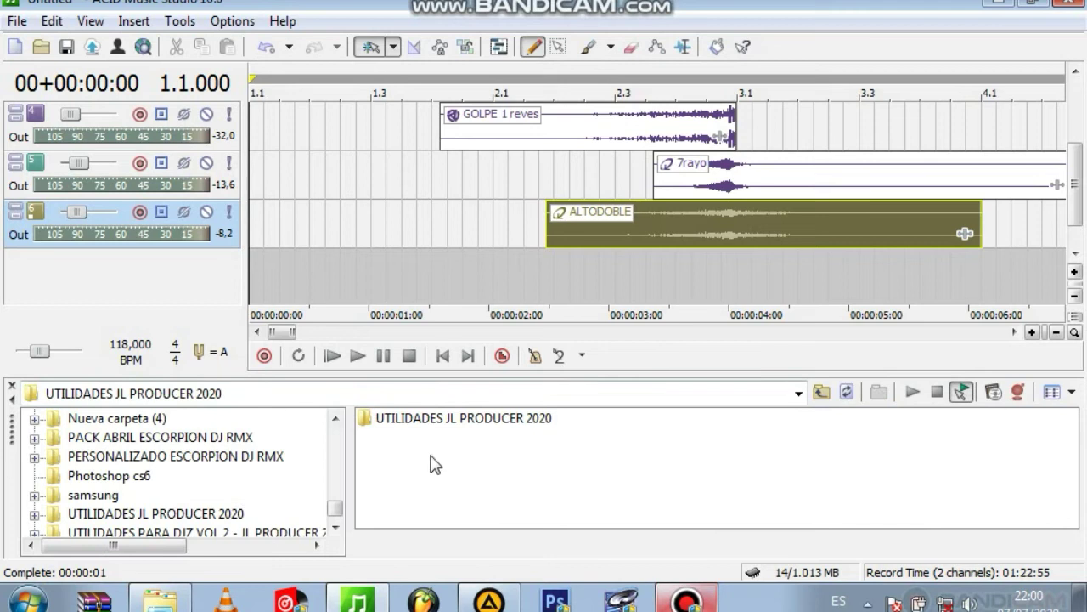
left_click(433, 420)
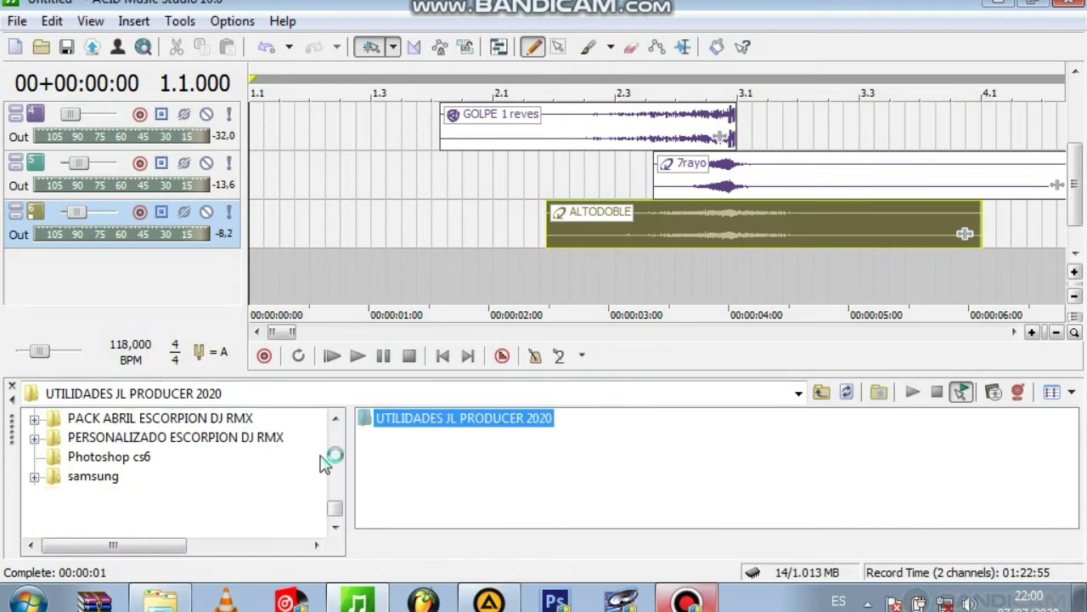
double_click(463, 419)
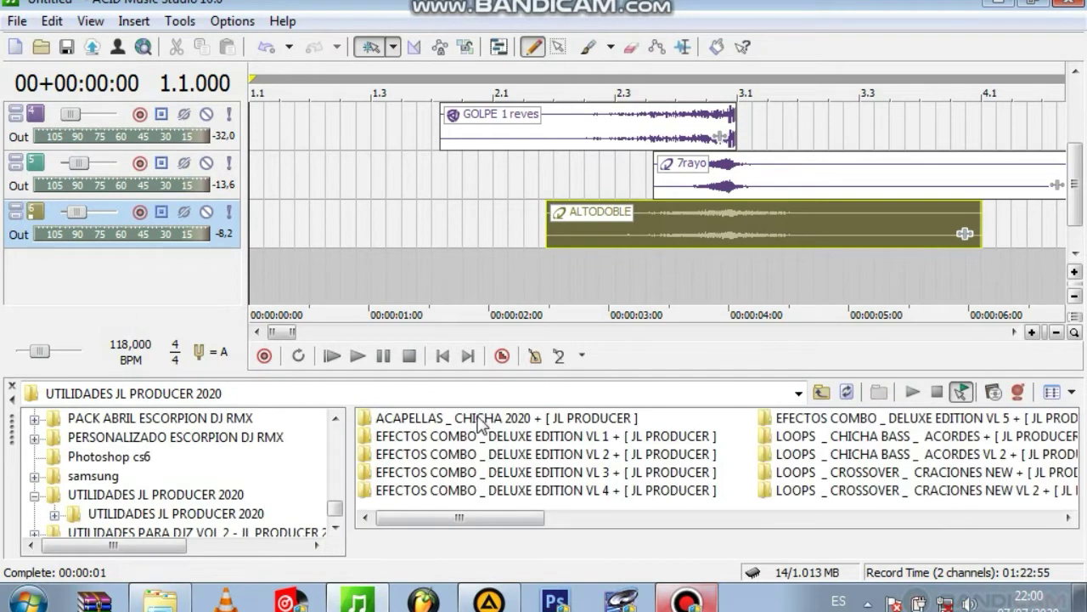
left_click_drag(503, 527, 685, 513)
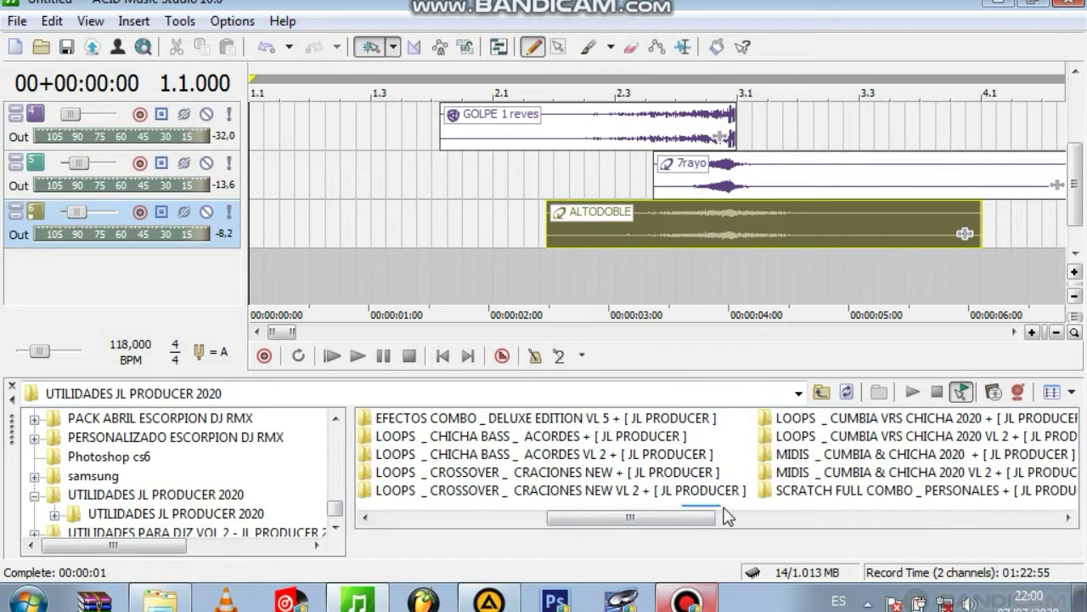
left_click_drag(680, 531, 810, 518)
left_click(878, 420)
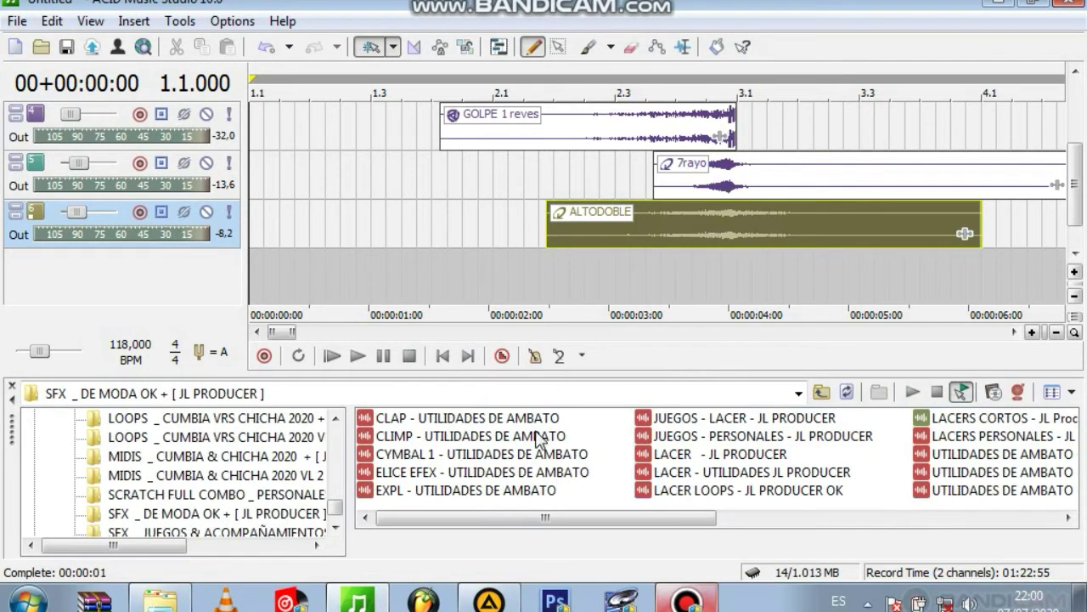
Step: Add CLIMP - UTILIDADES DE AMBATO on a new track below ALTODOBLE, accept beatmapping and set its downbeat at the first strong hit
left_click_drag(448, 437, 601, 292)
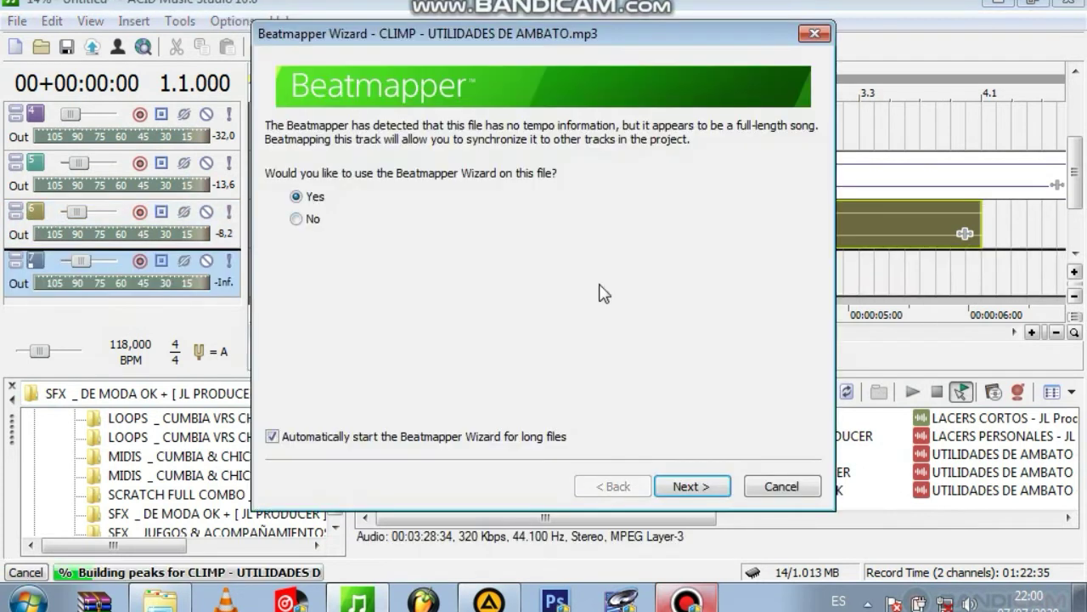
left_click(709, 486)
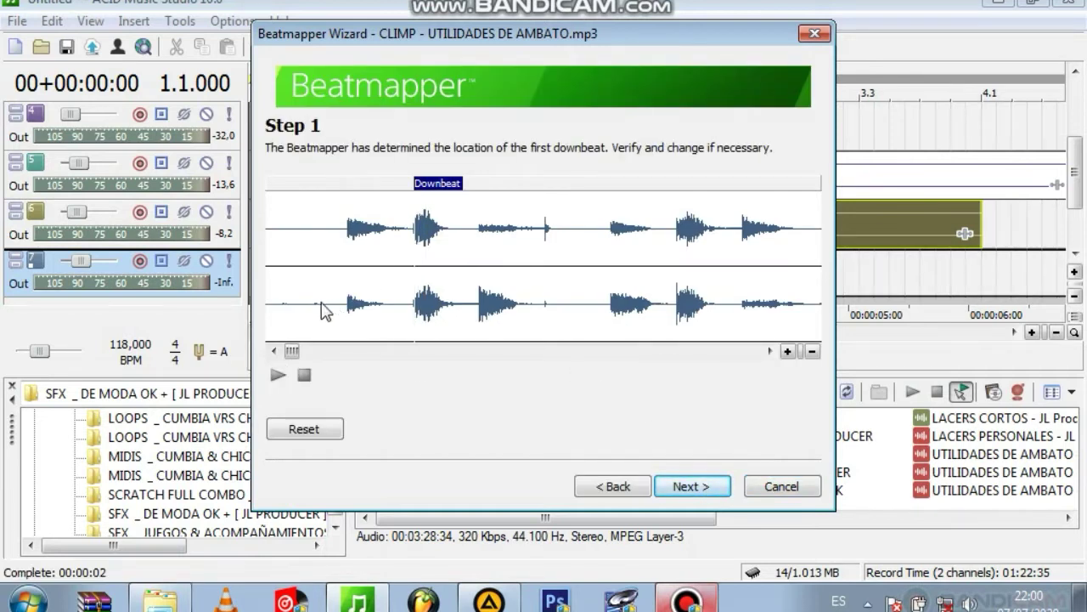
left_click(482, 308)
key("space")
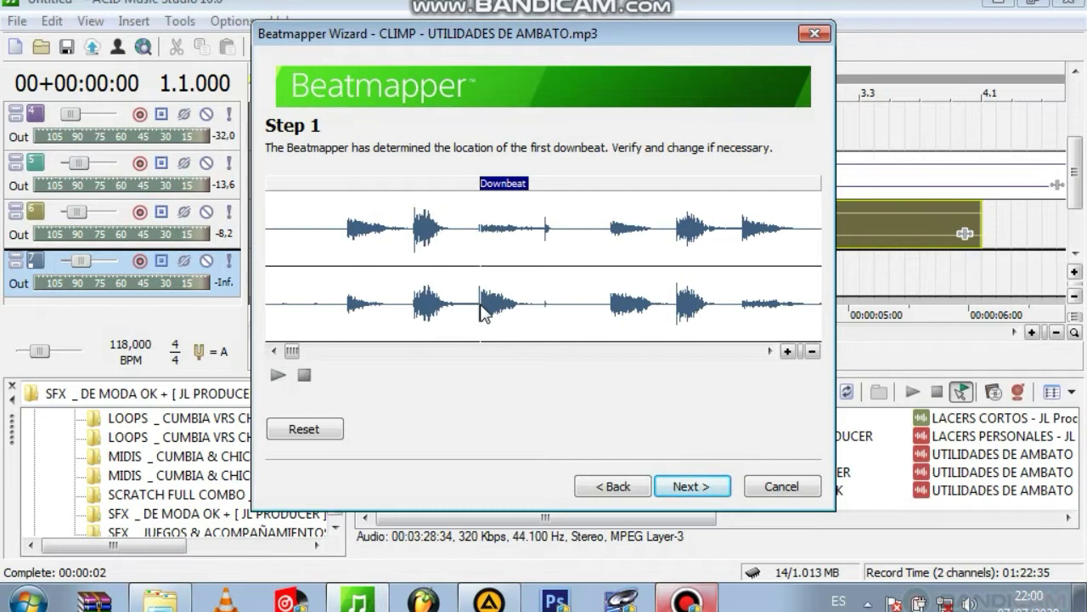
left_click(346, 307)
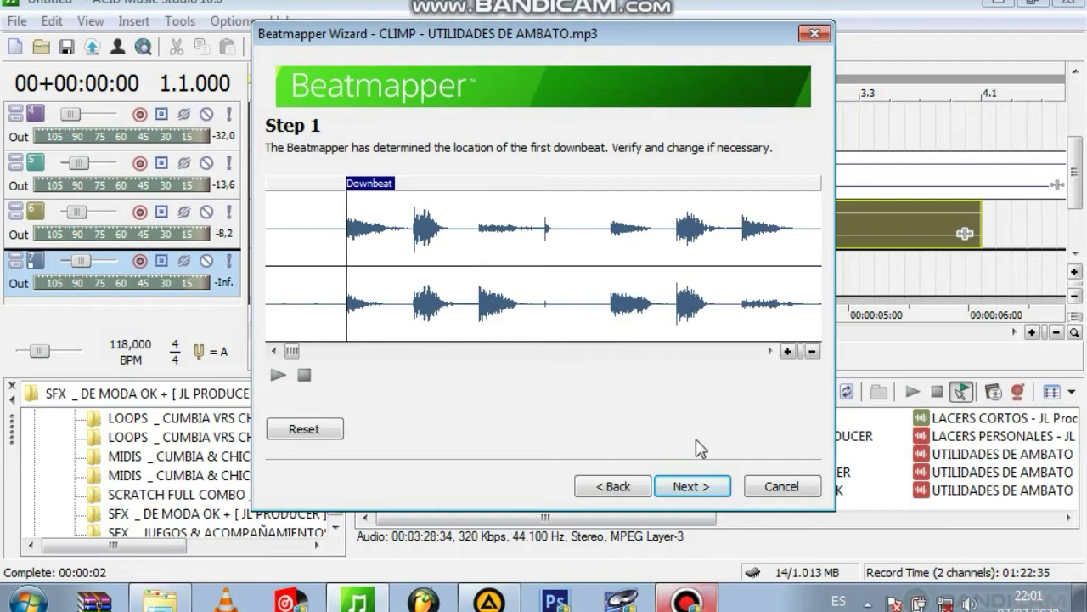
Step: Lengthen CLIMP's beatmapped measure slightly to a tempo of 111.638 BPM and finish the Beatmapper with pitch preserved
left_click(693, 486)
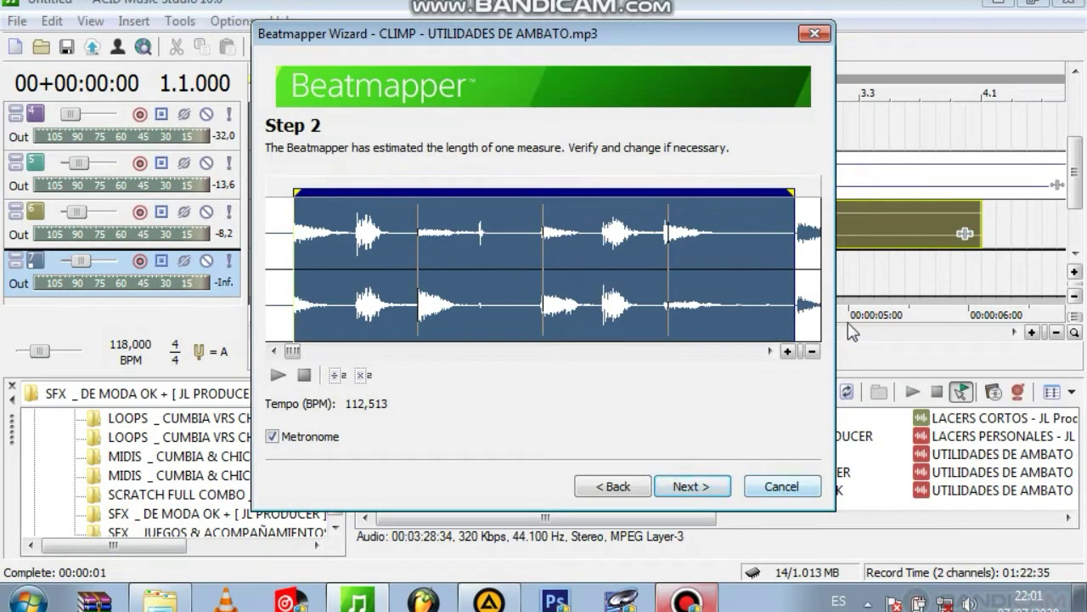
left_click_drag(797, 198, 797, 202)
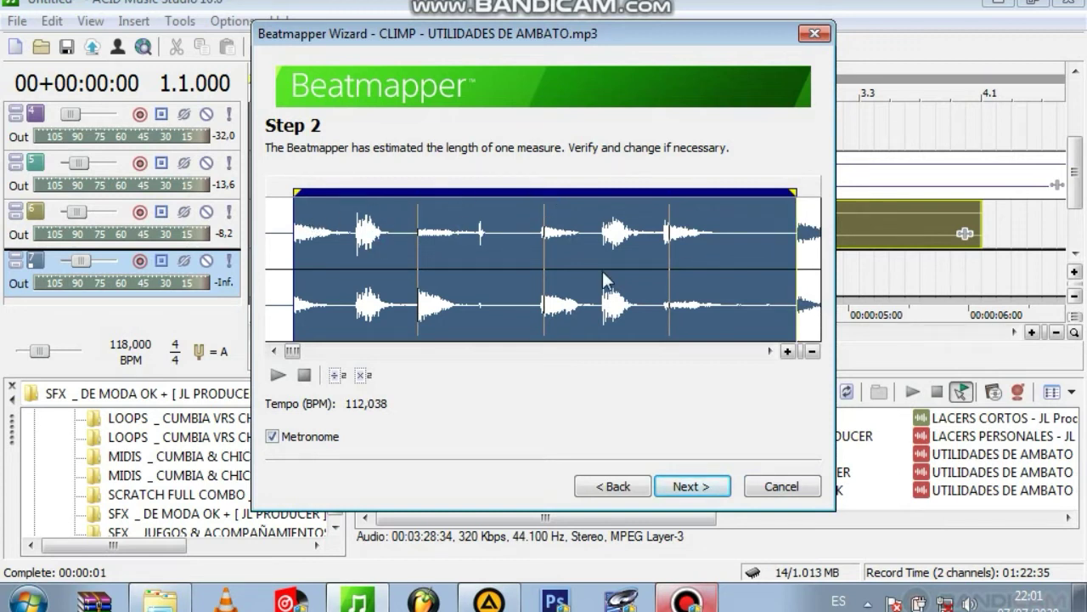
left_click(688, 486)
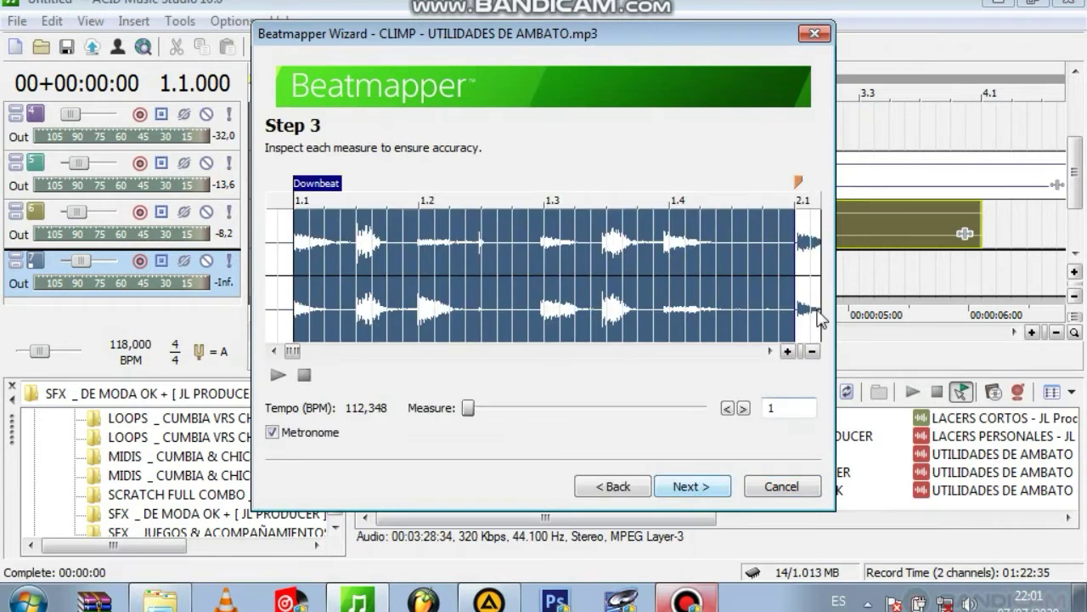
left_click_drag(803, 192, 806, 193)
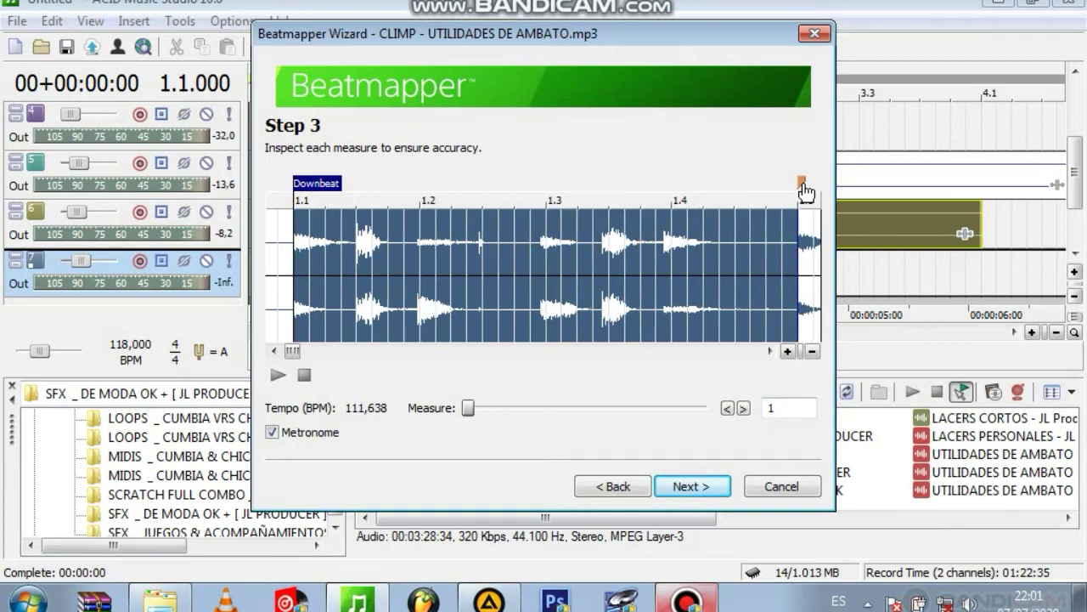
left_click(708, 486)
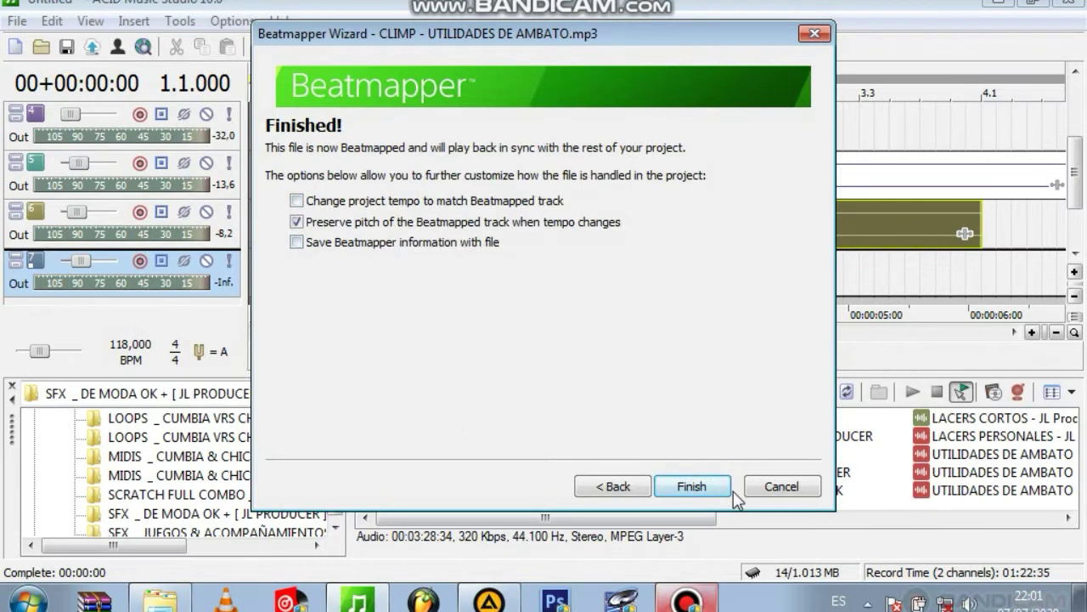
left_click(693, 486)
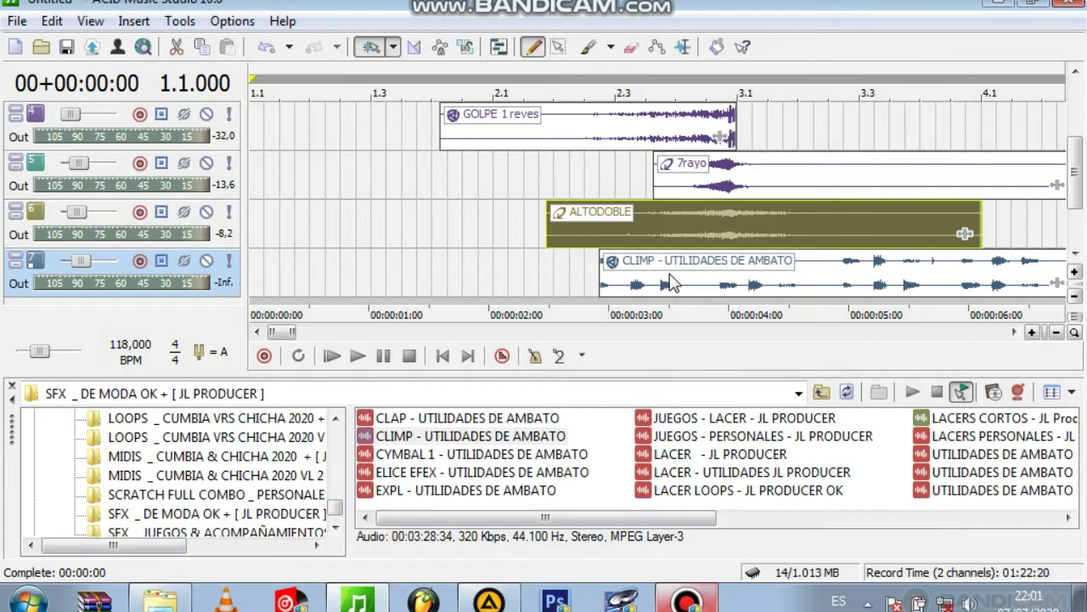
Step: Move the CLIMP event so it starts at 2.1 and preview the mix from the project start
left_click_drag(668, 283, 492, 267)
mouse_move(1075, 178)
left_mouse_down()
mouse_move(1075, 165)
mouse_move(1075, 195)
left_mouse_up()
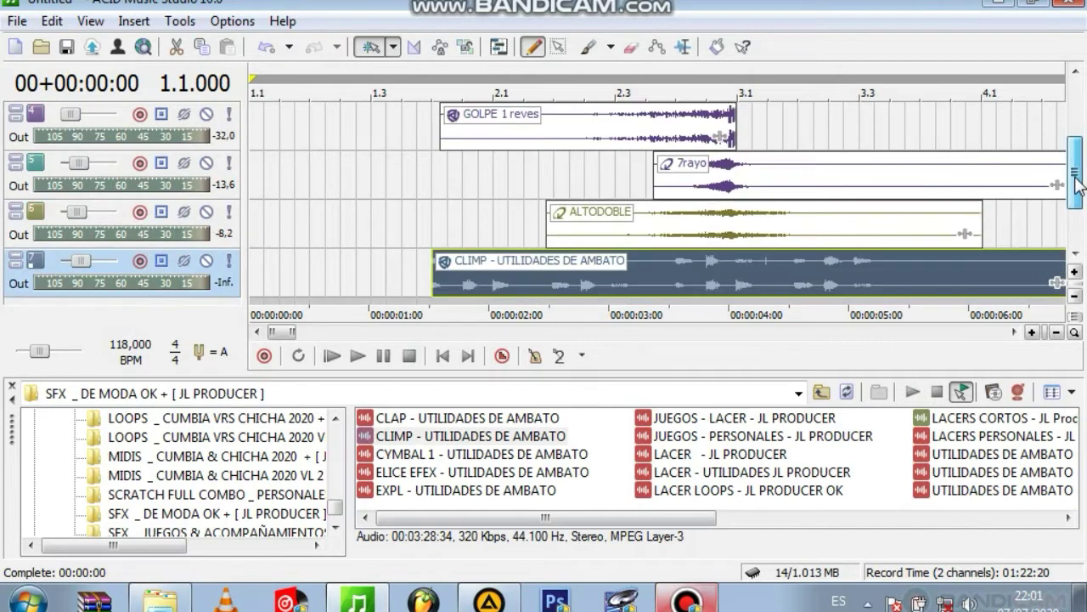
left_click_drag(562, 268, 623, 266)
key("space")
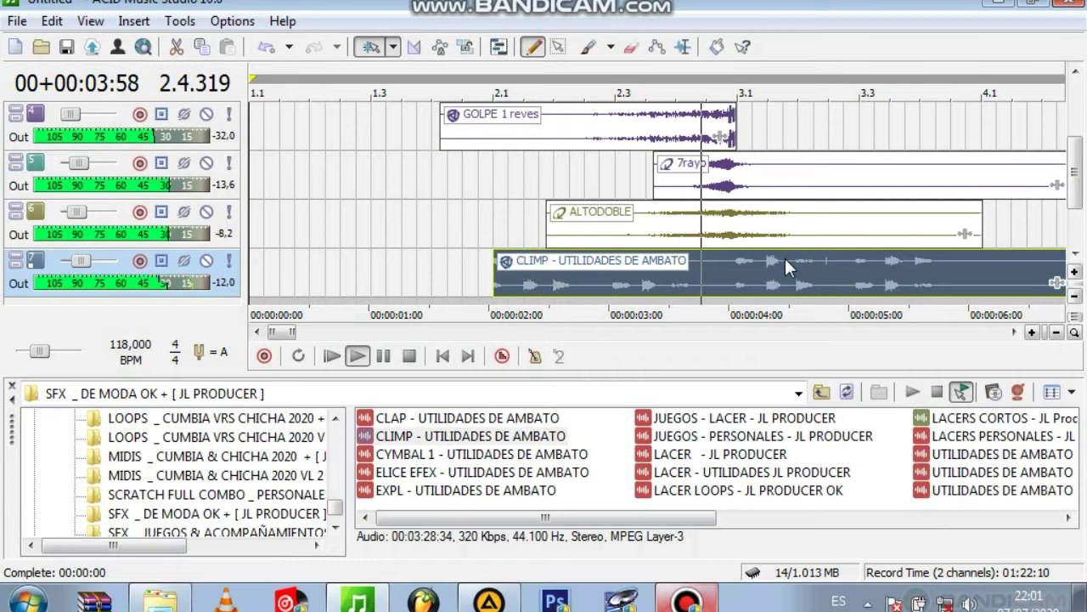
key("space")
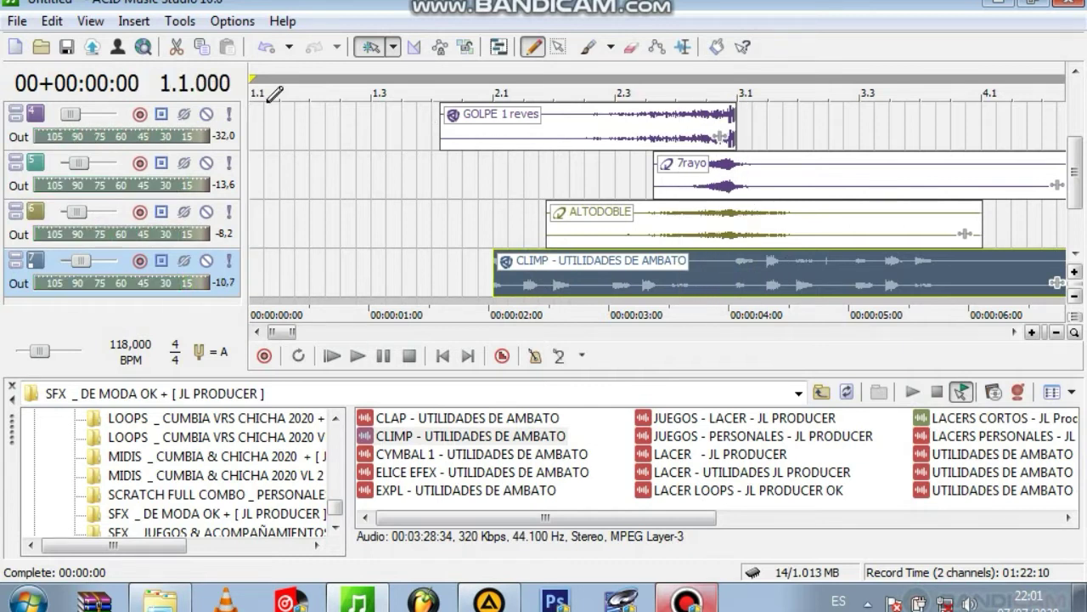
Step: Split the CLIMP event just before 3.1, at 2.4.672, and delete the part after the split
left_click(731, 287)
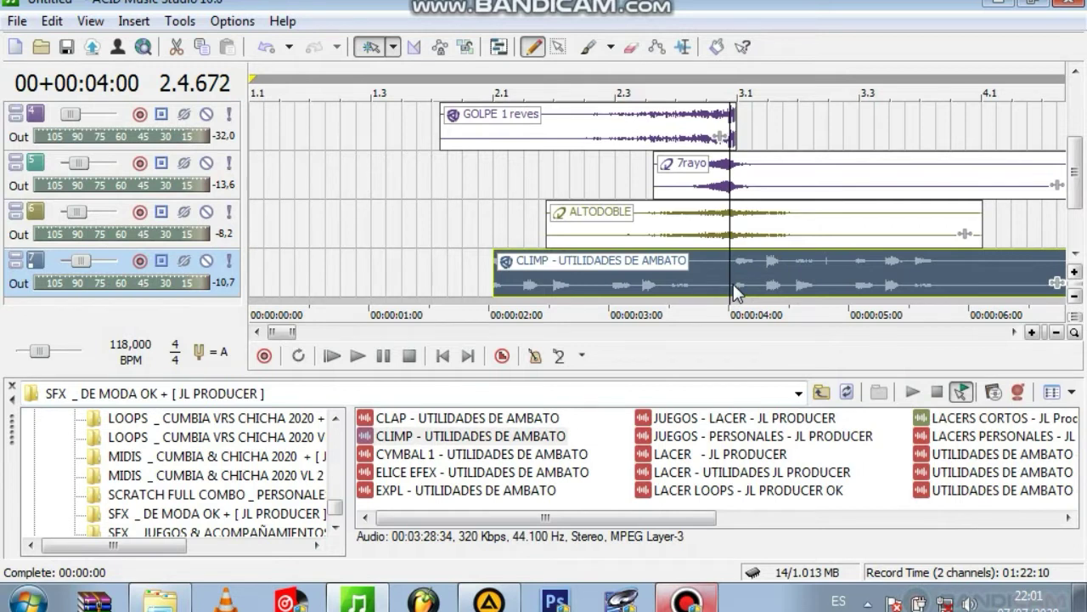
key("s")
left_click(763, 280)
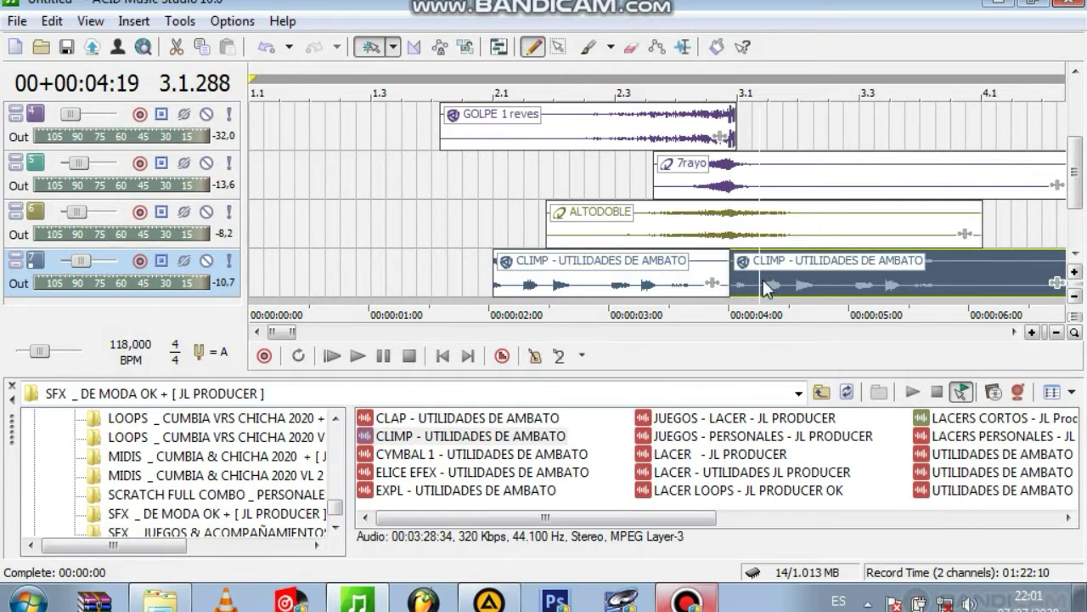
key("Delete")
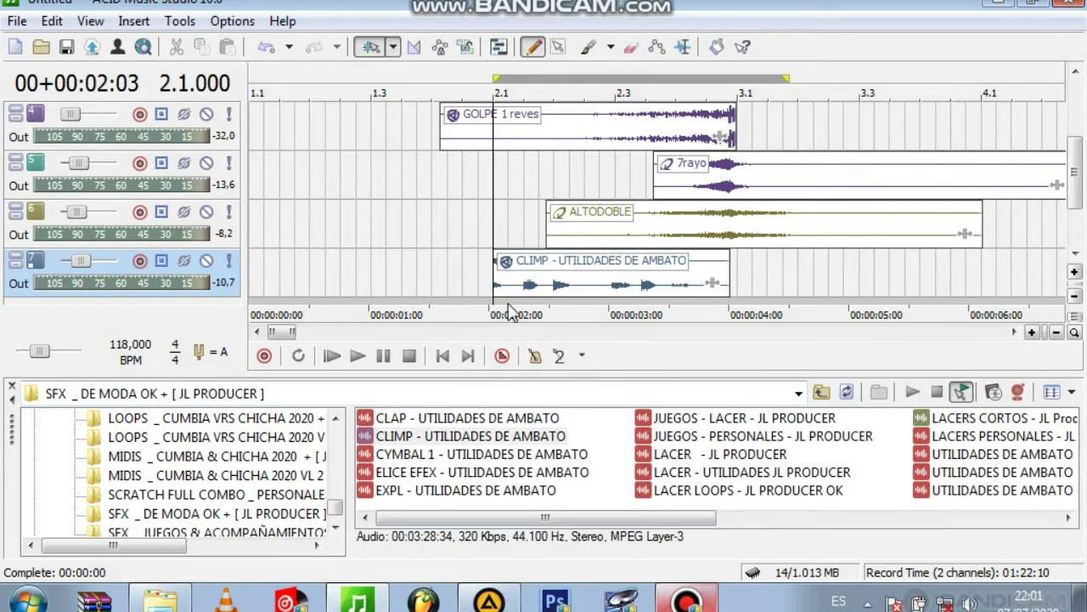
Step: Set the CLIMP track's volume to 0.0 dB while previewing the section from 2.1
key("space")
double_click(85, 263)
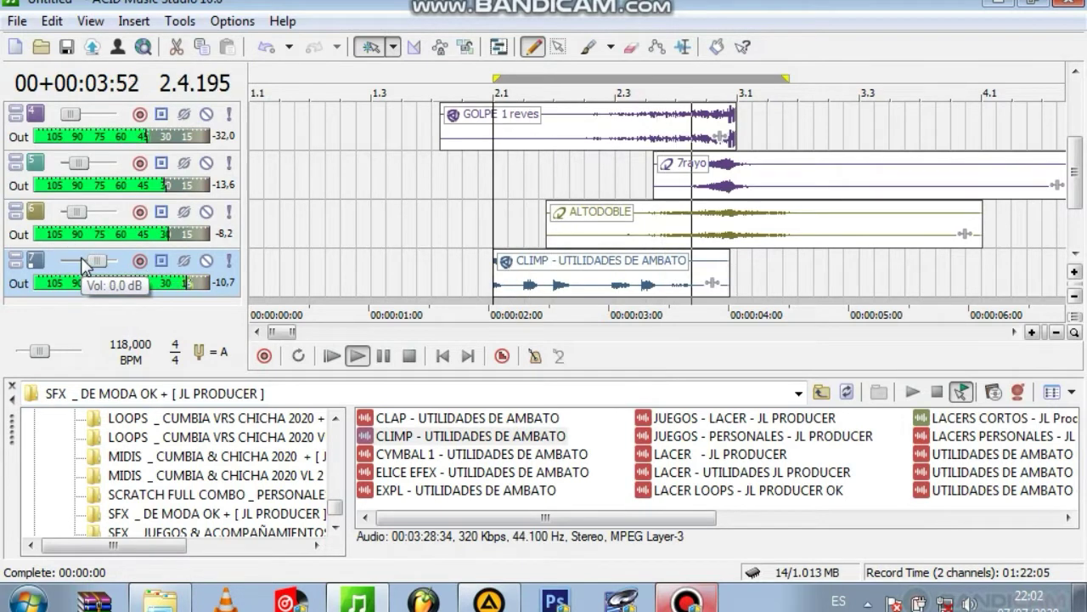
key("space")
key("space")
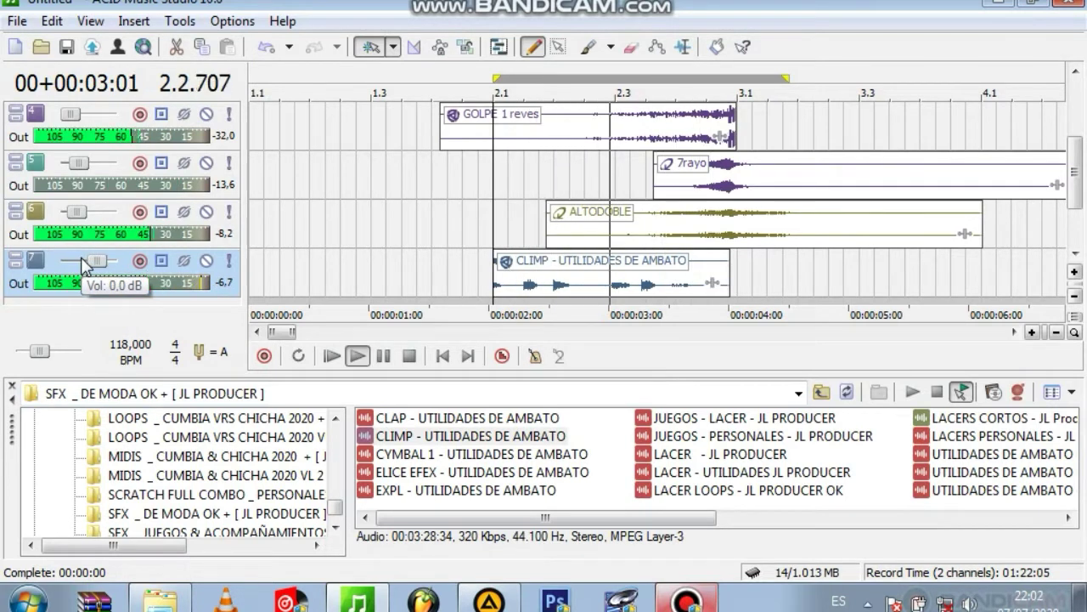
key("space")
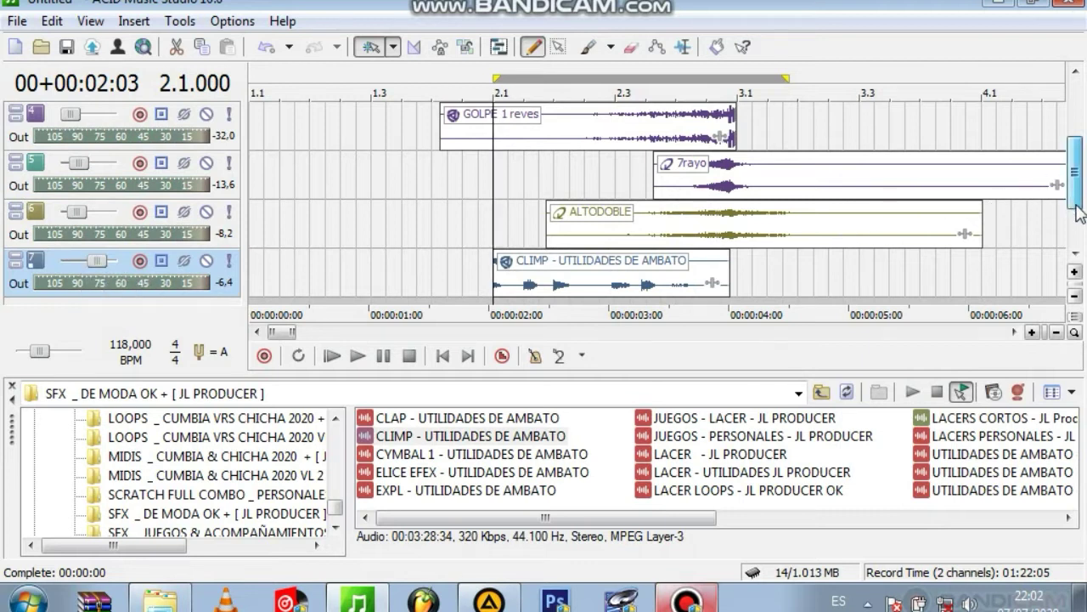
Step: Browse drive C: to MIS REMIX, RECOPILACION MAYO ESCORPION DJ RMX, and open the XTRA EFECTOS POWER++ESCORPION DJ RMX folder
scroll(1074, 200, "down", 1)
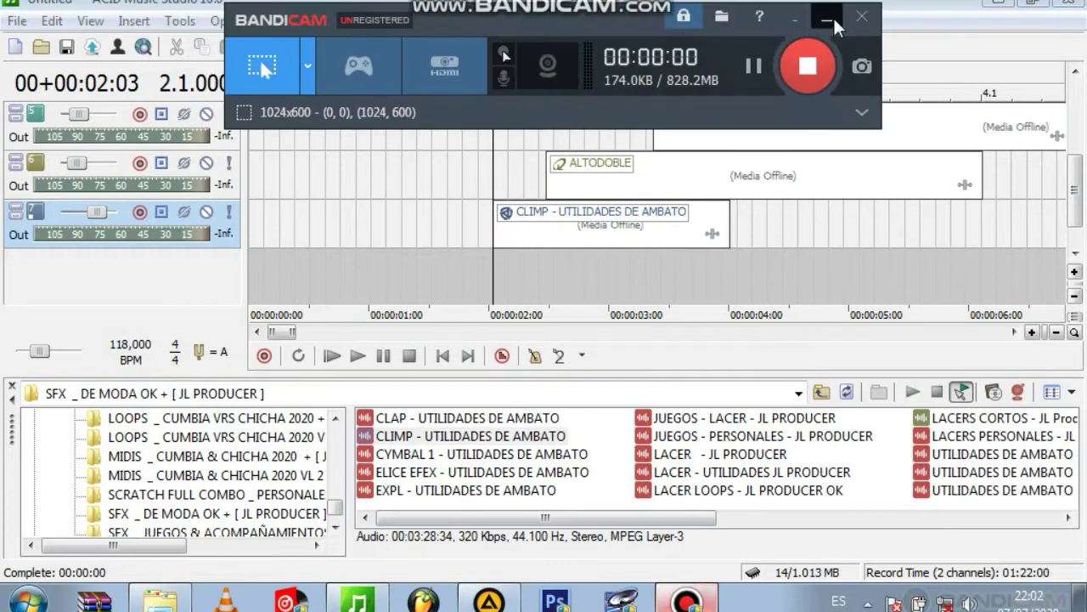
left_click(834, 16)
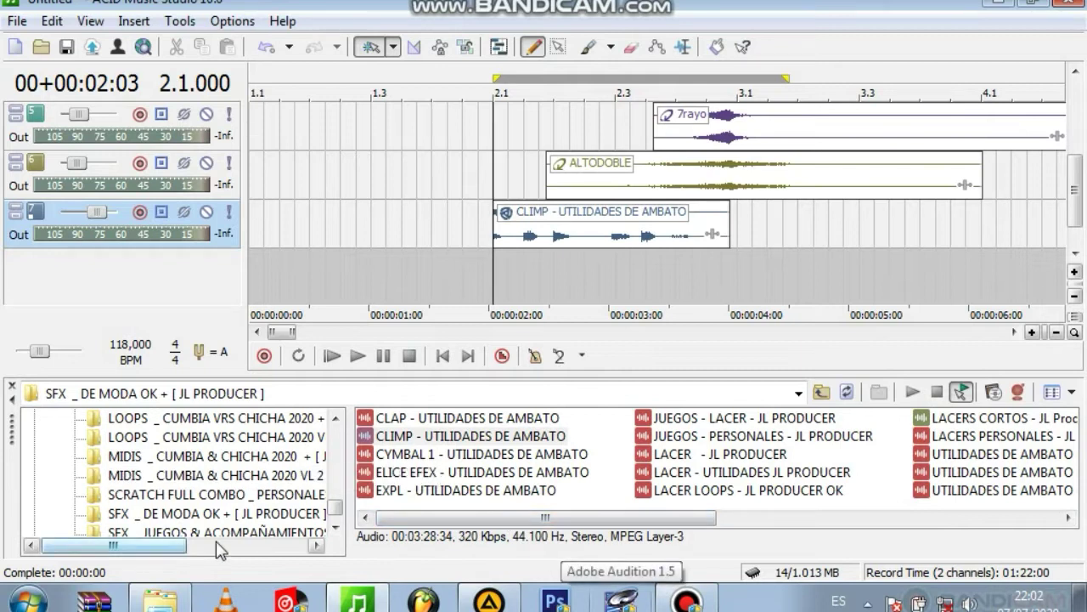
left_click_drag(336, 508, 335, 505)
left_click_drag(335, 508, 335, 429)
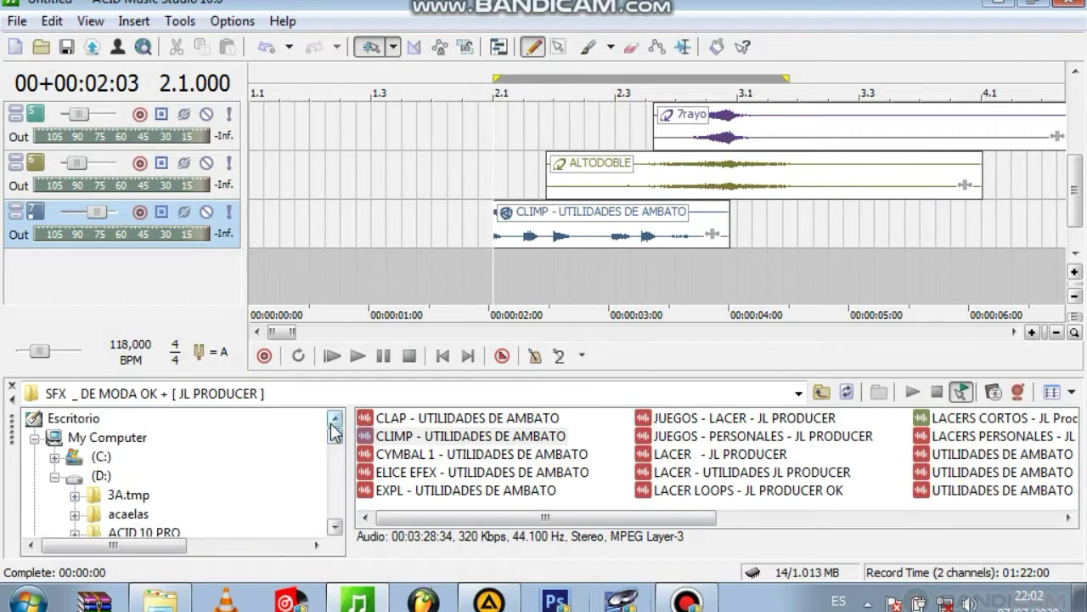
double_click(101, 460)
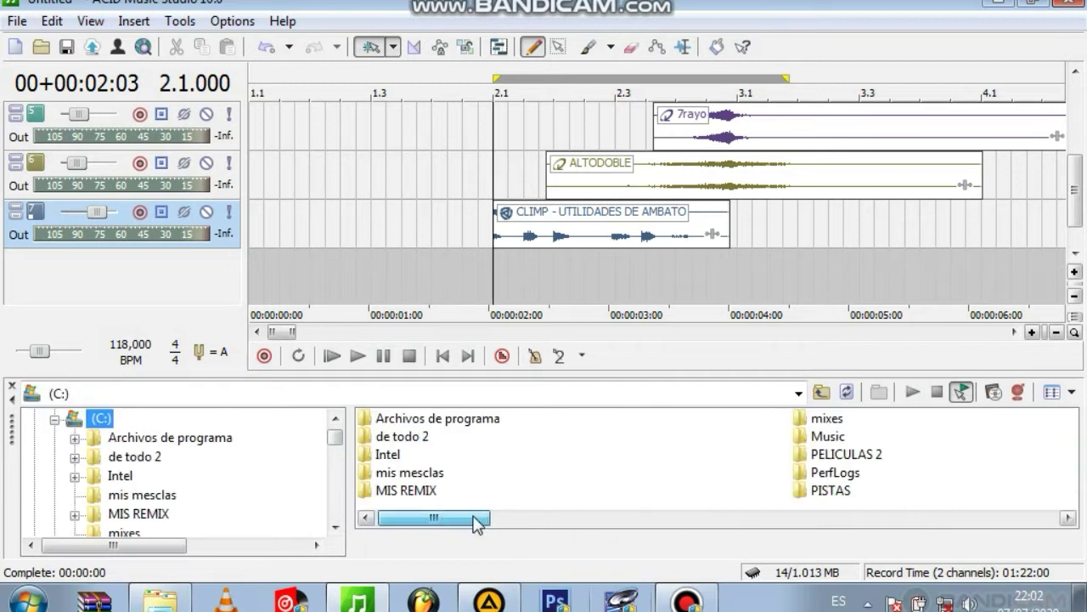
double_click(406, 491)
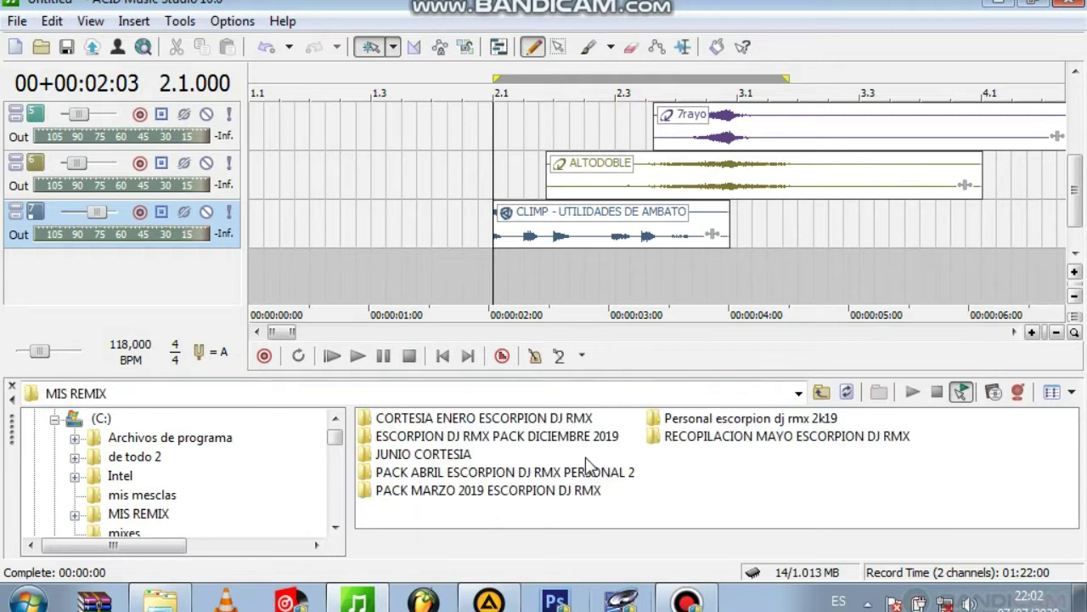
double_click(803, 436)
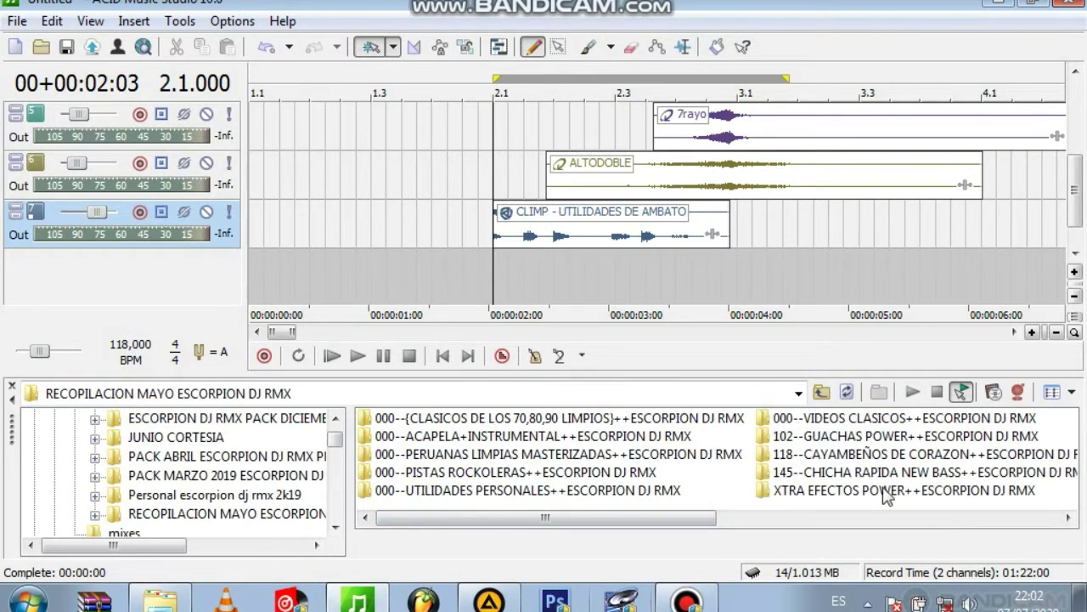
double_click(890, 491)
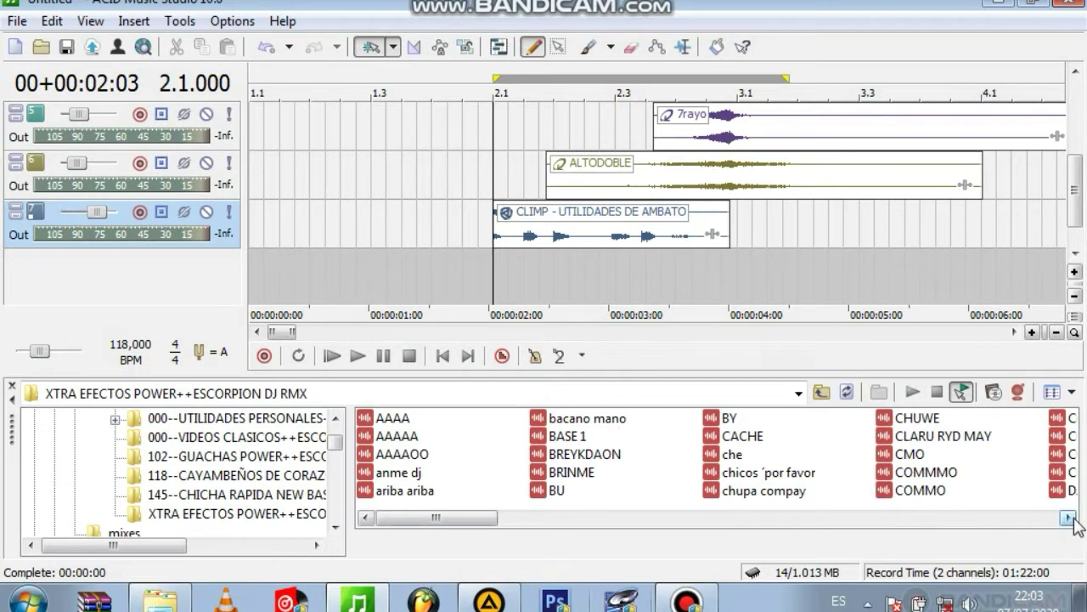
Step: Add the chicos ´por favor sample on a new track, move its event to start at 2.1, and preview it
left_click(782, 478)
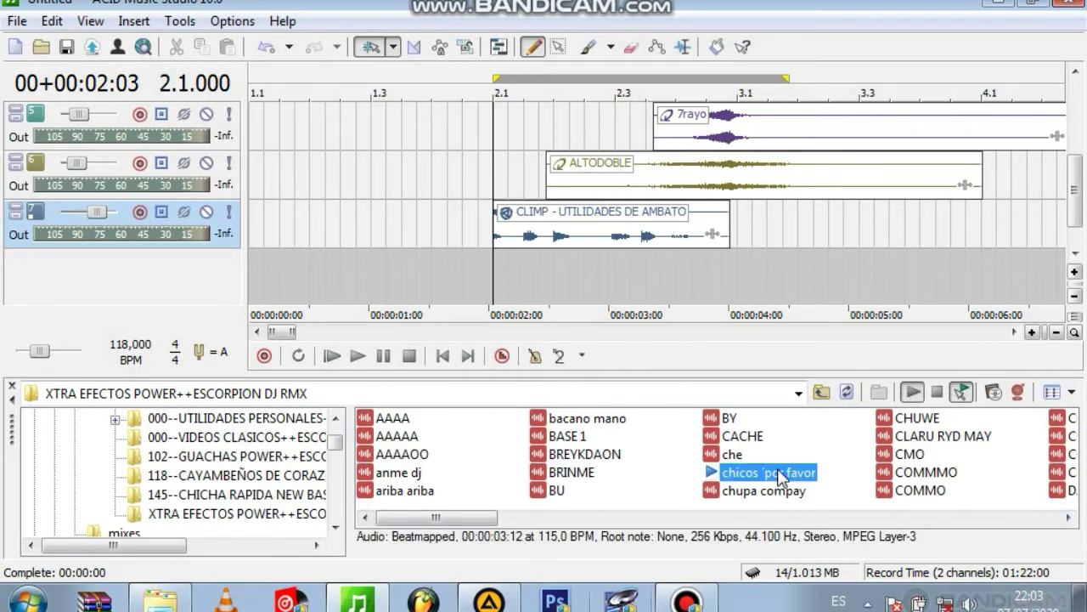
left_click_drag(769, 478, 633, 289)
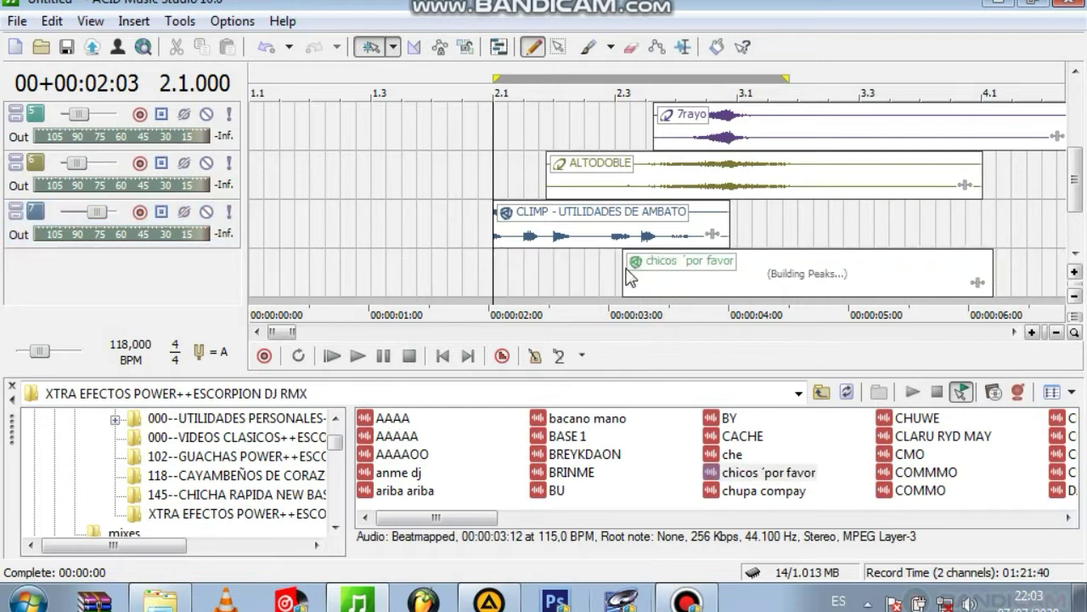
mouse_move(729, 293)
left_mouse_down()
mouse_move(679, 282)
mouse_move(572, 294)
mouse_move(607, 285)
left_mouse_up()
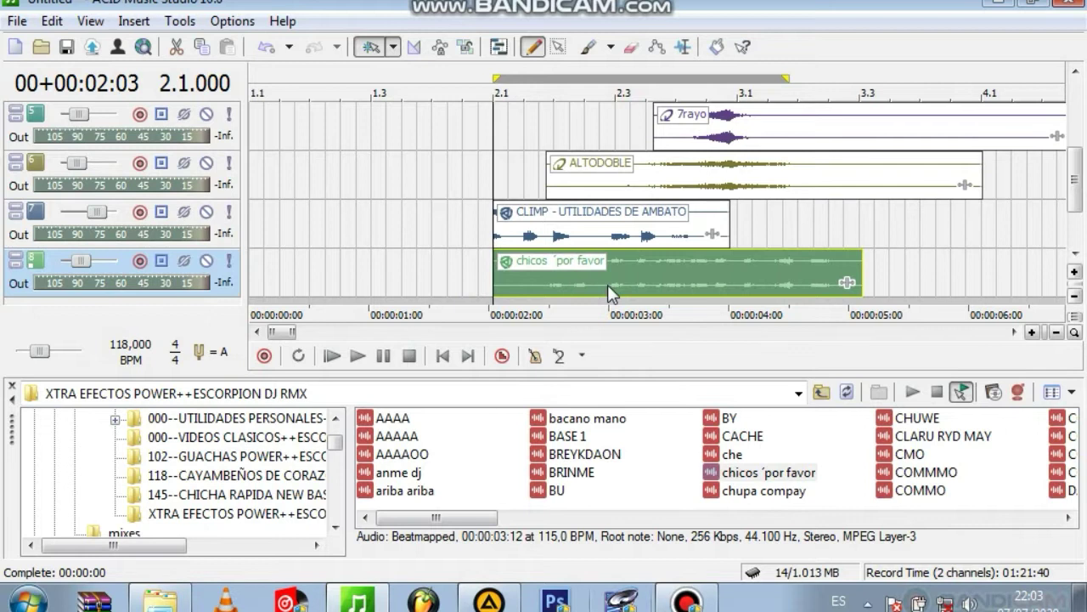
key("space")
key("space")
Step: Move the chicos ´por favor event to start just after 1.4 and set its track's volume to 0.0 dB while previewing
left_click_drag(606, 280, 550, 275)
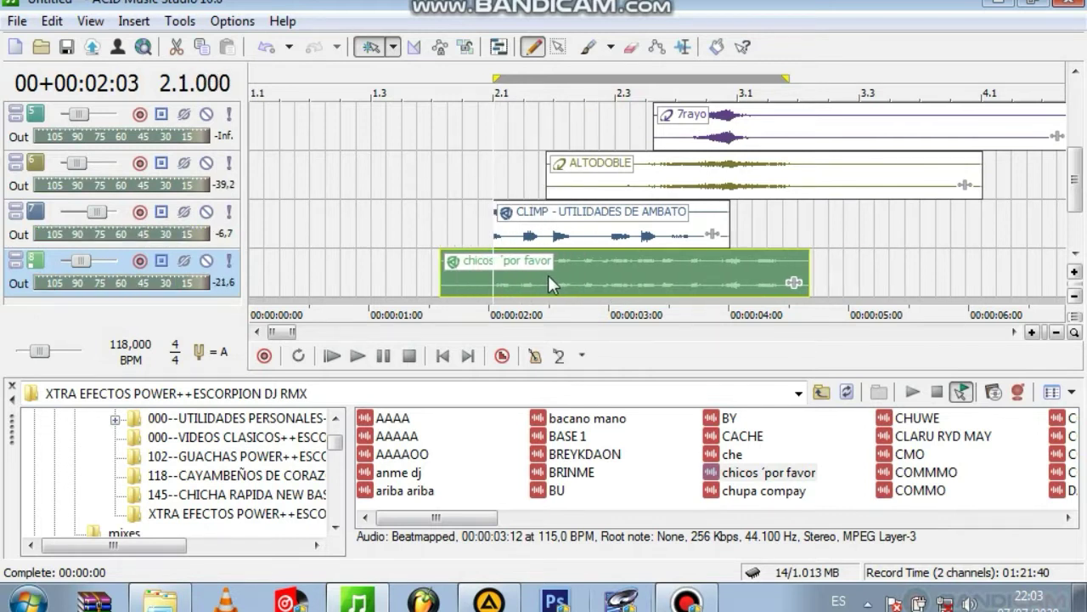
key("space")
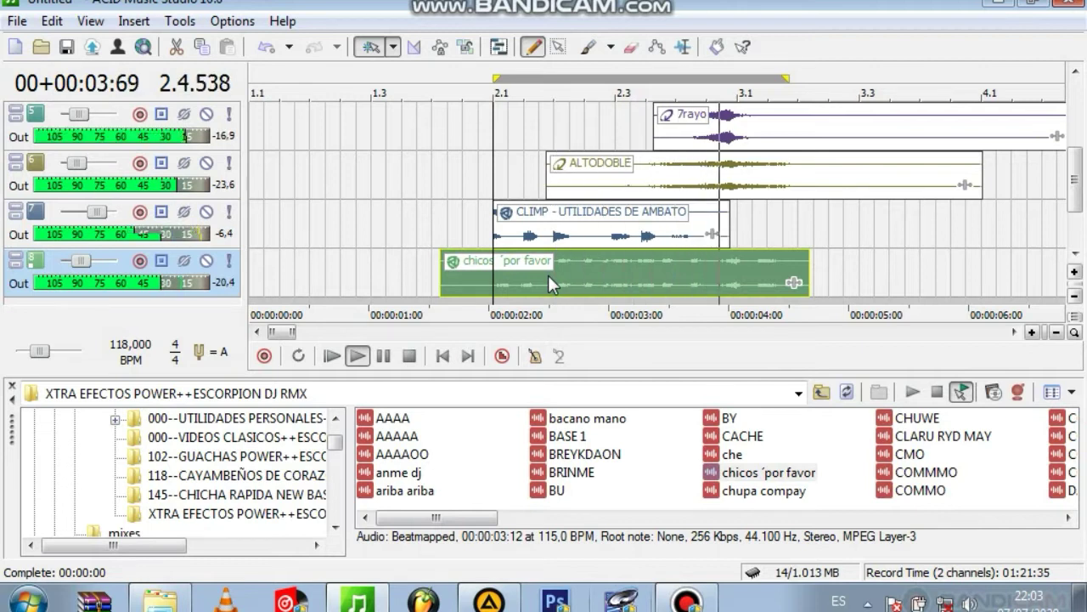
key("space")
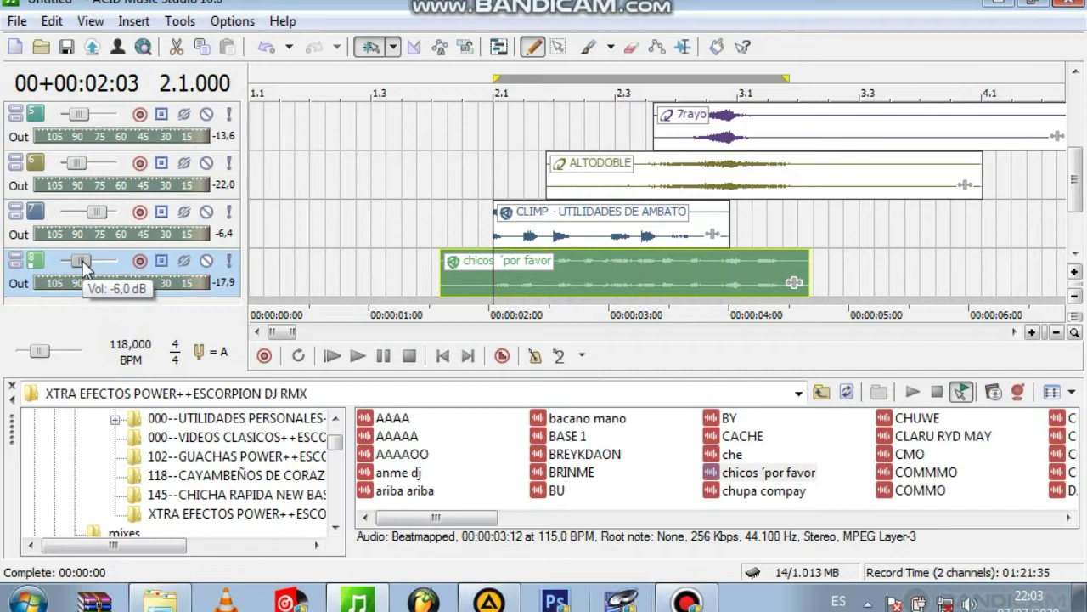
key("space")
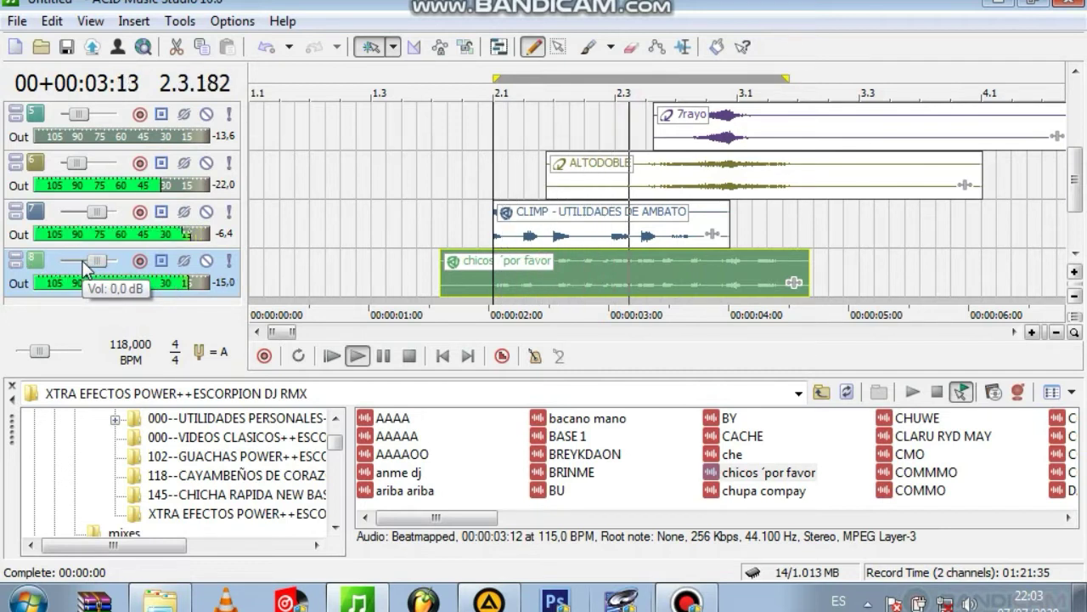
key("space")
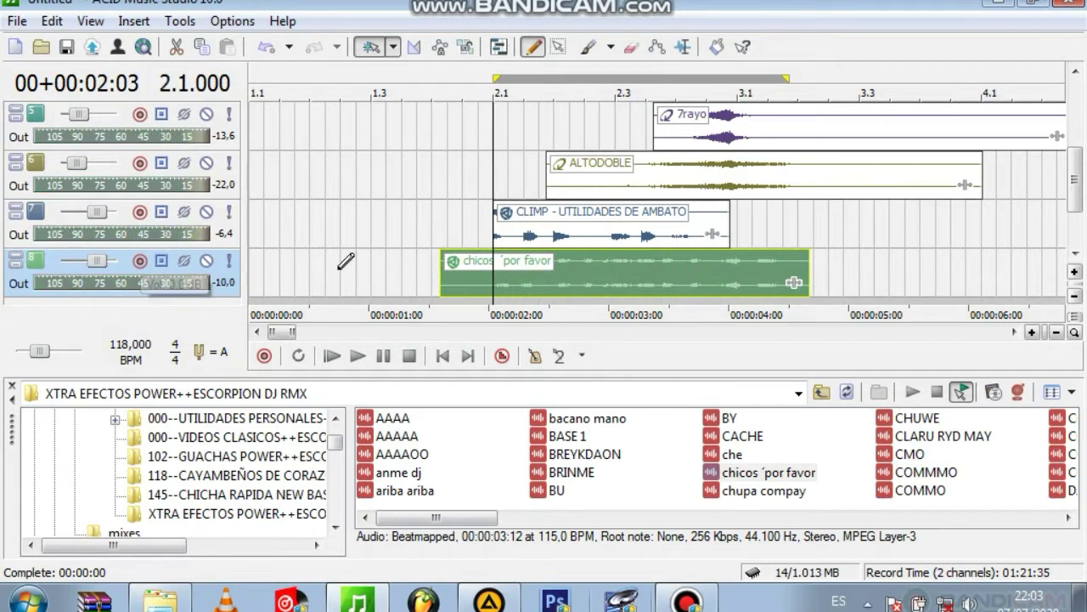
Step: Add the chupa compay sample near 3.3 on the chicos ´por favor track and delete the chicos ´por favor event
key("ctrl+Home")
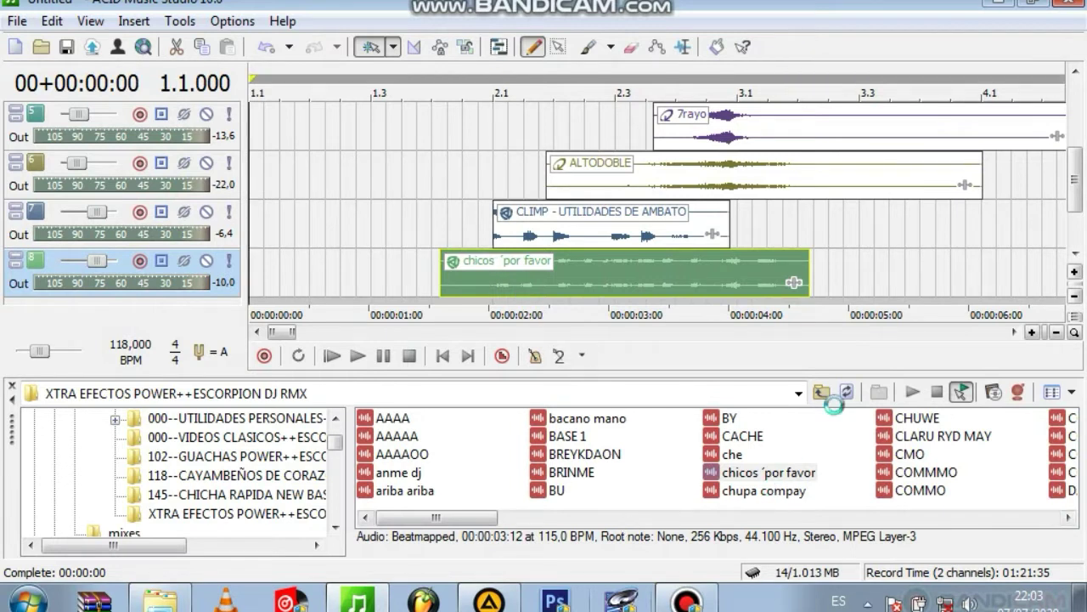
left_click_drag(764, 490, 879, 273)
left_click(690, 267)
key("Delete")
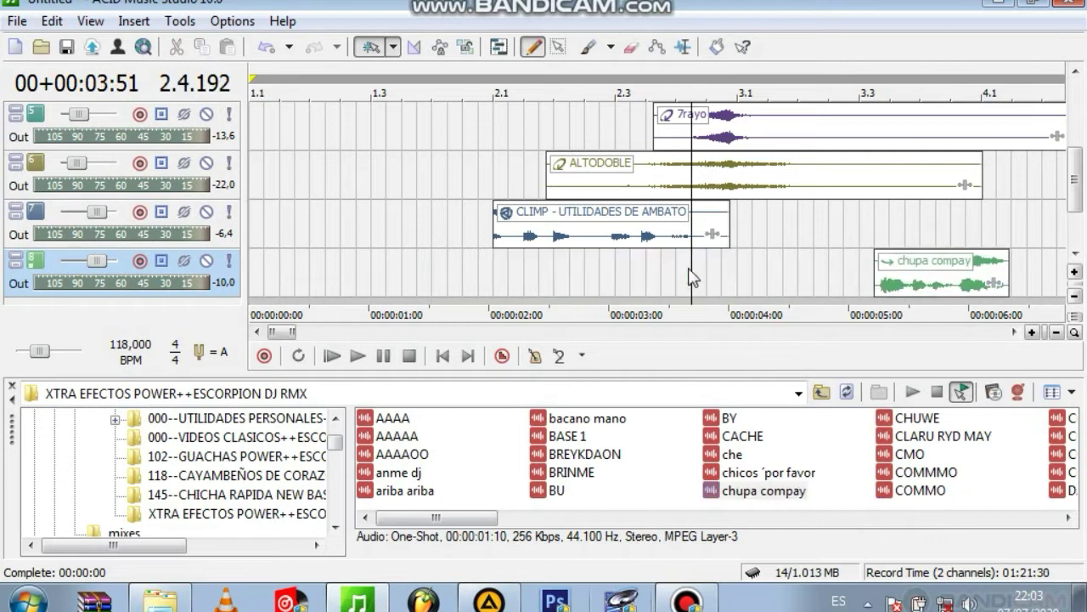
Step: Move the chupa compay event to start just before 2.1 and preview it from 1.4.384
left_click_drag(947, 292, 559, 261)
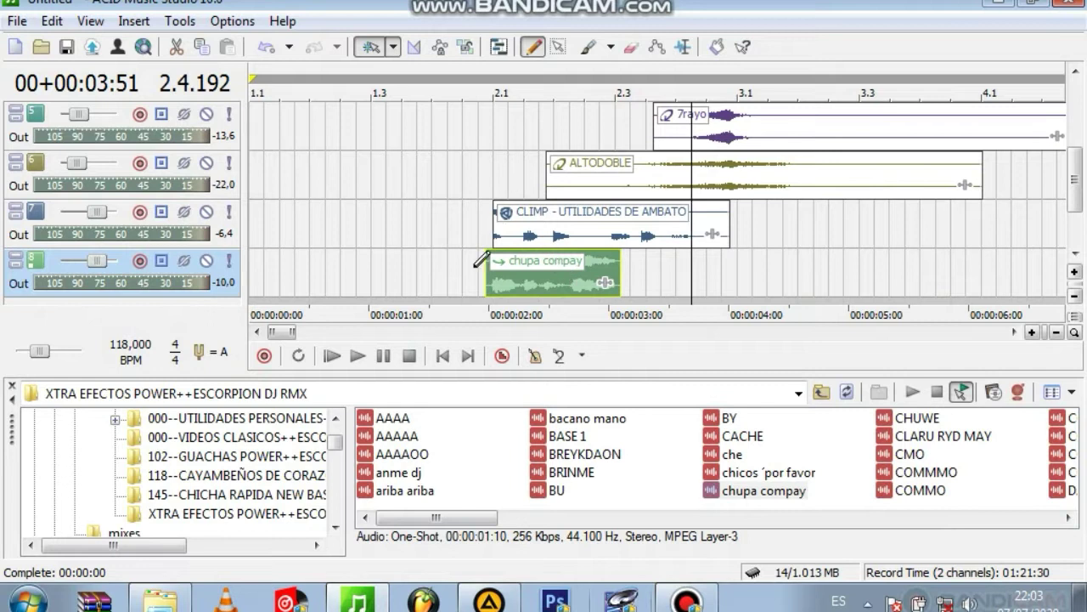
left_click(465, 279)
key("space")
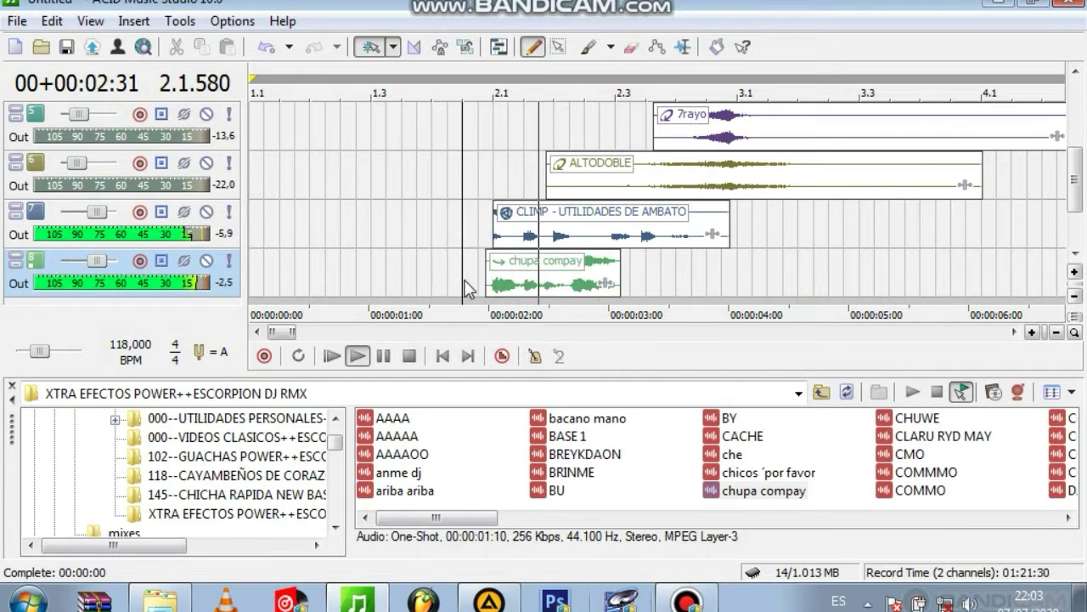
key("space")
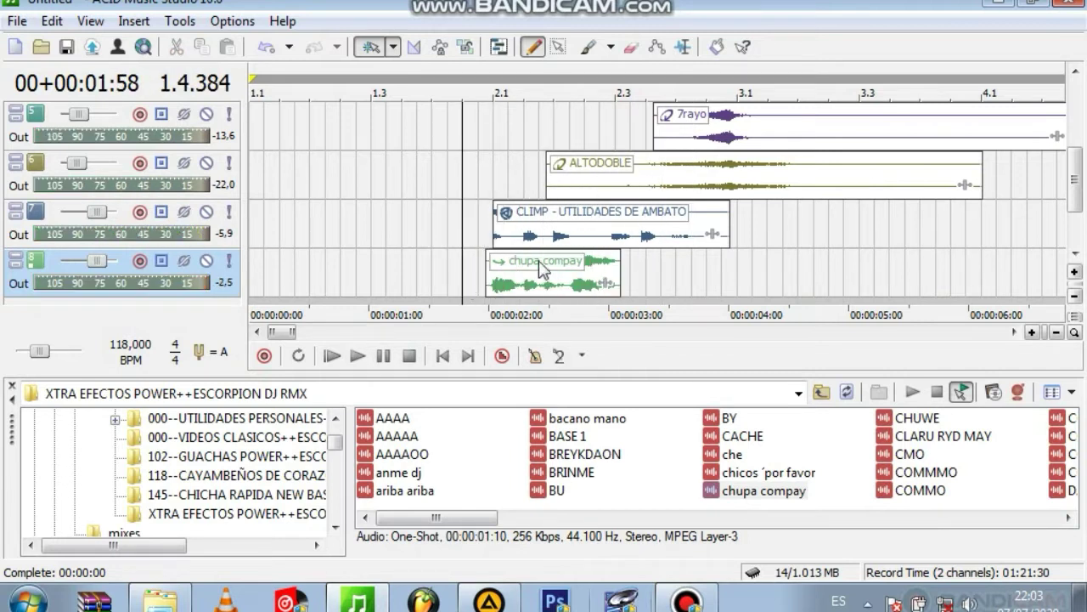
Step: Extend the end of the chupa compay event slightly past 2.3 and preview the section from 1.4.384
left_click(622, 266)
left_click_drag(623, 266, 627, 265)
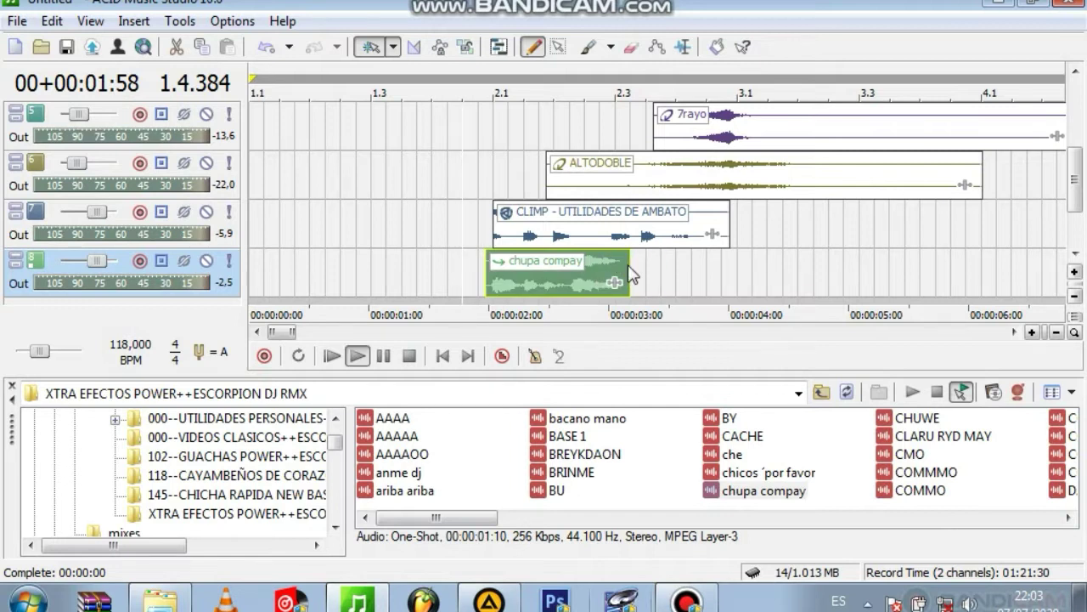
key("space")
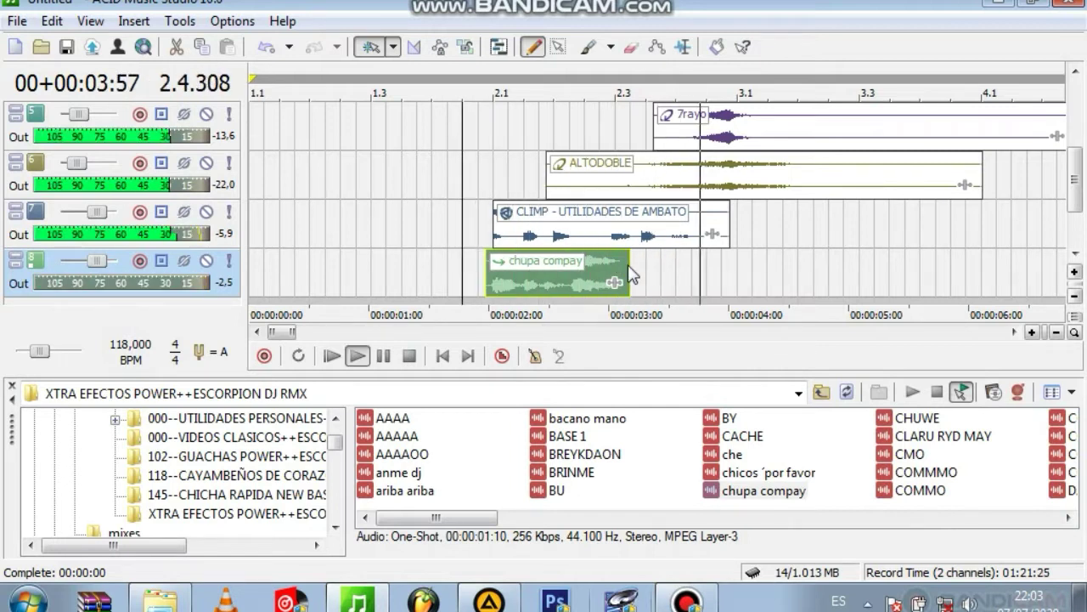
key("space")
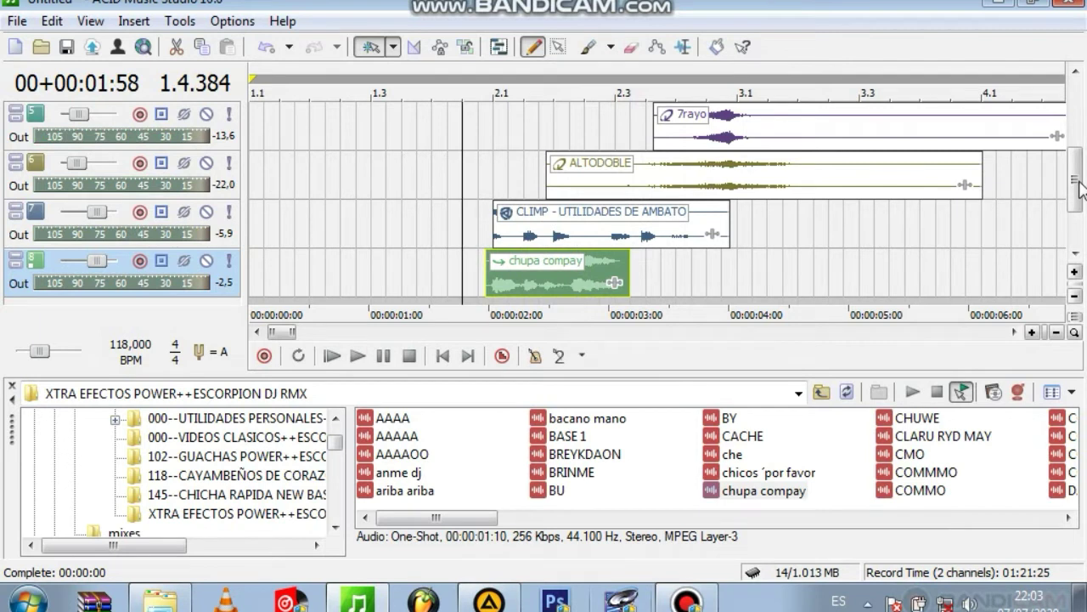
Step: Draw a roughly half-beat event at 2.3 on the BASE CHICHA LENTA track, preview it, and split the base event at 3.1.288
scroll(1077, 183, "up", 3)
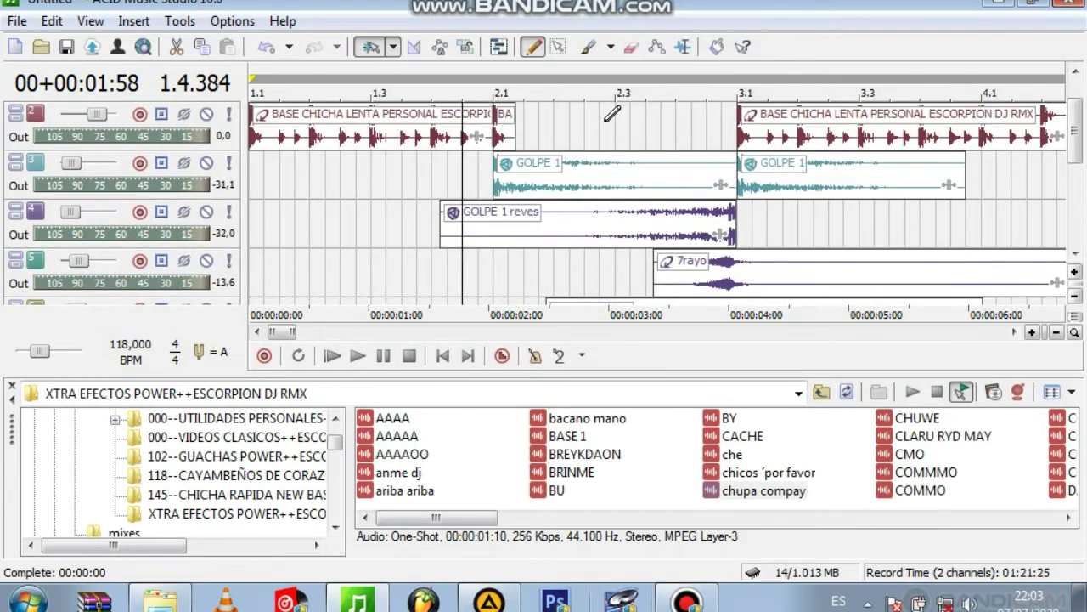
mouse_move(626, 108)
left_mouse_down()
mouse_move(648, 114)
mouse_move(643, 125)
left_mouse_up()
key("space")
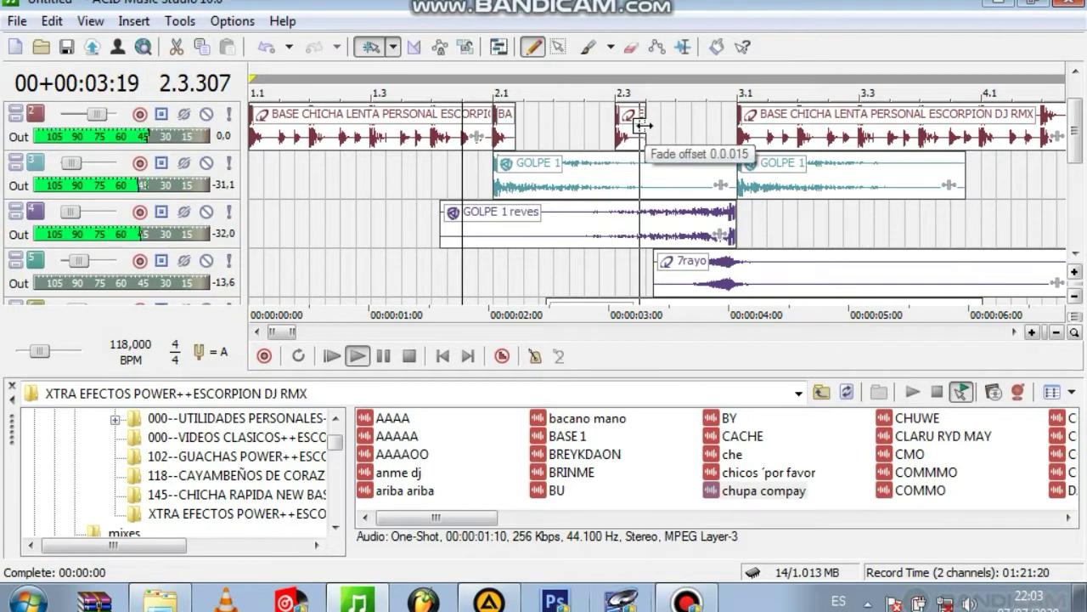
key("space")
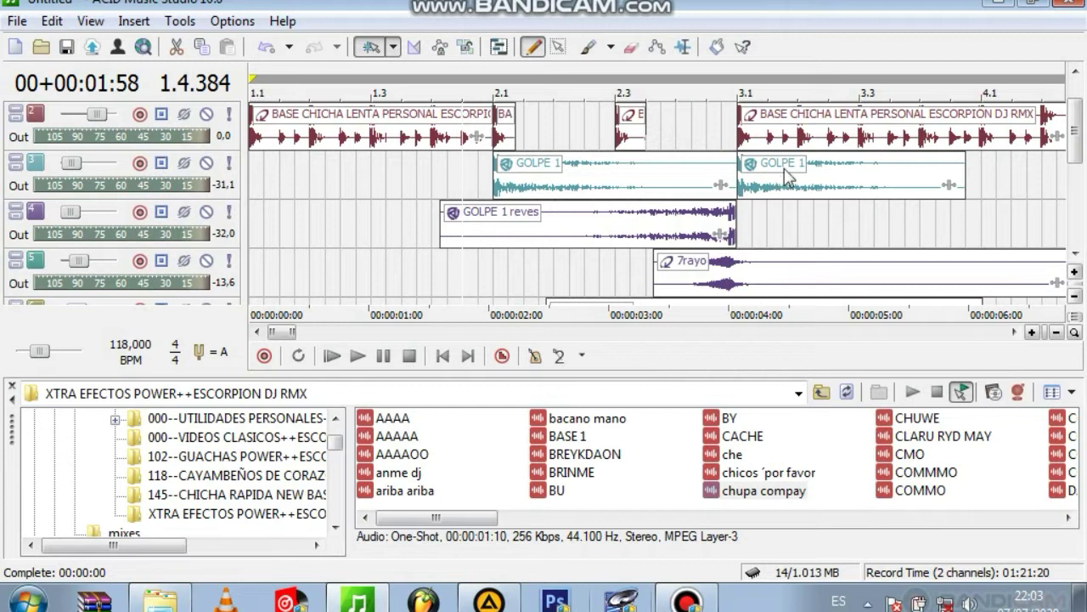
left_click(760, 138)
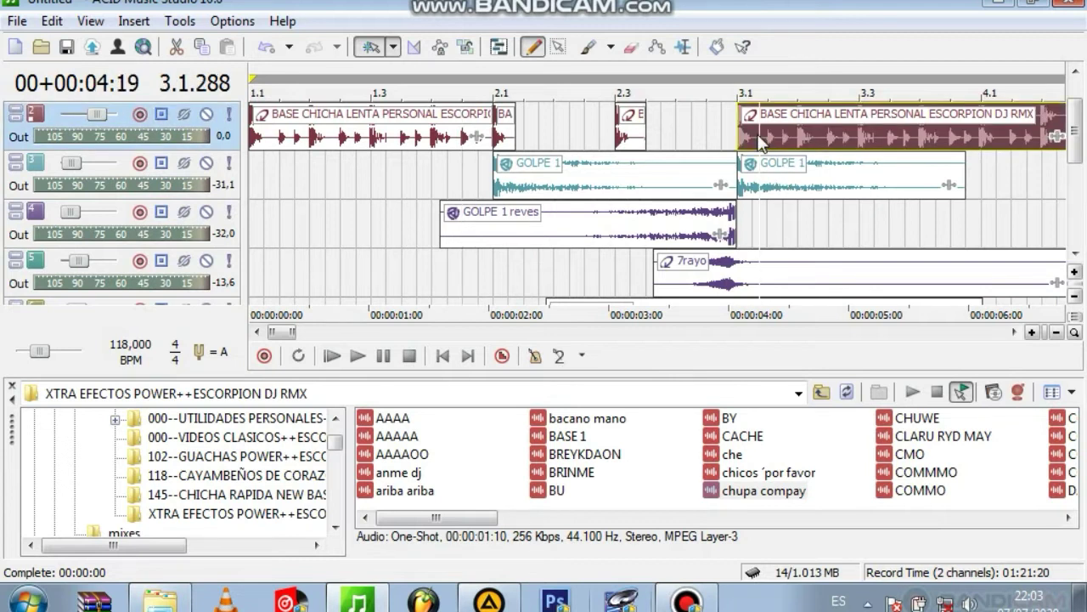
key("s")
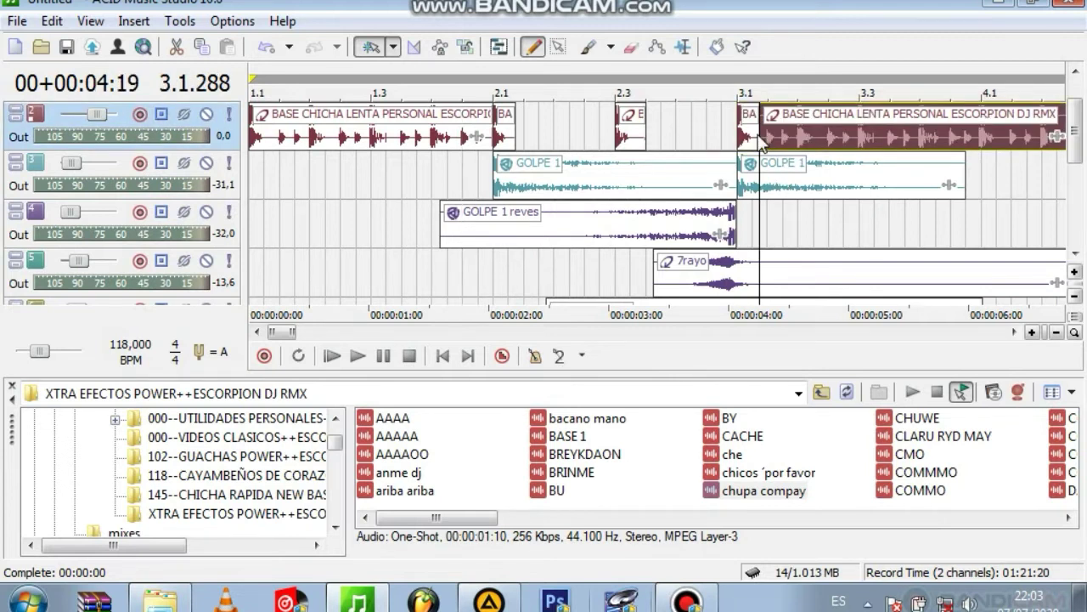
Step: Move the 14 desepciones event earlier to start just after 2.3 and preview it against the base
scroll(1076, 127, "up", 1)
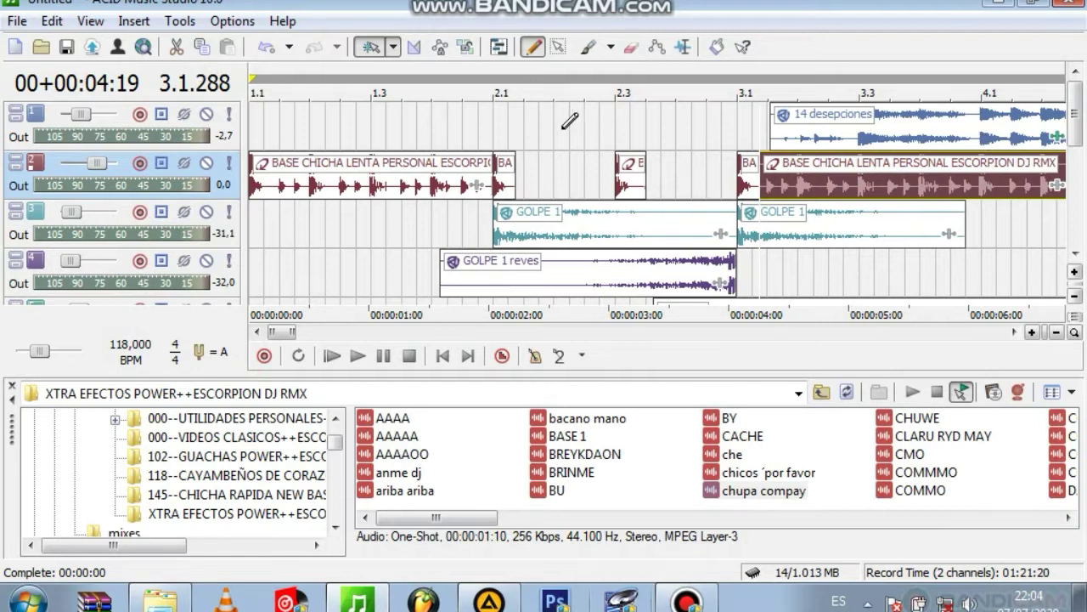
left_click_drag(297, 332, 387, 332)
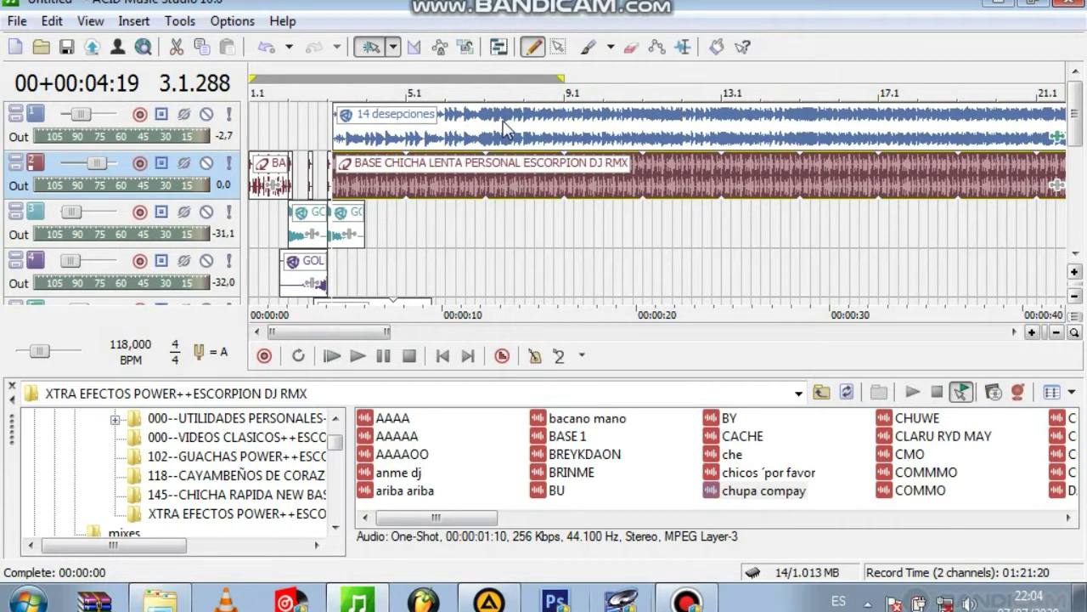
left_click_drag(565, 132, 541, 124)
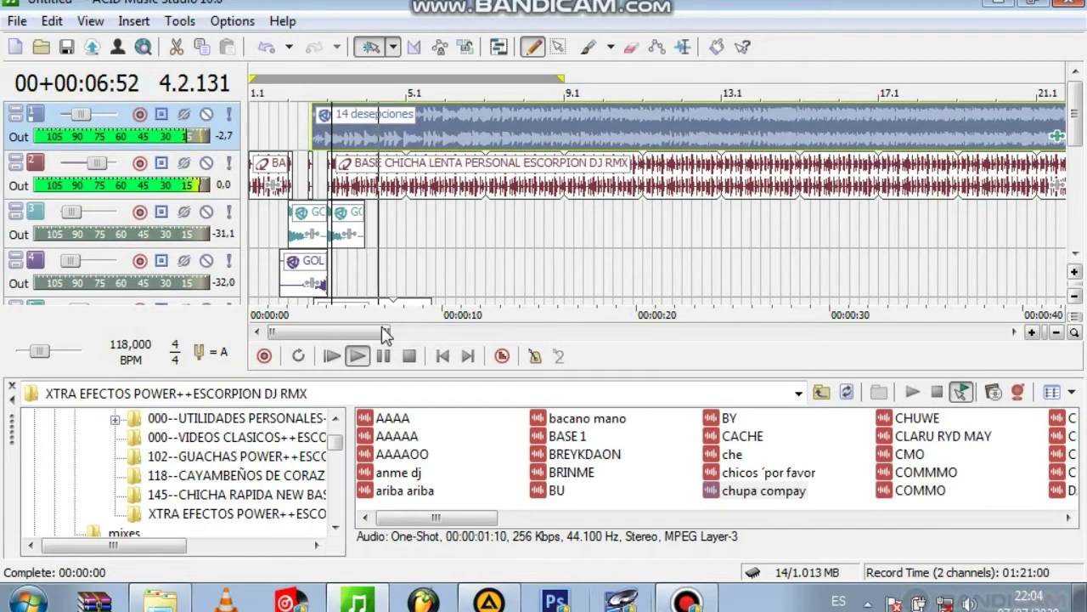
left_click_drag(386, 332, 297, 330)
key("space")
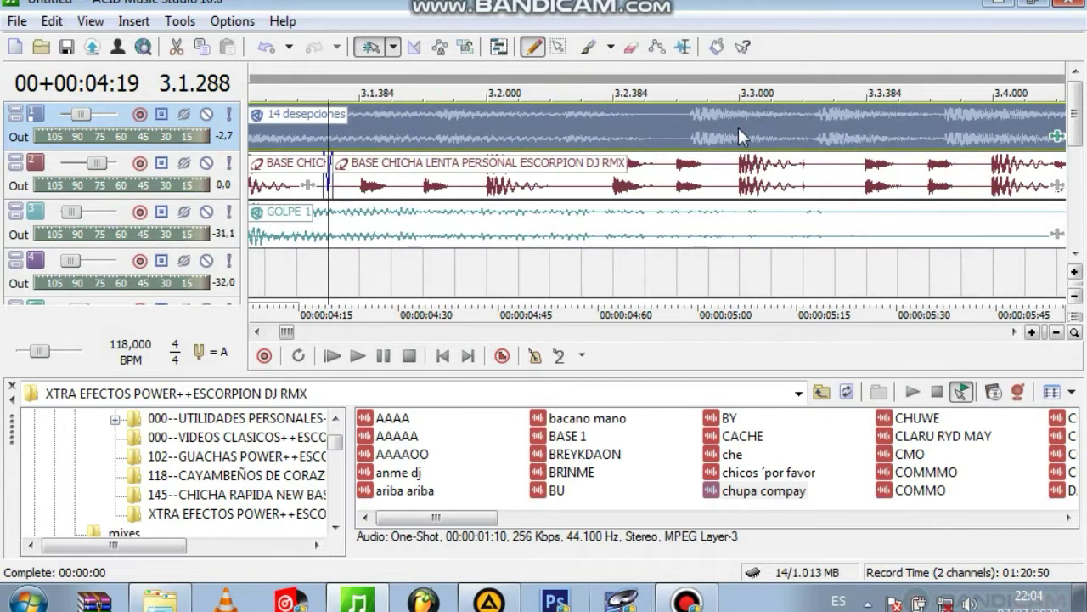
Step: Nudge the 14 desepciones event later so its beat aligns with the base hit at 3.3, and preview from 3.1.288
left_click_drag(738, 127, 772, 126)
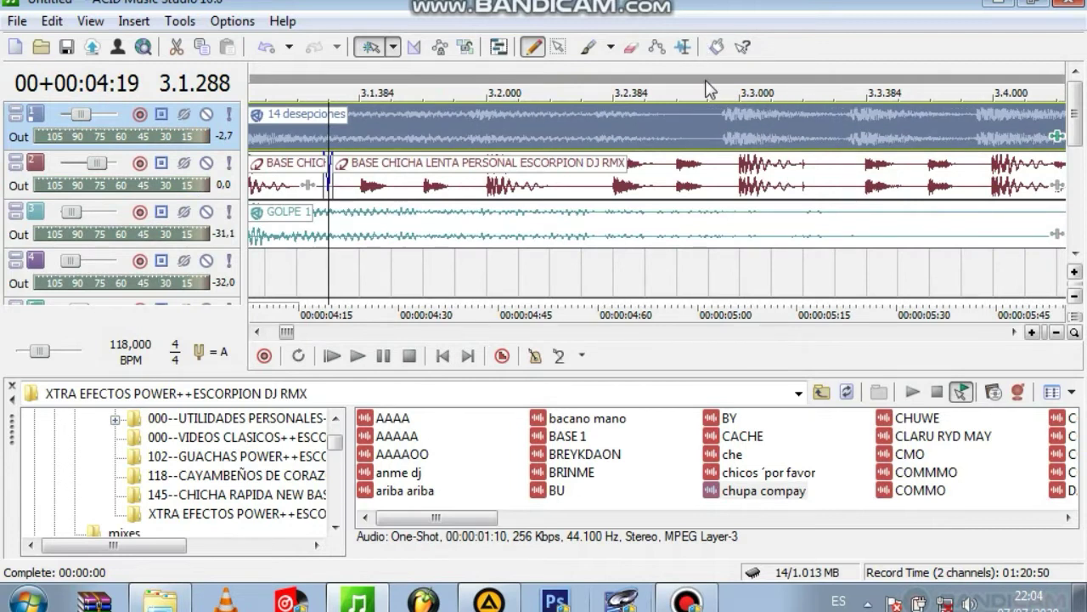
left_click_drag(786, 129, 798, 132)
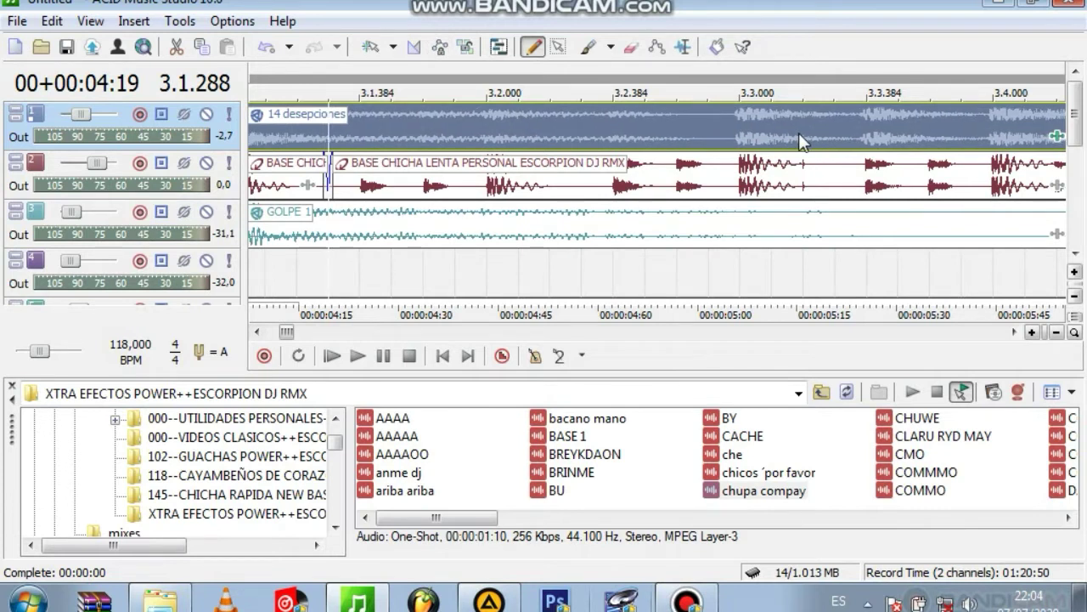
key("space")
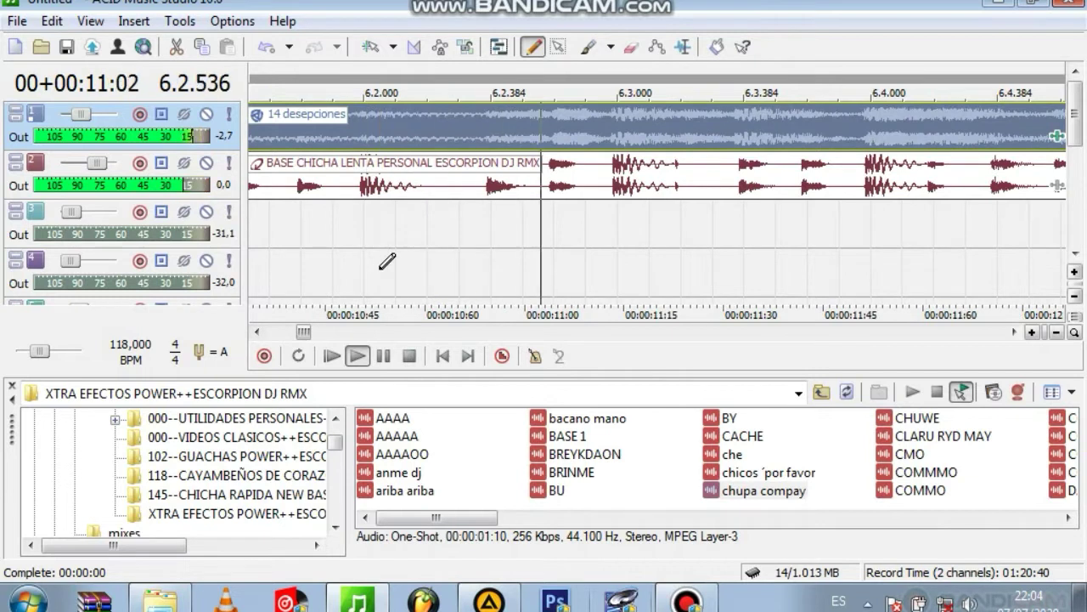
key("space")
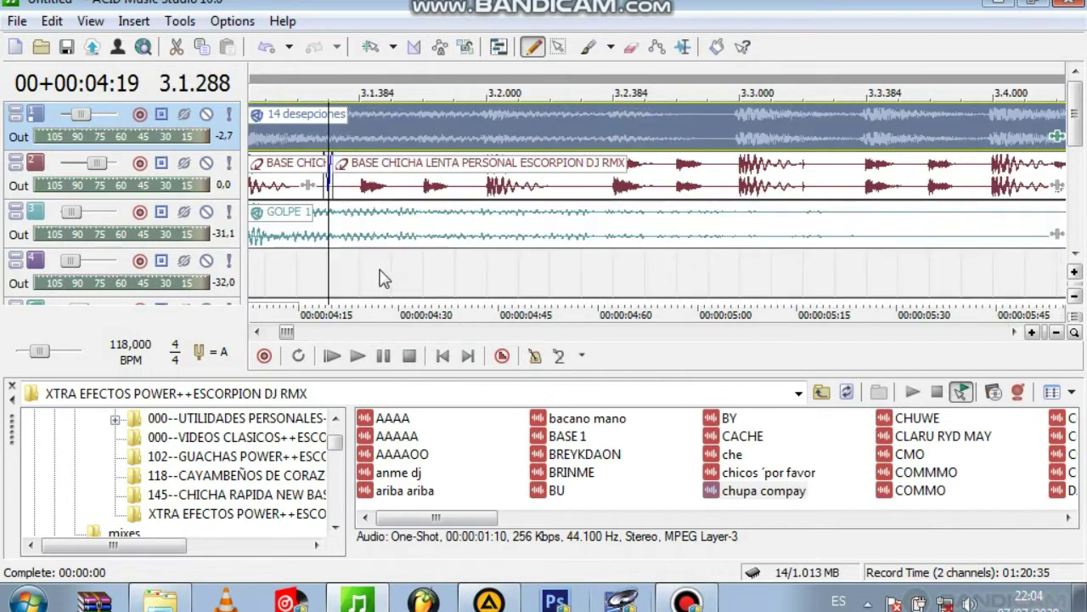
Step: Split the 7rayo event at 3.2.540 and delete the part after the split
left_click_drag(283, 333, 270, 333)
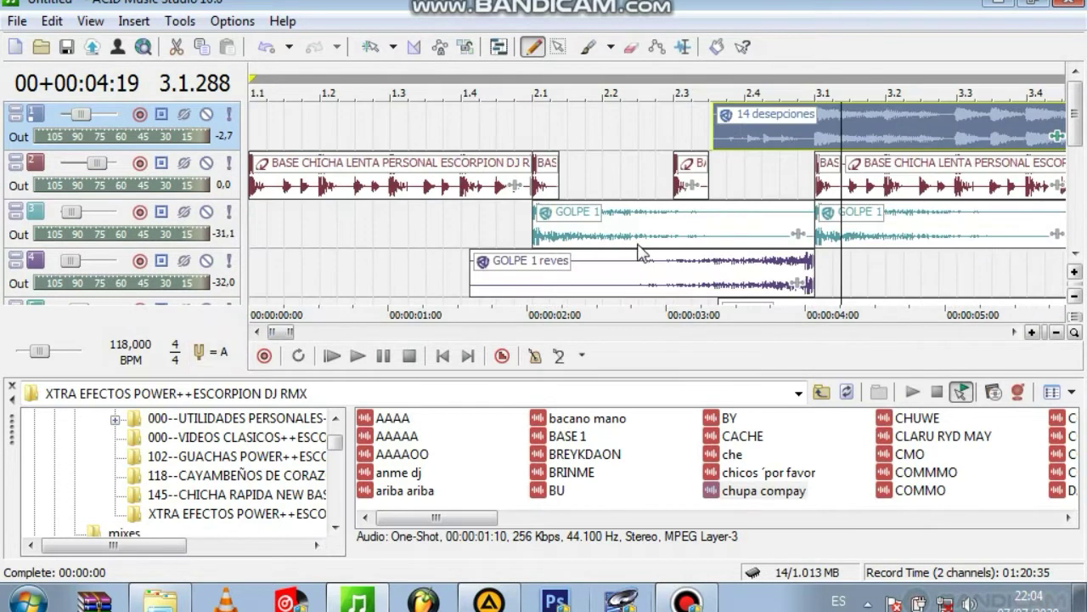
left_click(254, 204)
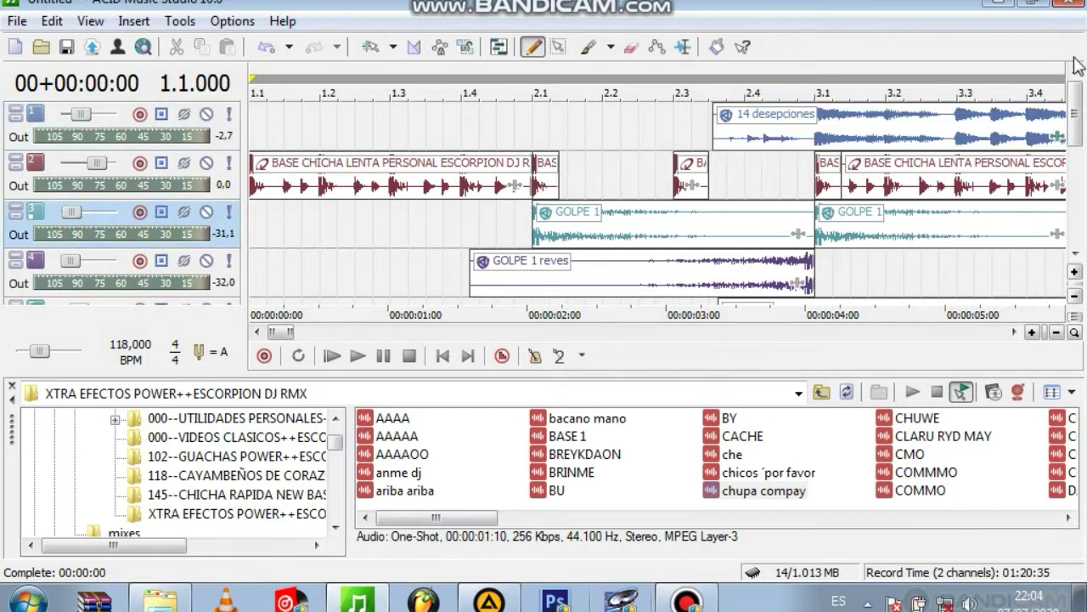
scroll(1077, 115, "down", 2)
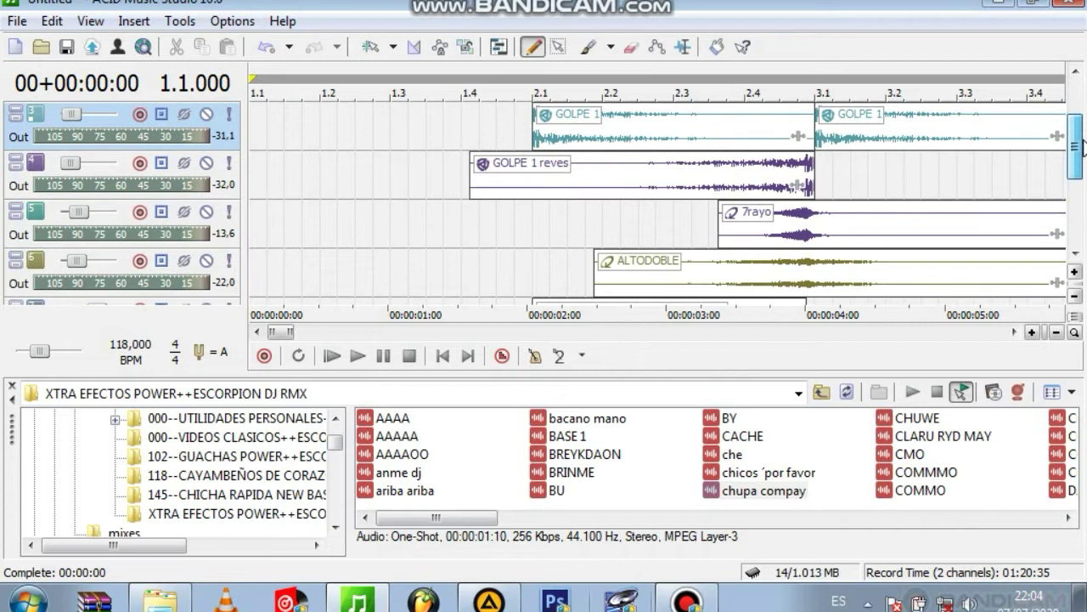
left_click(938, 219)
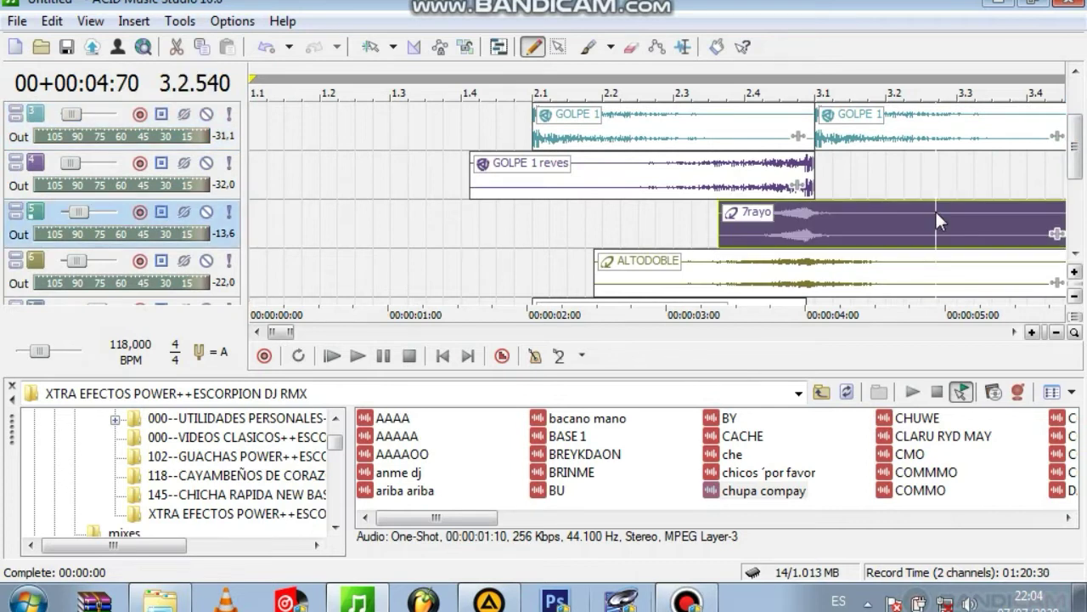
key("s")
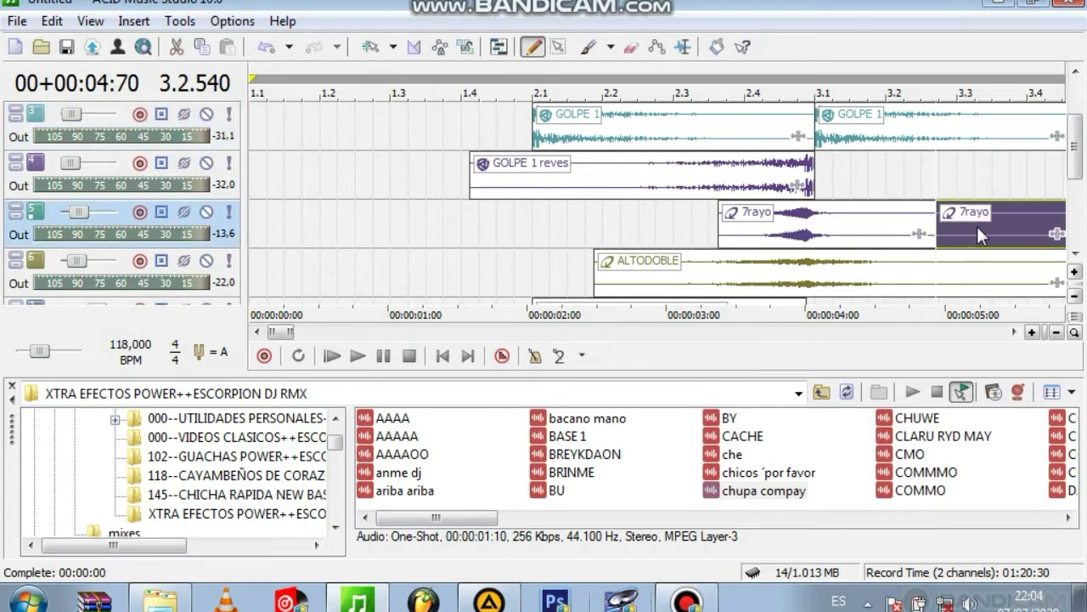
left_click(980, 226)
key("Delete")
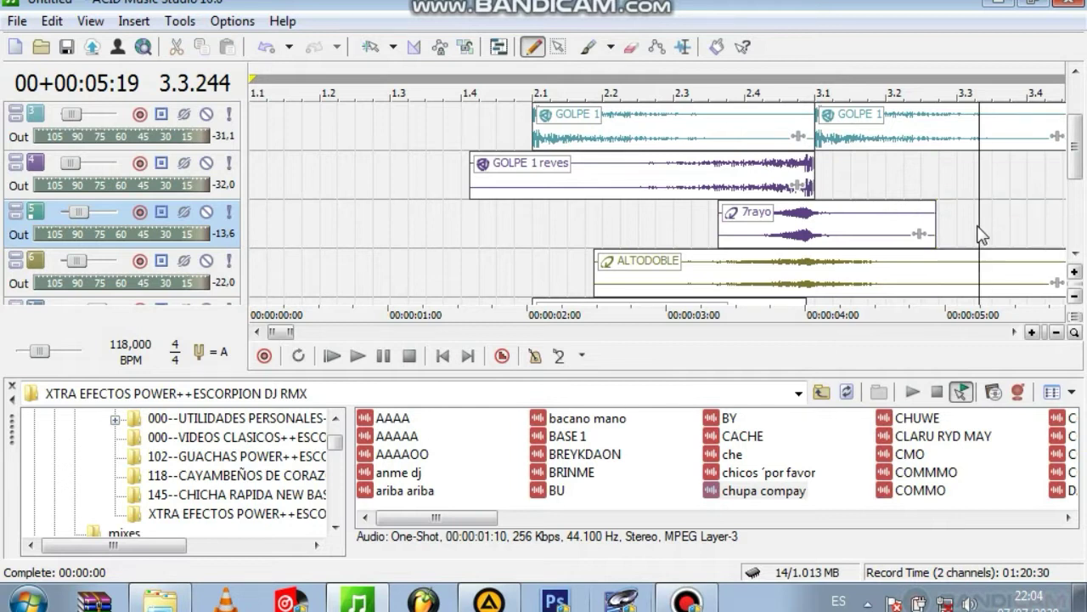
Step: Enlarge the timeline area and adjust the track height so that all eight tracks fit in view
left_click(1075, 296)
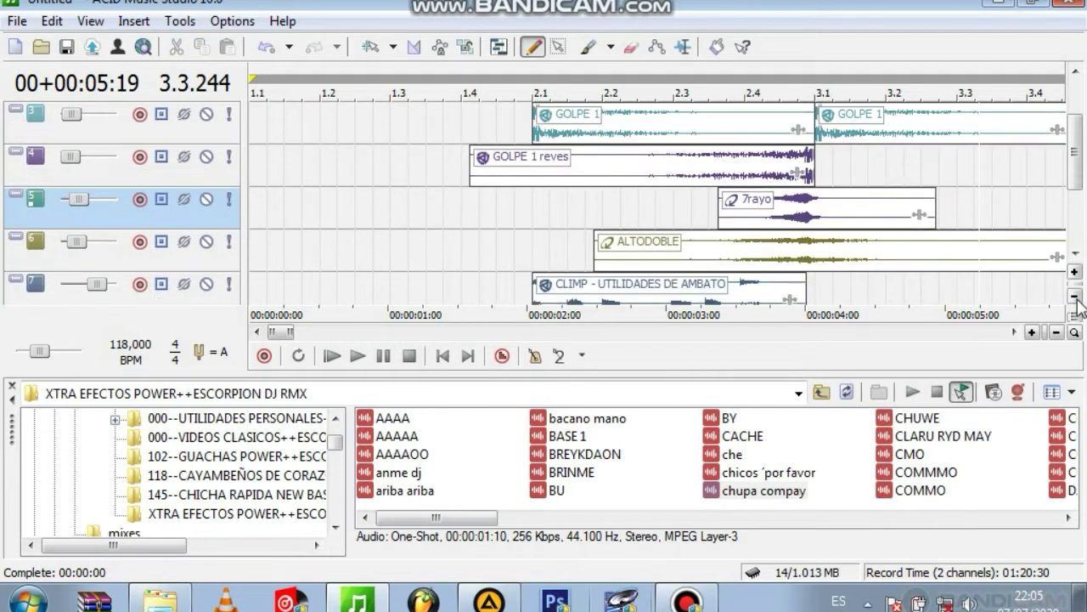
left_click(1074, 295)
left_click(1074, 295)
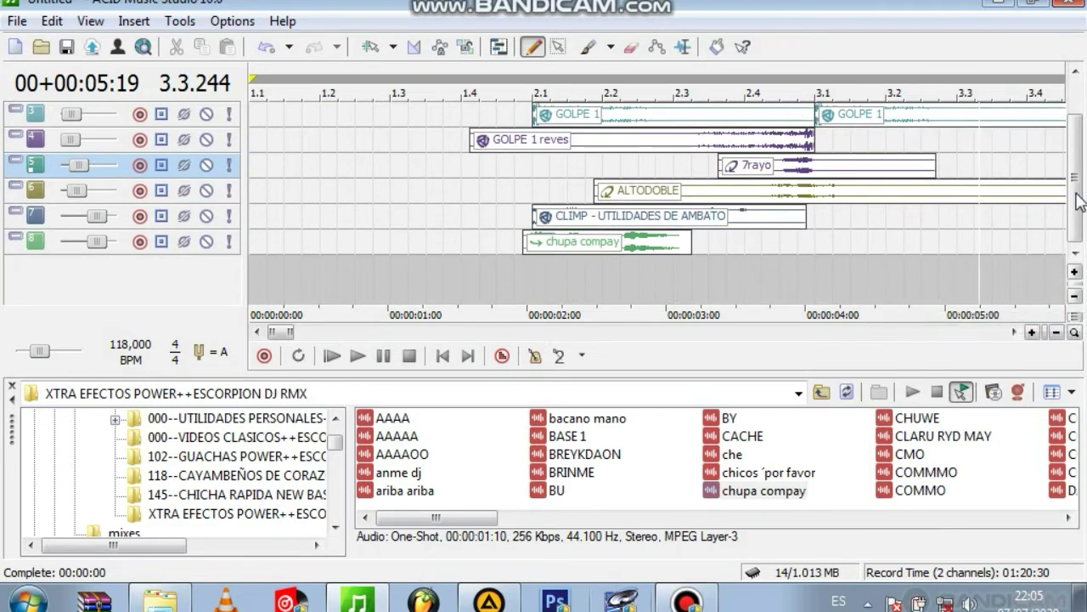
scroll(1081, 197, "up", 2)
left_click_drag(581, 377, 582, 508)
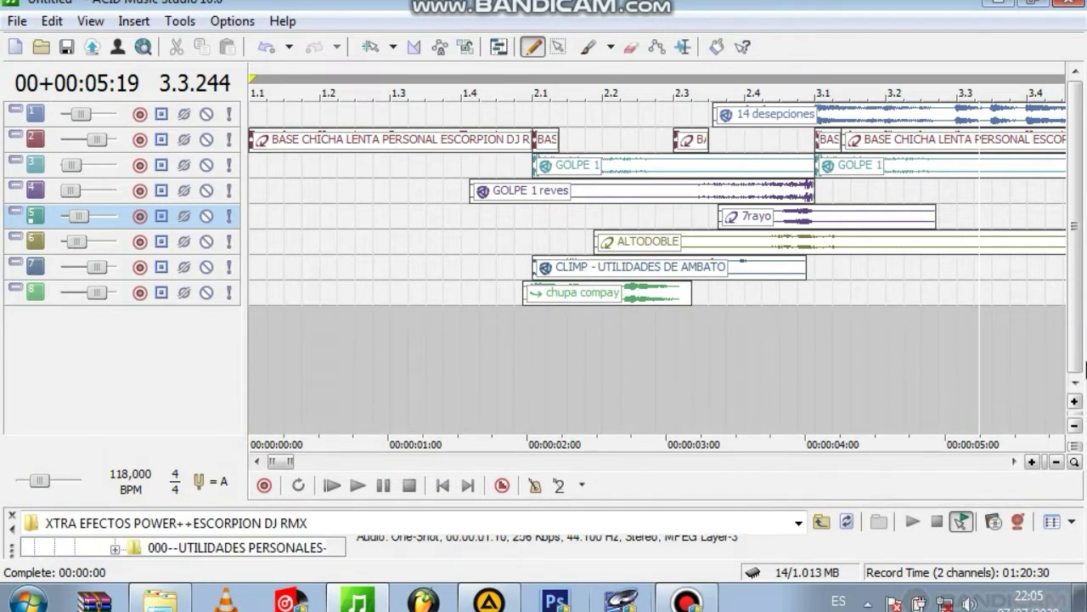
left_click(1075, 400)
left_click(1074, 401)
left_click(1075, 401)
left_click(1075, 401)
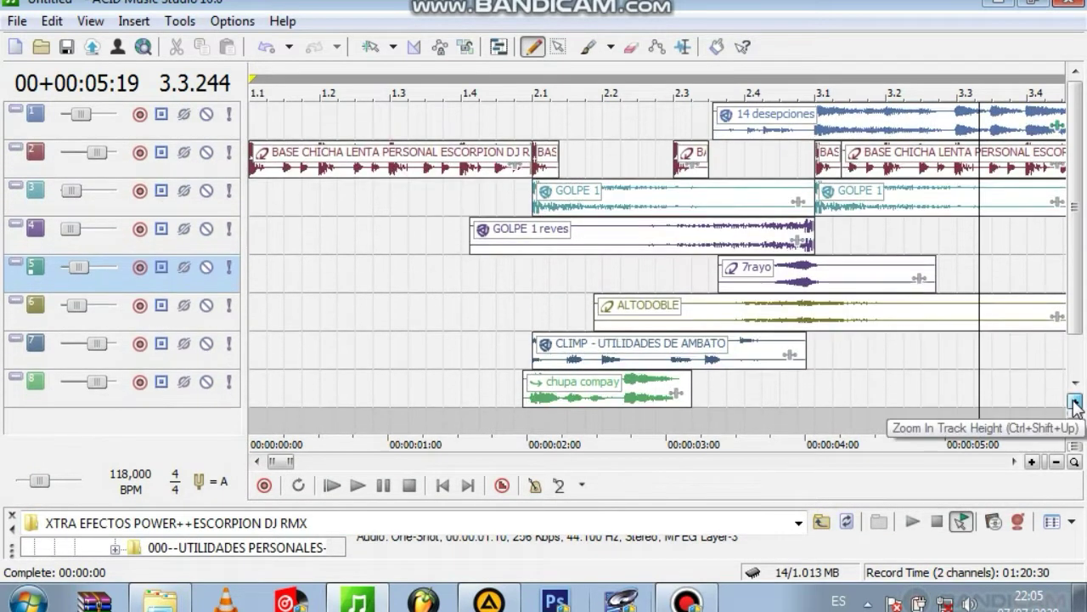
left_click(1074, 401)
Step: Preview the whole arrangement from the project start to past 3.3
key("space")
key("space")
key("space")
key("space")
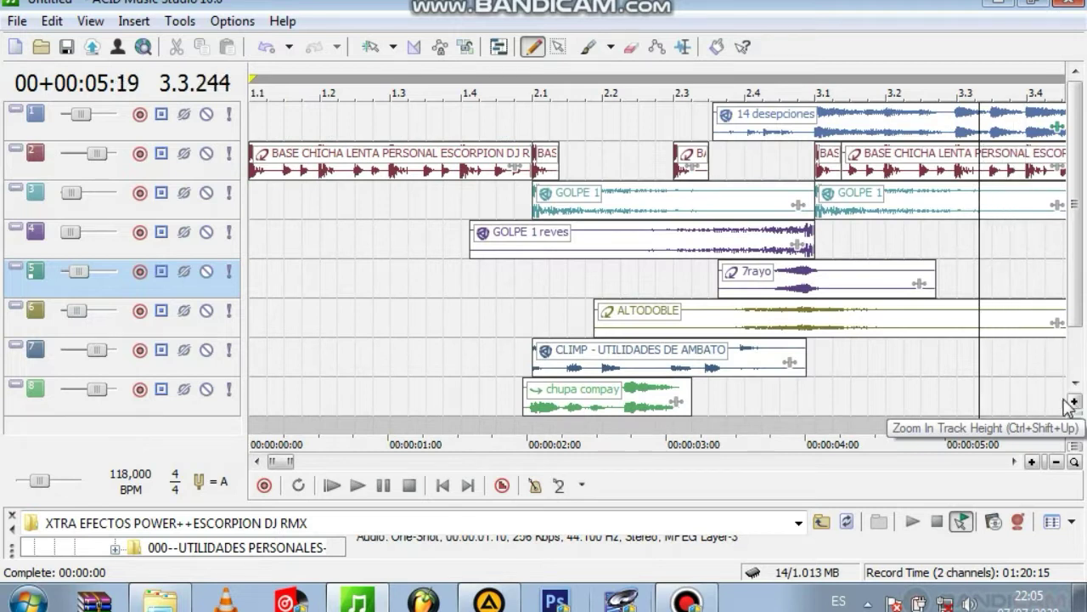
key("ctrl+Home")
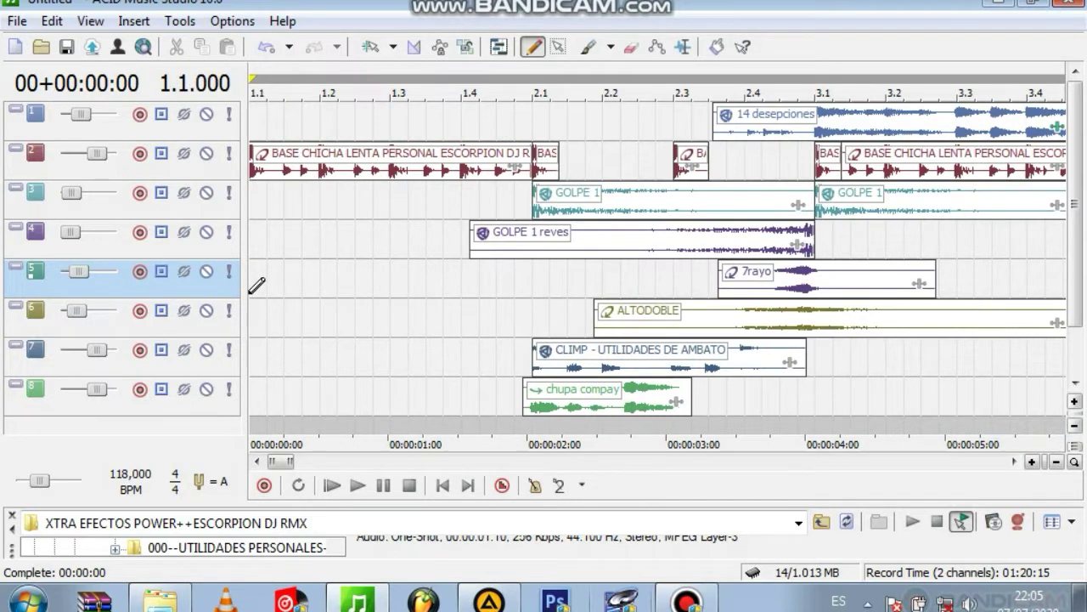
key("space")
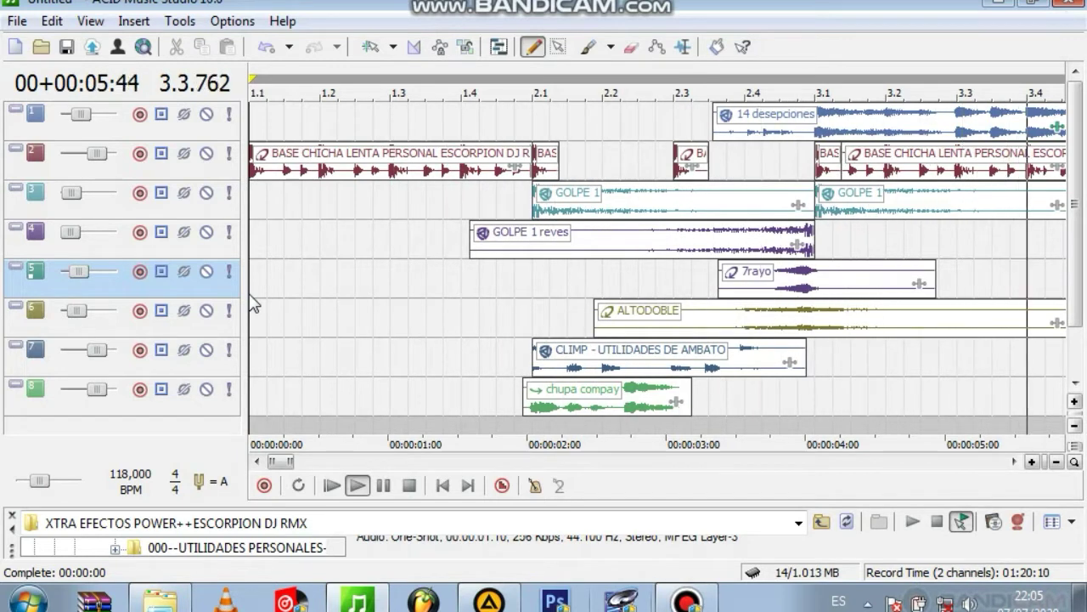
key("space")
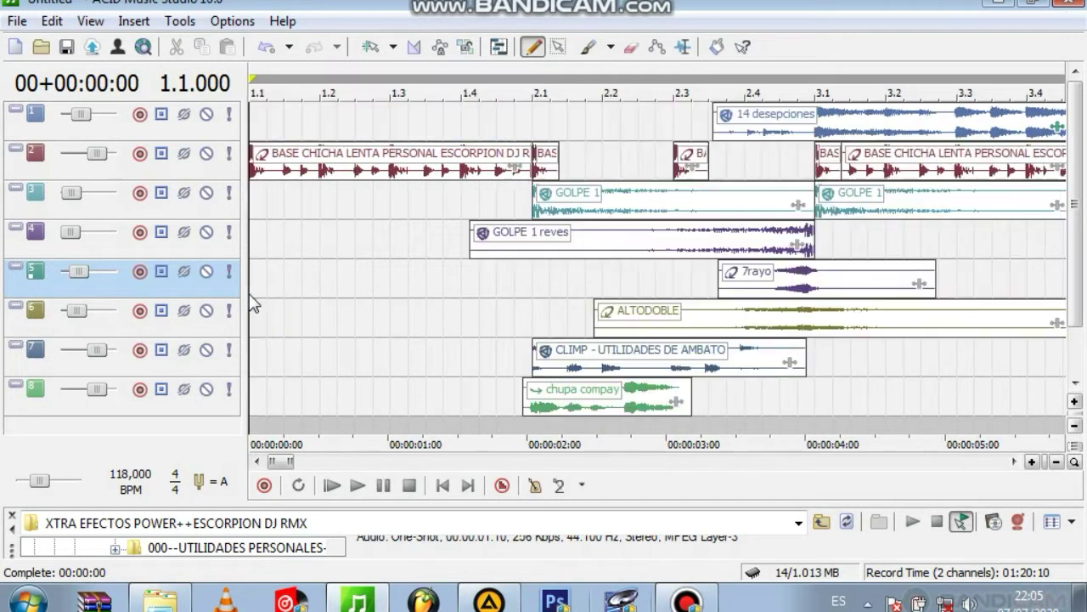
Step: Delete the 7rayo event and preview the break from 1.4.656
left_click(797, 280)
key("Delete")
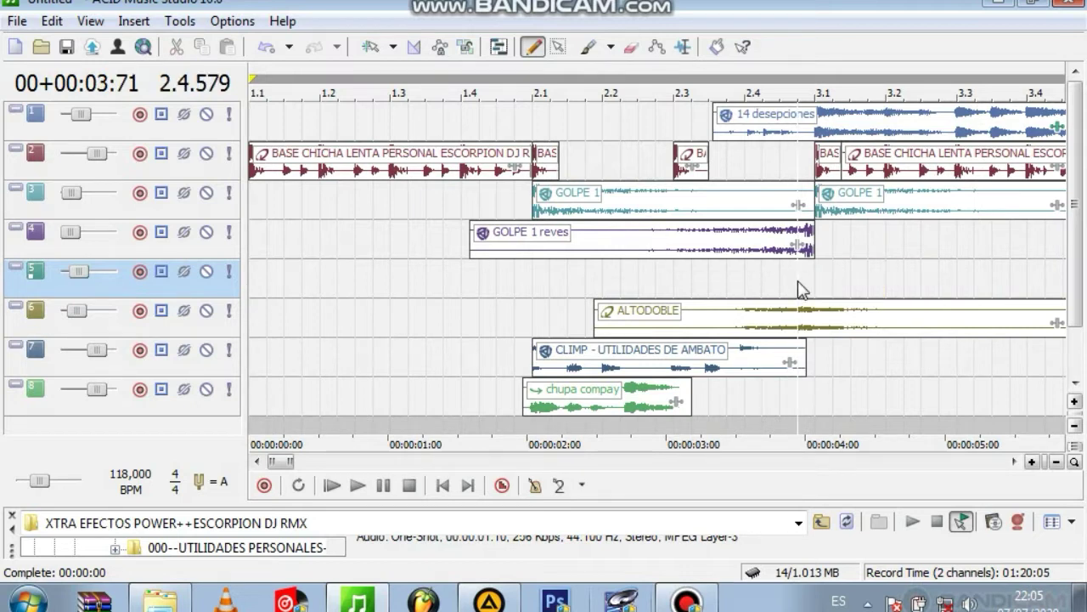
key("space")
key("space")
left_click(522, 292)
key("space")
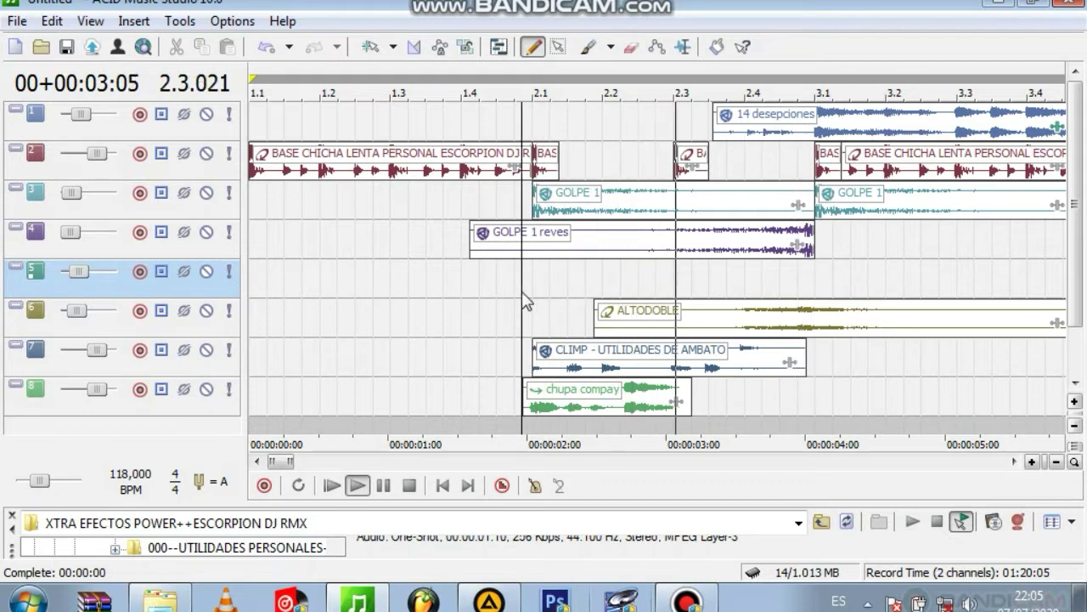
key("space")
key("space")
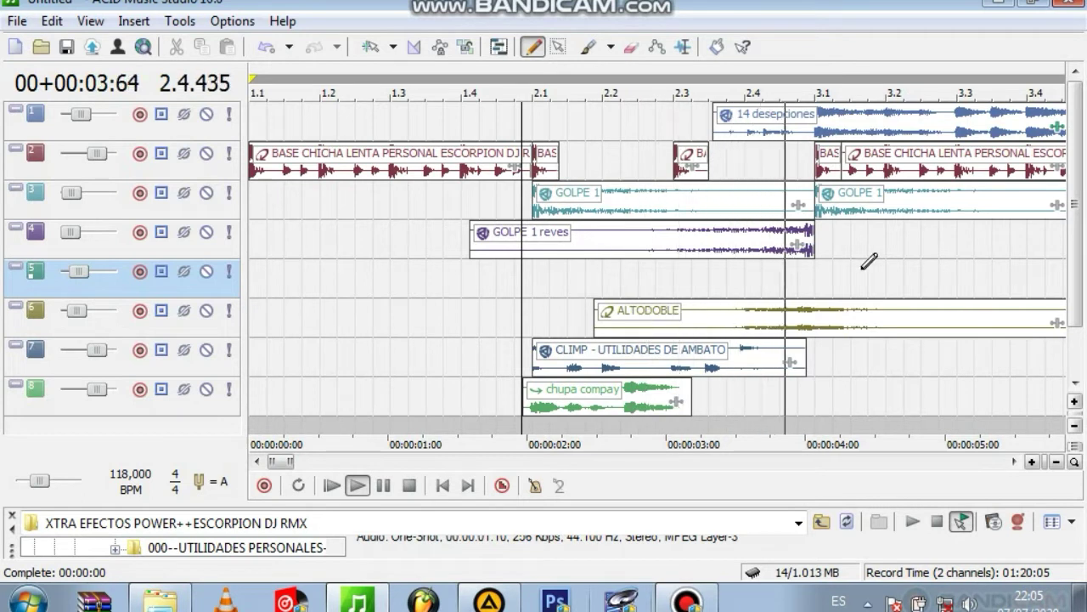
key("space")
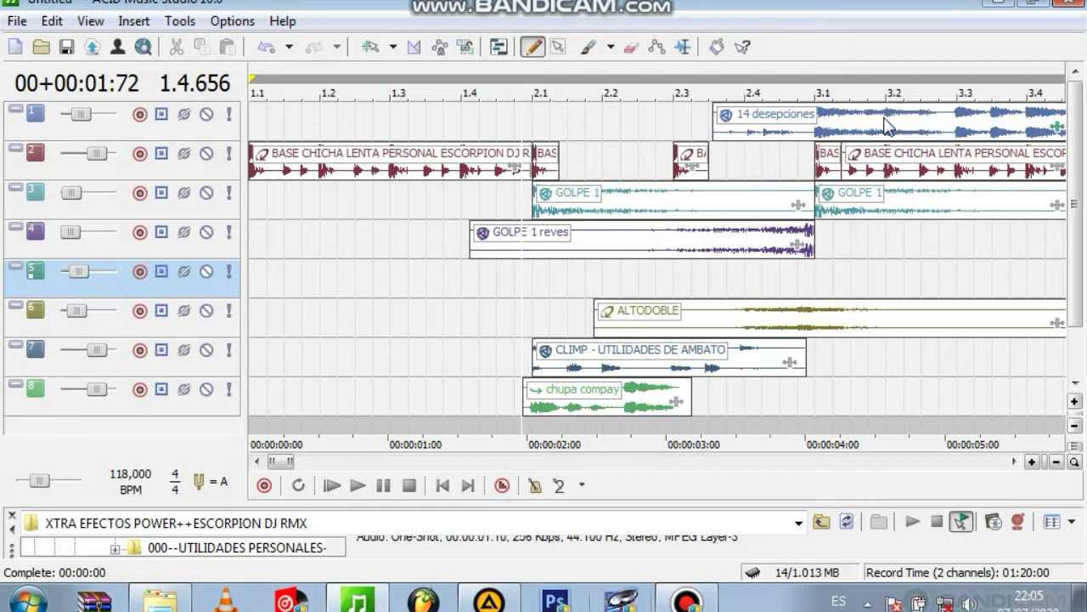
Step: Enable snapping, move the 14 desepciones event earlier to start at about 2.1.384, and preview it over the base
key("F8")
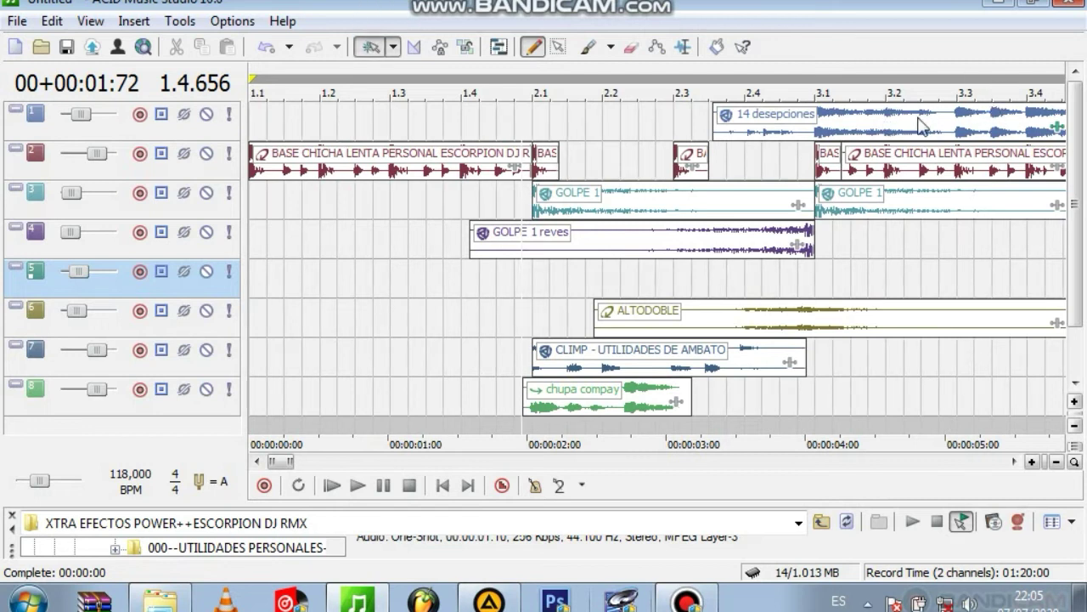
left_click_drag(846, 107, 750, 104)
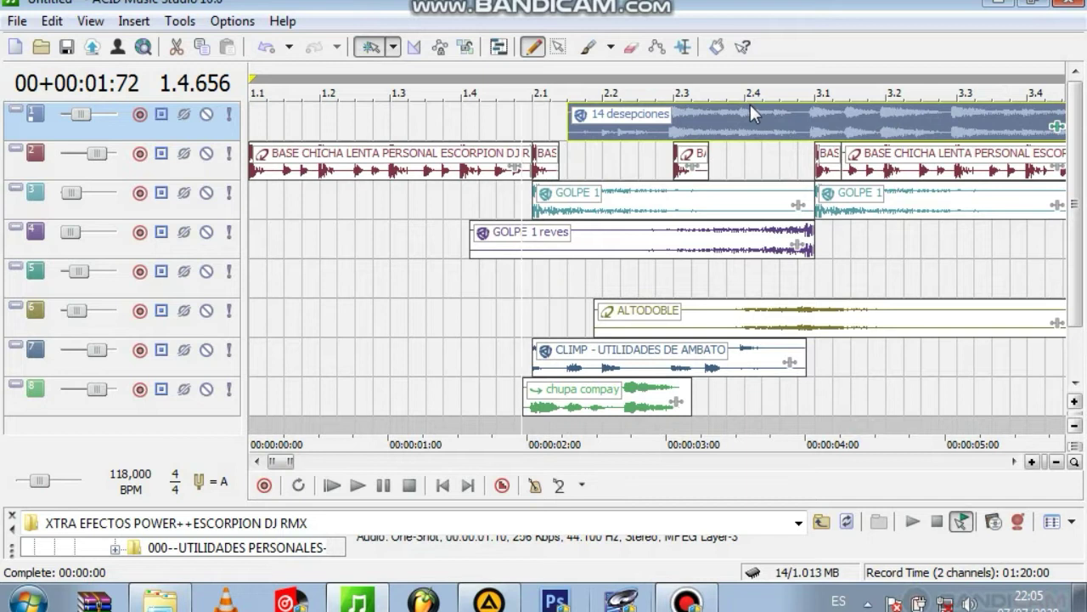
key("space")
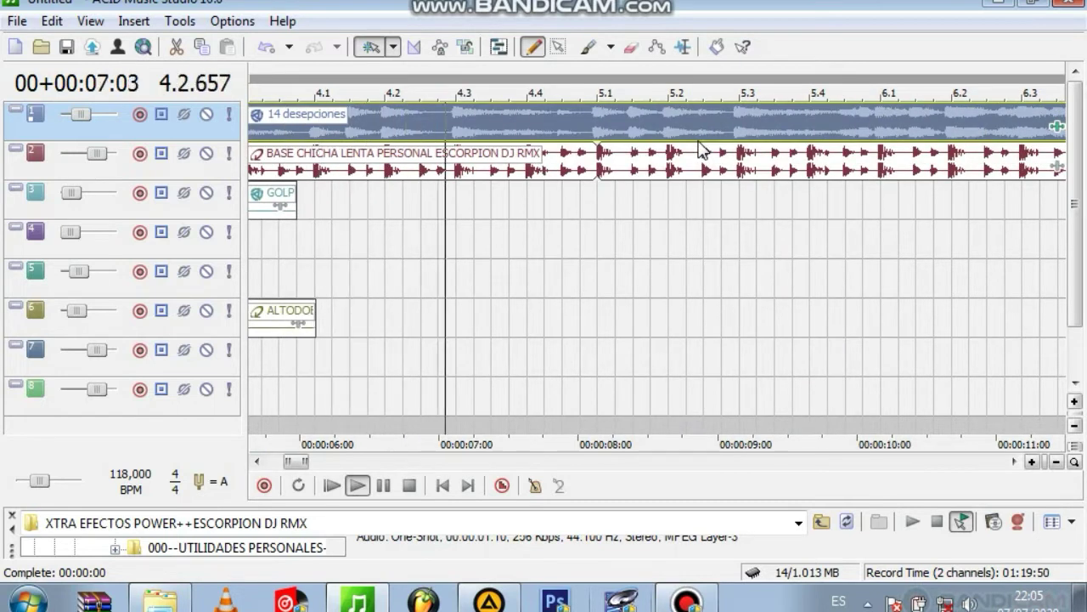
left_click_drag(286, 461, 298, 462)
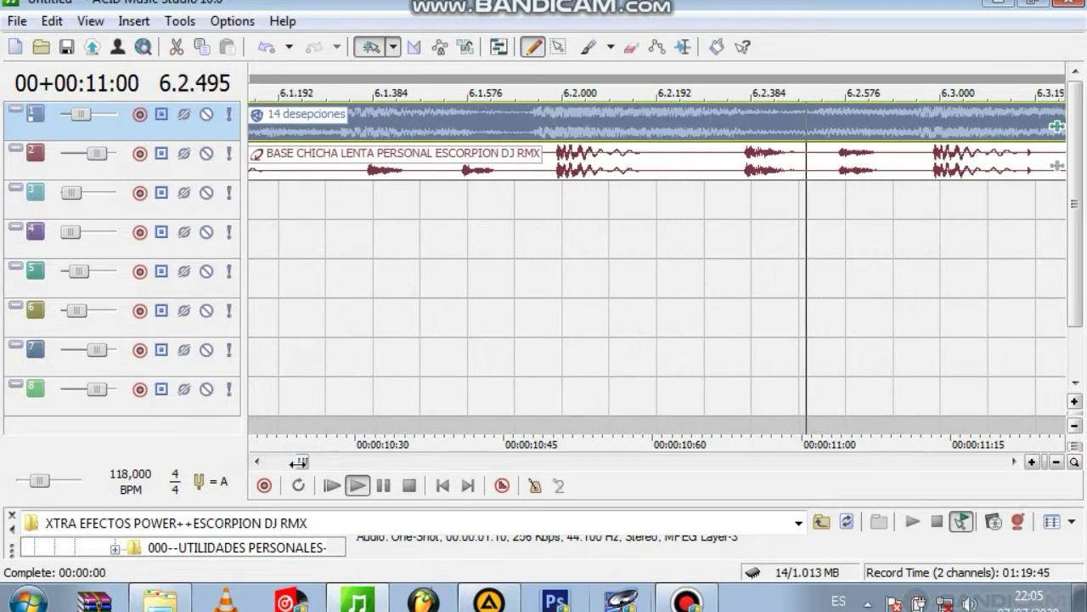
key("space")
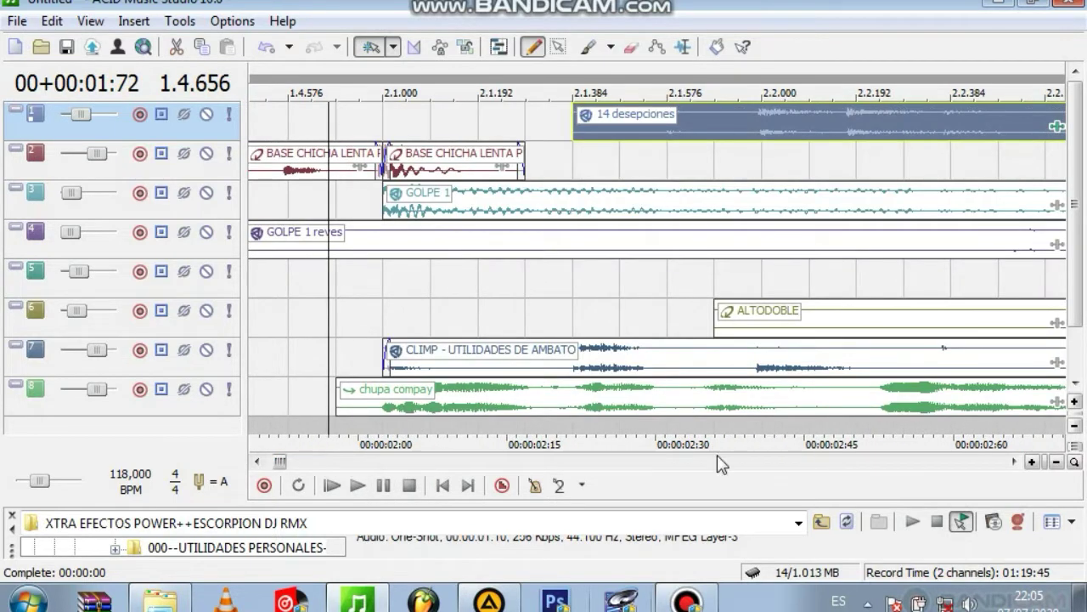
Step: Nudge the 14 desepciones event later without snapping so its beat aligns with the base hit at 2.3, and preview from 1.4.656
left_click(1013, 462)
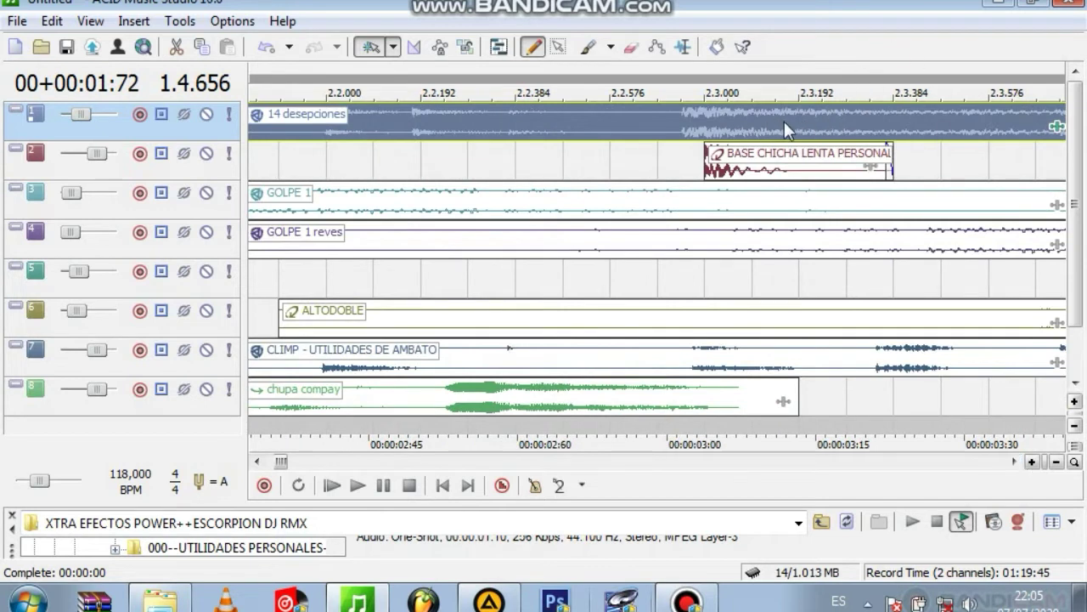
left_click_drag(741, 127, 754, 126)
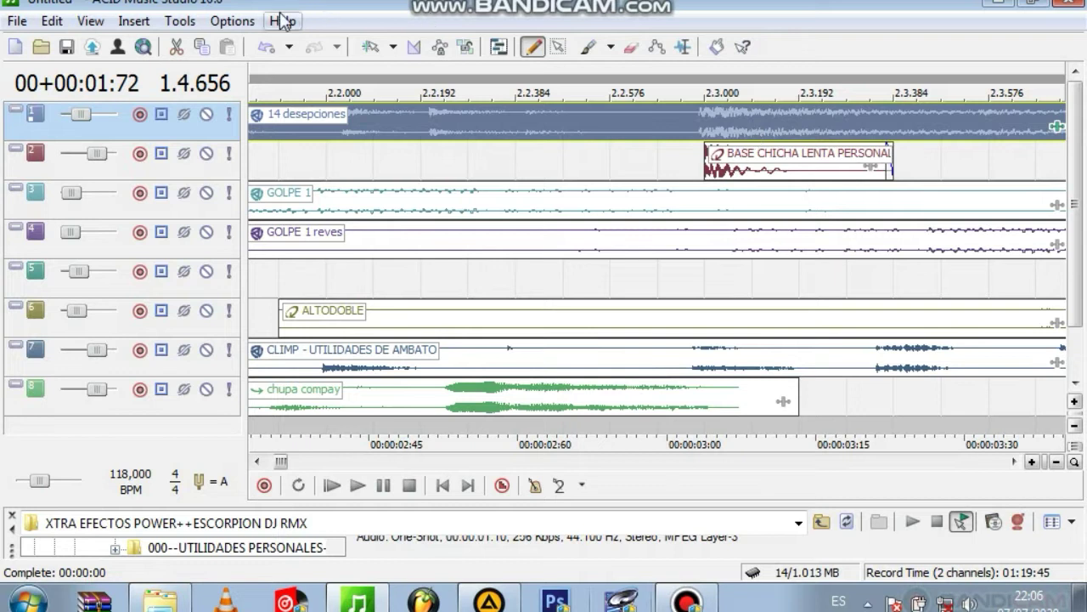
key("space")
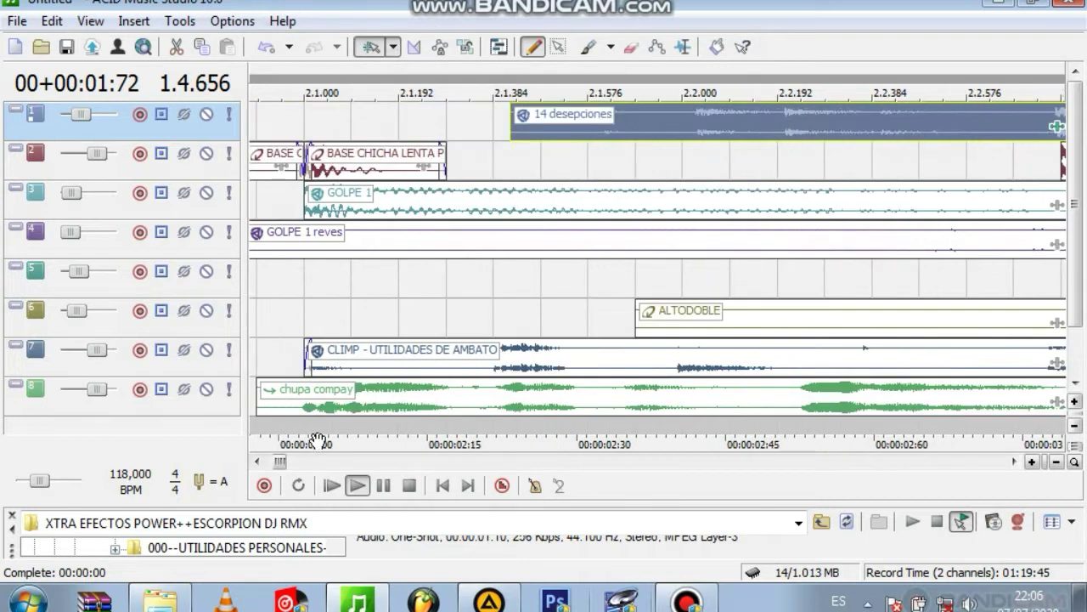
key("Down")
key("Down")
key("Down")
key("Down")
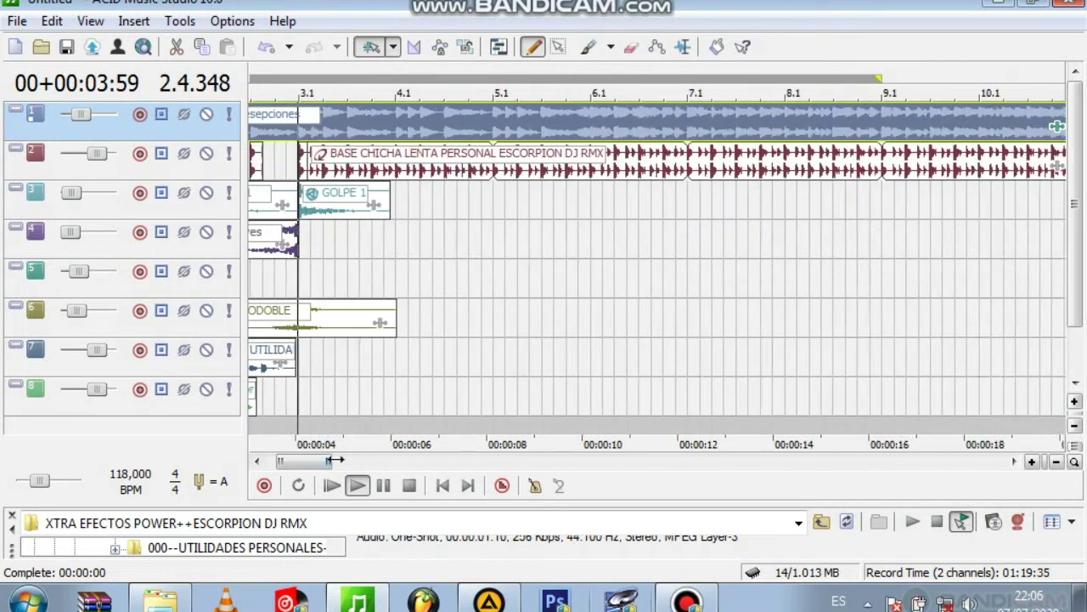
key("Up")
key("Up")
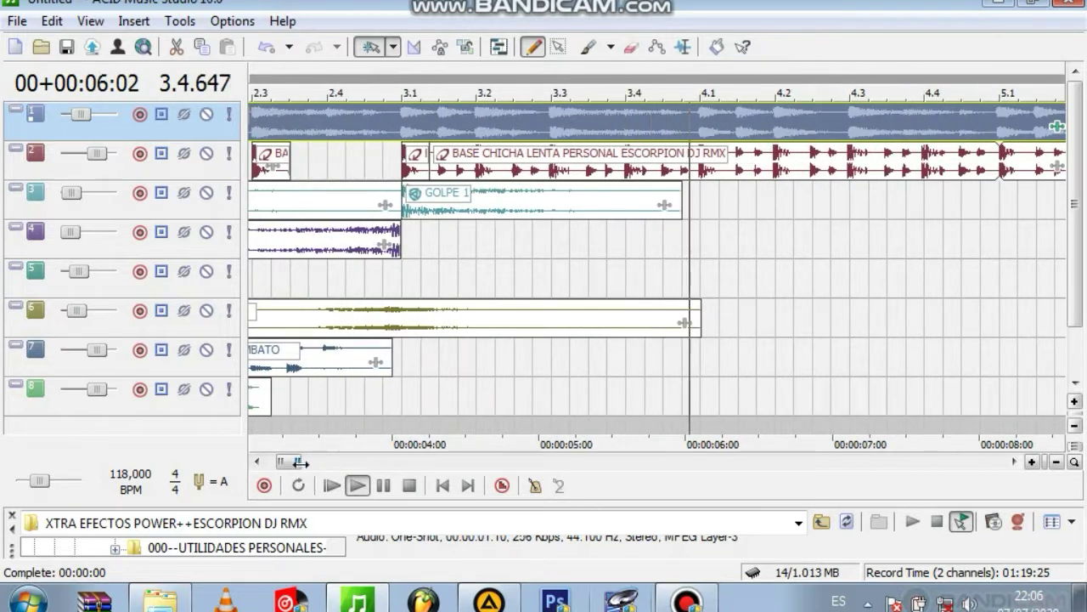
key("space")
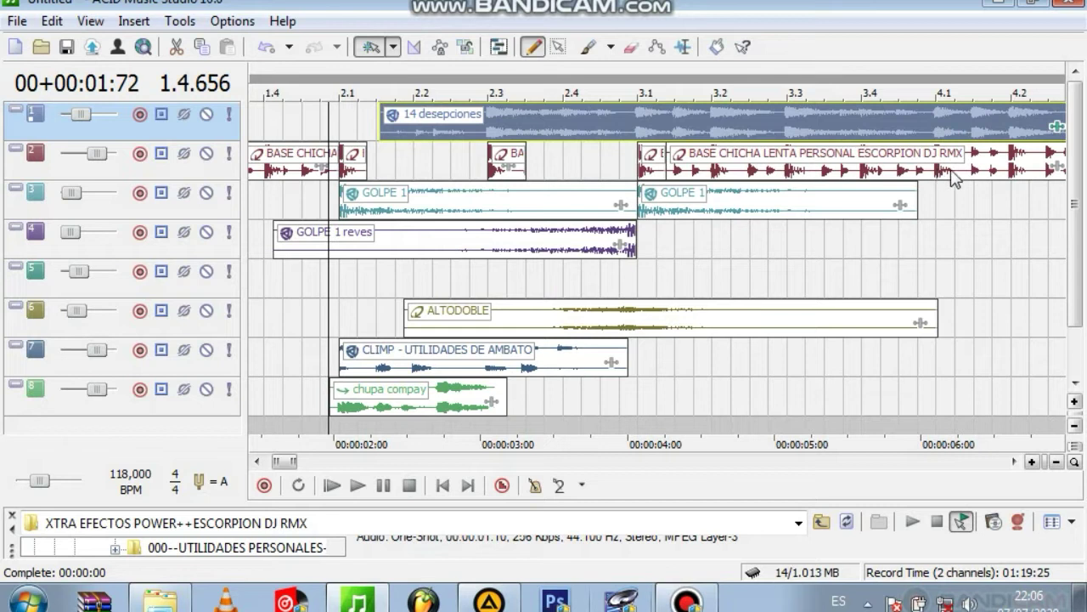
Step: Split the BASE CHICHA LENTA event at 4.2 and delete the part between 3.1.288 and the split
left_click(1010, 167)
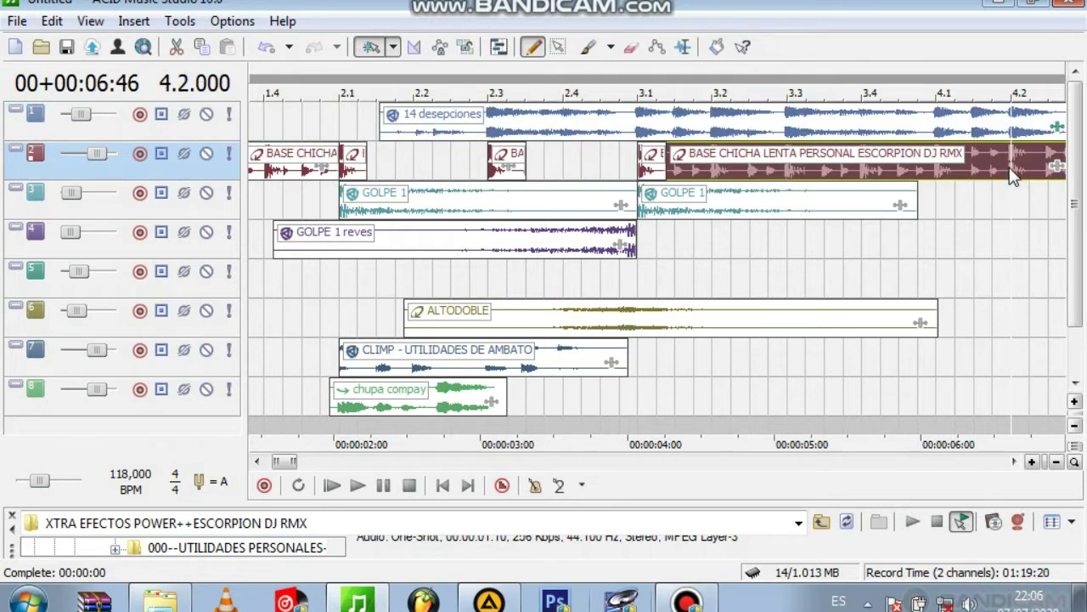
key("s")
left_click(841, 160)
key("Delete")
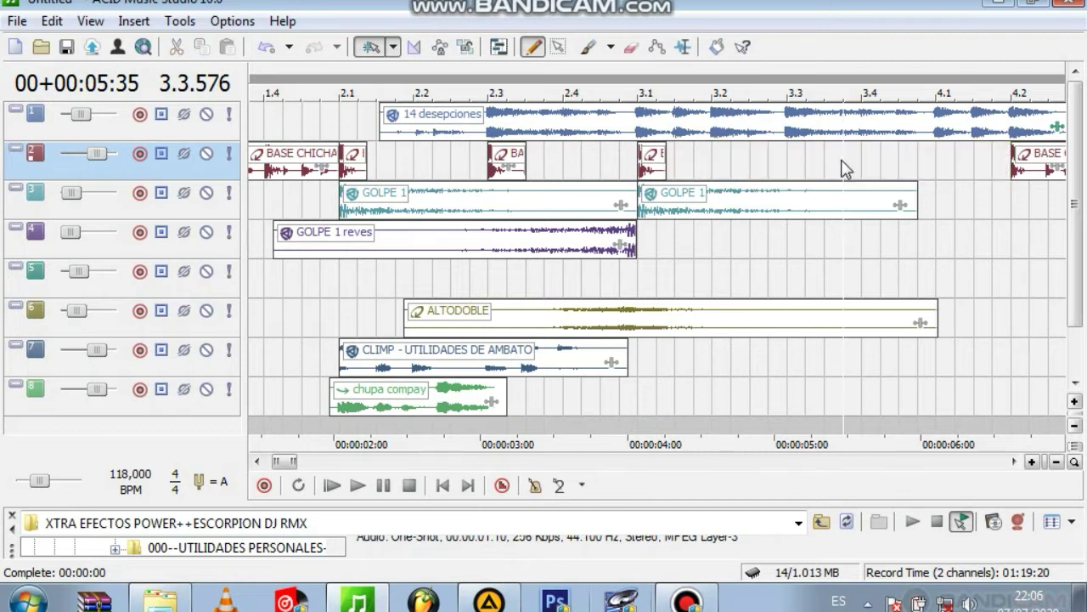
Step: Draw short BASE CHICHA LENTA events at 3.1.384, 3.2, 3.3, 3.3.384, 3.4, 4.1 and 4.1.384 under the song's beats
left_click(680, 166)
left_click(718, 165)
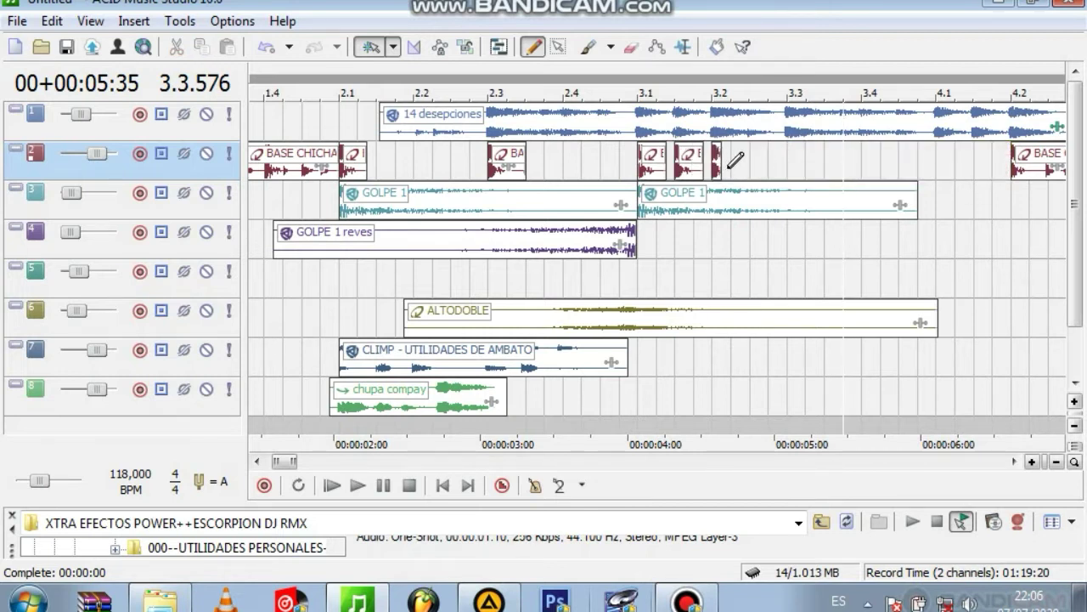
left_click_drag(790, 165, 968, 161)
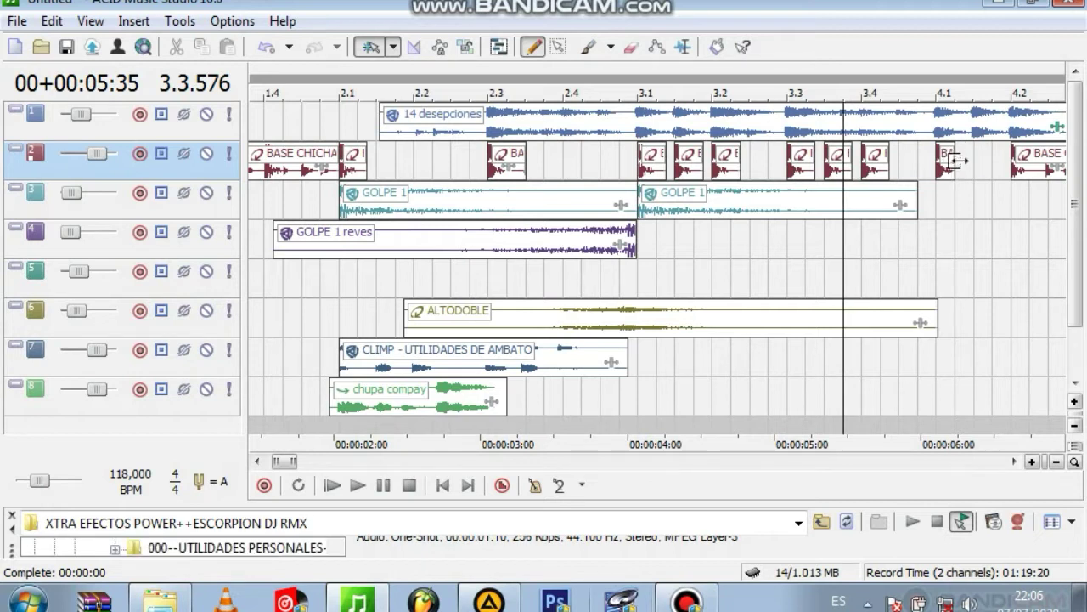
left_click_drag(976, 162, 1001, 161)
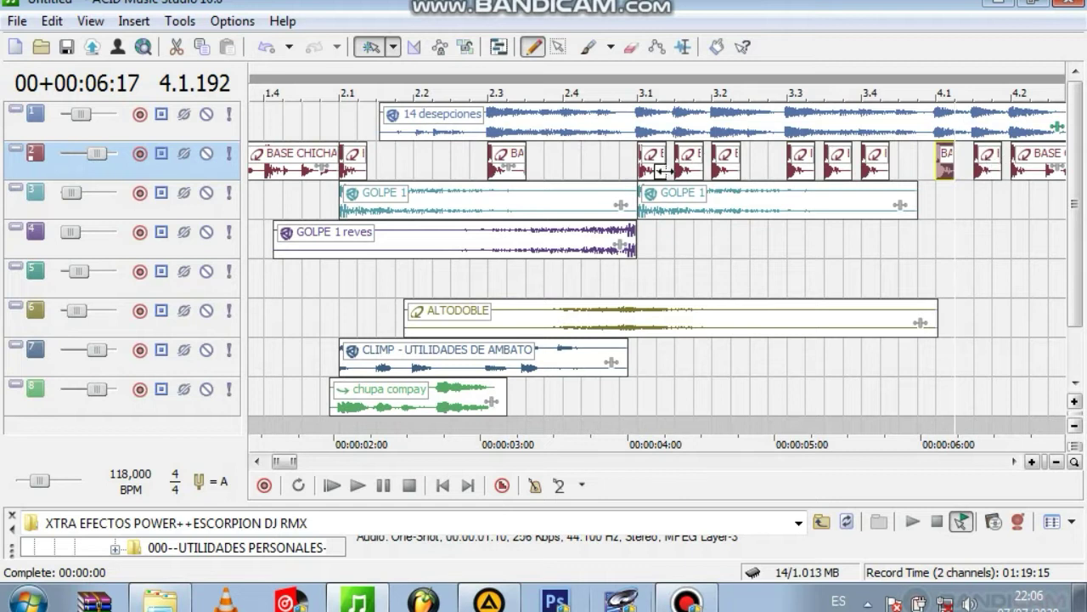
Step: Preview the short base hits against the song from 2.4.672
left_click(636, 167)
key("space")
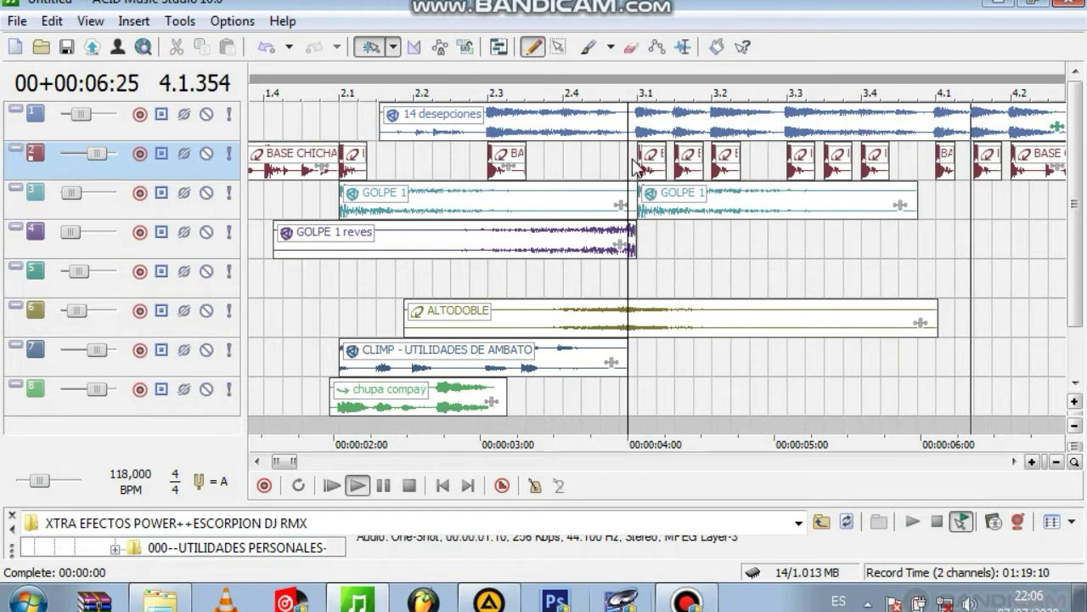
key("space")
key("space")
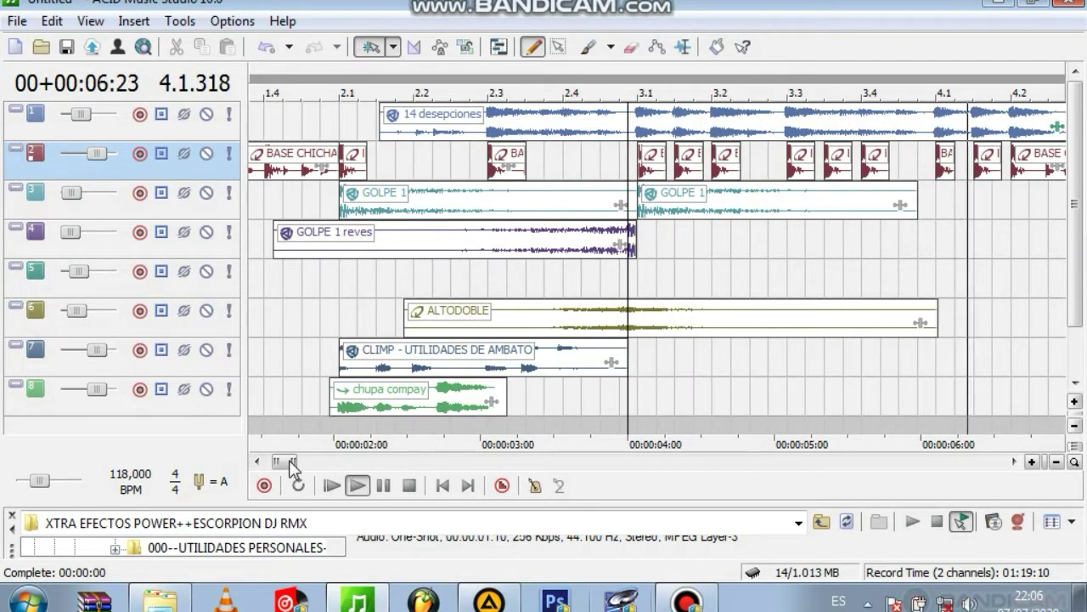
key("space")
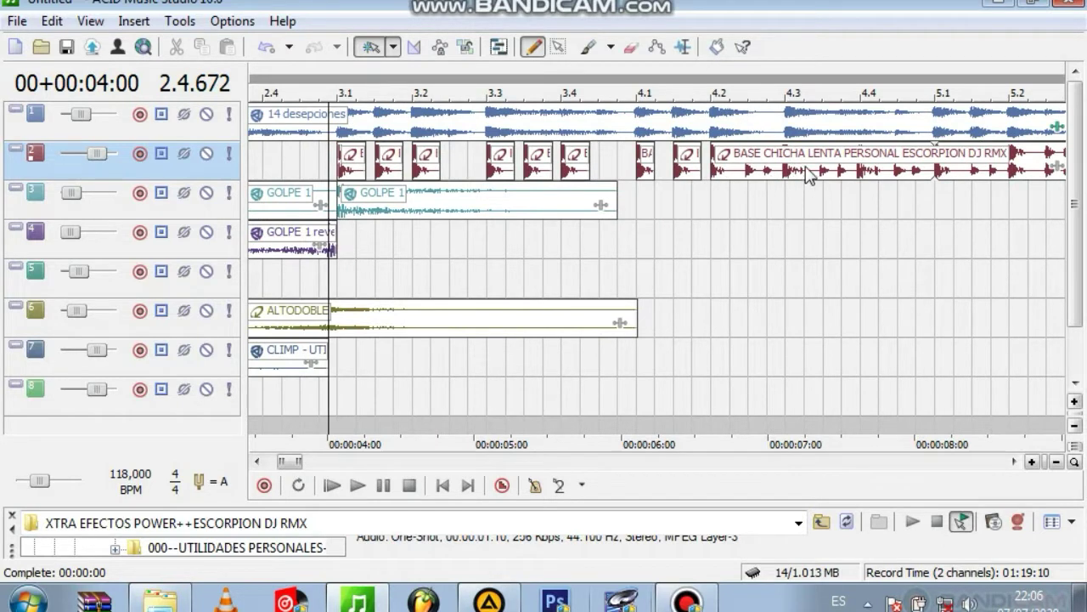
Step: Split the base event at 5.1, delete the part from 4.2 to the split, and draw short base hits at 4.2 and 4.3
left_click(939, 174)
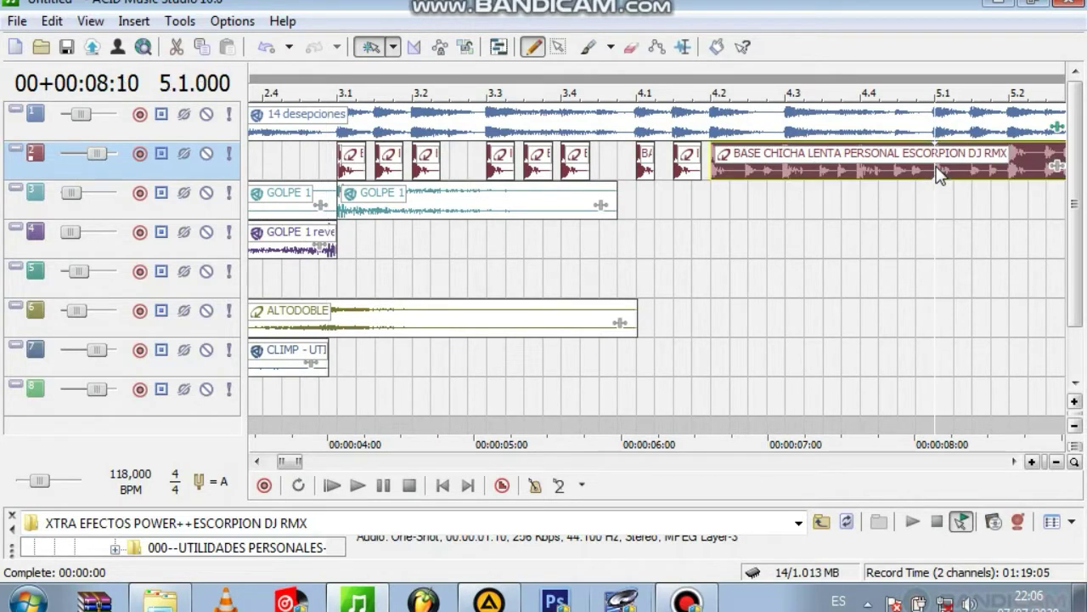
key("s")
left_click(813, 155)
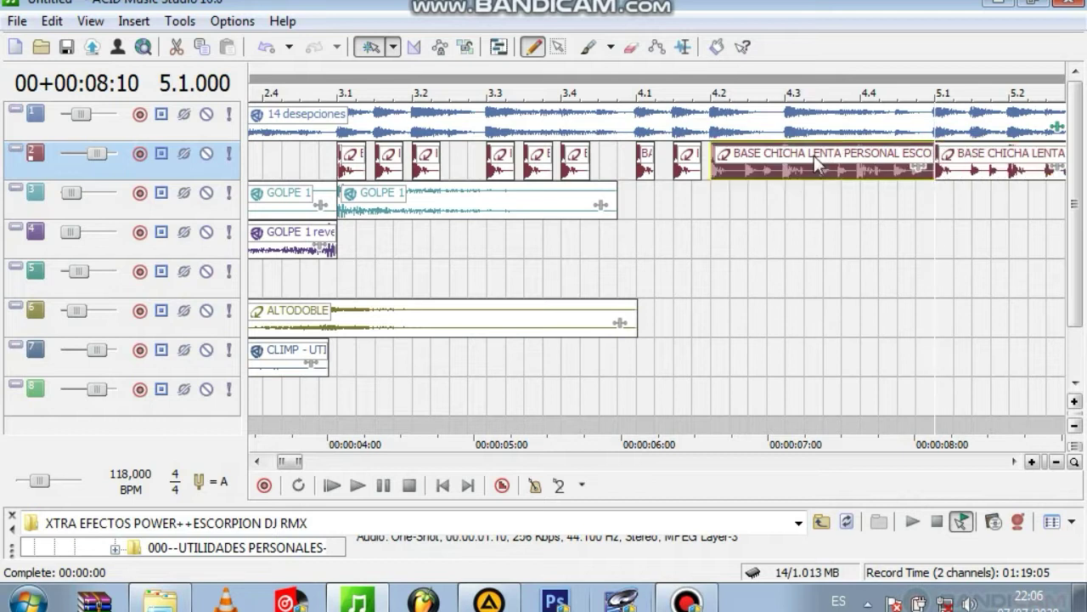
key("Delete")
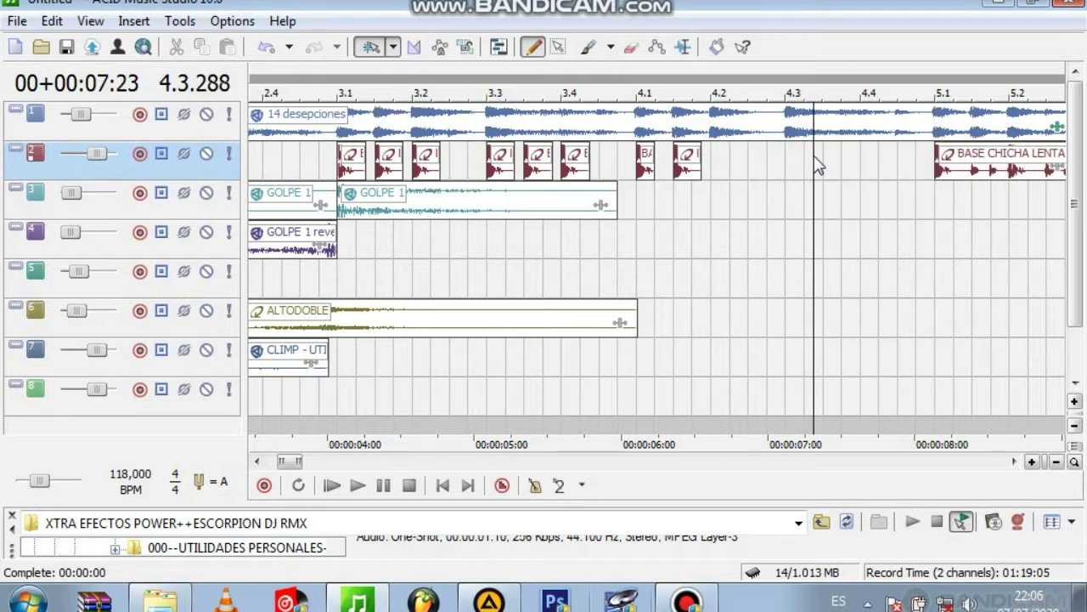
left_click_drag(726, 153, 817, 170)
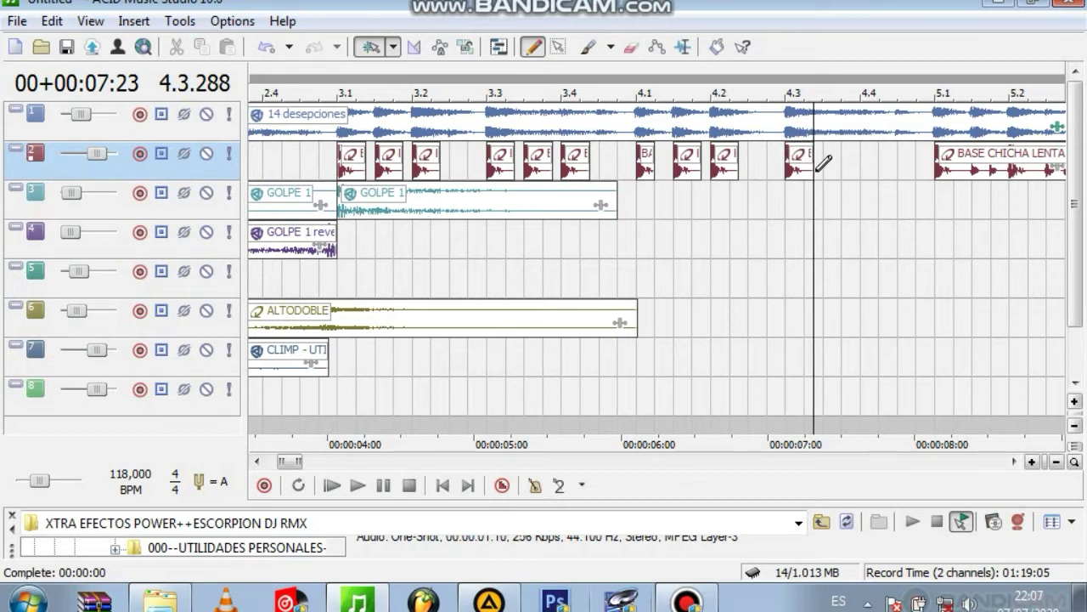
Step: Place a 7rayo event on track 5 starting just before 6.1, with its swell at 6.2, and preview the passage from 4.3.288
key("space")
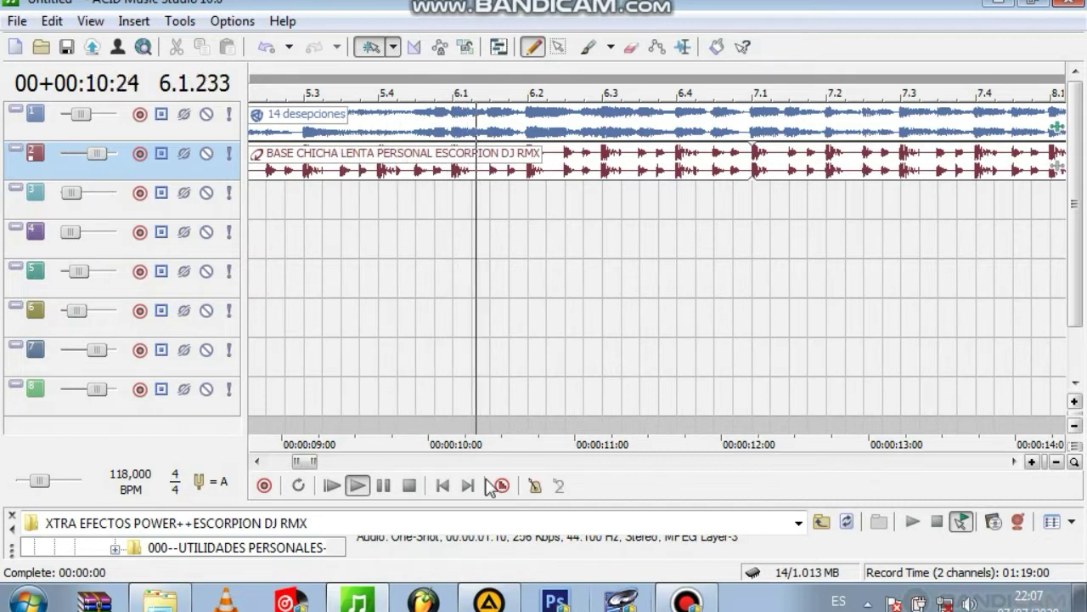
key("space")
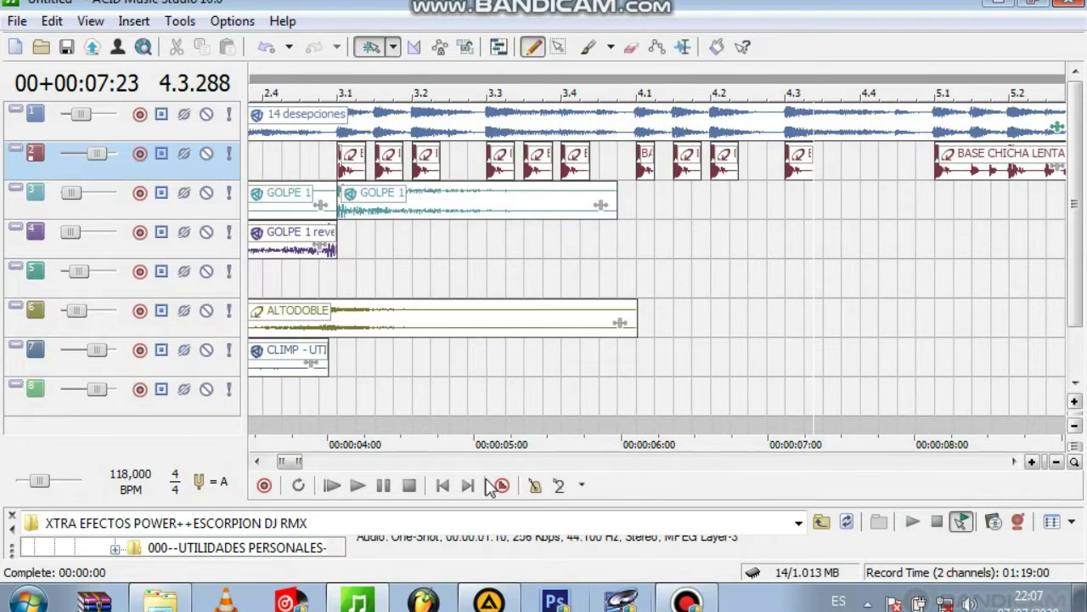
left_click_drag(292, 460, 296, 465)
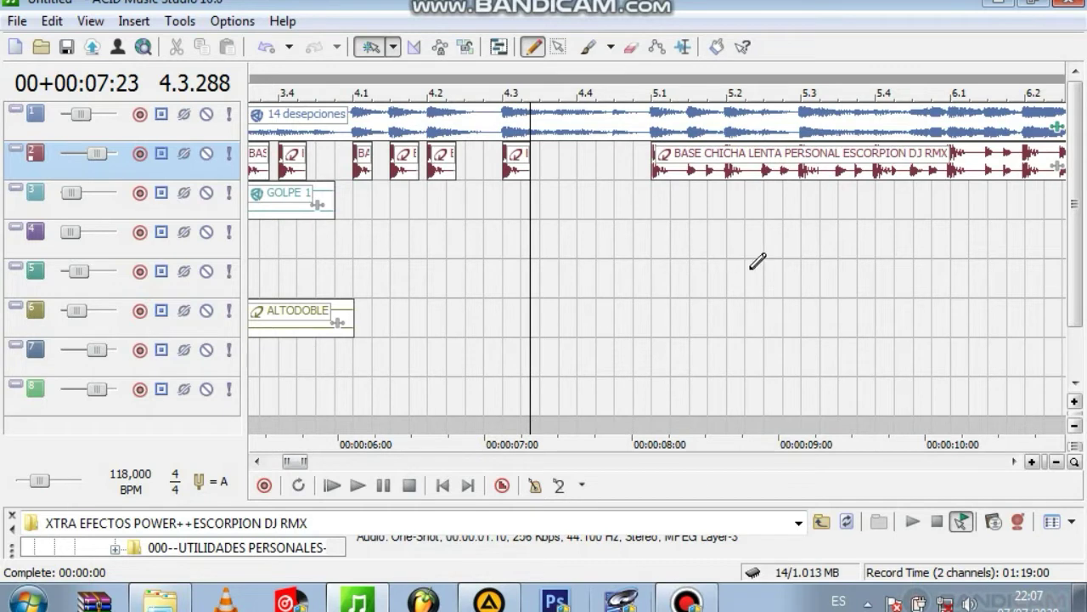
mouse_move(867, 279)
left_mouse_down()
mouse_move(1051, 279)
mouse_move(1017, 279)
mouse_move(1051, 270)
mouse_move(1027, 269)
left_mouse_up()
key("space")
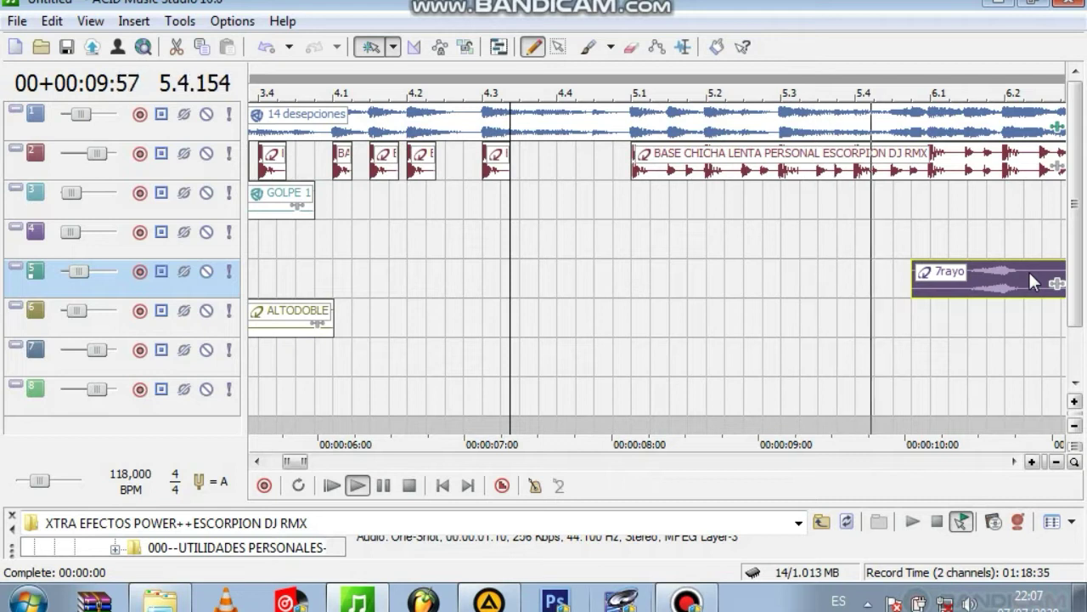
key("space")
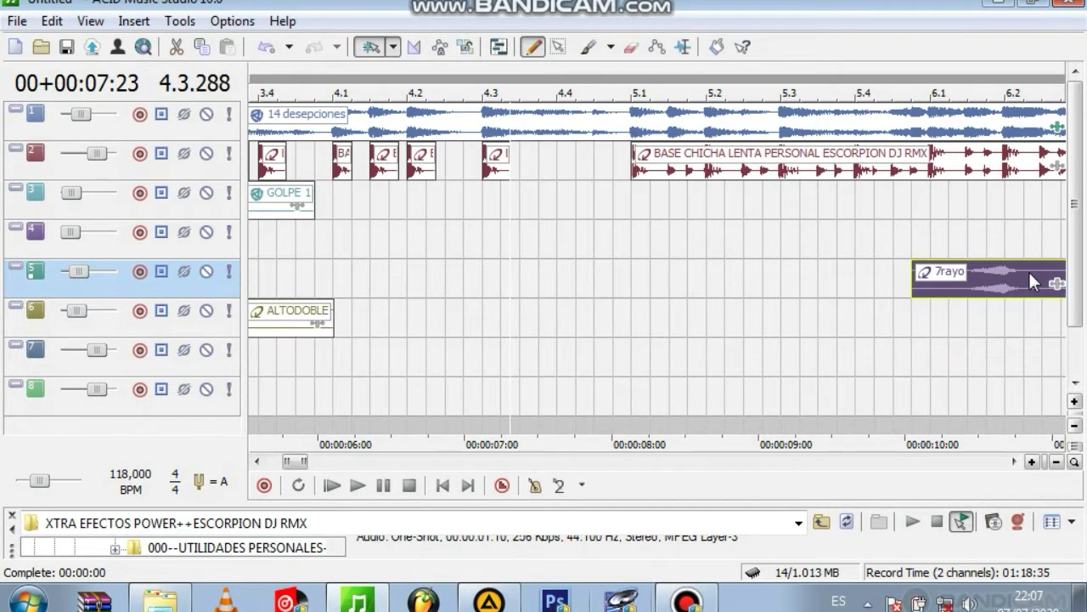
Step: Split the BASE CHICHA LENTA event at 6.2 and delete the part between 5.1 and the split
left_click_drag(296, 461, 299, 461)
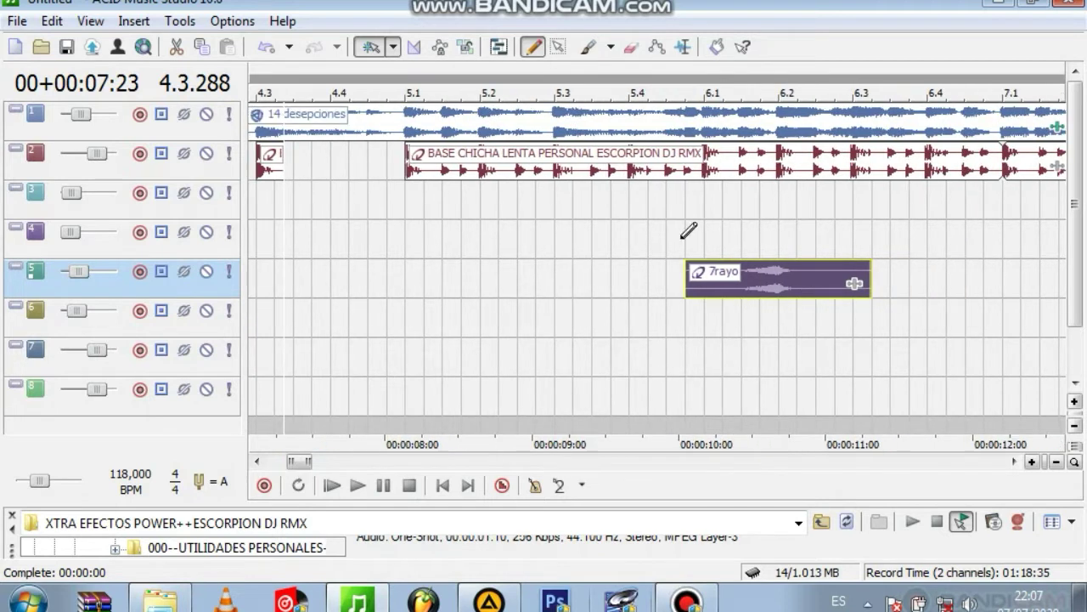
left_click(771, 170)
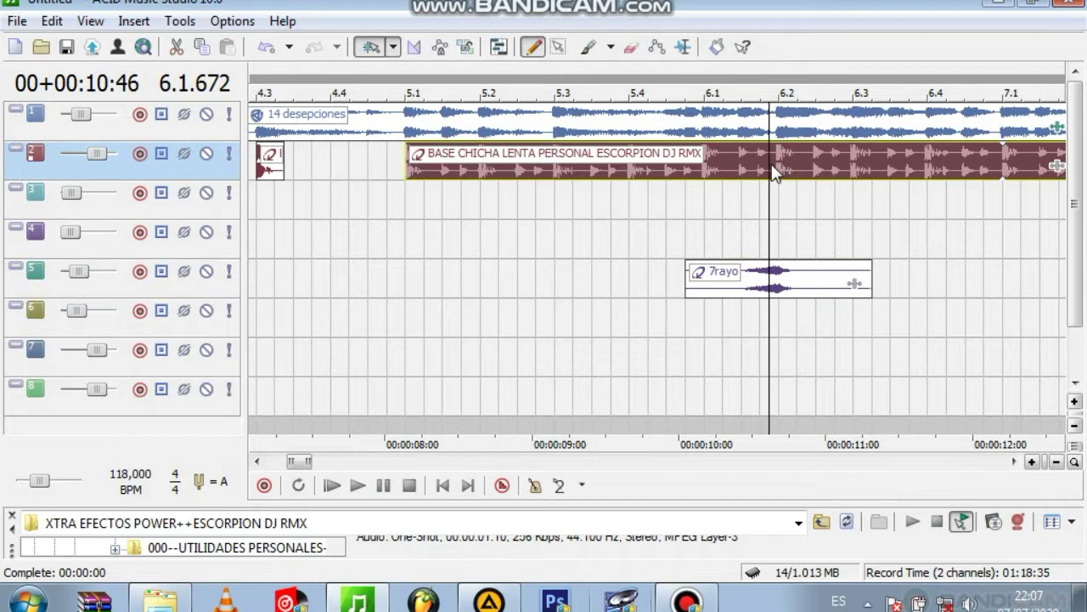
left_click(779, 170)
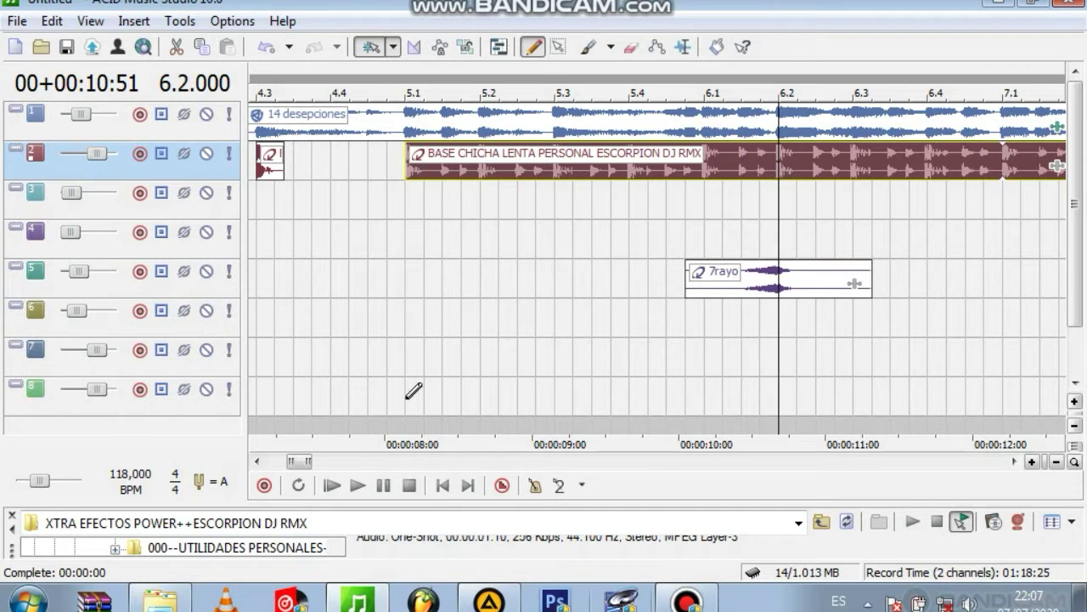
left_click_drag(289, 461, 294, 461)
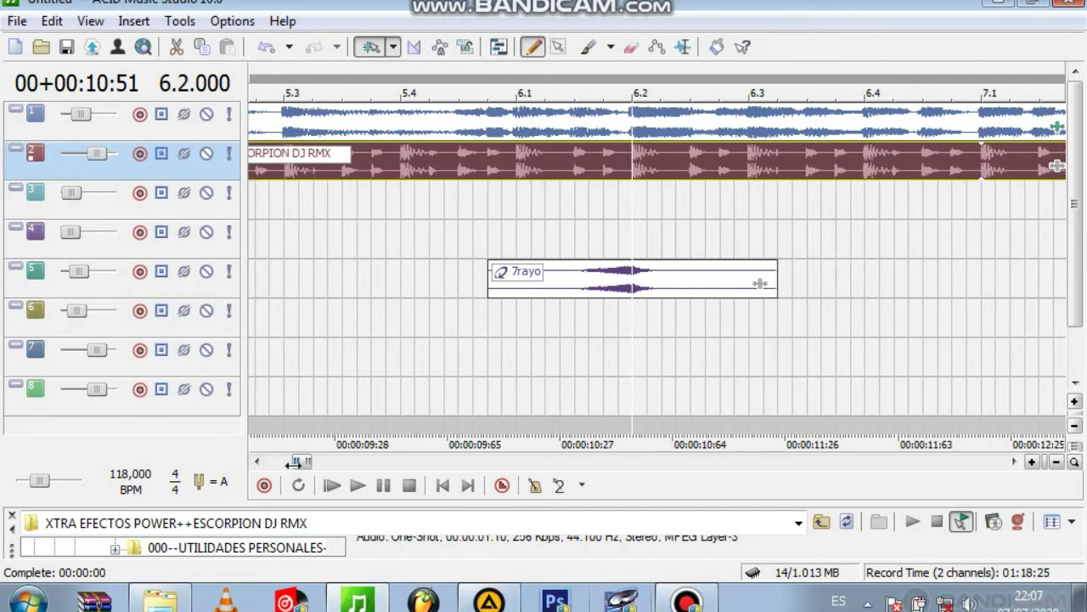
key("s")
left_click(546, 176)
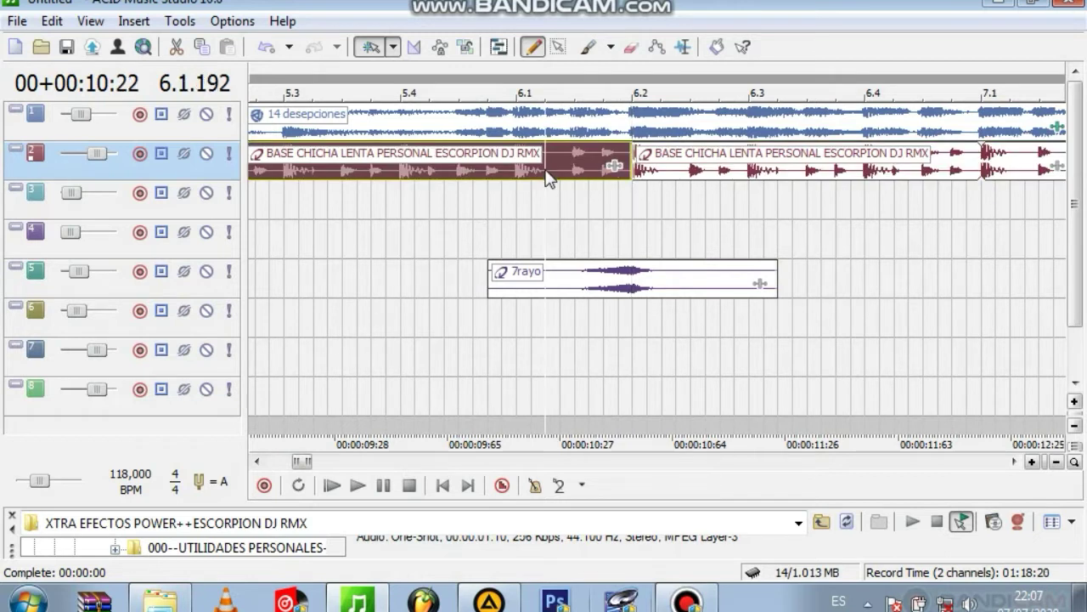
key("Delete")
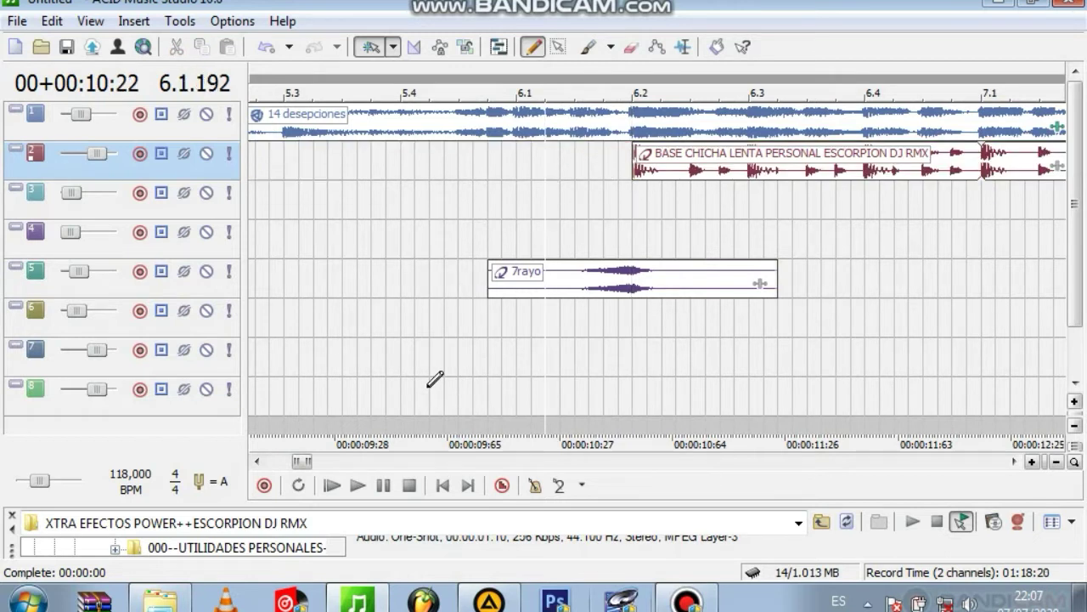
Step: Draw short BASE CHICHA LENTA events at 5.1, 5.1.384, 5.2 and 5.3 under the song's beats
left_click_drag(294, 461, 285, 462)
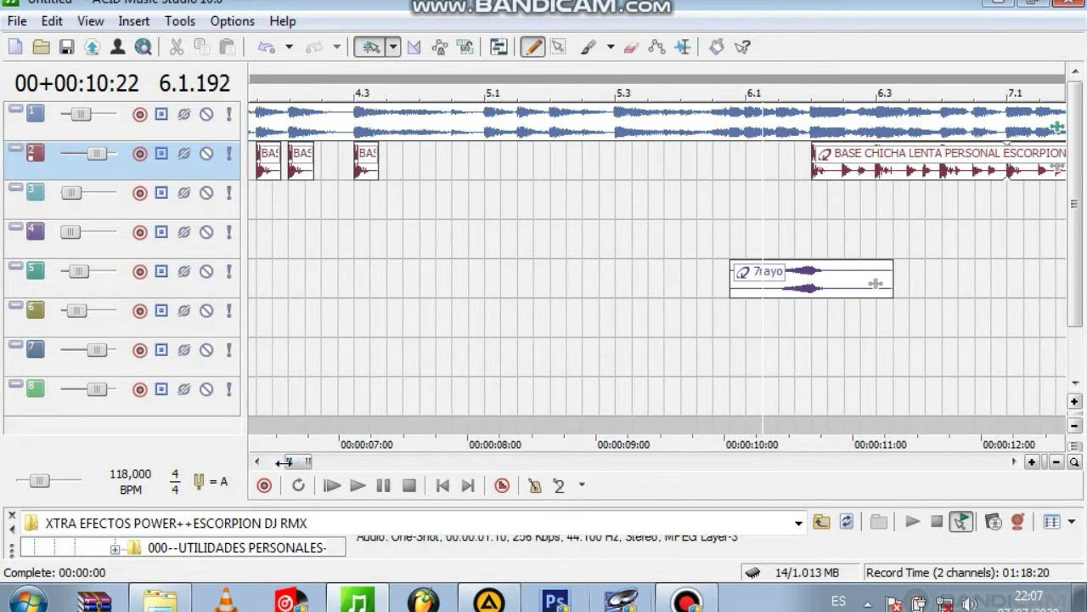
left_click(487, 170)
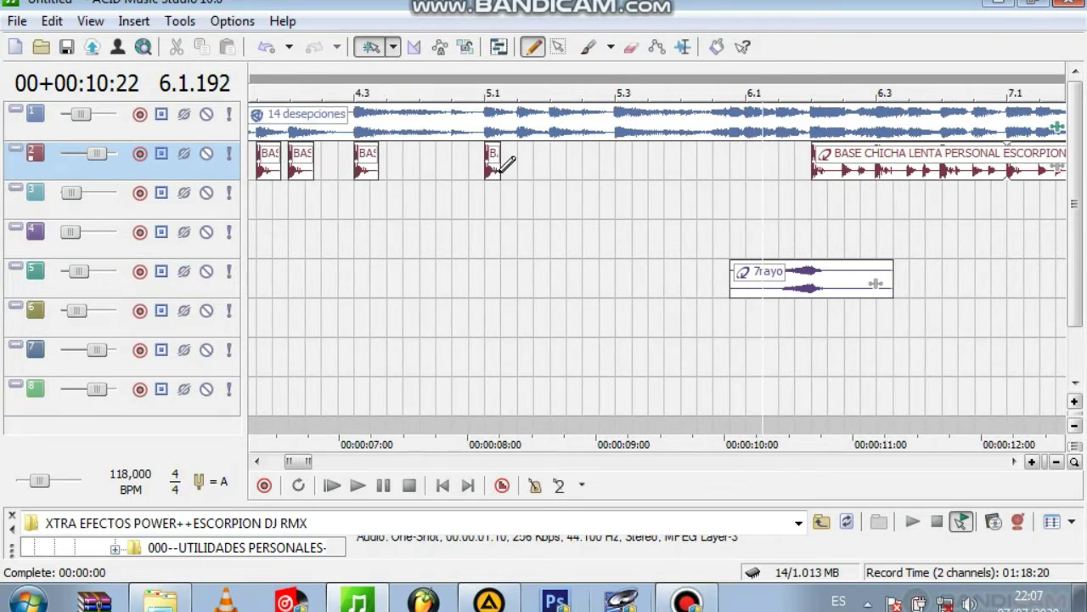
left_click(520, 168)
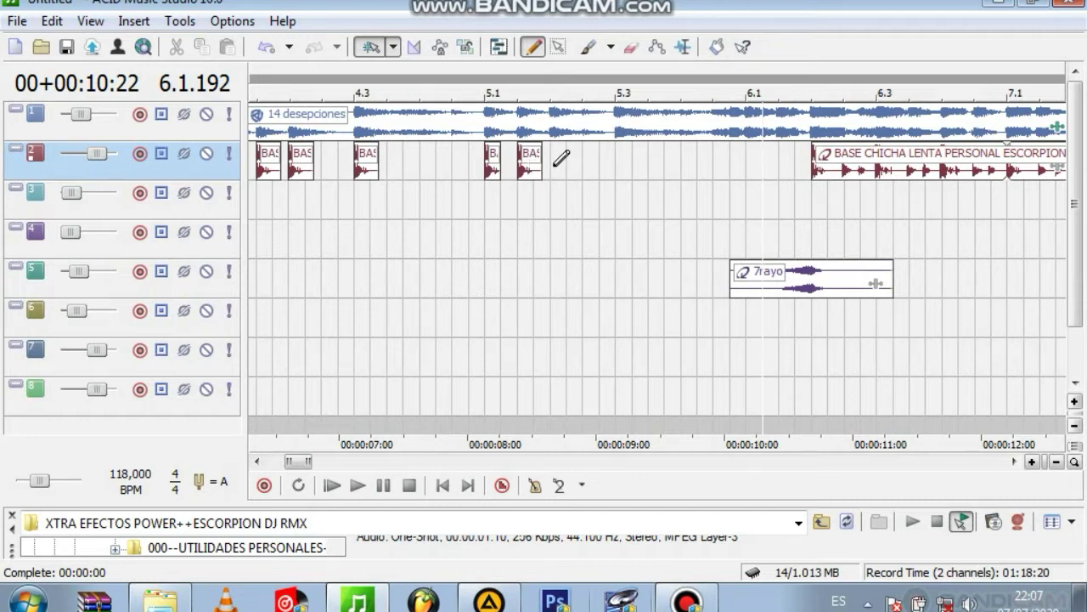
left_click(553, 163)
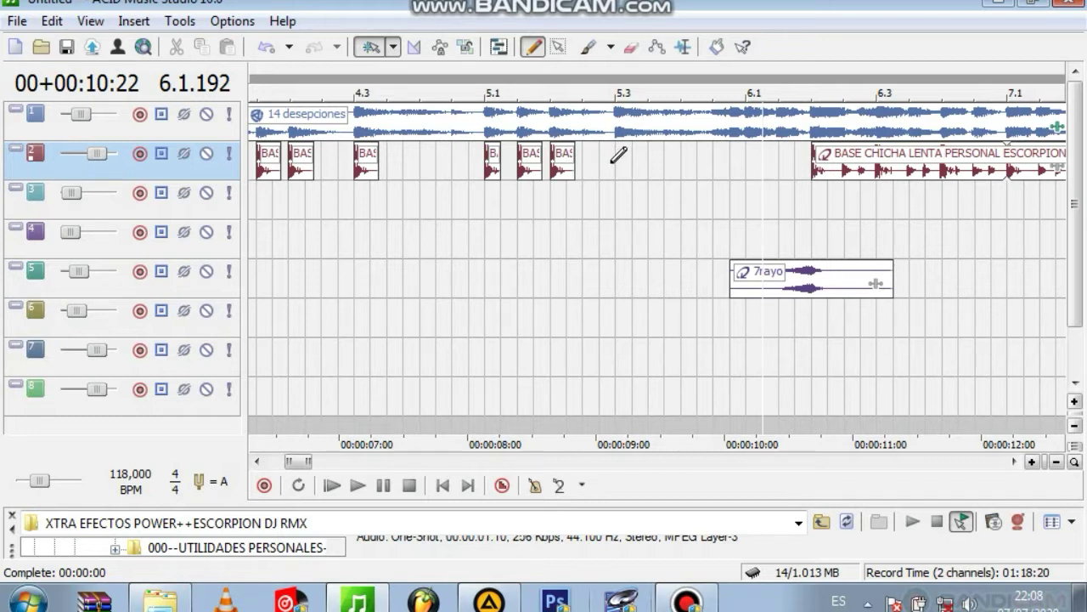
left_click_drag(637, 160, 643, 159)
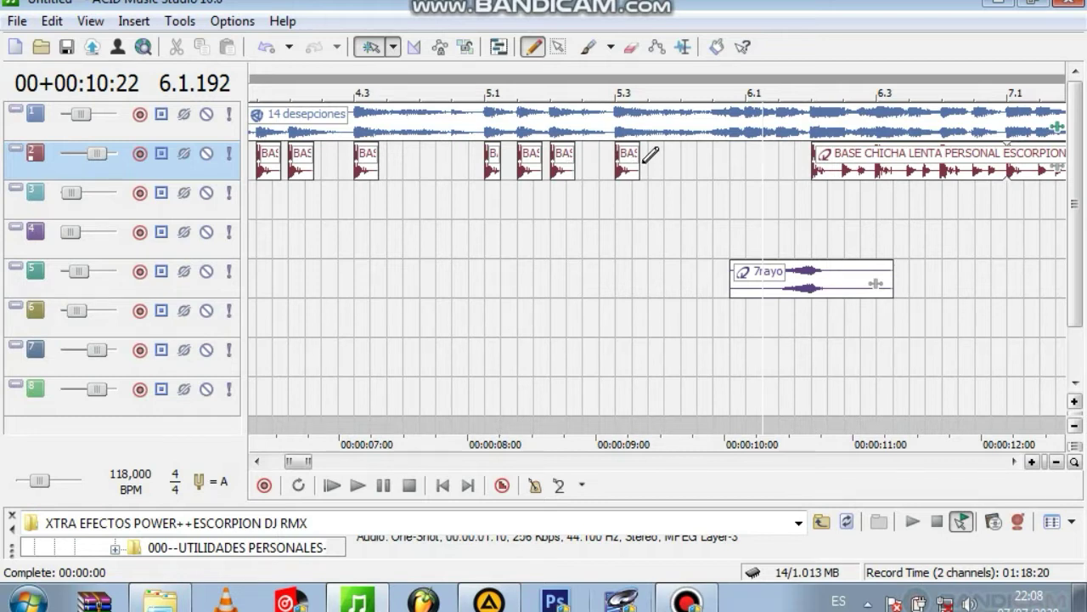
Step: Preview the short base hits of measure 5 against the song, starting just after 5.1
left_click(493, 204)
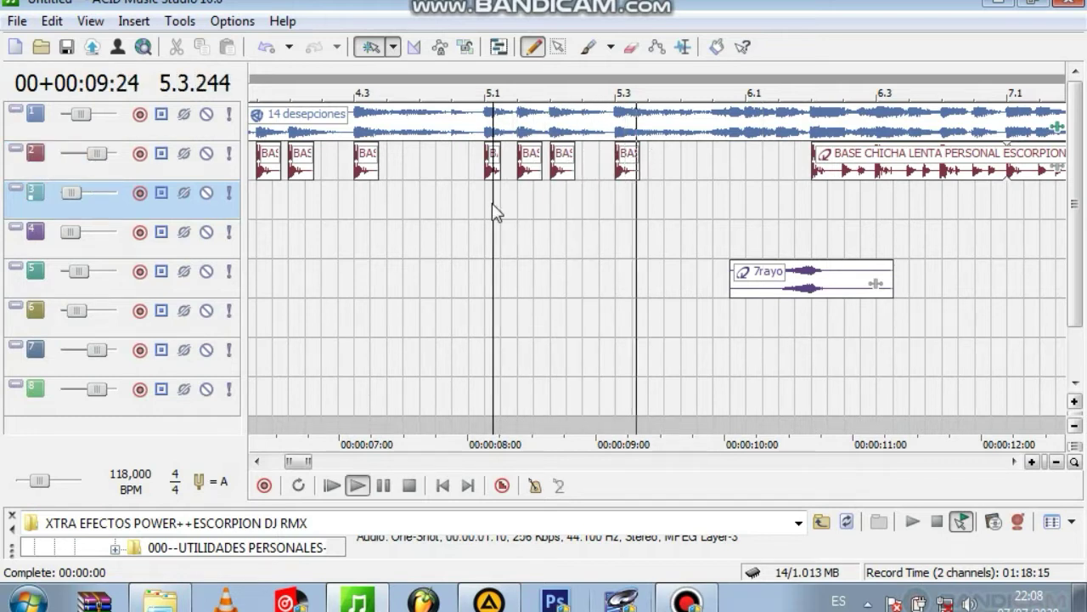
key("space")
key("space")
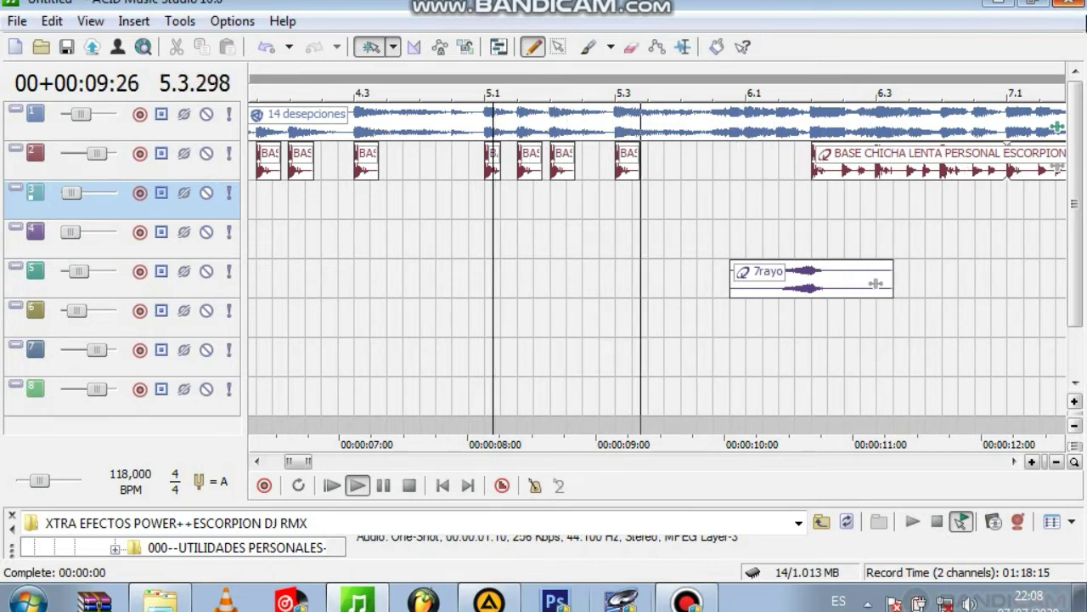
left_click_drag(298, 461, 307, 463)
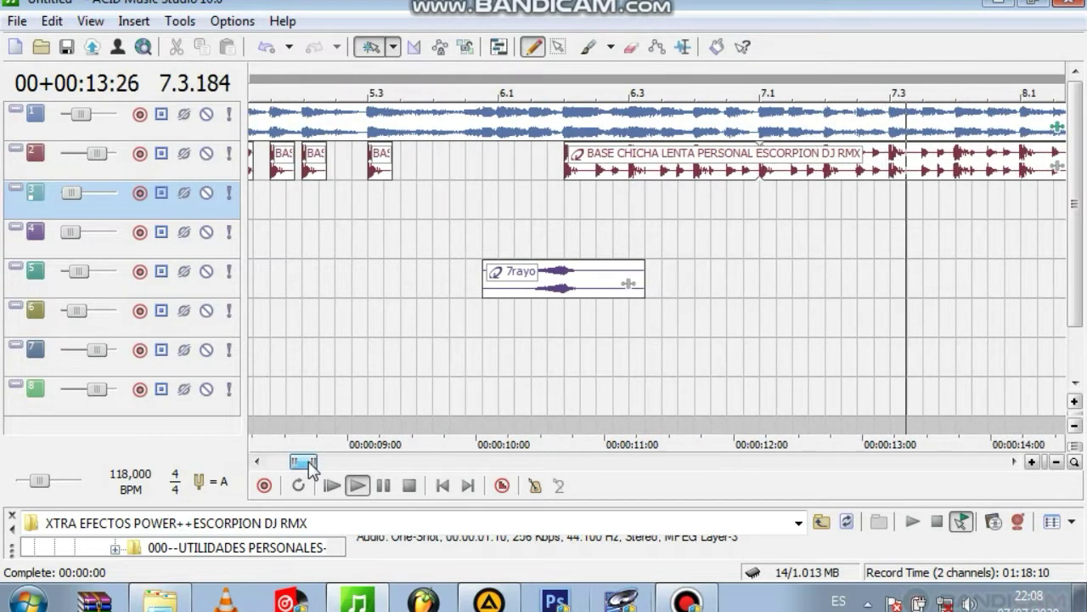
key("space")
Step: Move the 7rayo event one beat later, and cut the base event at 6.3 to delete its part between 6.2 and 6.3
left_click_drag(666, 270, 728, 269)
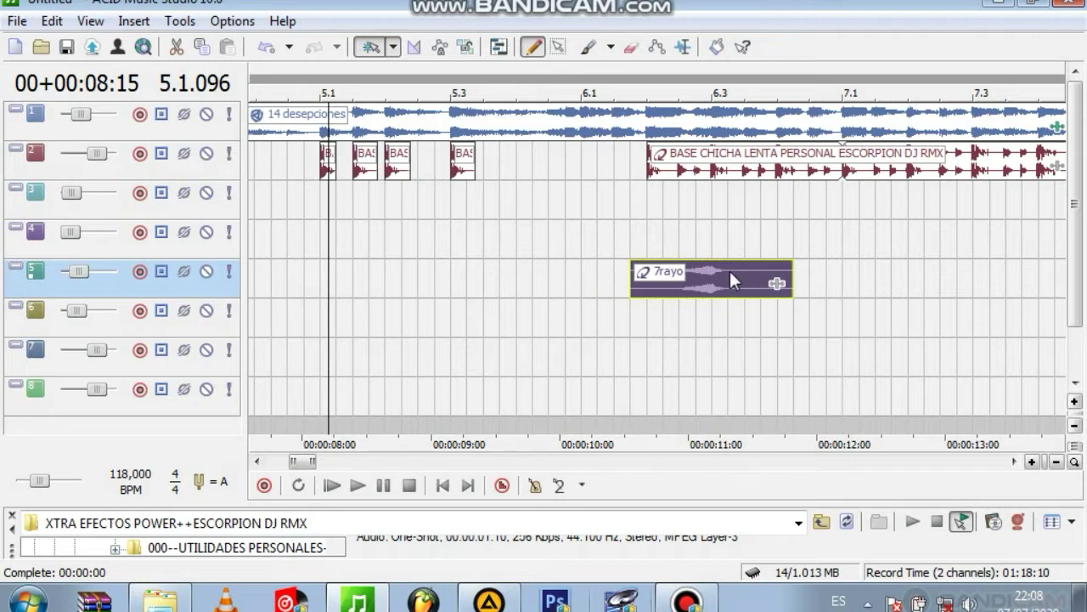
left_click(713, 171)
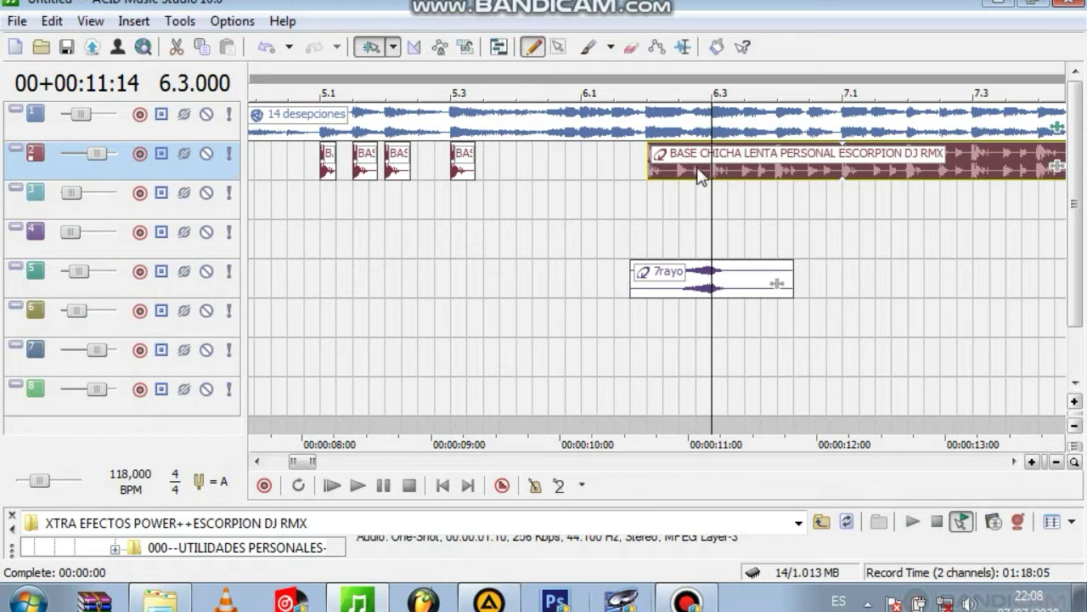
key("s")
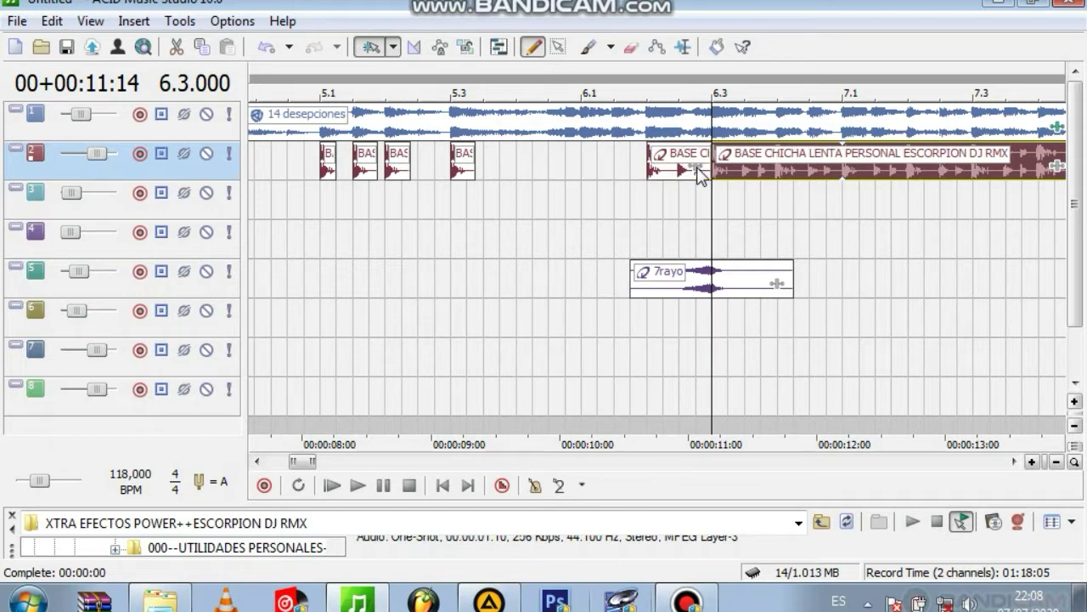
left_click(695, 167)
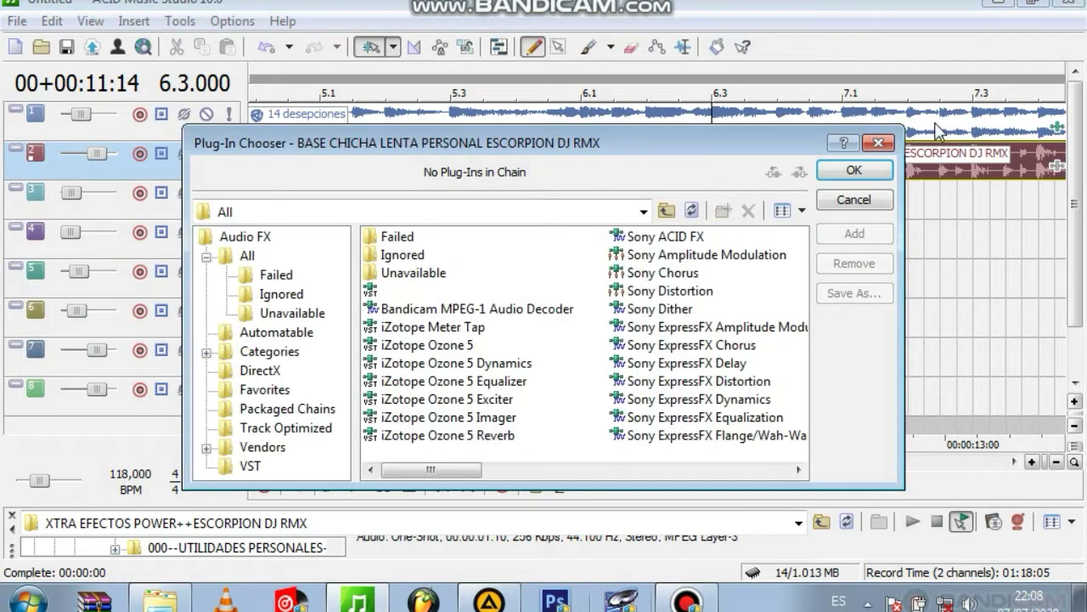
key("Escape")
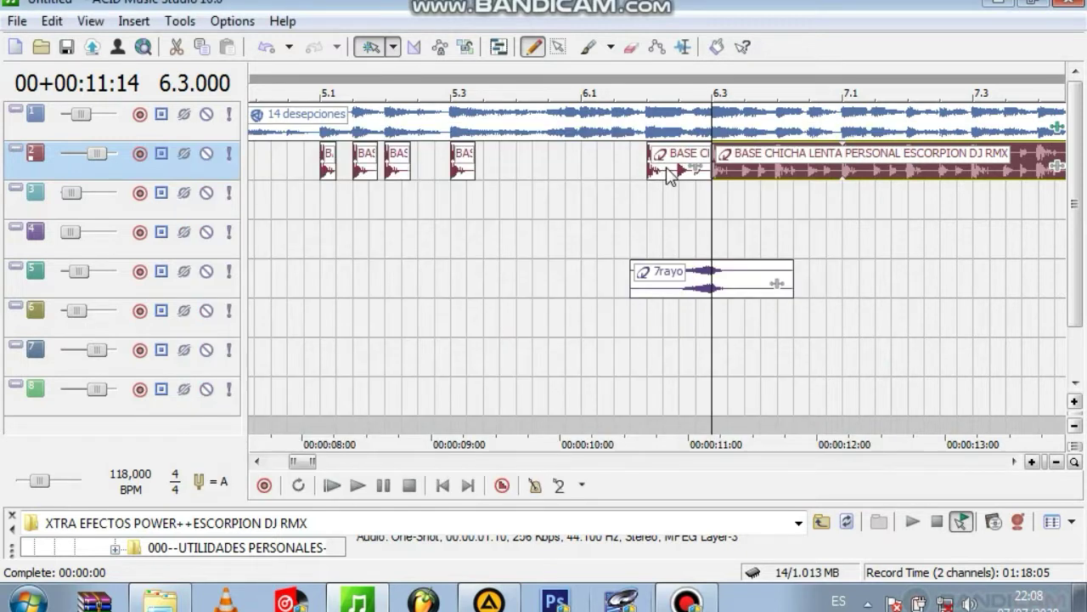
left_click(665, 170)
key("Delete")
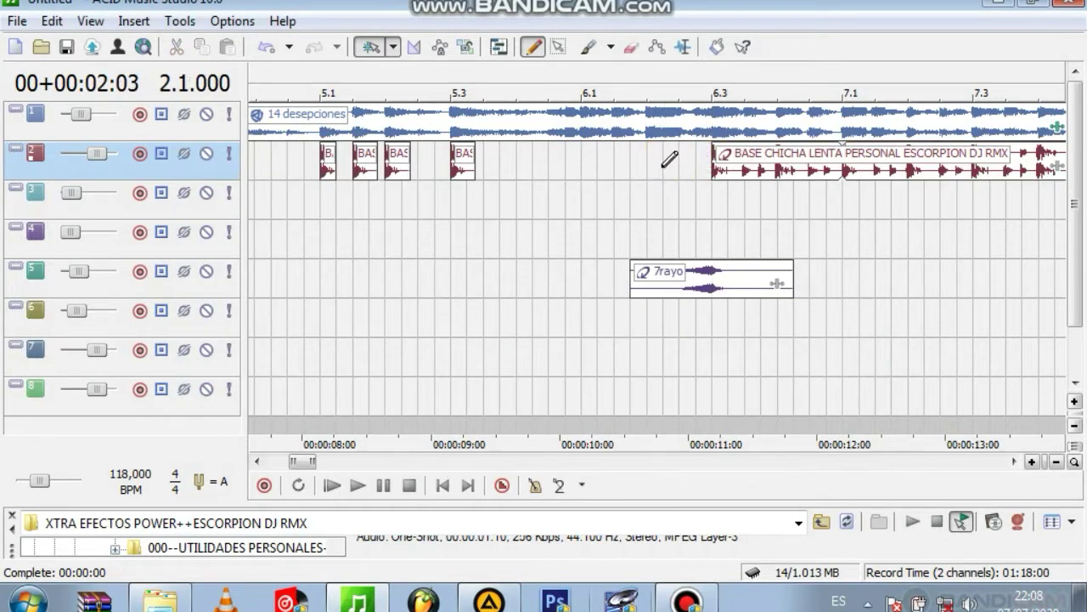
Step: Draw short base hits at 6.2, 6.1.384 and 6.1 while previewing the song from 6.1.096
left_click(595, 199)
key("space")
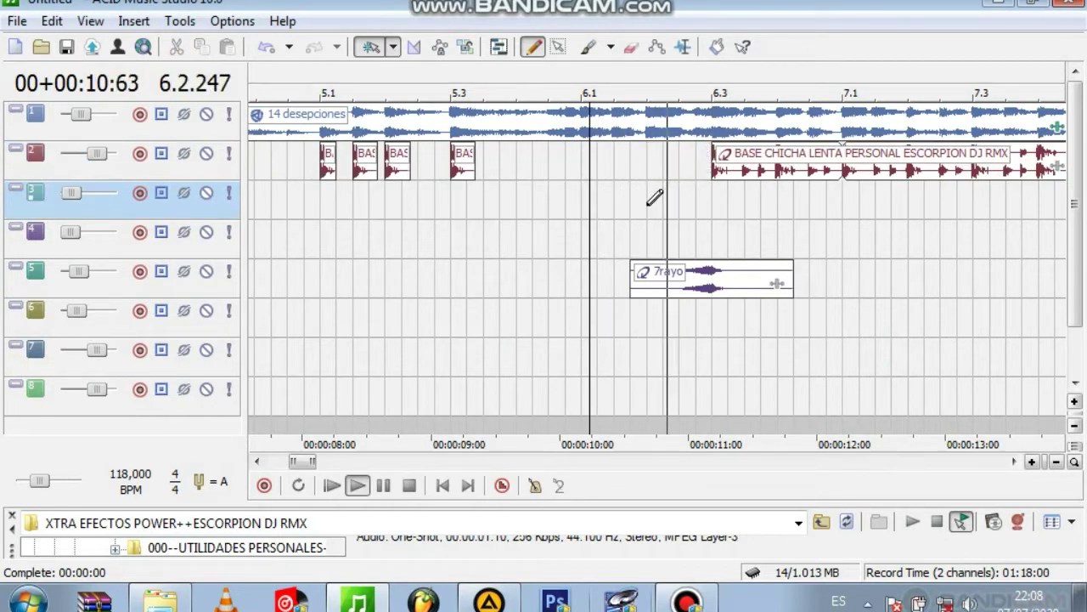
key("space")
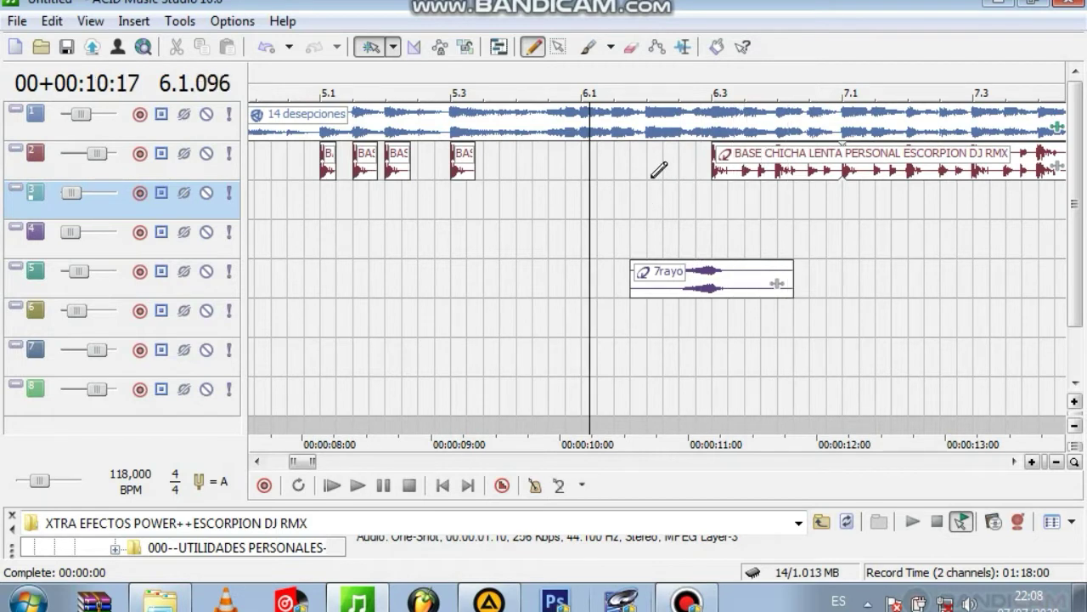
left_click(658, 167)
key("space")
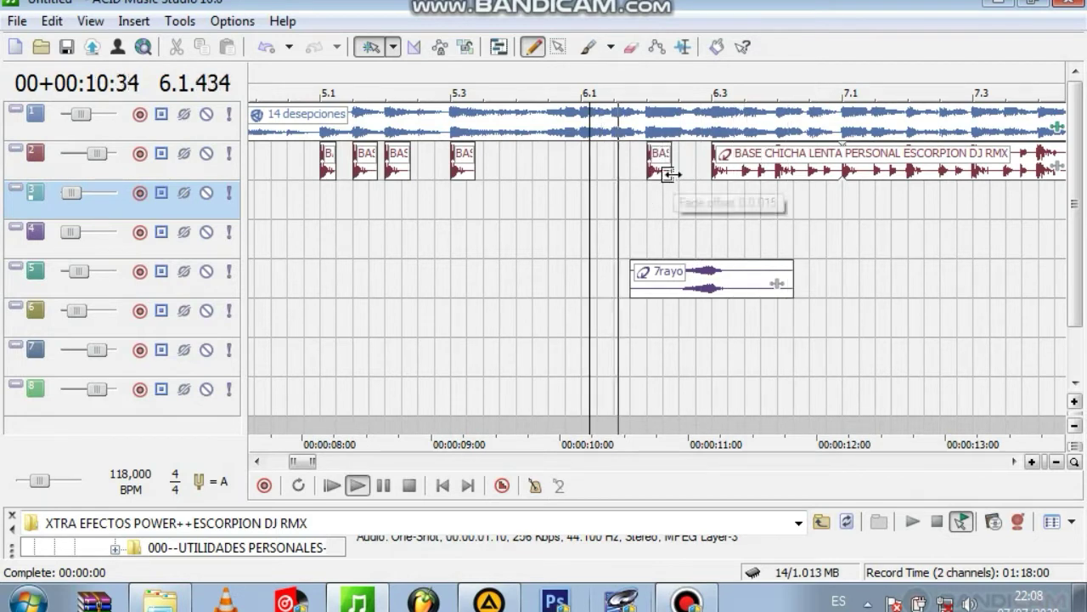
left_click(621, 157)
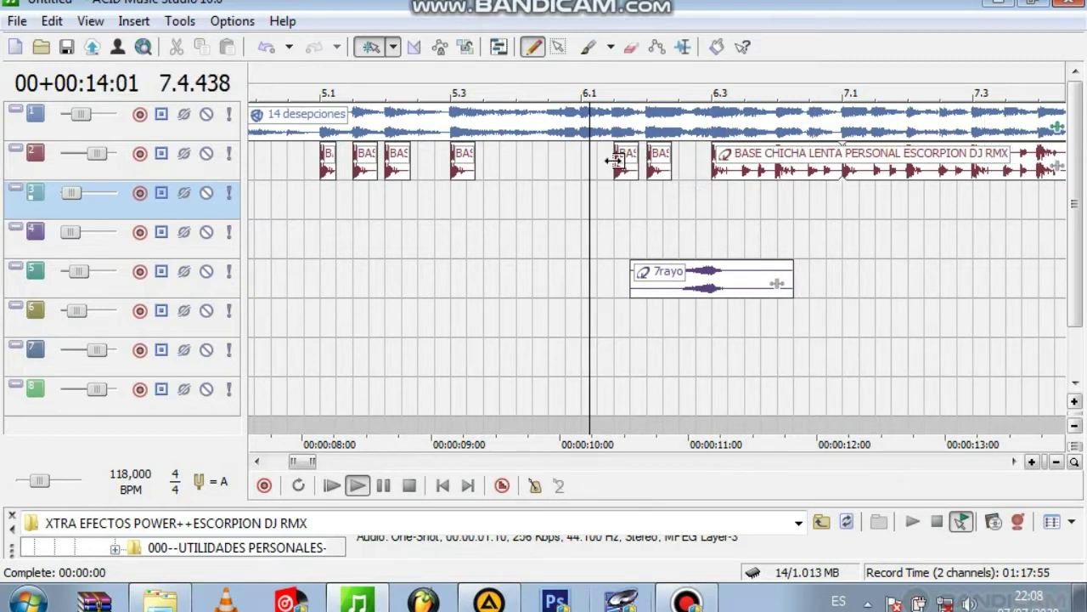
left_click(586, 157)
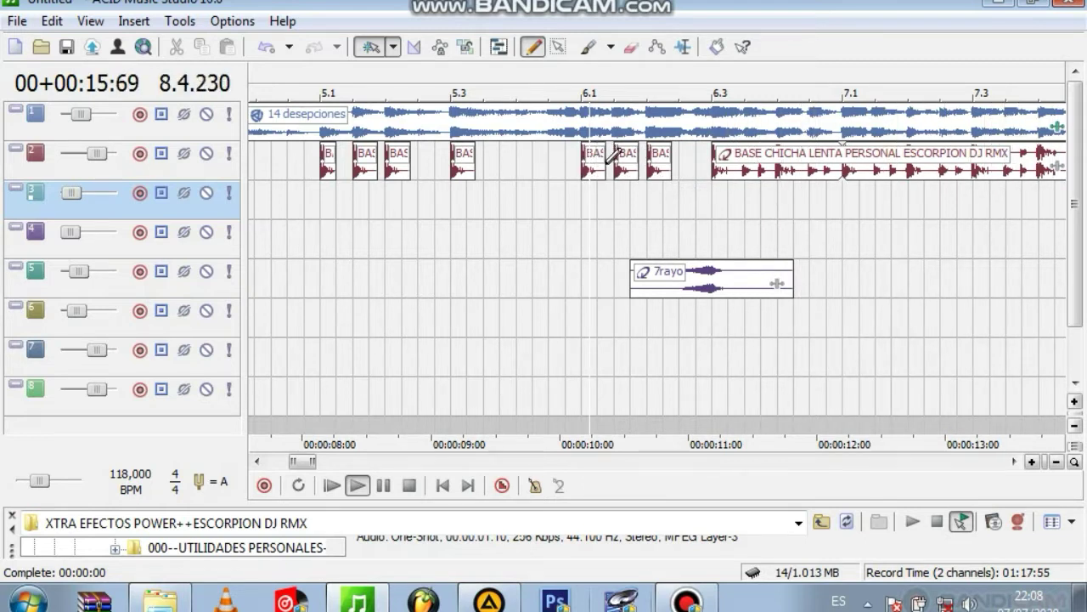
key("space")
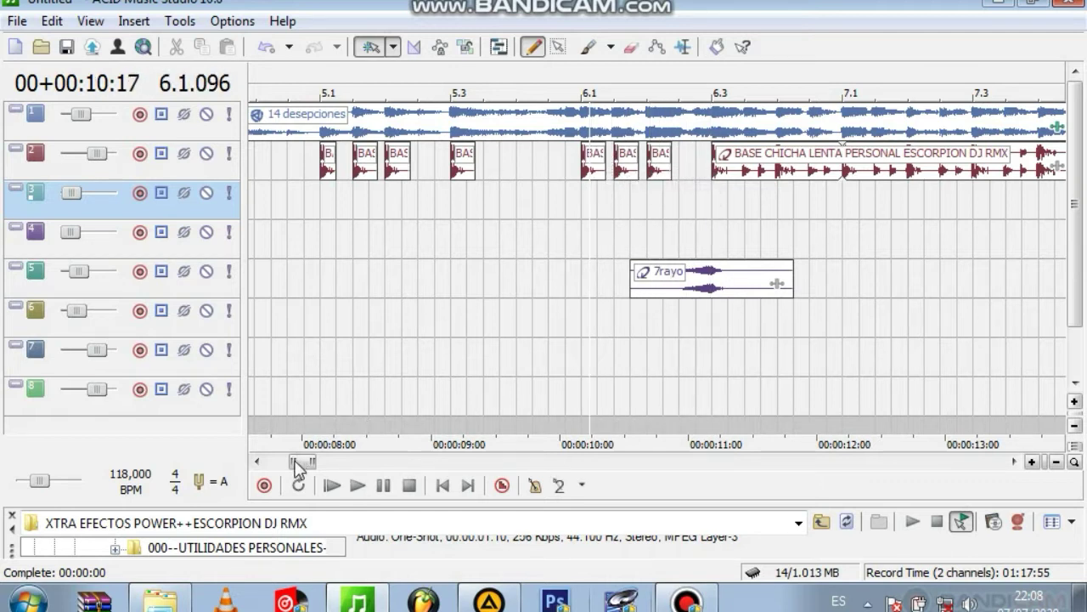
Step: Draw a quick run of short base hits at 6.2.384, 6.2.480 and 6.2.576 leading into 6.3, and preview it from 6.1.096
left_click_drag(296, 464, 301, 460)
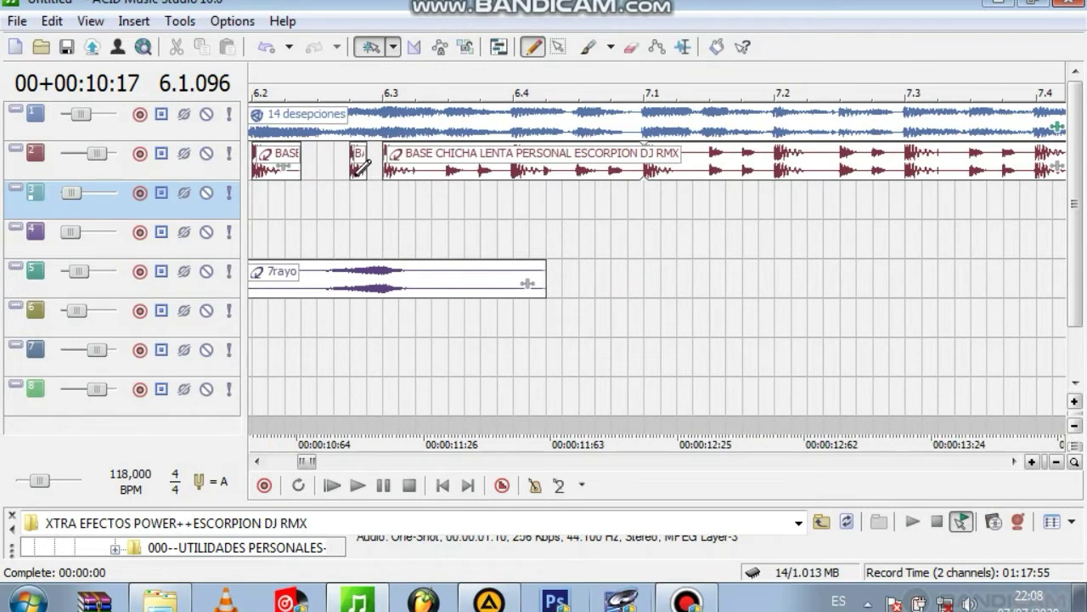
left_click_drag(373, 173, 378, 172)
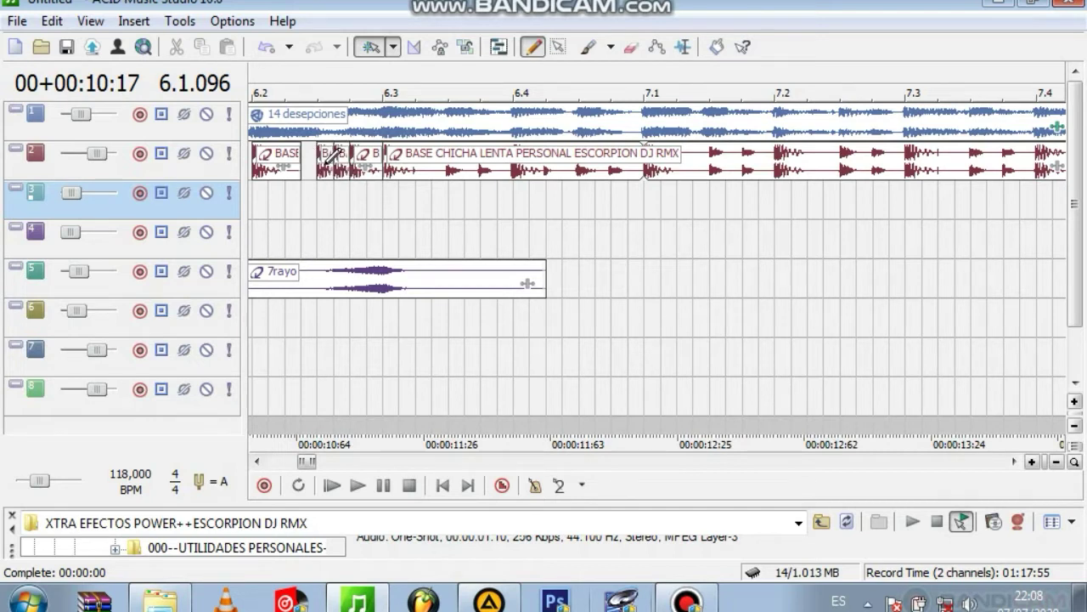
key("space")
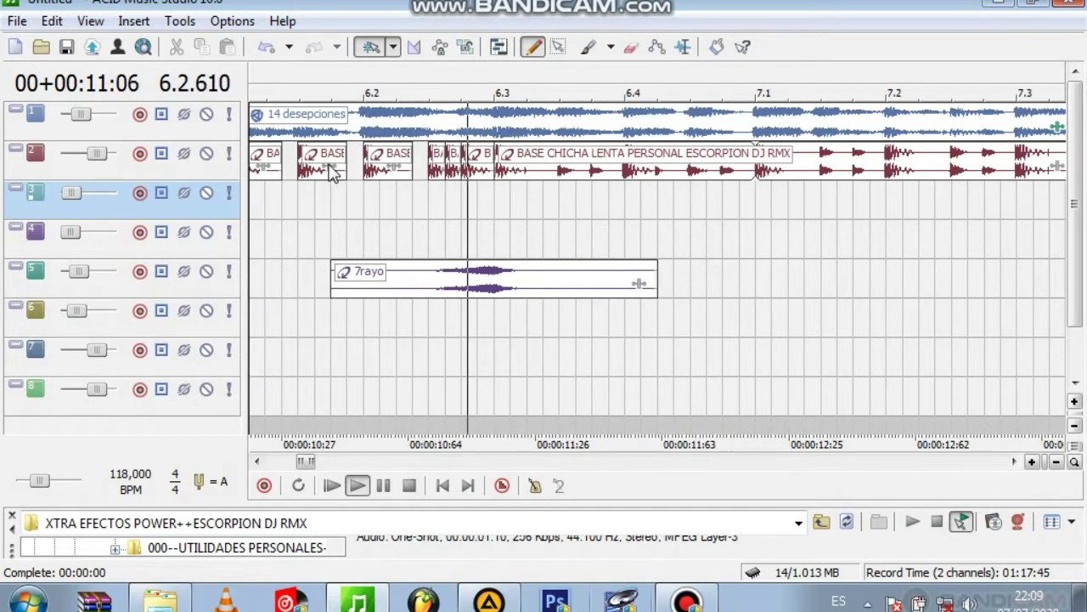
key("space")
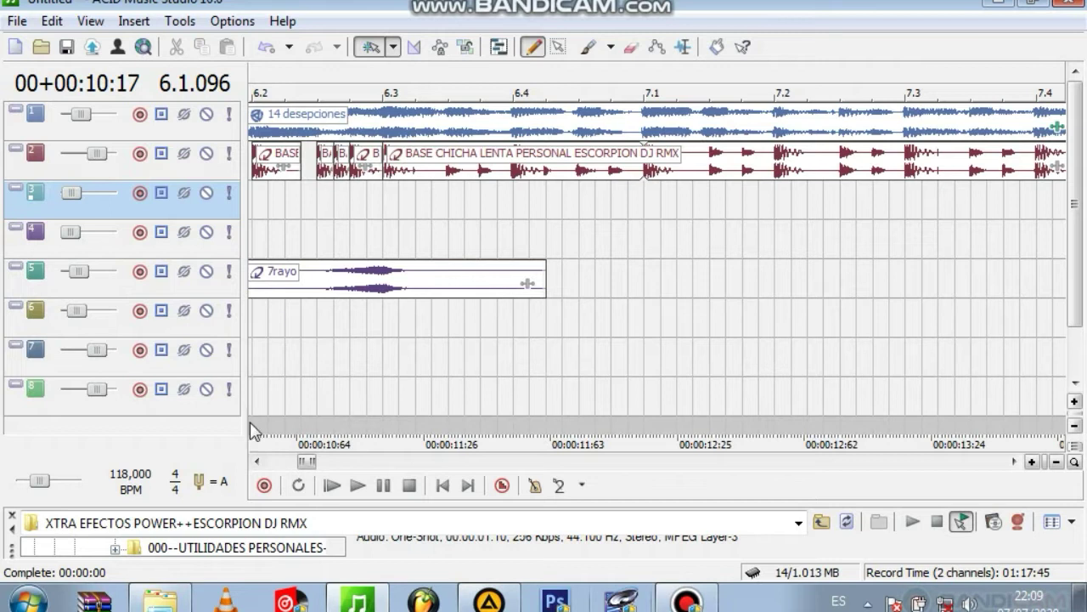
Step: Redraw the base hit at 6.2 as short hits at 6.2, 6.2.096 and 6.2.192, and preview them against the song
left_click(257, 460)
left_click(257, 461)
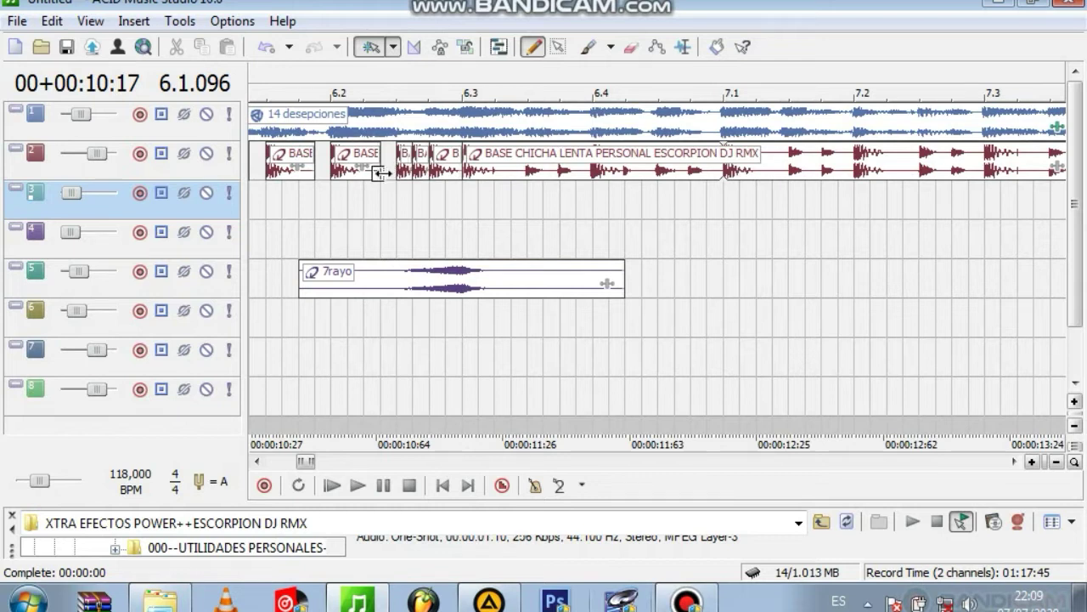
left_click_drag(380, 162, 364, 162)
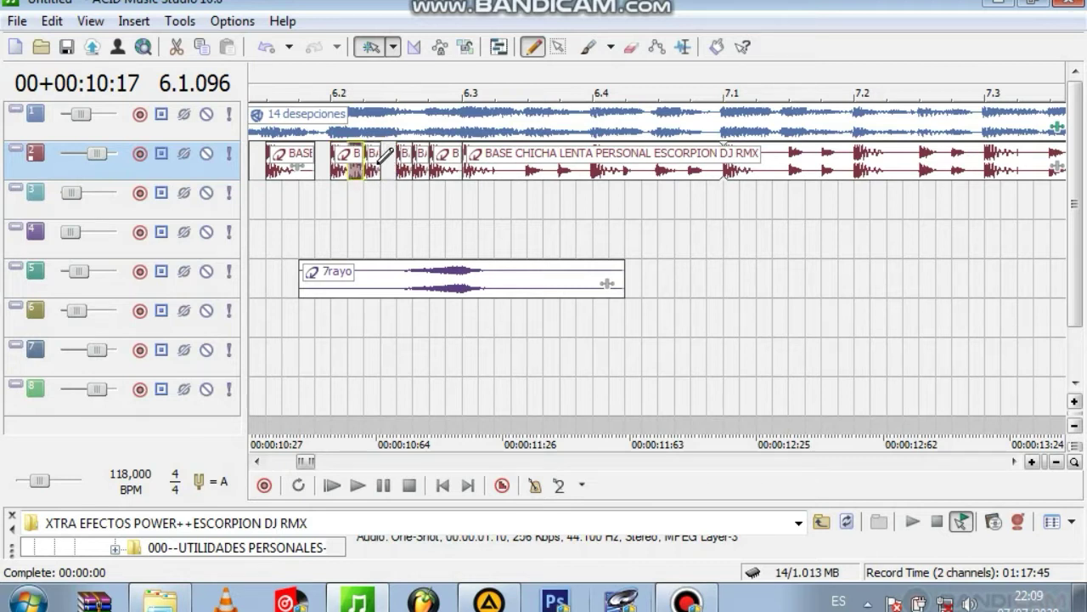
key("space")
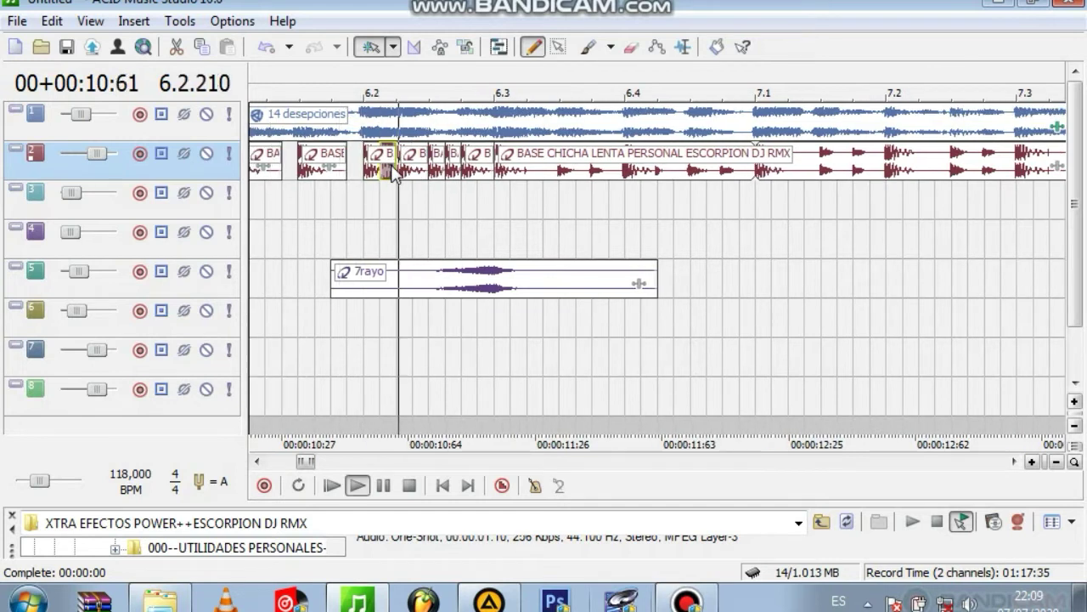
key("space")
key("space")
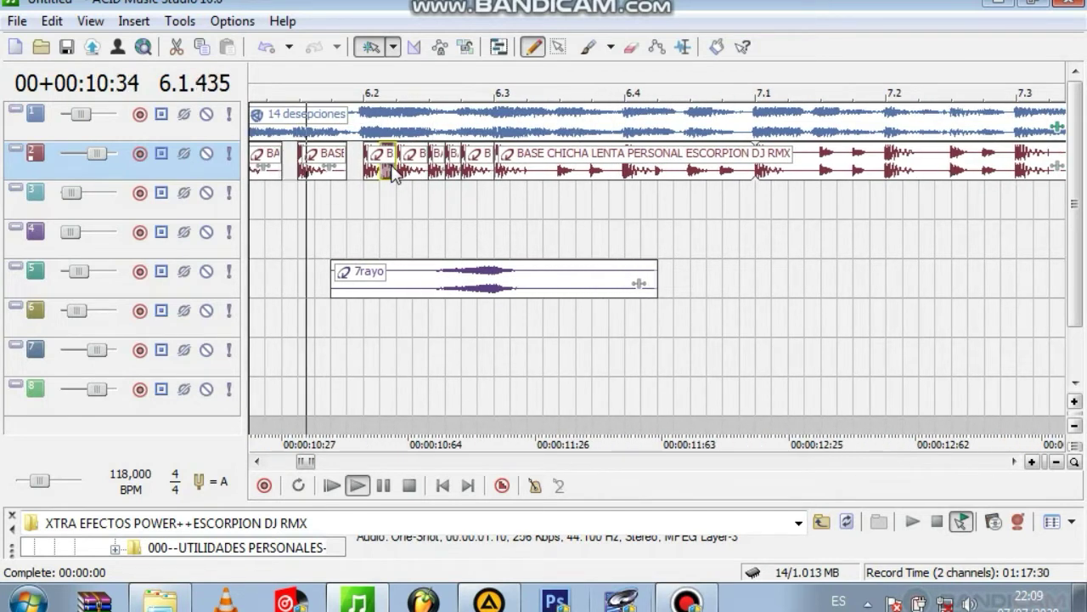
key("space")
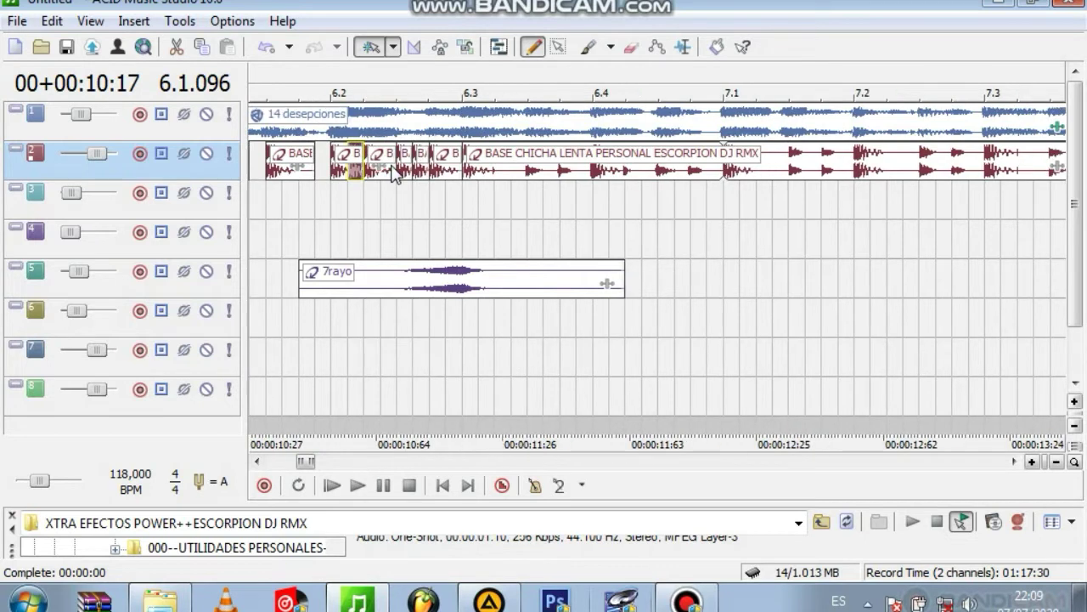
Step: Split the base at 6.3.384 and 6.4, delete the part between, and shorten the 6.3 hit to end at about 6.3.192
left_click(520, 175)
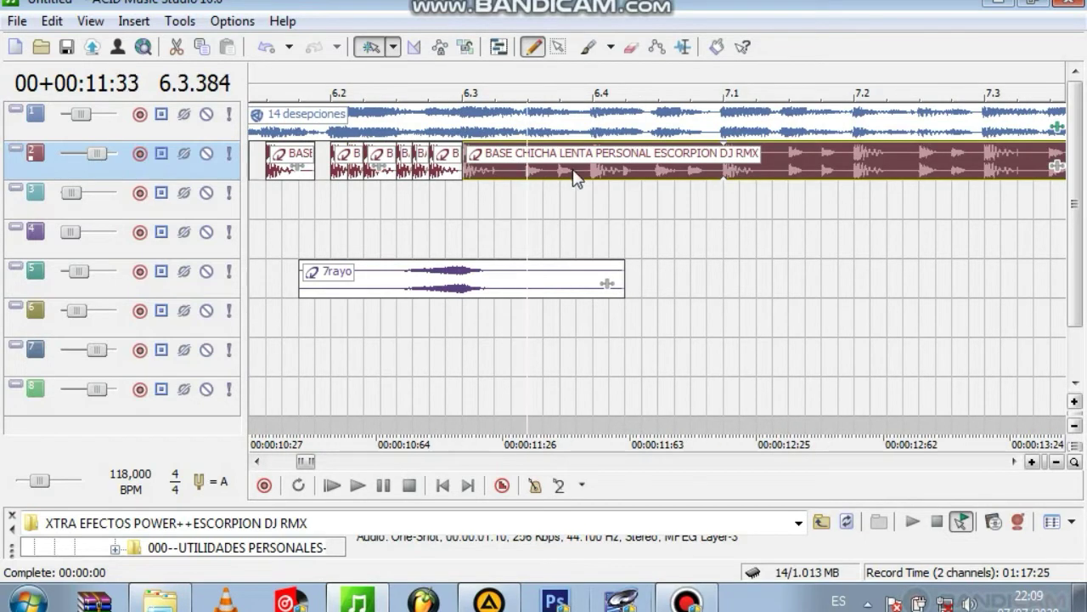
key("s")
left_click(592, 174)
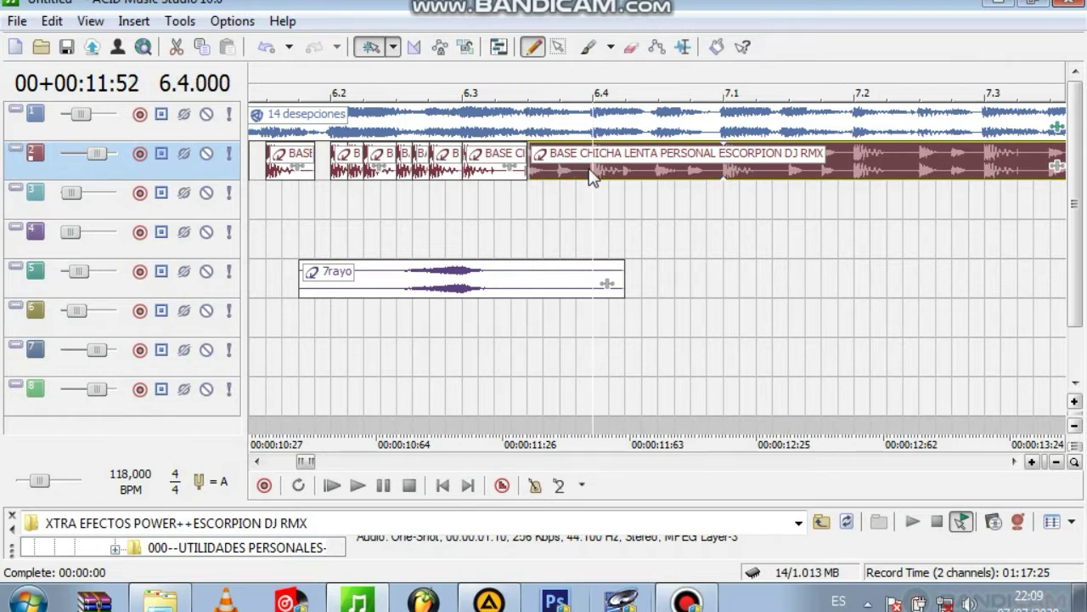
key("s")
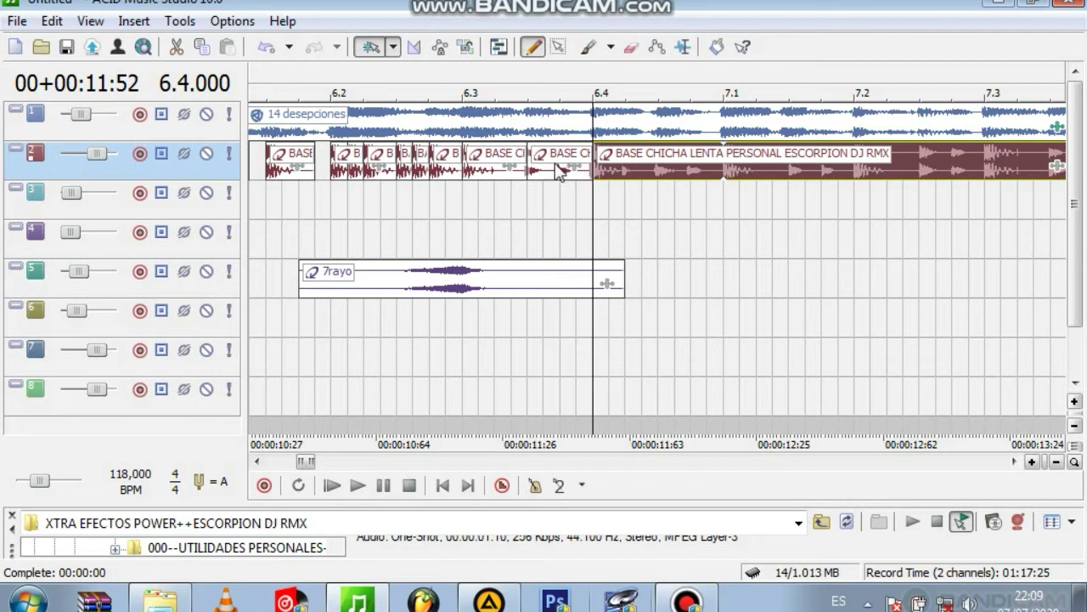
left_click(550, 171)
key("Delete")
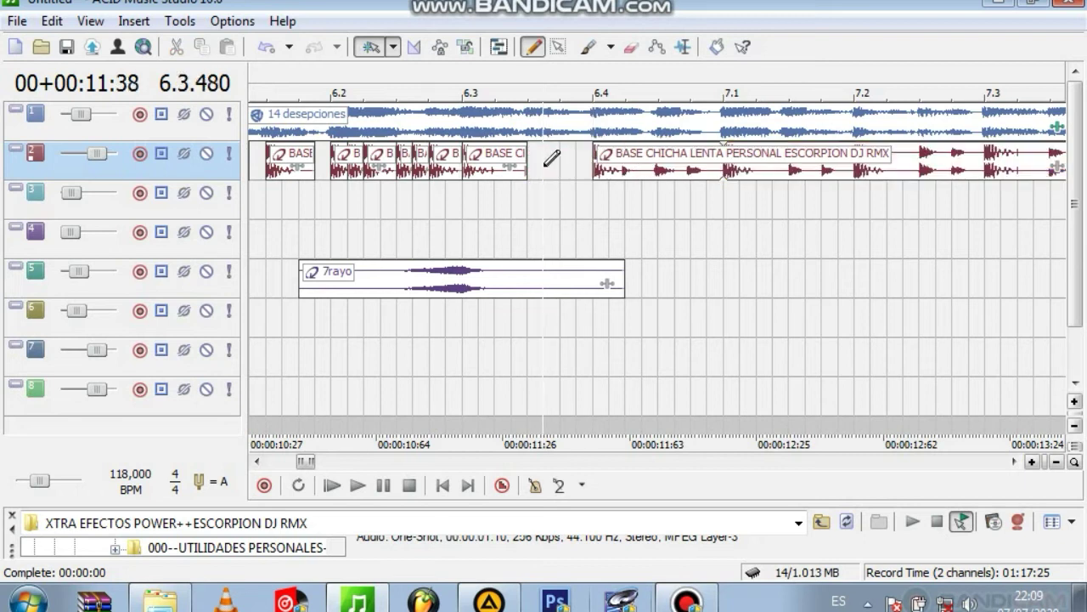
left_click(520, 156)
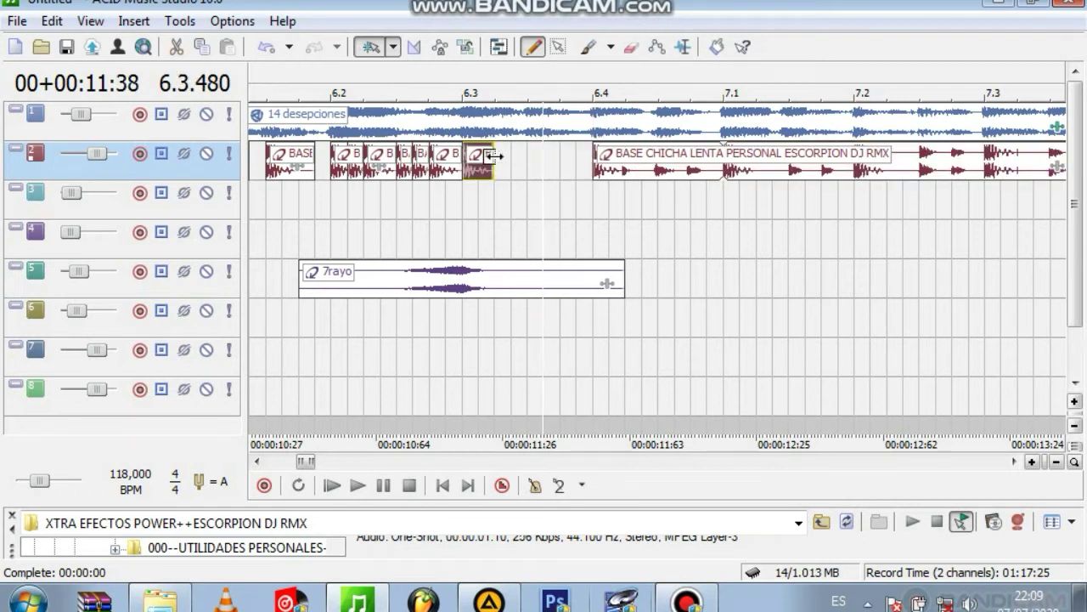
left_click(471, 191)
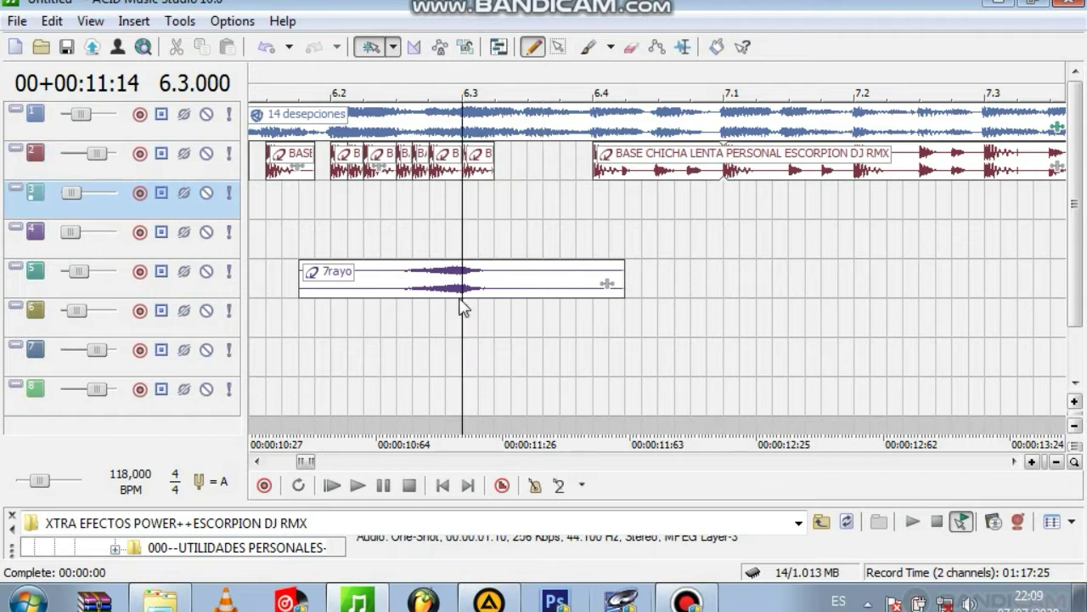
left_click_drag(472, 306, 560, 311)
left_click(490, 330)
key("Delete")
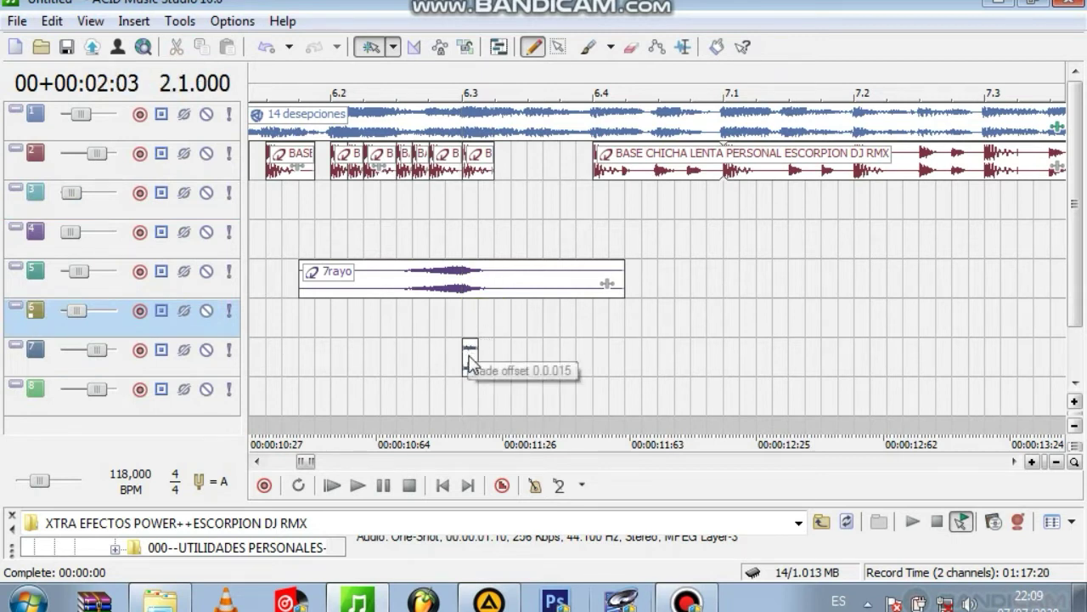
left_click(470, 356)
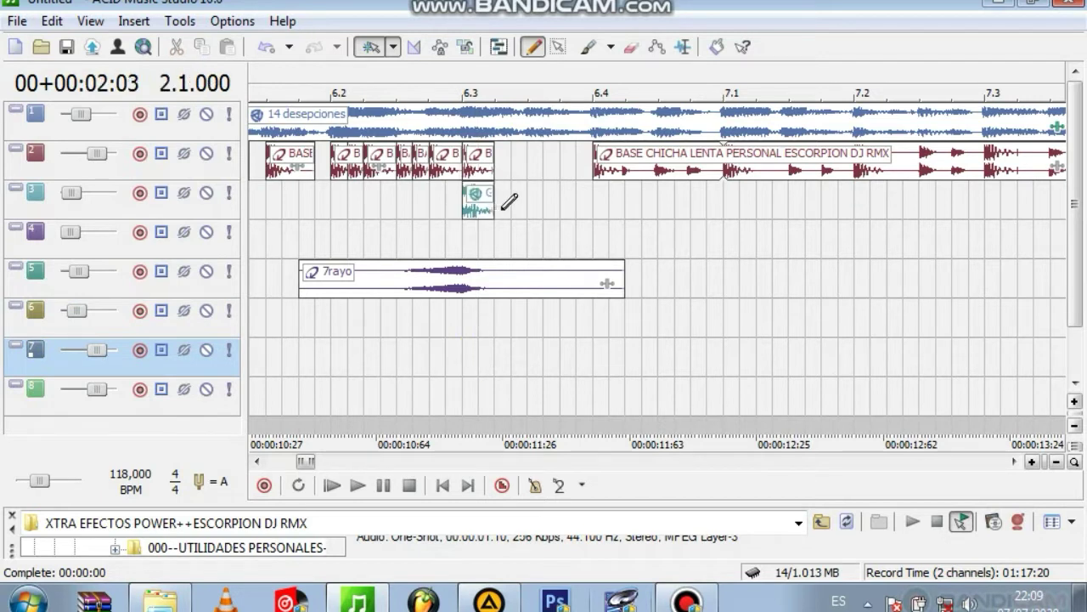
Step: Draw GOLPE 1 on track 3 at 6.3 and again at 6.4, extending the second event to just before 7.3
left_click_drag(626, 204, 745, 204)
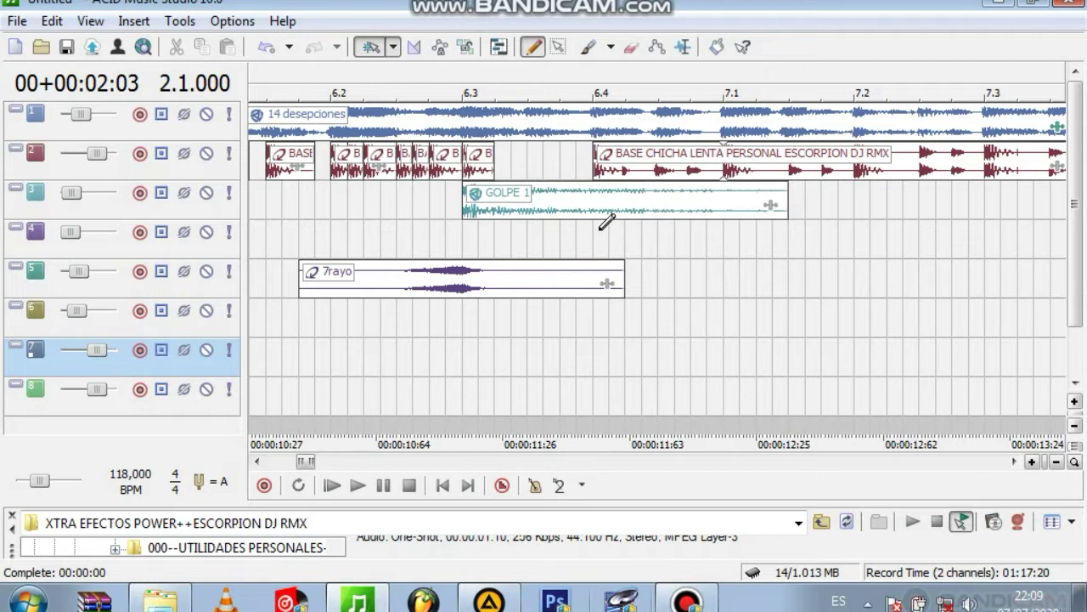
mouse_move(808, 203)
left_mouse_down()
mouse_move(945, 209)
mouse_move(689, 204)
left_mouse_up()
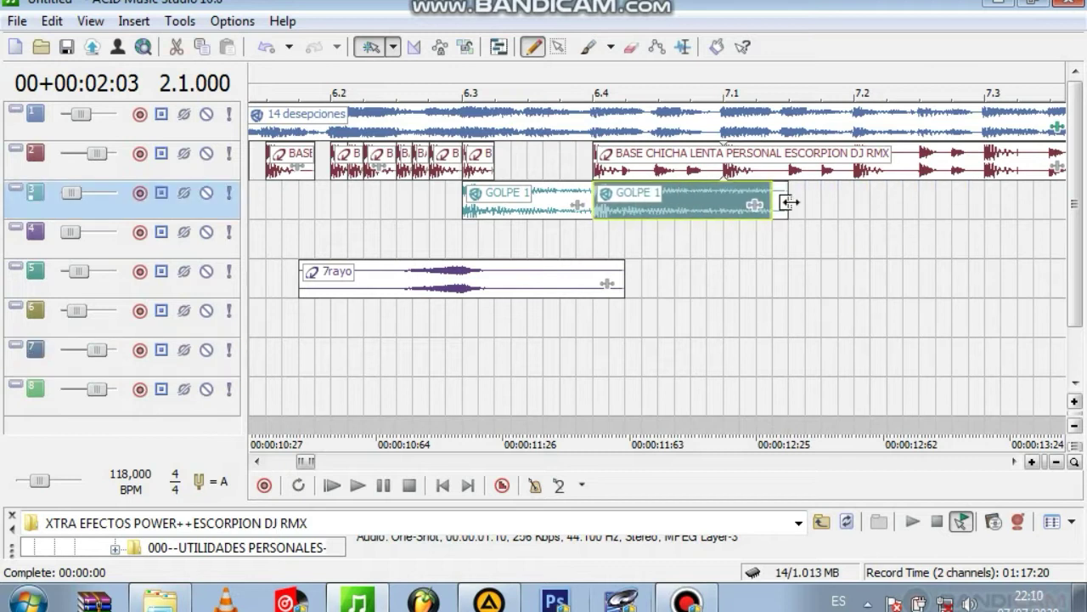
left_click_drag(773, 196, 959, 215)
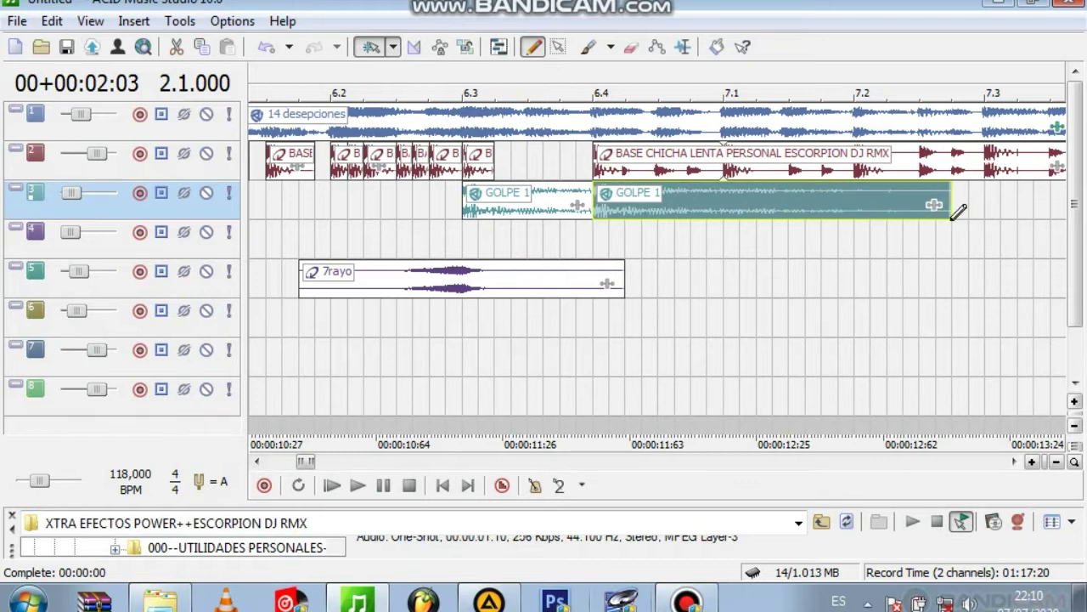
Step: Preview the remix from 2.1 into measure 7, and move the 7rayo event one beat later
key("space")
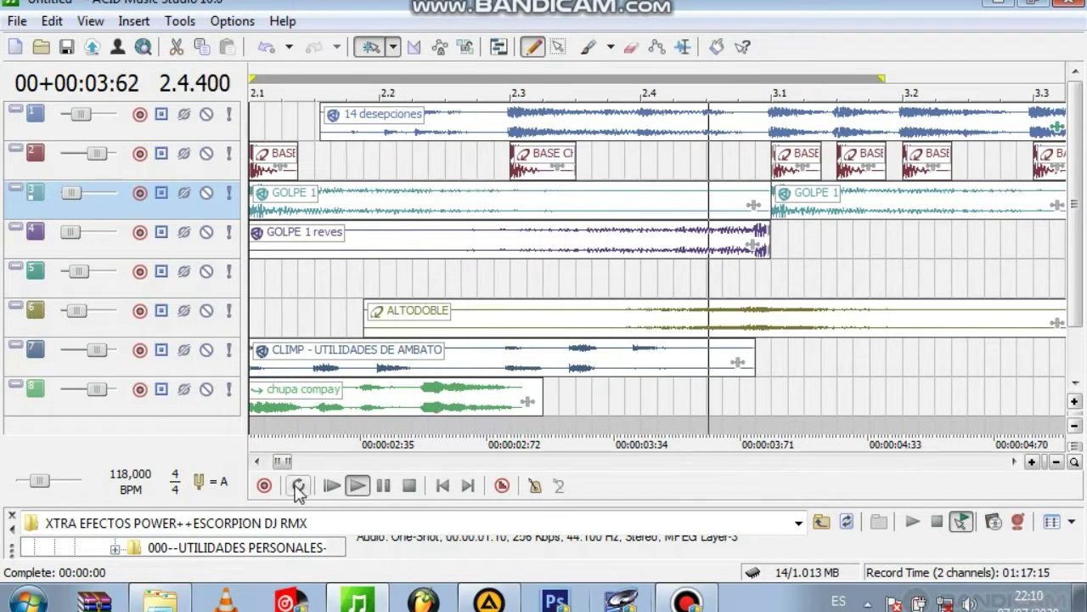
left_click_drag(291, 462, 339, 462)
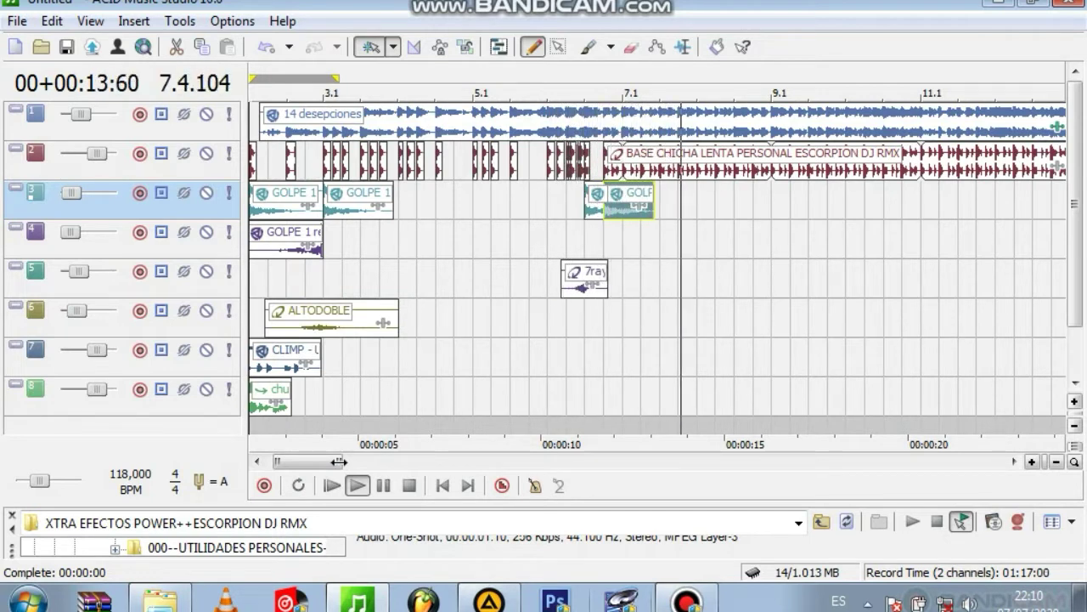
left_click_drag(577, 293, 595, 292)
key("space")
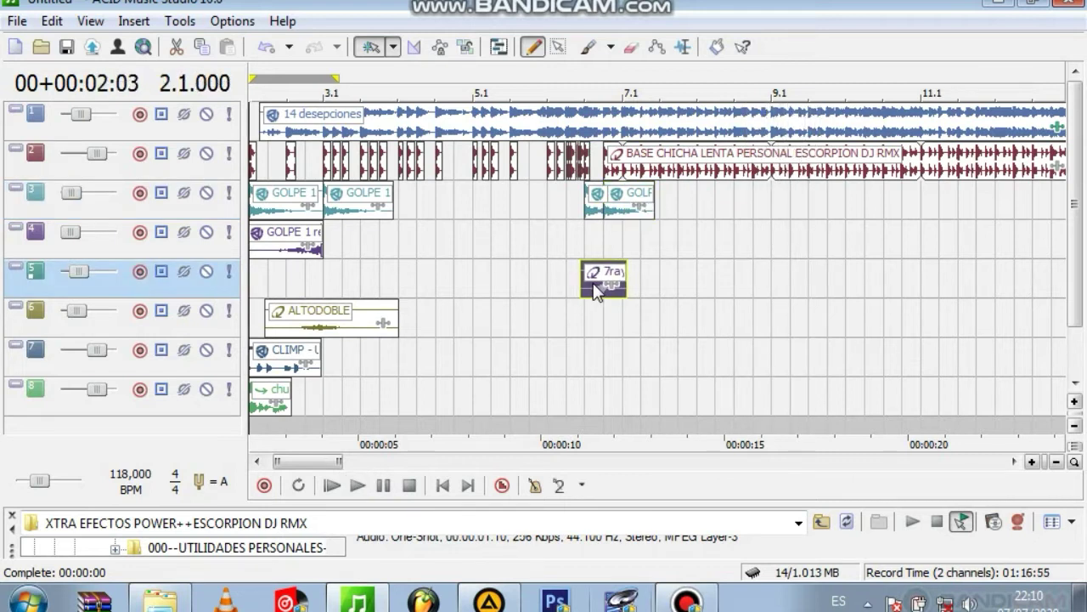
Step: Add an ALTODOBLE event on track 6 from 5.4 to just before 7.3, and preview the remix from 2.1
key("space")
left_click(540, 320)
left_click_drag(597, 321, 600, 325)
left_click(597, 329)
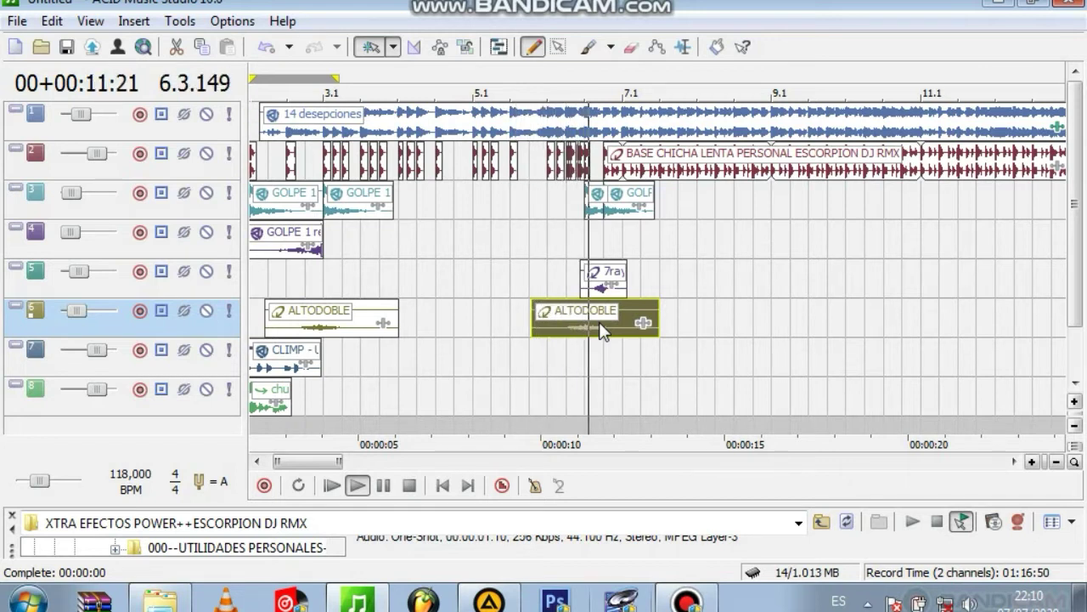
key("space")
key("space")
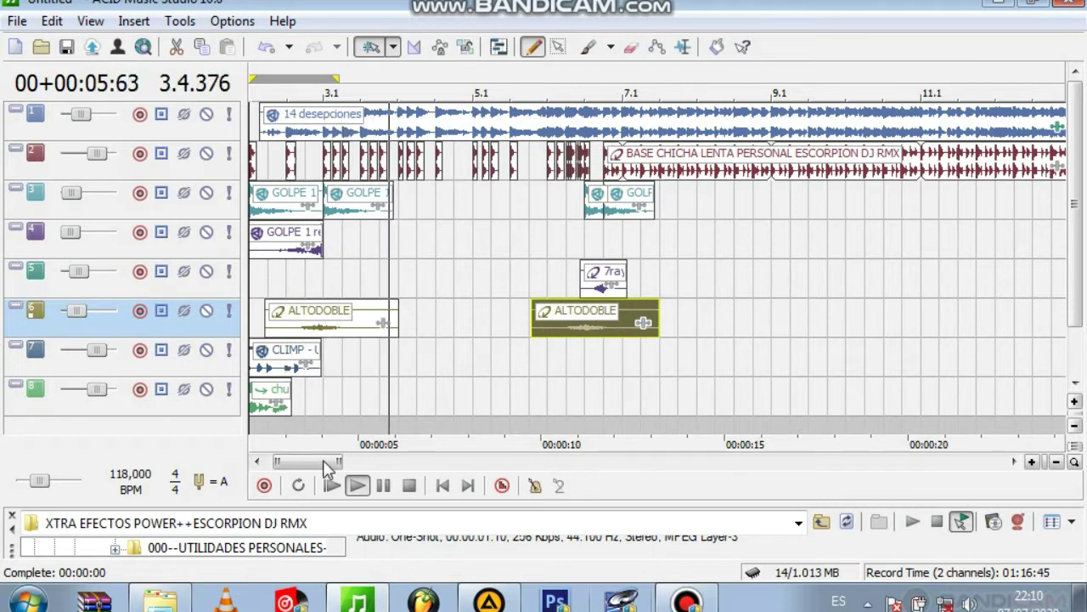
left_click_drag(338, 462, 316, 462)
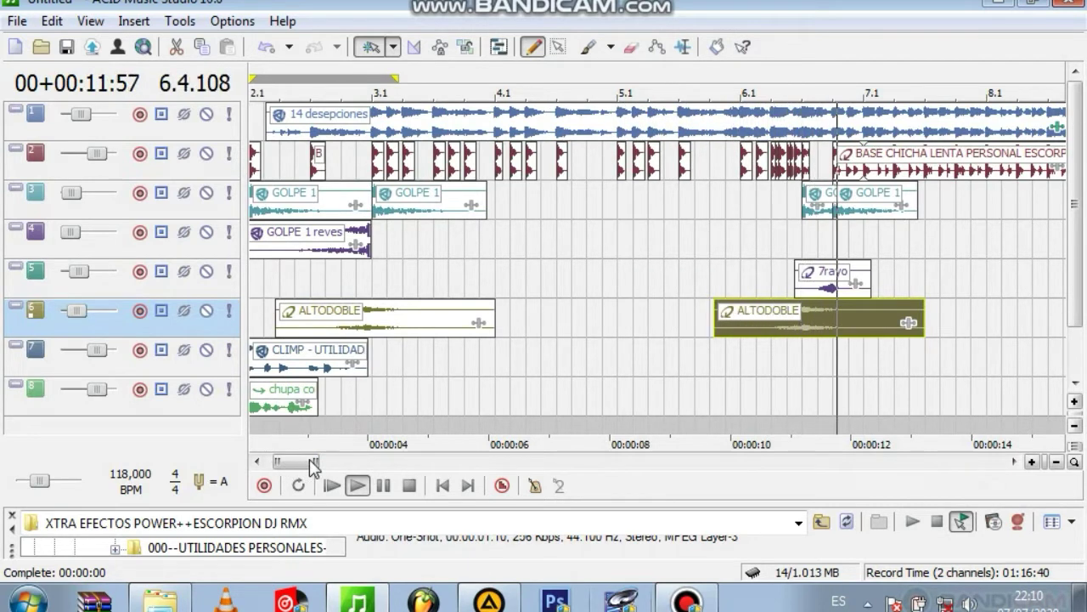
left_click_drag(319, 460, 297, 459)
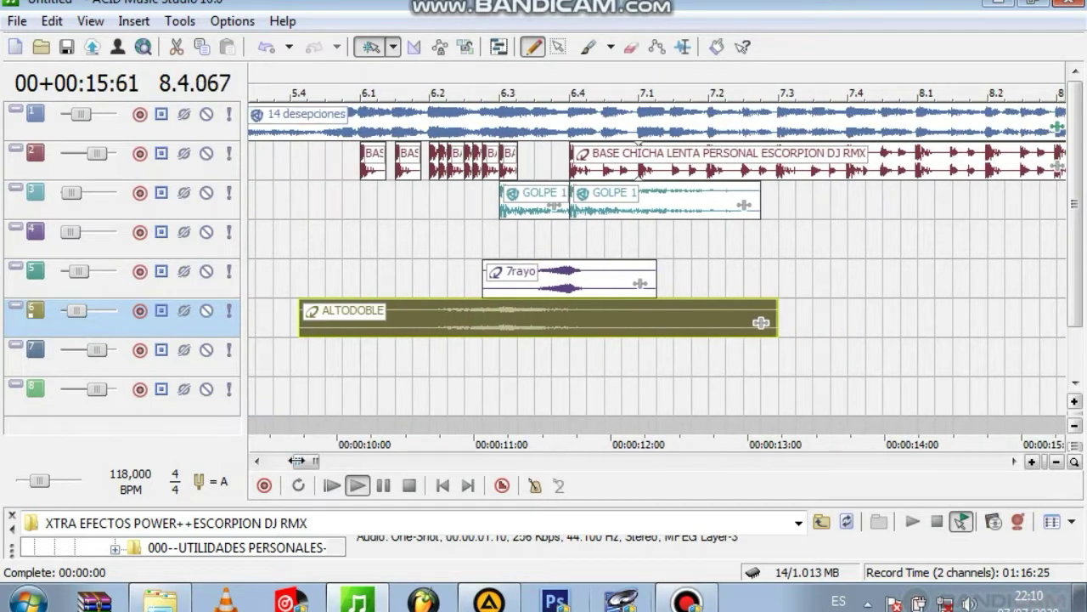
key("space")
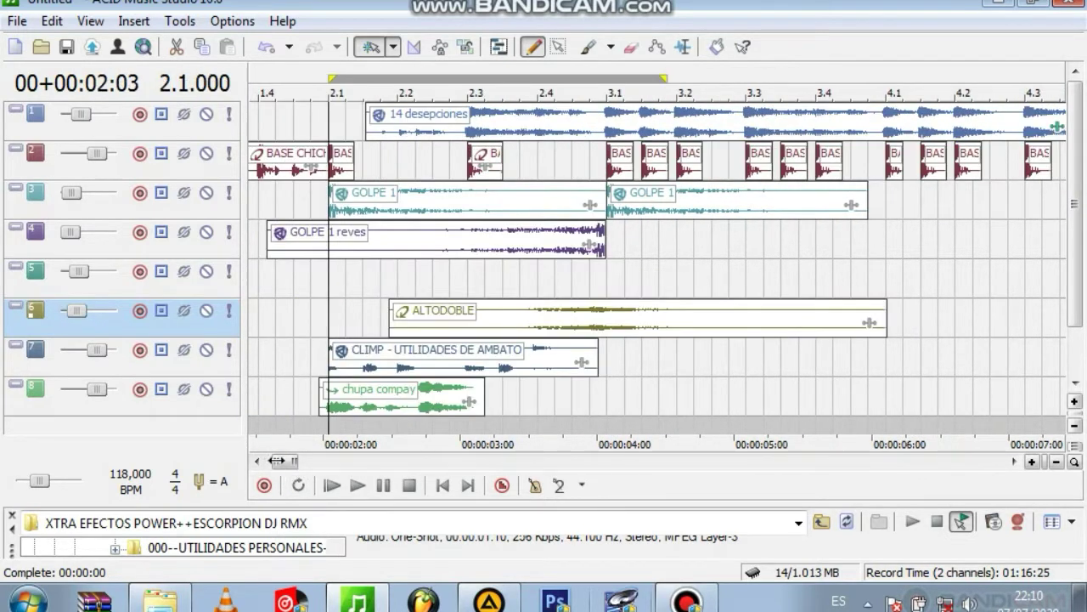
Step: Extend the base hit at 6.3 until it meets the base event at 6.4, and preview the remix from 2.1
left_click_drag(276, 460, 304, 466)
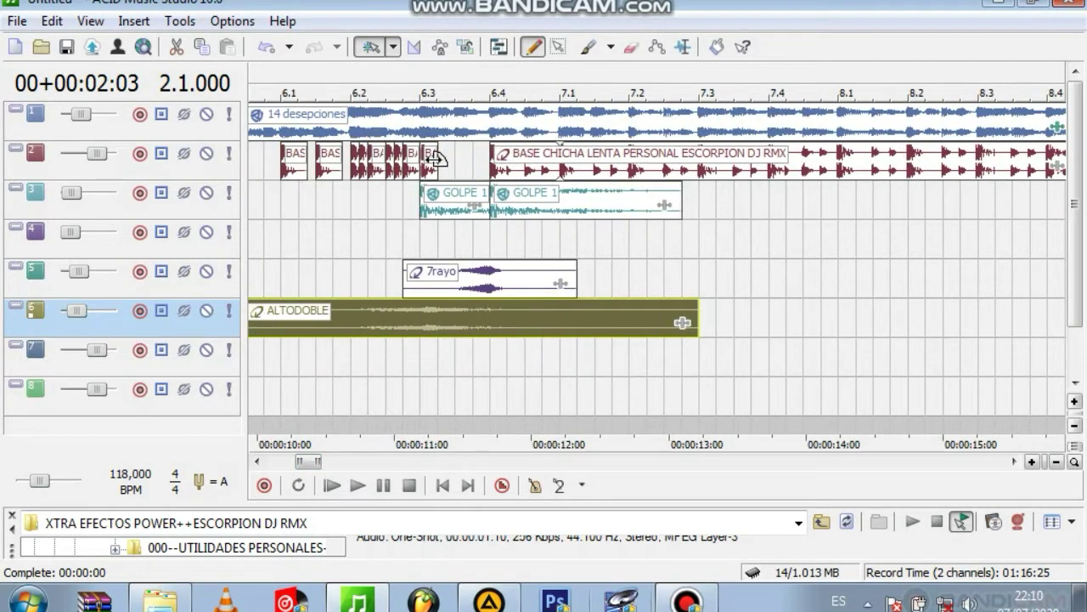
left_click_drag(435, 157, 450, 156)
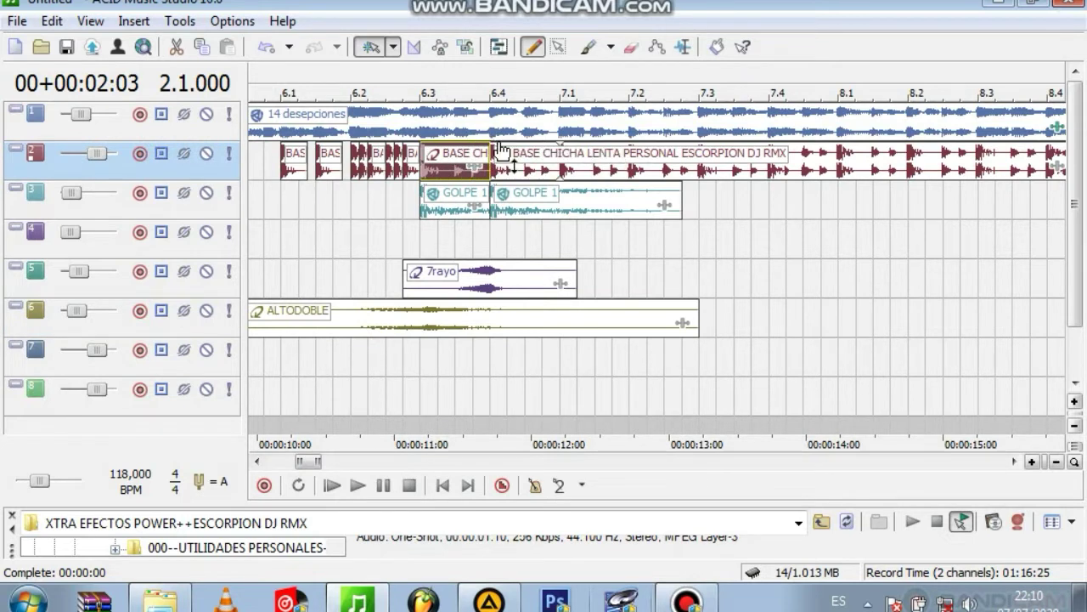
key("space")
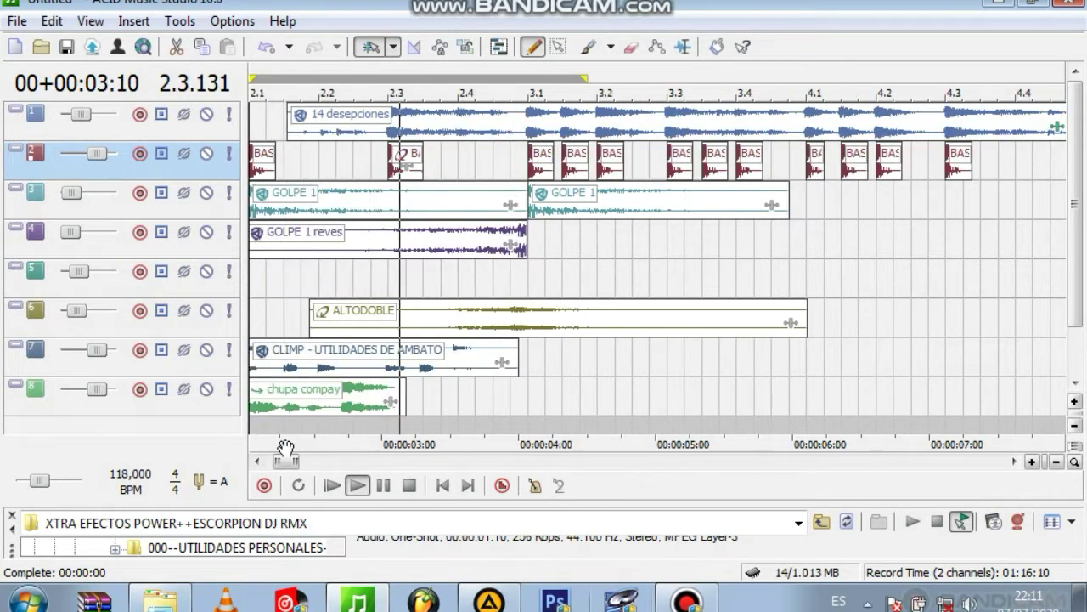
left_click(355, 460)
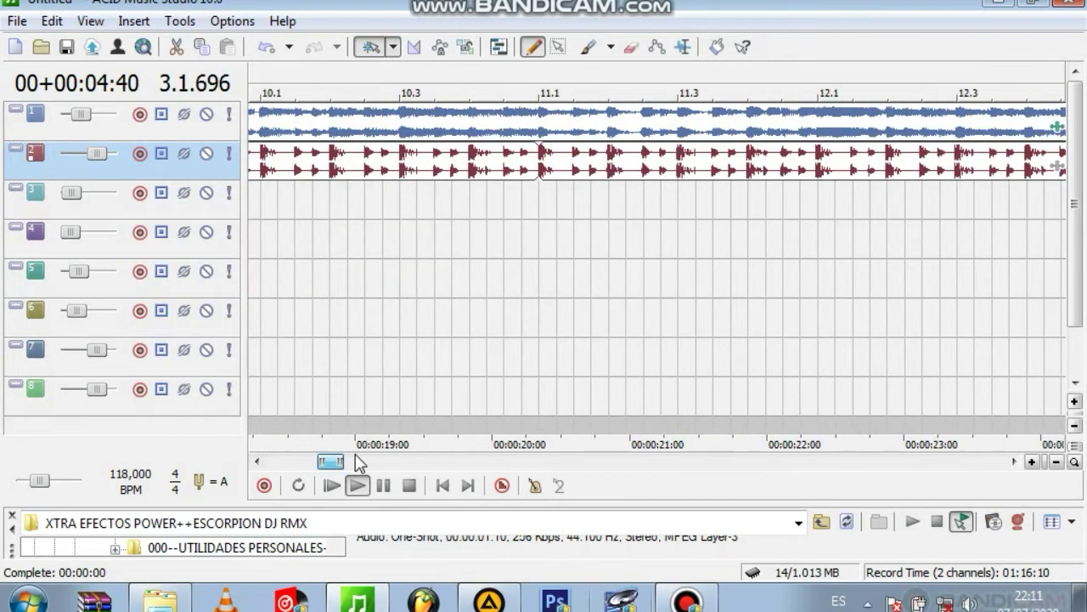
left_click_drag(347, 460, 290, 461)
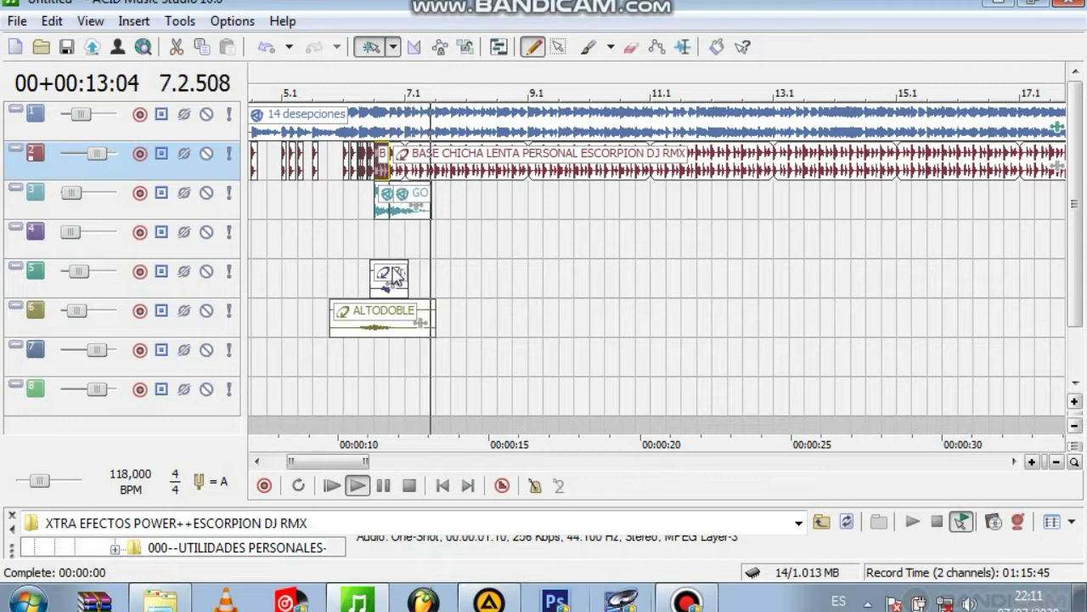
Step: Delete the short clip on track 5 near measure 7.1 and the second, overlapping GOLPE clip on track 3 above it
left_click(378, 290)
key("Delete")
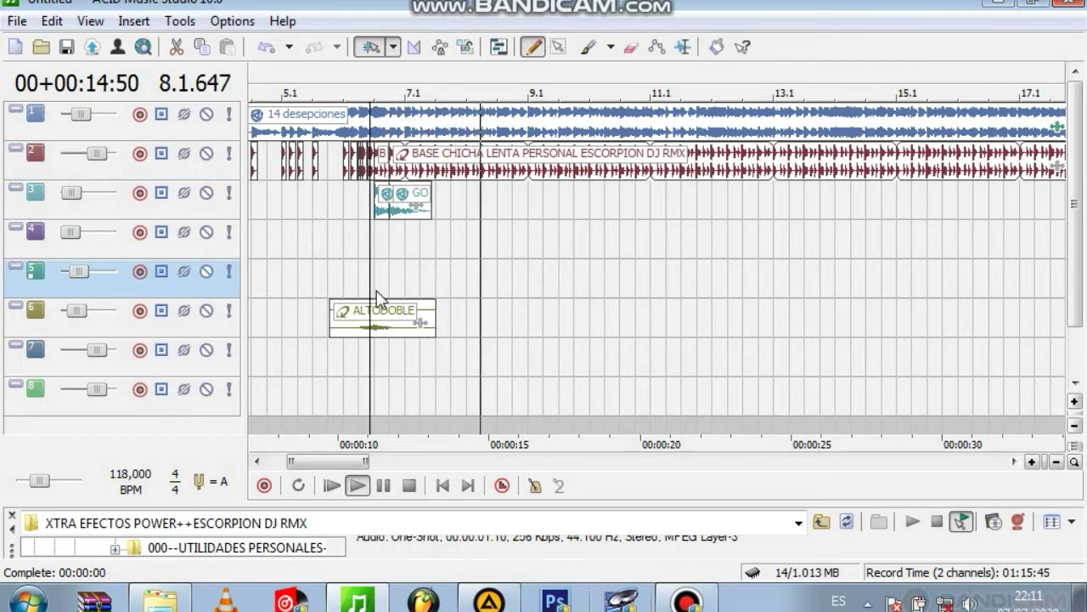
left_click(565, 227)
left_click(557, 240)
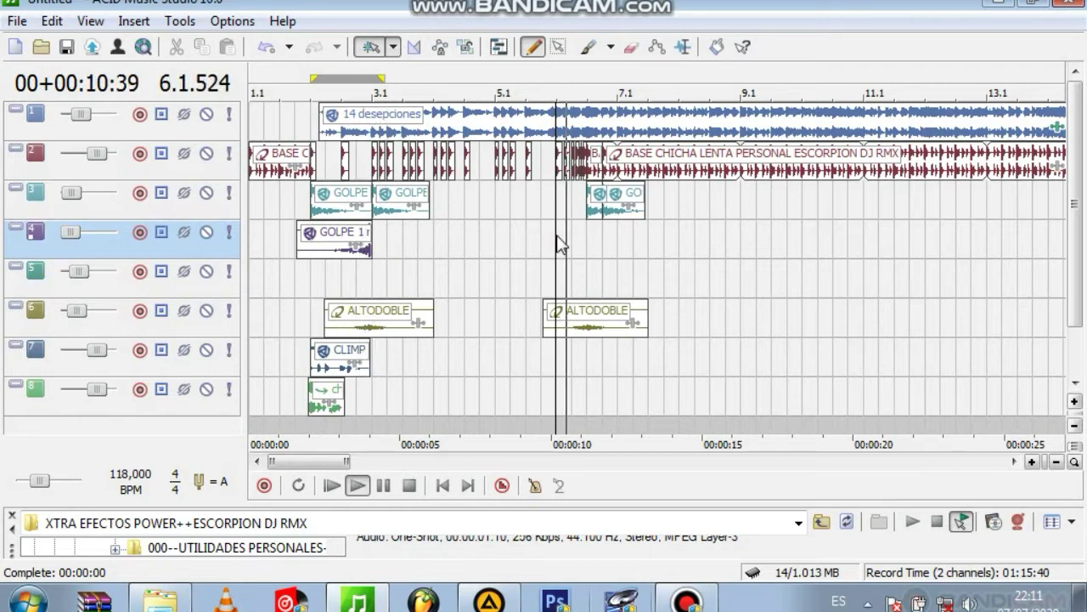
left_click(618, 207)
key("Delete")
Step: Play the mix from measure 2.1 and examine the transition around measures 6 to 8
key("space")
key("space")
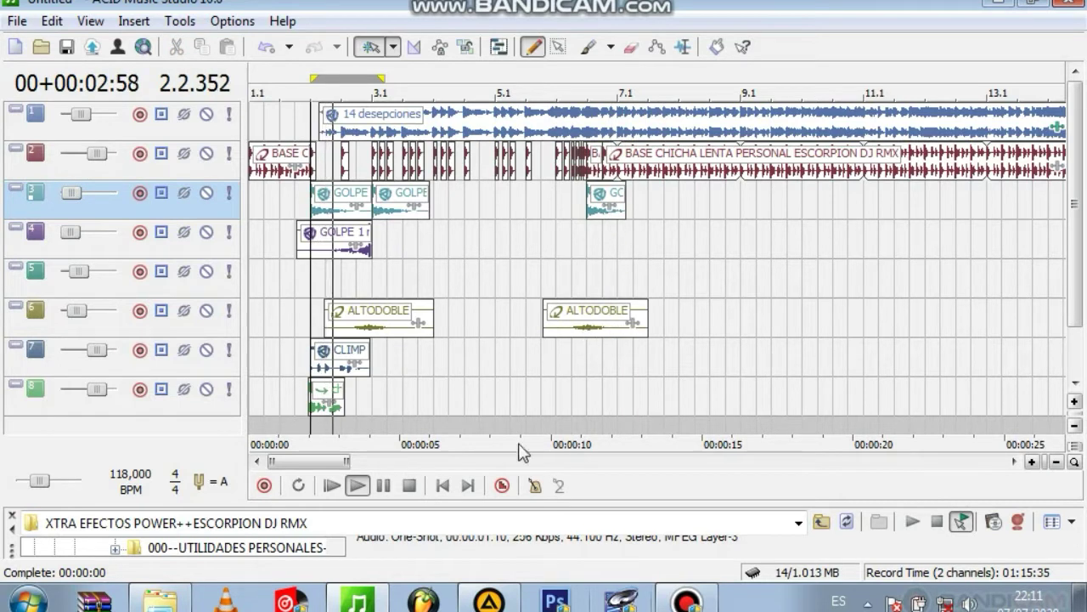
left_click_drag(346, 462, 295, 462)
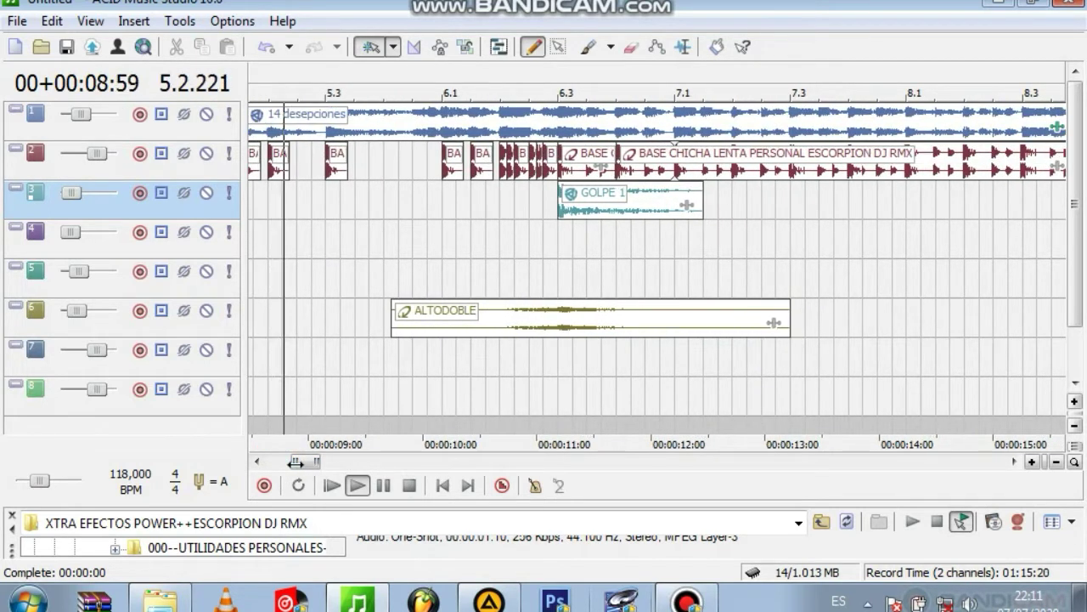
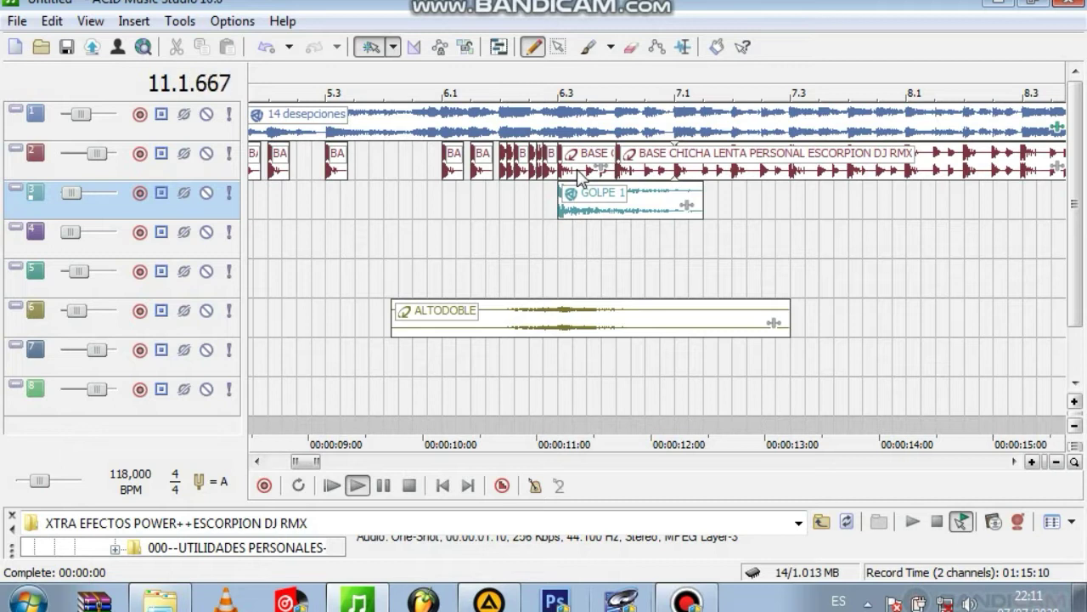
key("space")
key("space")
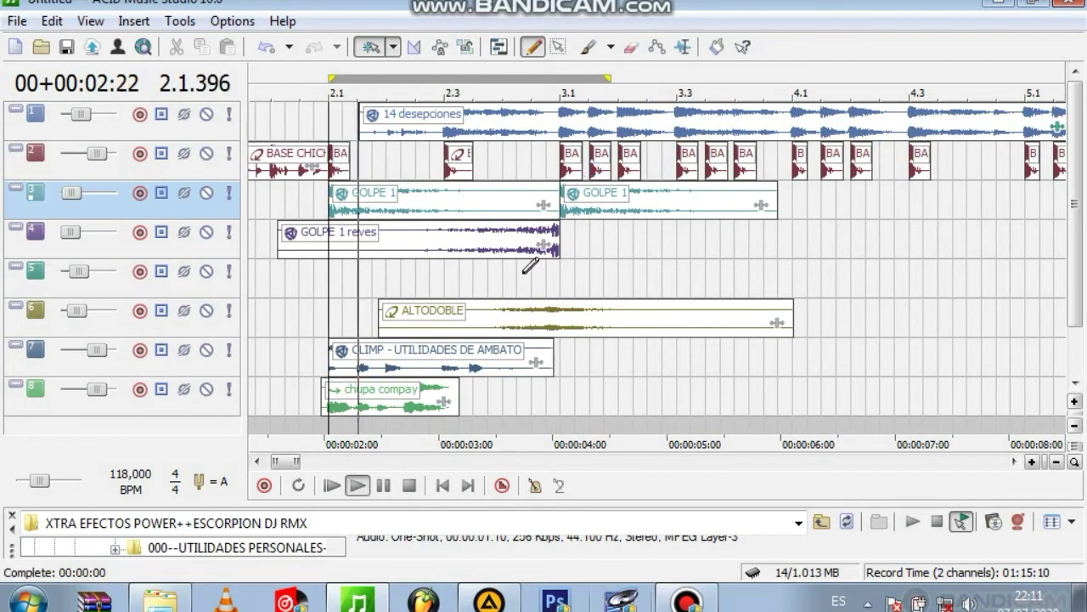
left_click(304, 463)
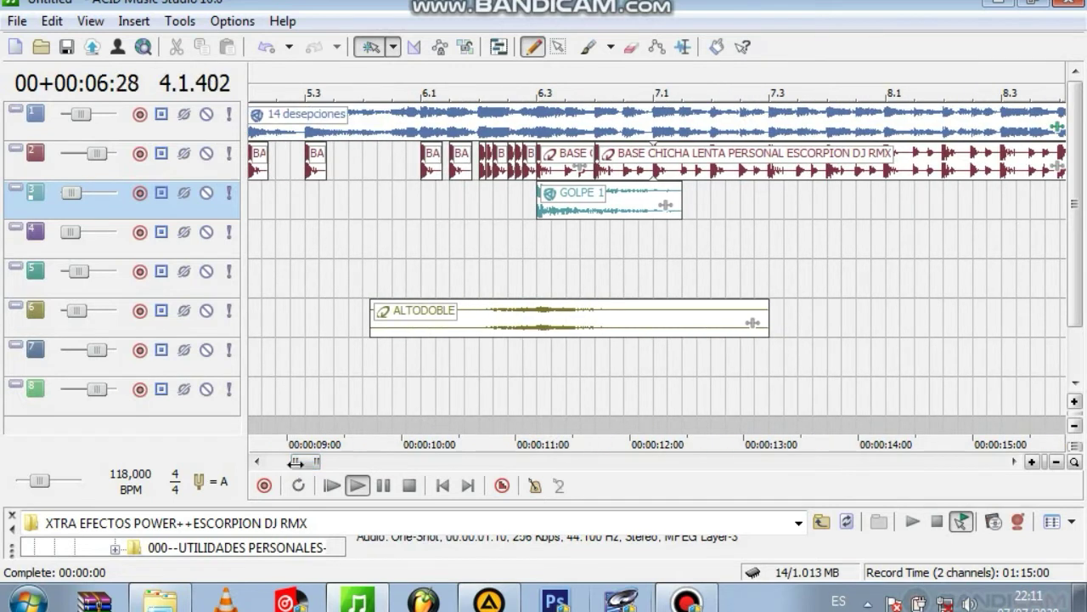
left_click_drag(292, 462, 296, 462)
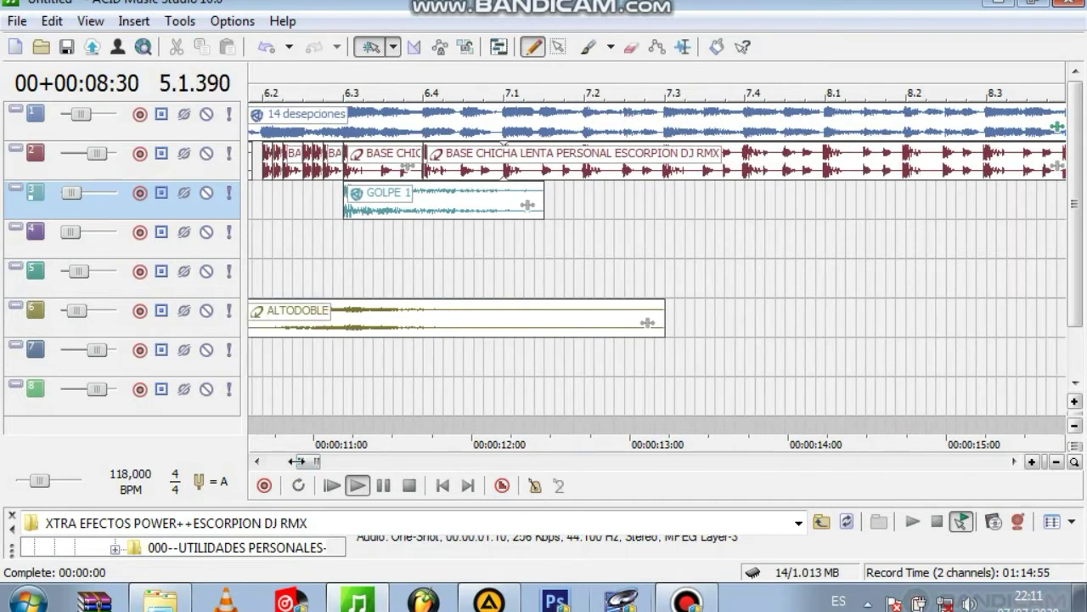
left_click_drag(319, 458, 314, 460)
key("space")
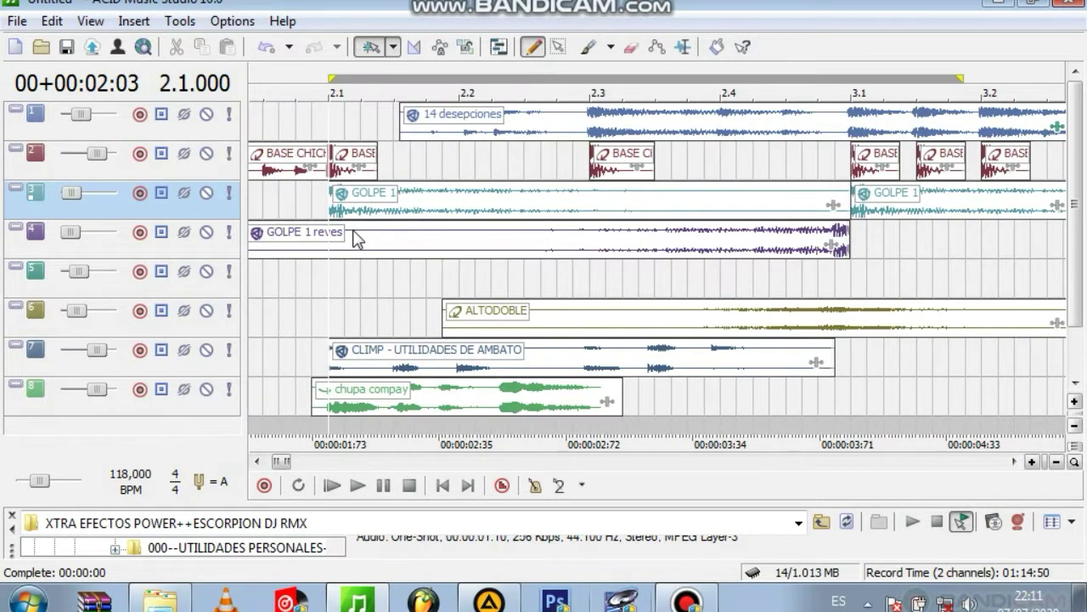
key("space")
scroll(479, 403, "down", 8)
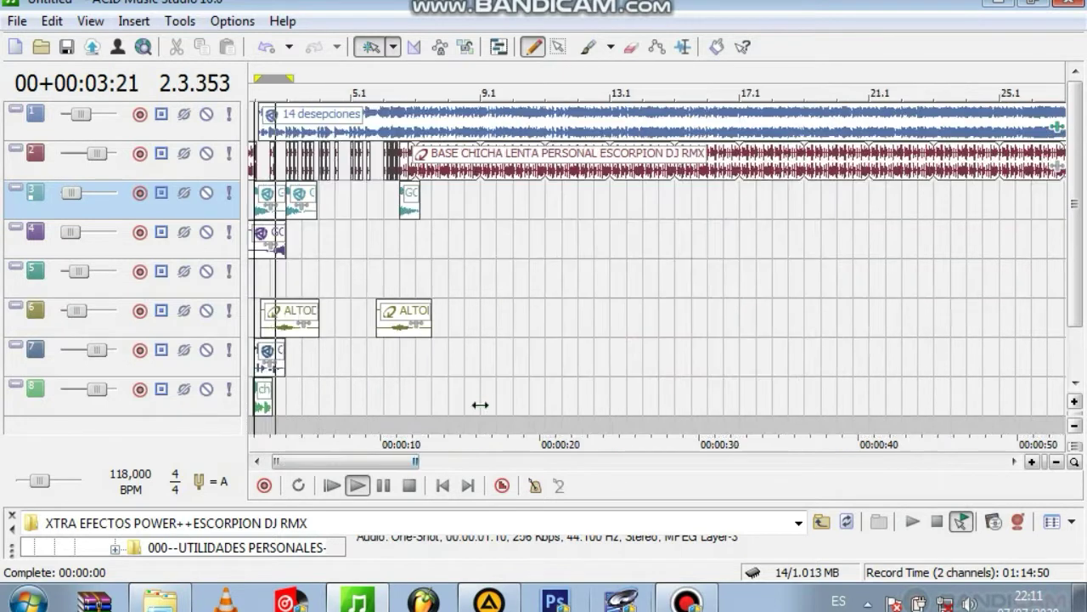
Step: Delete the remaining GOLPE 1 clip near measure 6.3 on track 3 and play back the transition from just before it
left_click(351, 248)
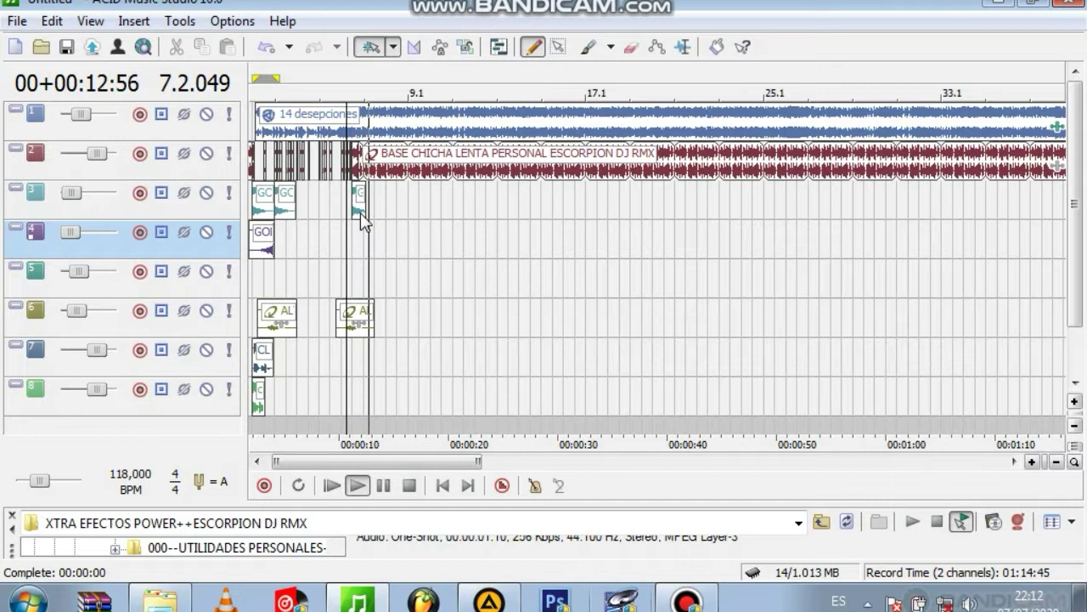
left_click(360, 212)
key("space")
key("Delete")
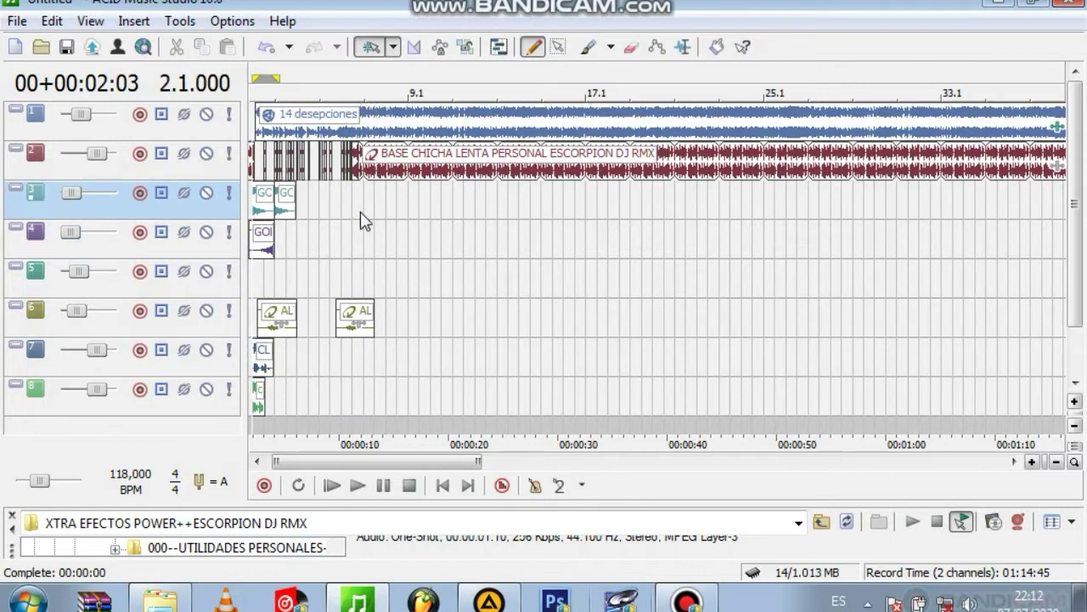
left_click(333, 216)
key("space")
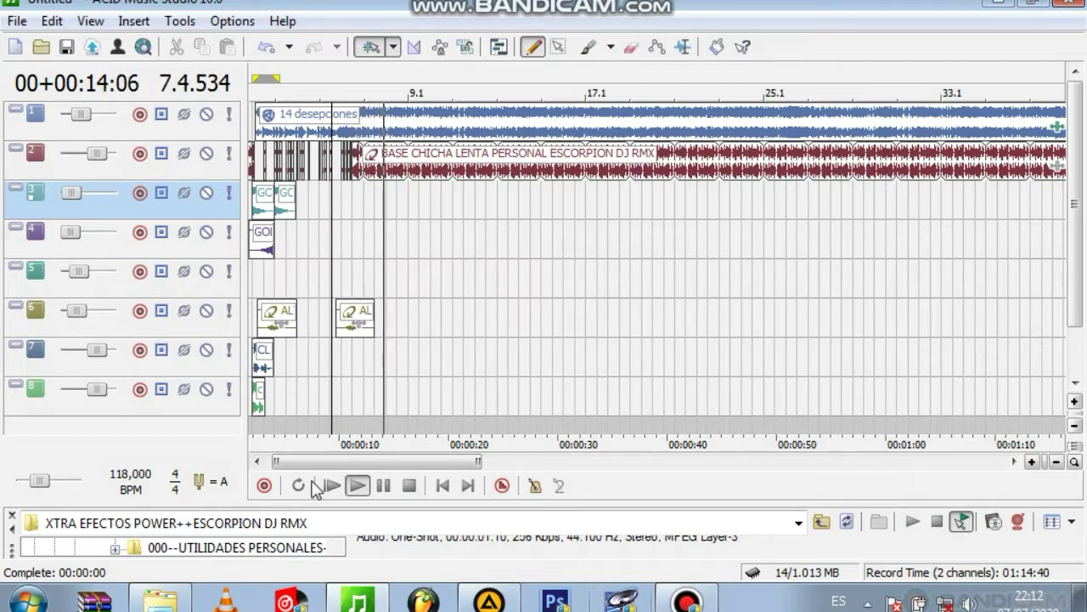
left_click_drag(311, 463, 820, 459)
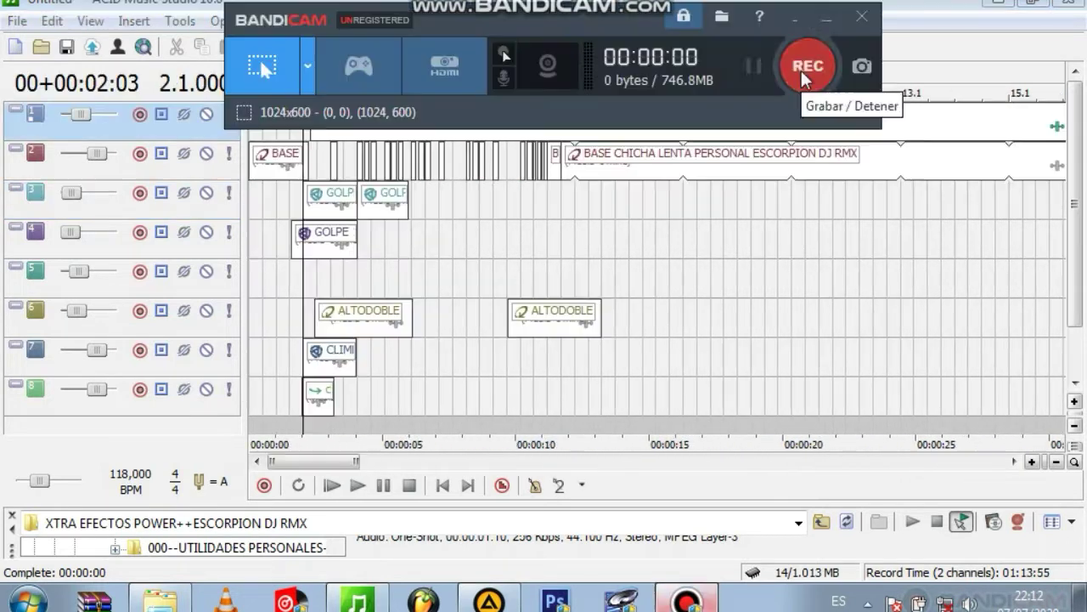
left_click(808, 65)
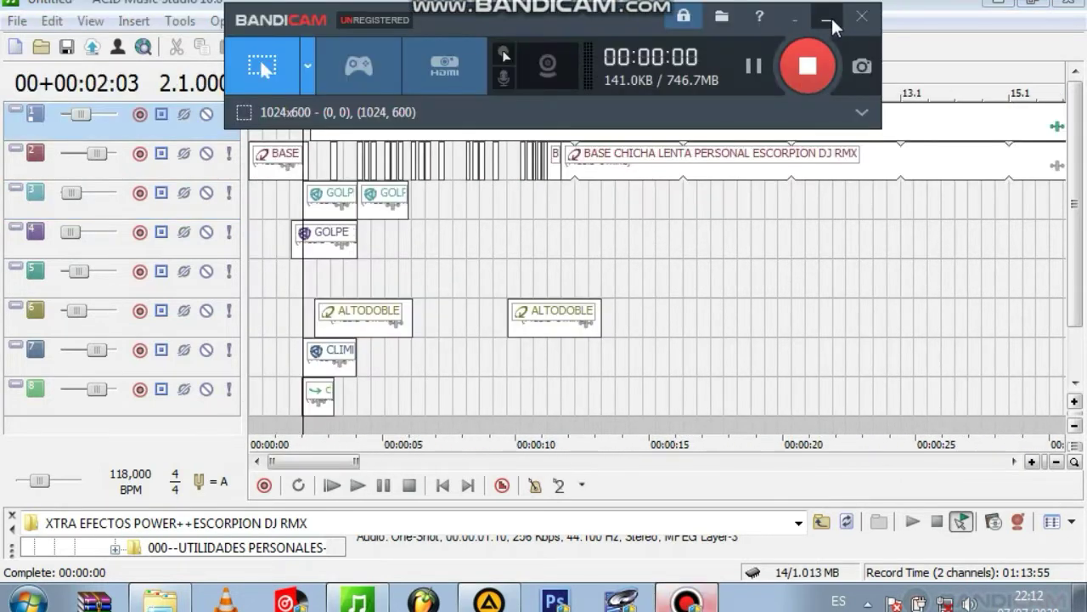
left_click(828, 20)
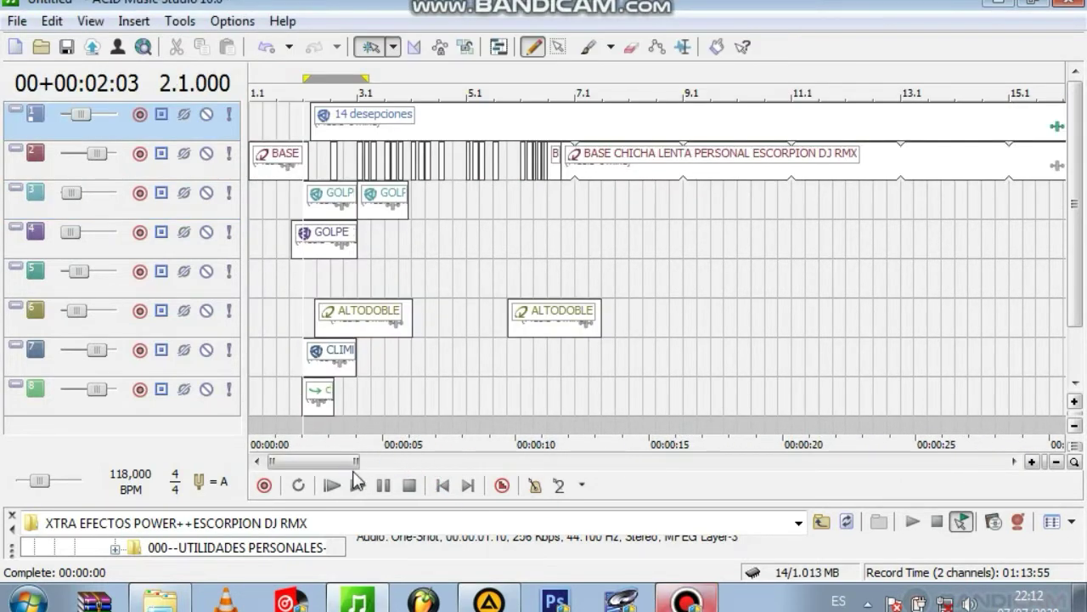
Step: Play the mix from measure 2.1 and follow the vocal and base tracks through about measure 15
left_click_drag(350, 463, 295, 468)
key("space")
left_click_drag(296, 463, 310, 466)
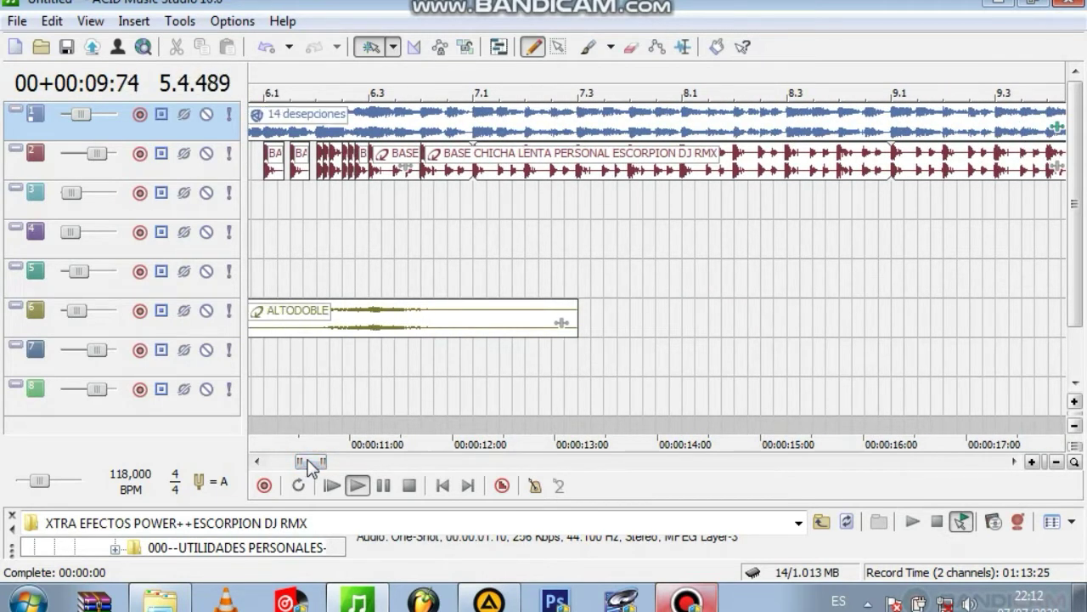
left_click_drag(311, 466, 332, 468)
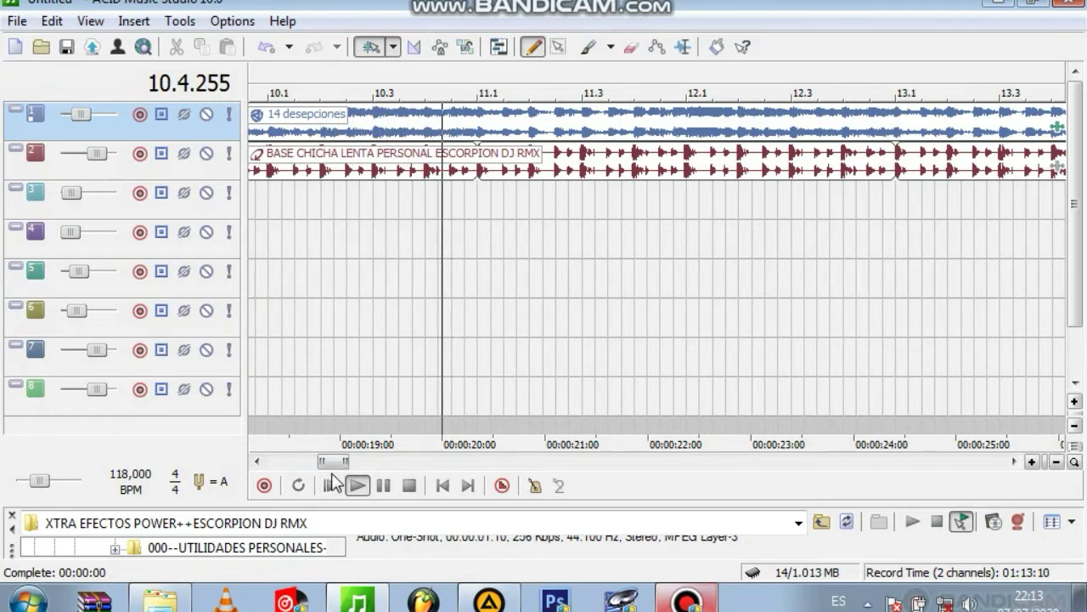
left_click_drag(334, 462, 355, 466)
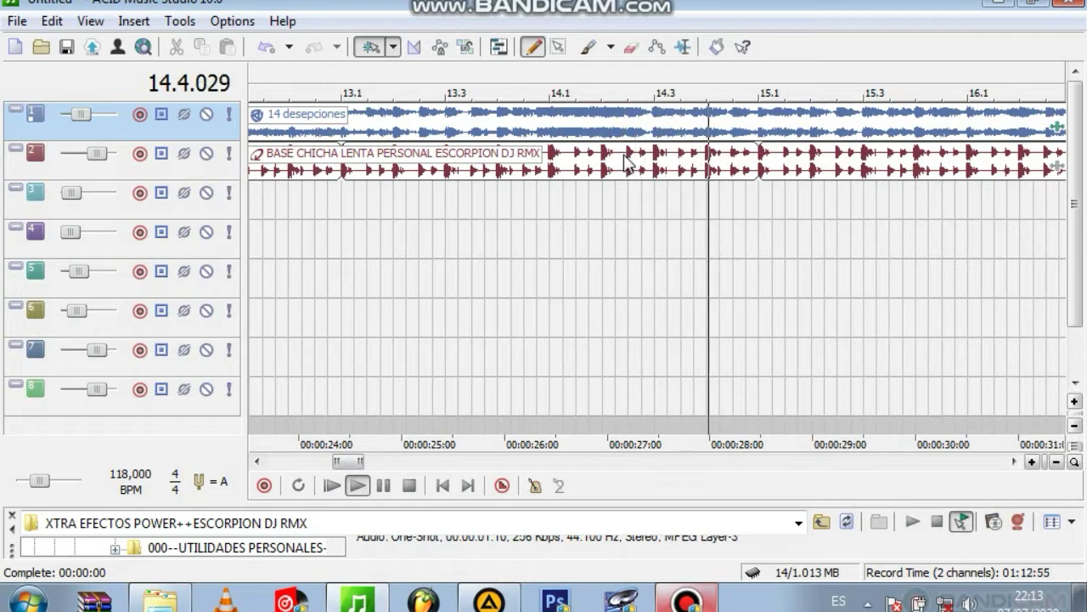
Step: Audition the beats around measure 14 repeatedly and place the cursor on the downbeat at 14.1
left_click(603, 140)
key("space")
key("space")
key("space")
key("space")
key("space")
key("space")
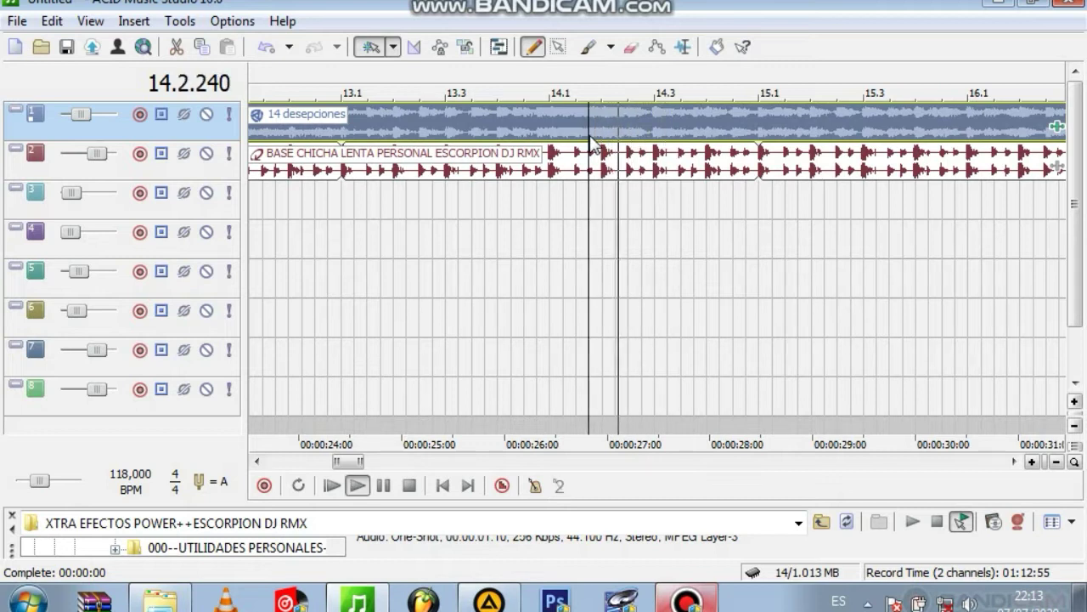
key("space")
left_click(537, 135)
key("space")
key("space")
key("space")
key("space")
left_click(551, 142)
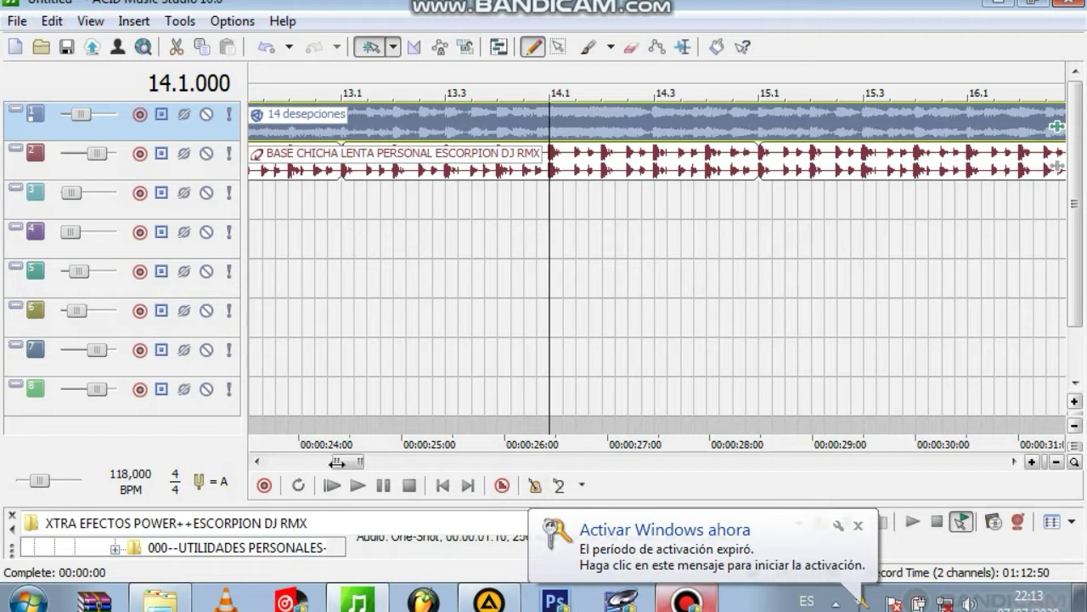
Step: Erase one short gap just before 14.1 and three evenly spaced gaps after it in the 14 desepciones clip for a stutter effect
left_click_drag(338, 462, 344, 461)
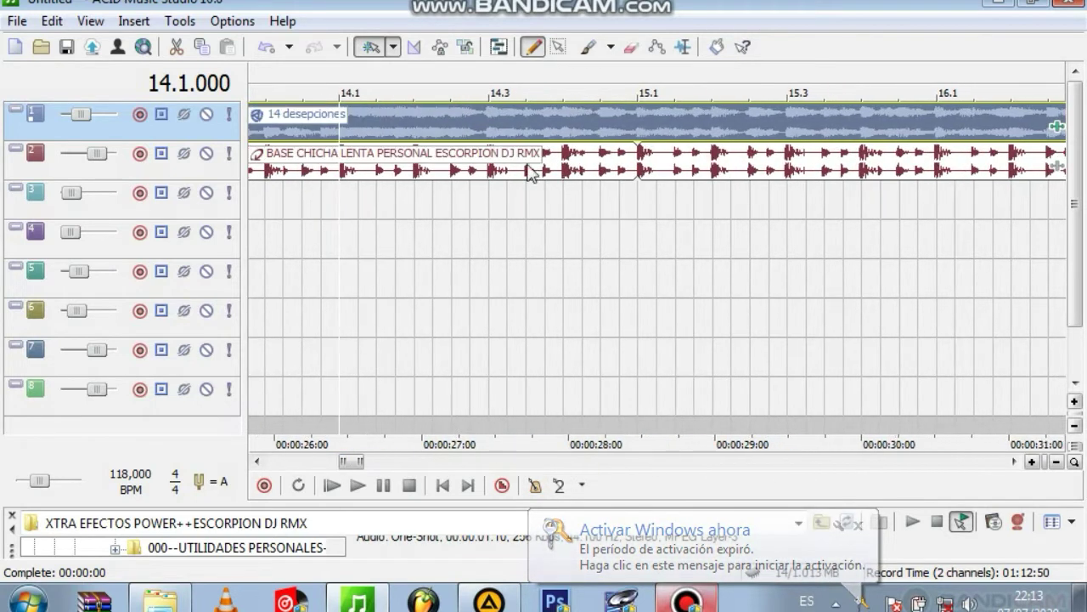
left_click(631, 46)
left_click(343, 130)
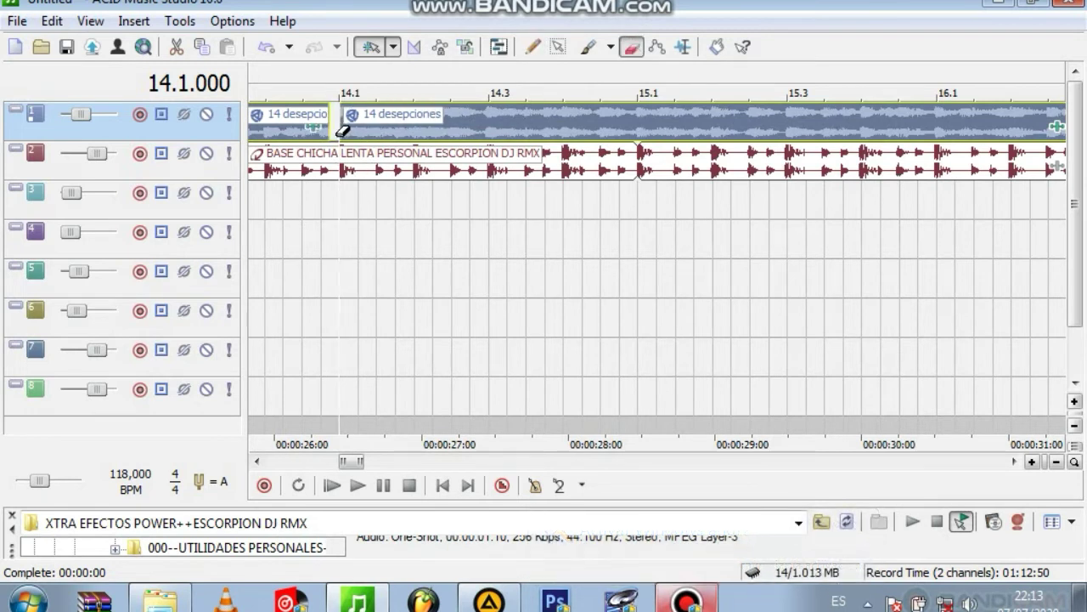
left_click(357, 130)
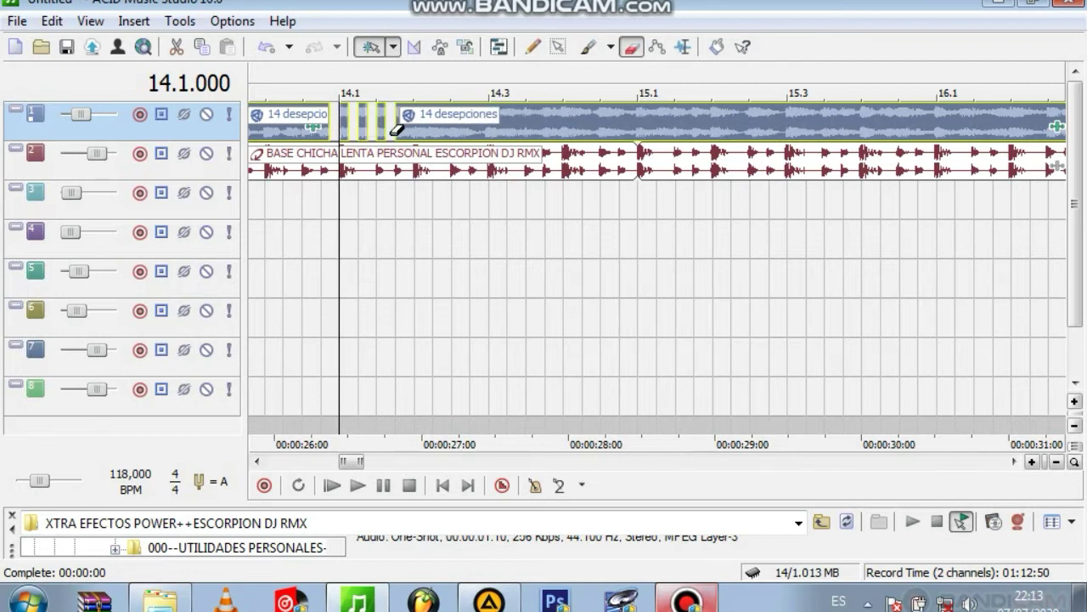
Step: Play back the stutter cut from 14.1, return to the Draw tool, and replay it with a lead-in from about 13.3
key("space")
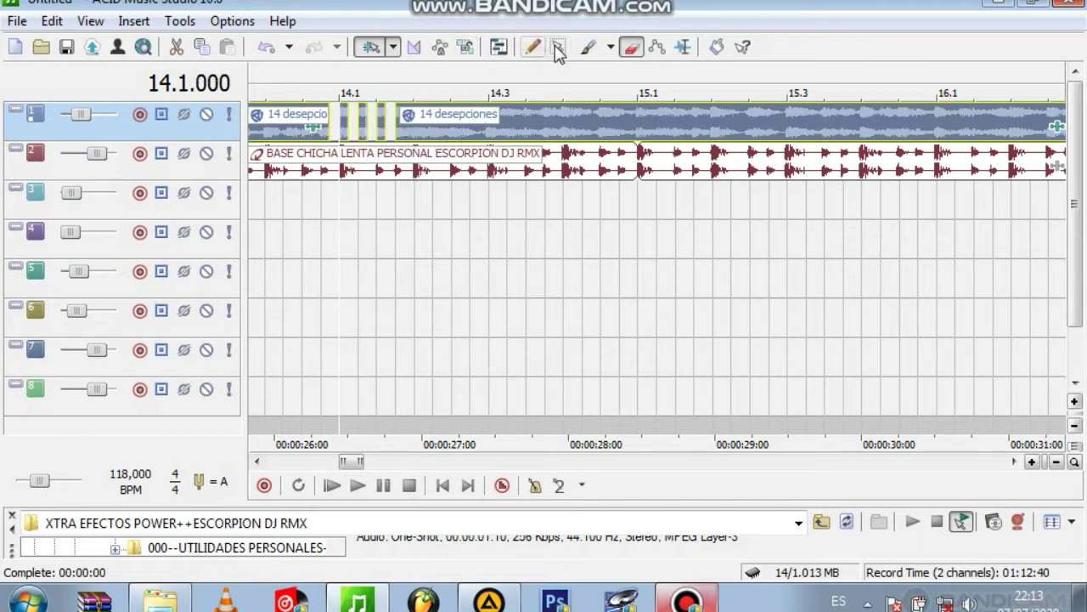
key("space")
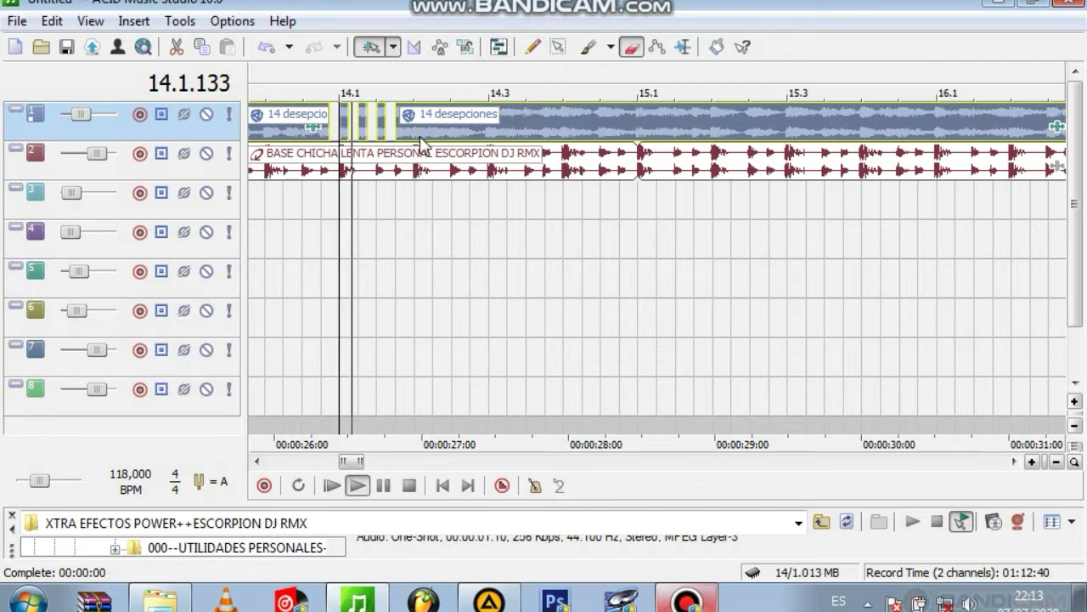
key("space")
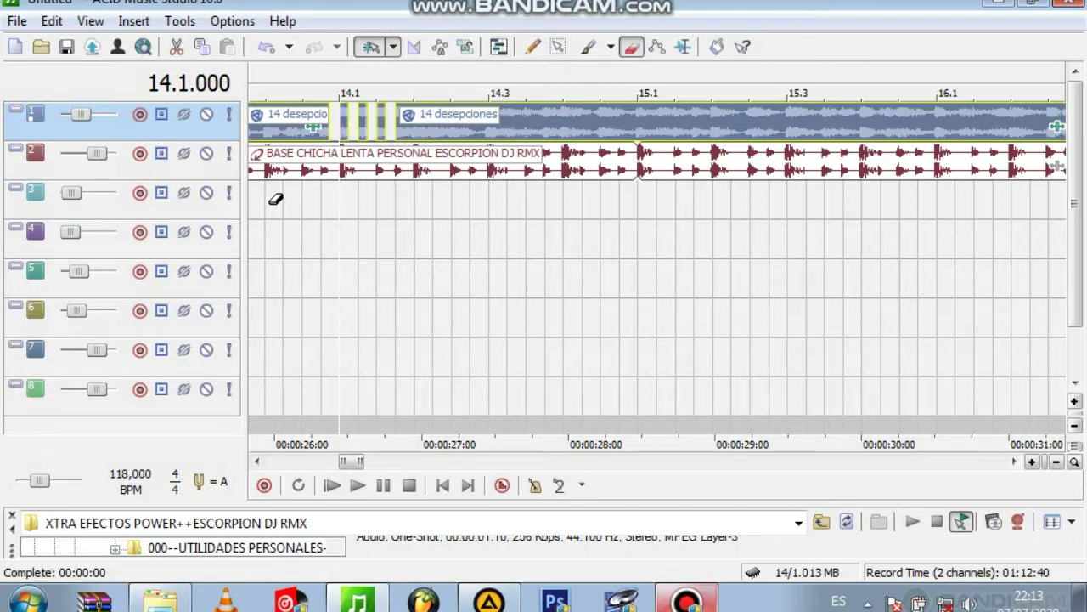
left_click(532, 47)
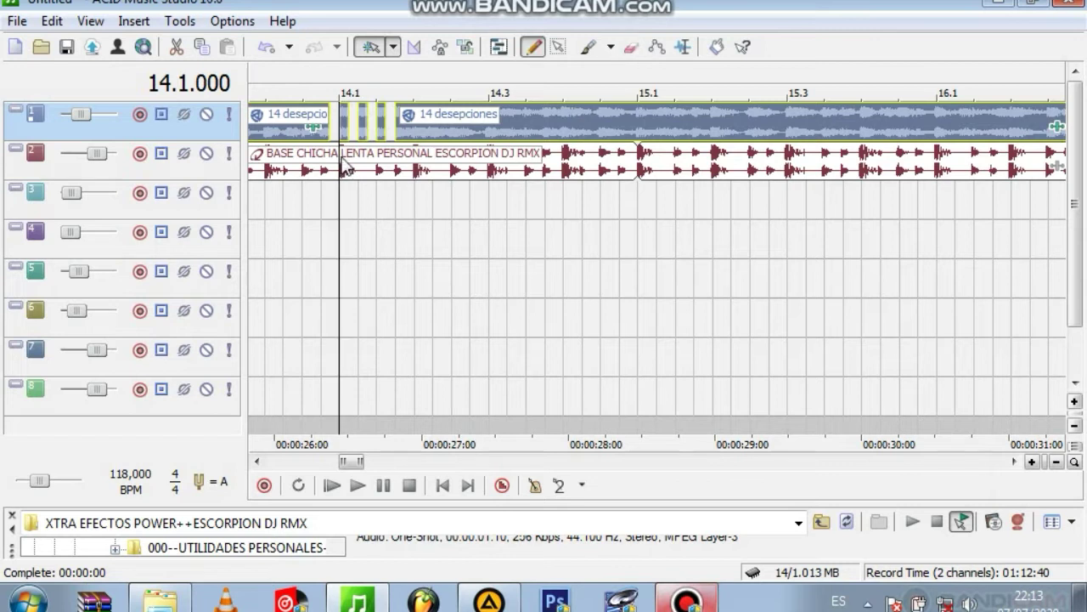
left_click(257, 242)
key("space")
key("space")
key("space")
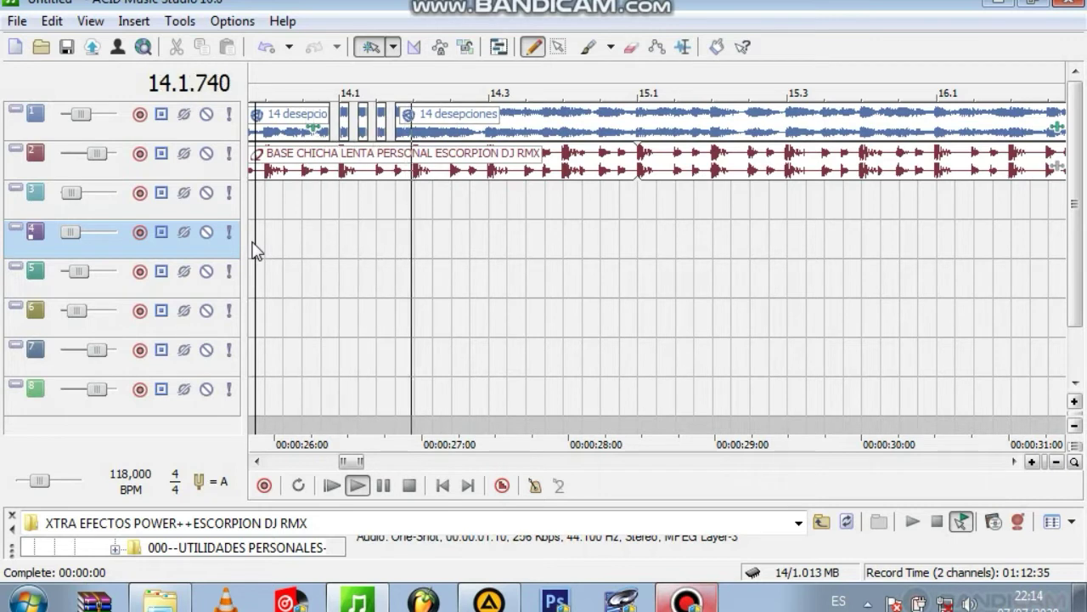
key("space")
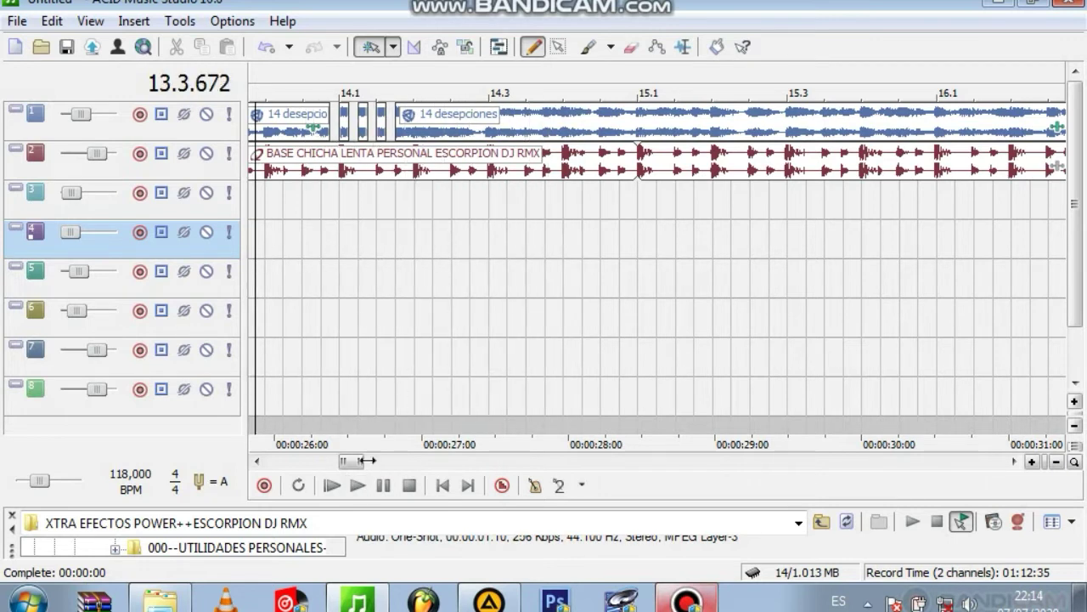
Step: Split the BASE CHICHA LENTA clip on track 2 at 14.1 and again at 14.2, keeping the Draw tool active
left_click_drag(361, 463, 355, 463)
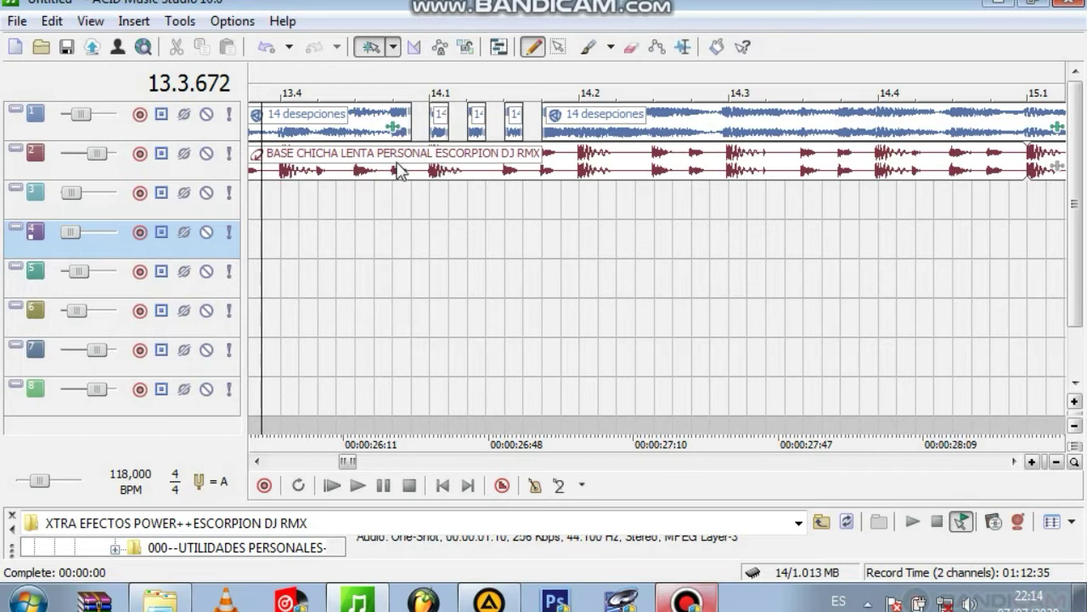
key("space")
key("space")
left_click(429, 173)
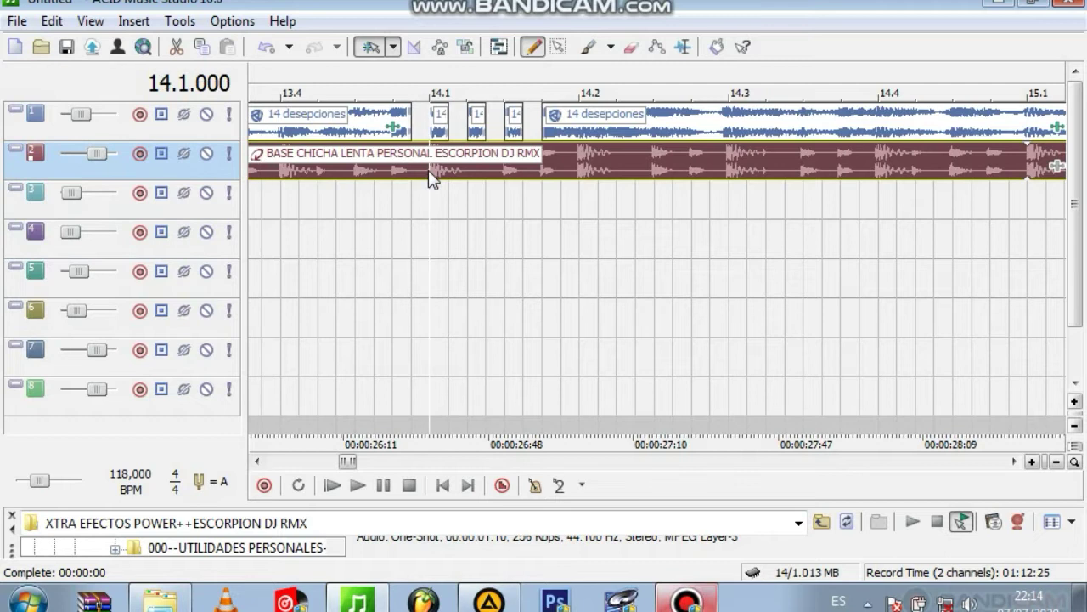
key("s")
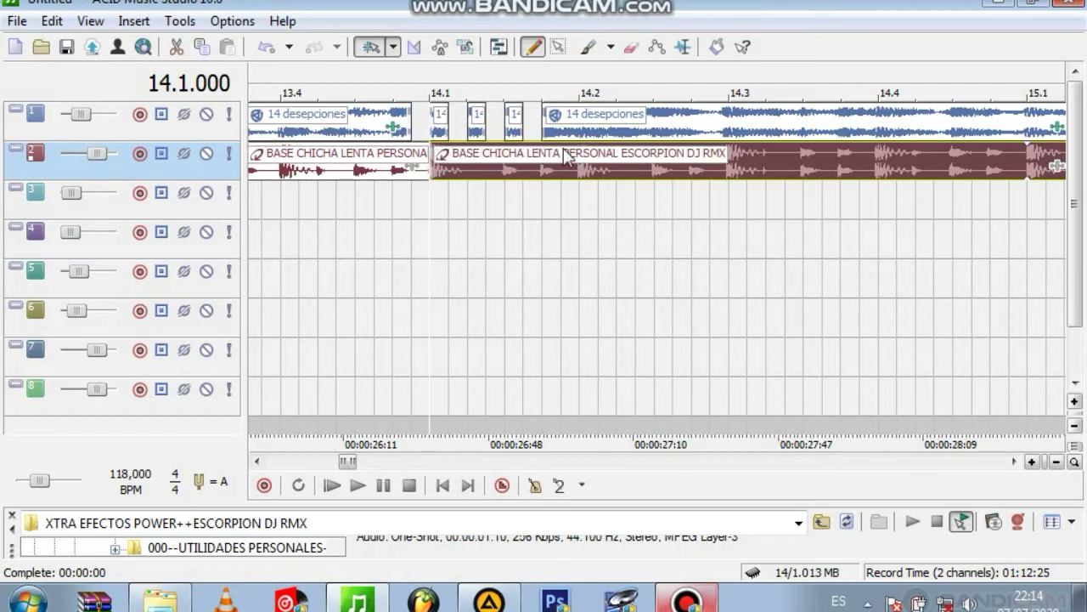
left_click(577, 176)
key("s")
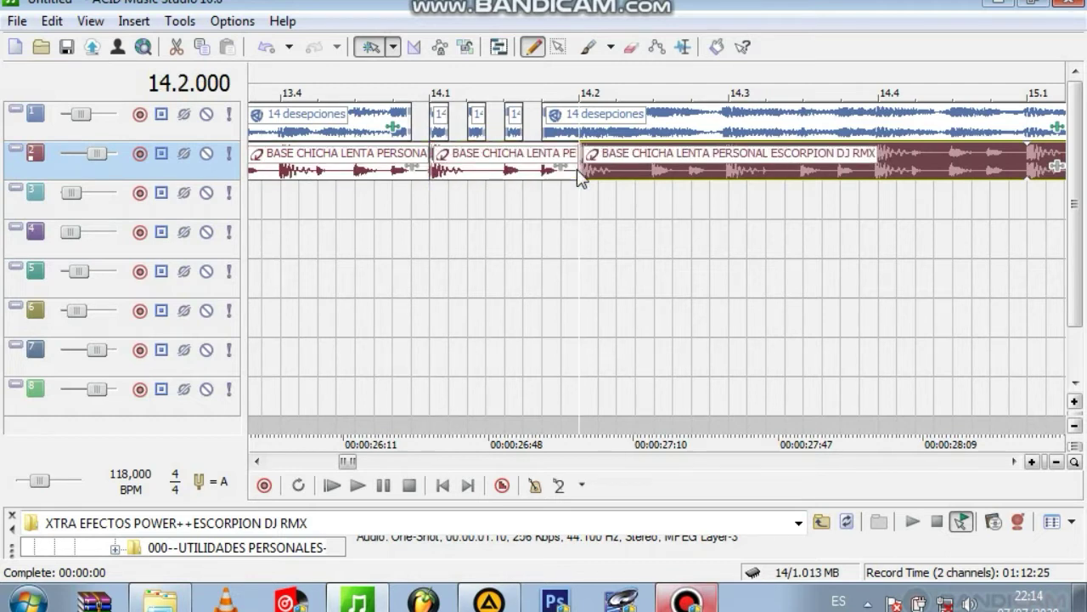
left_click(533, 47)
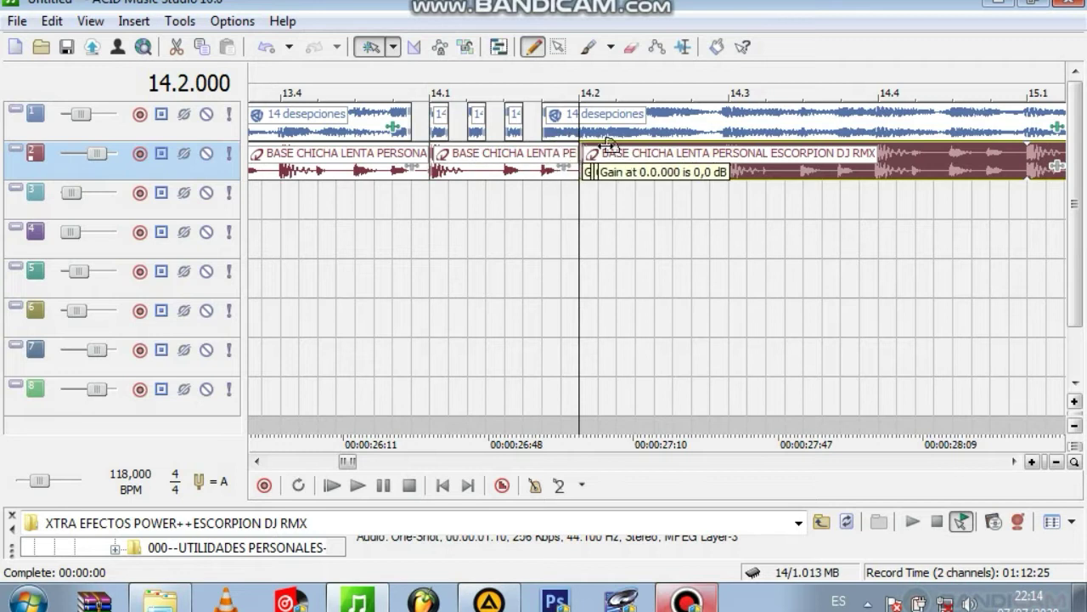
Step: Shorten the BASE CHICHA LENTA piece starting at 14.1 to its opening hit and audition the gap before 14.2
left_click_drag(575, 152, 482, 166)
key("space")
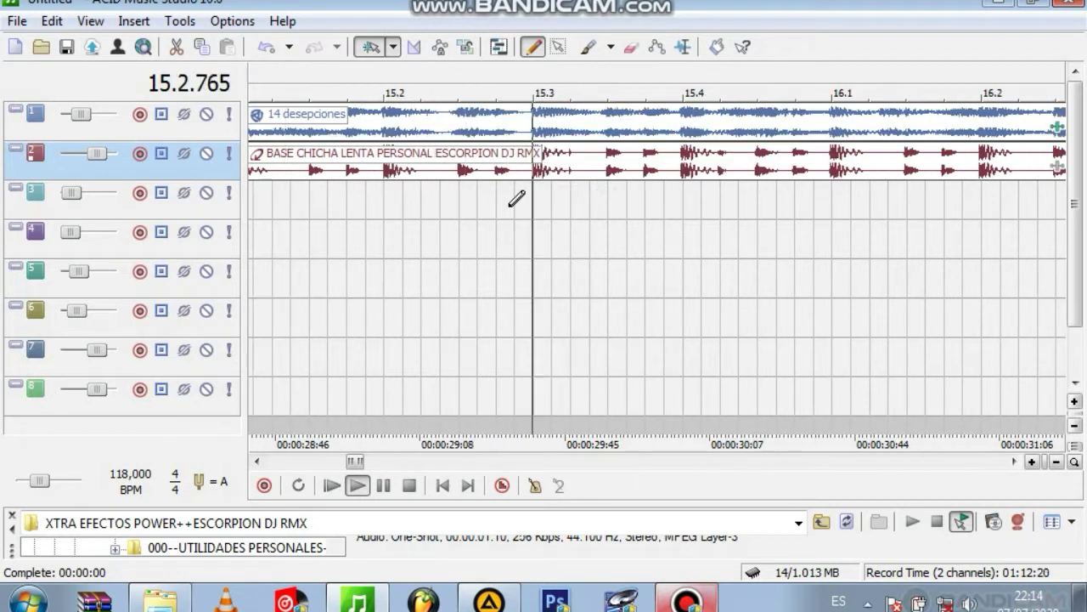
key("space")
left_click(546, 194)
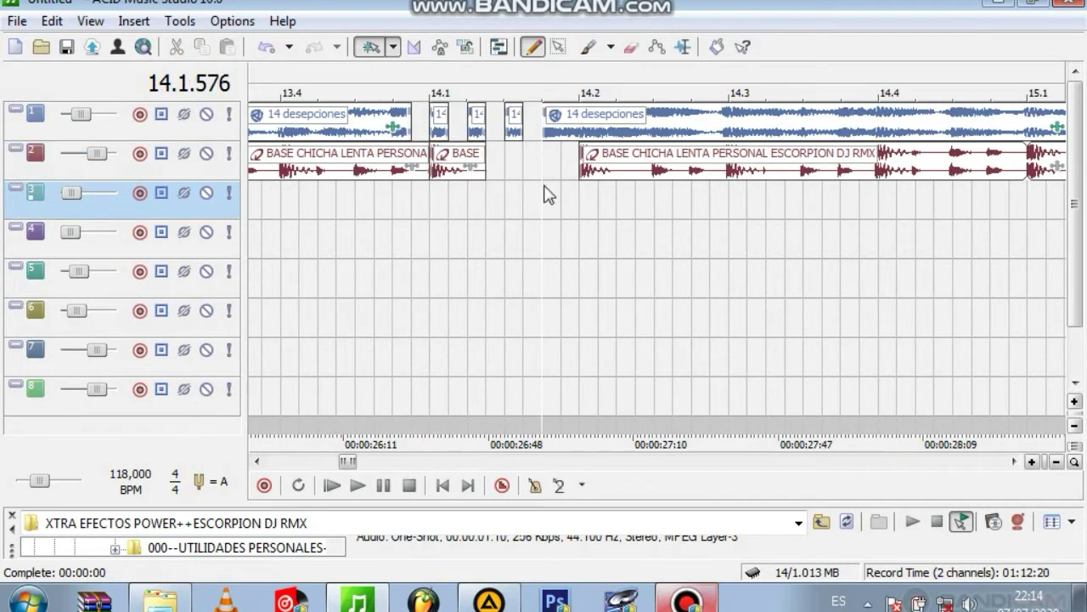
key("space")
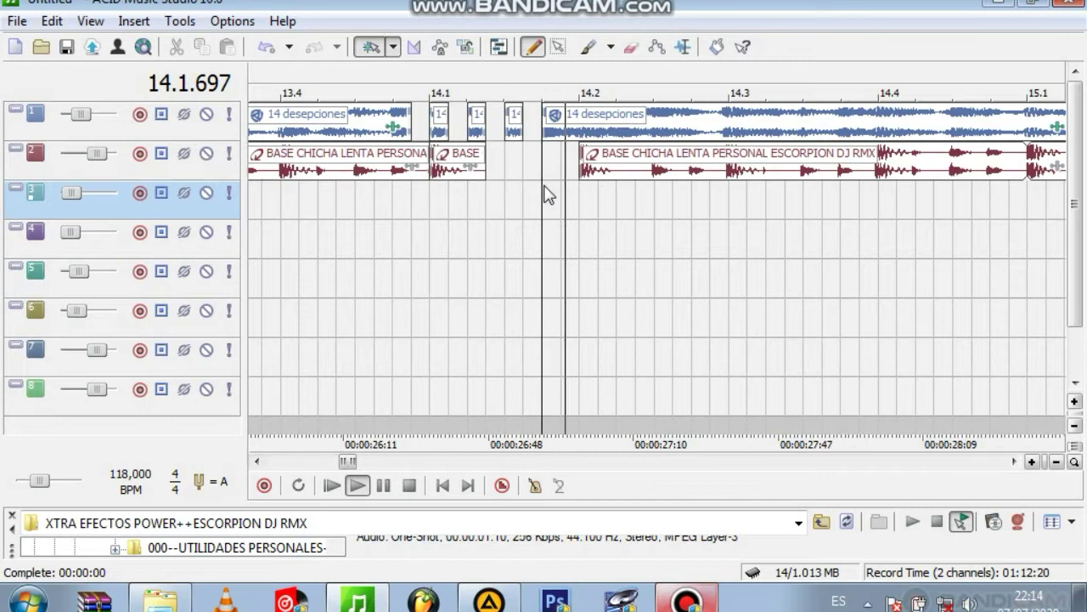
key("space")
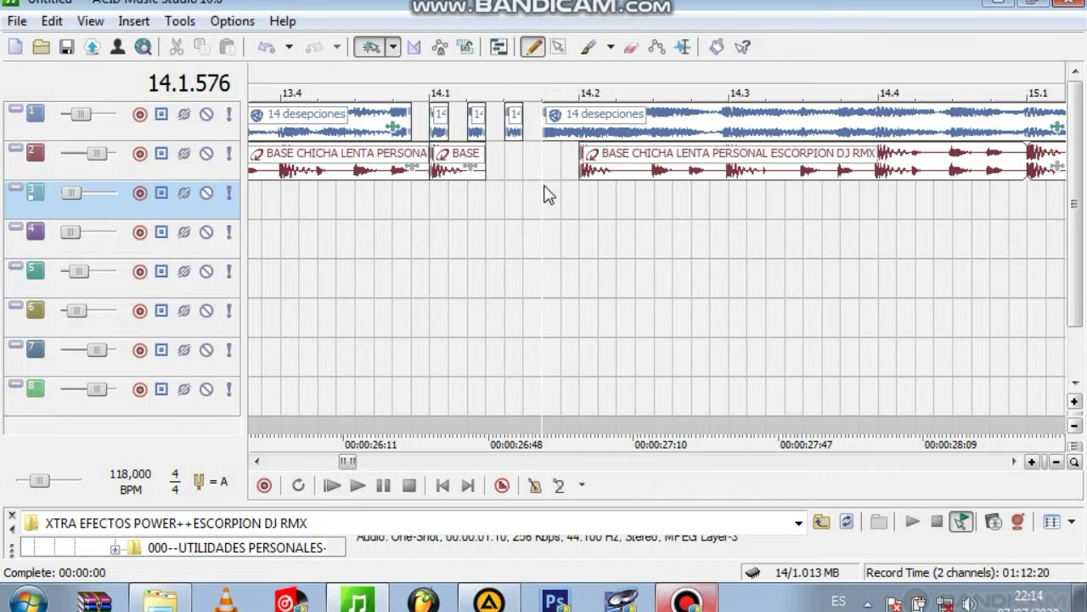
Step: Audition the shortened base hit and song stutter several times with a lead-in from about 13.4.192
left_click(325, 223)
key("space")
key("space")
key("space")
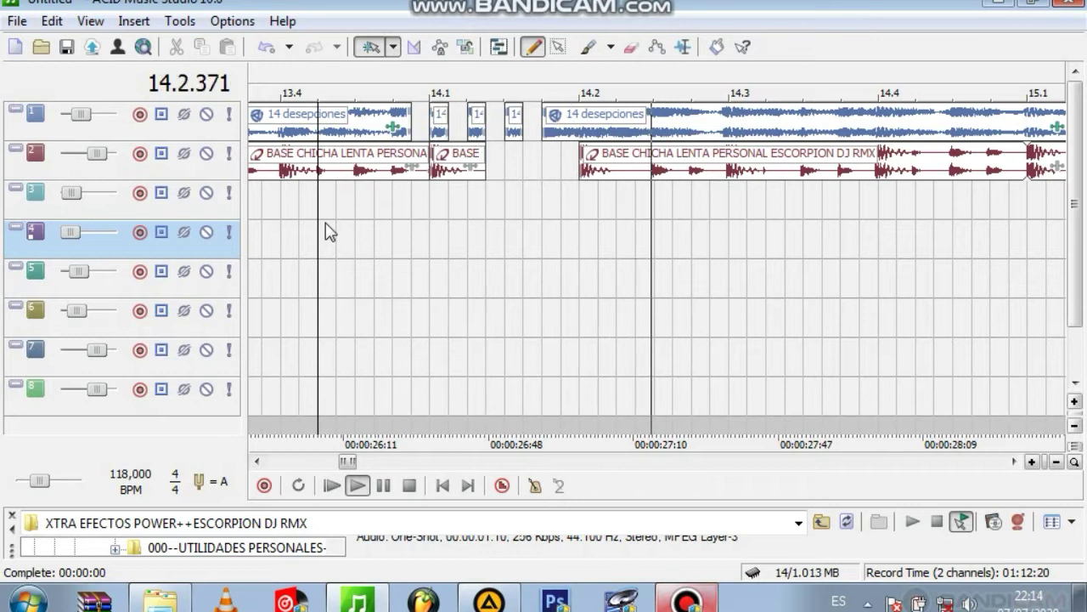
key("space")
key("space")
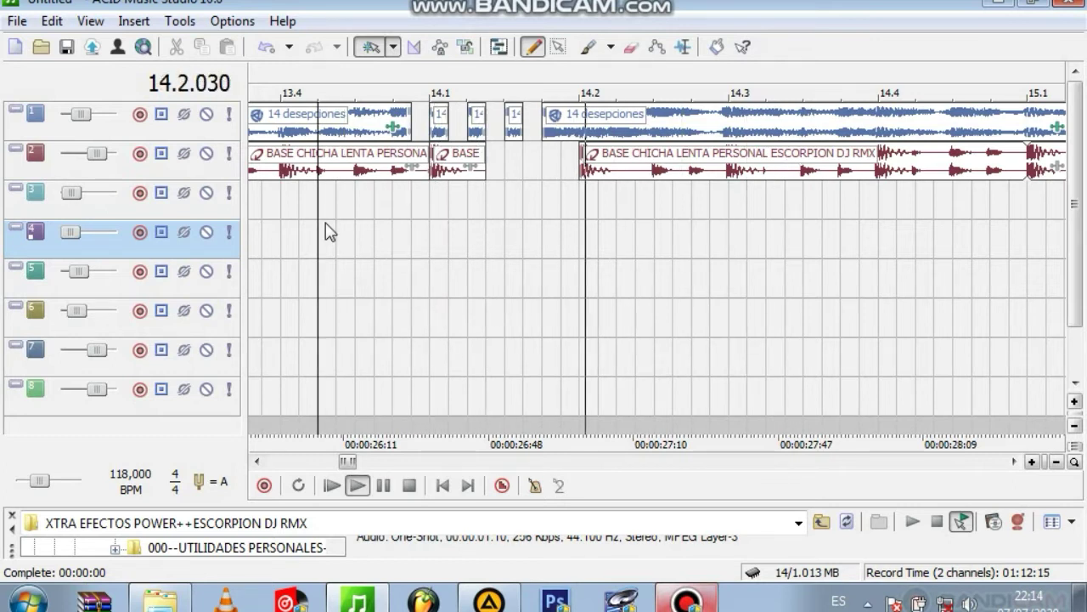
key("space")
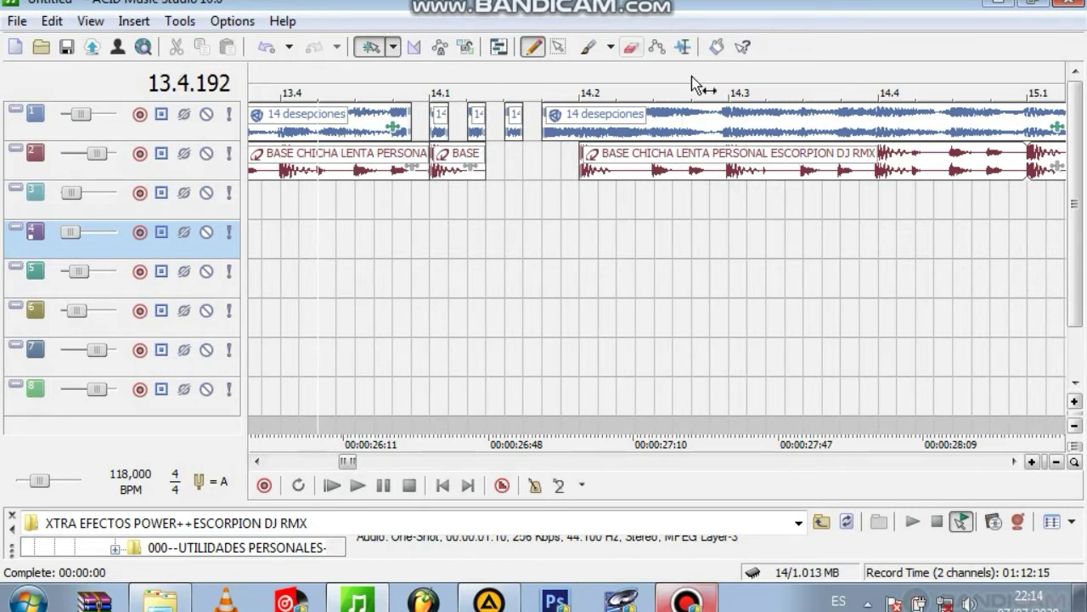
Step: Split the BASE CHICHA LENTA clip at 14.3 and shorten the piece starting at 14.2 to its opening hit
left_click(728, 179)
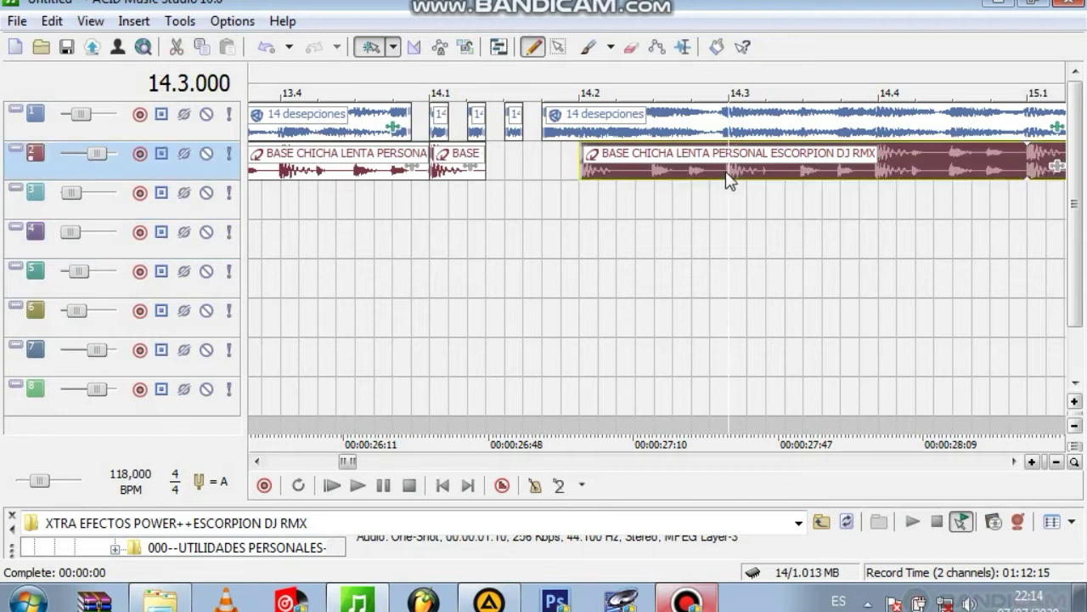
key("s")
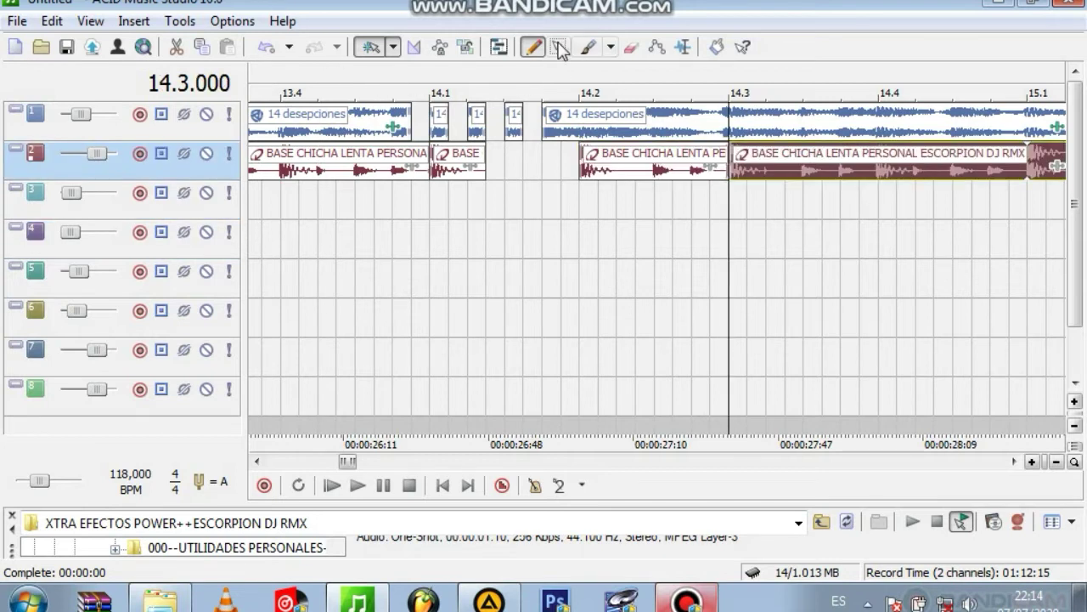
left_click_drag(721, 151, 627, 152)
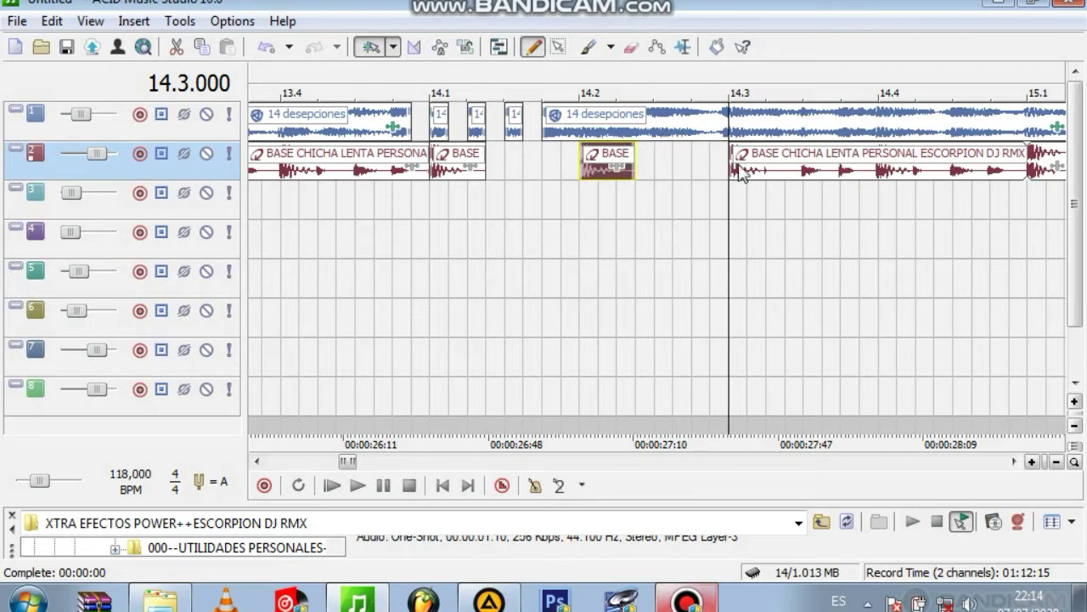
Step: Audition the two base hits from just before 14.1, and play the intro section from 2.1 for comparison
left_click(398, 225)
key("space")
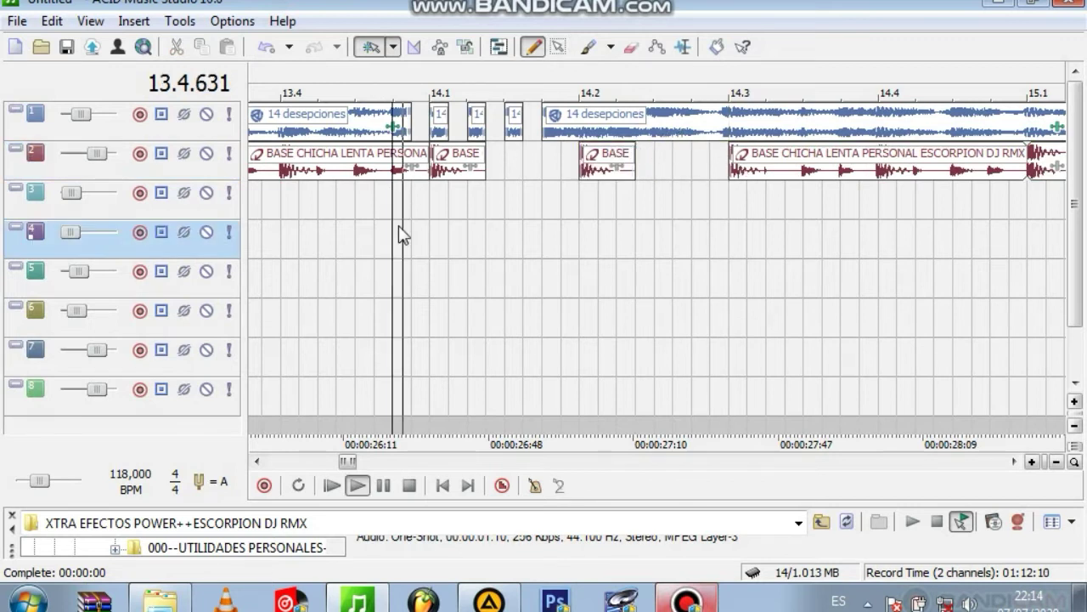
key("space")
key("space")
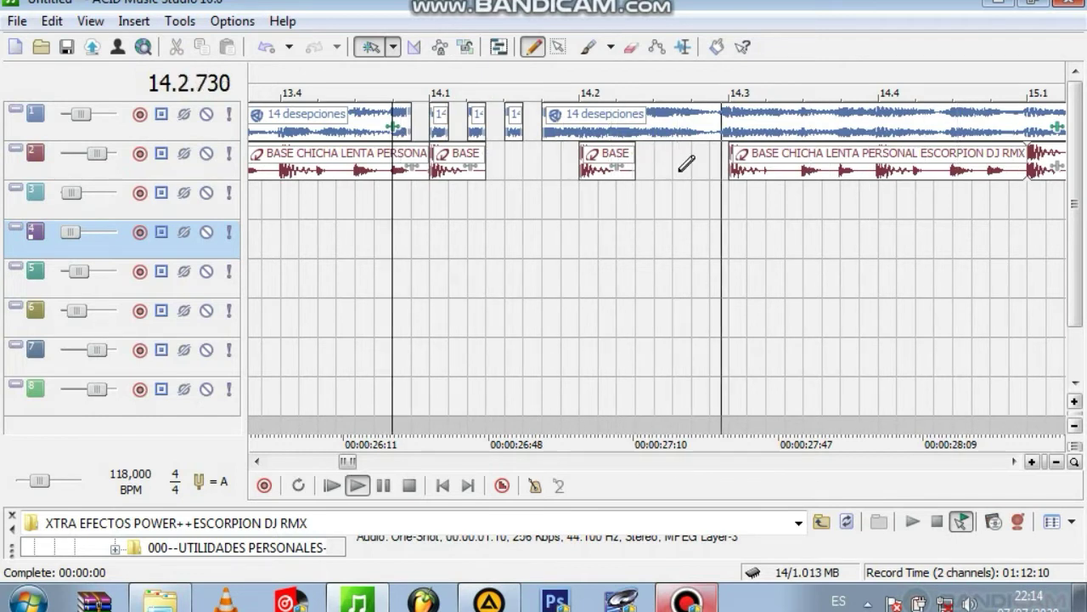
left_click(608, 170)
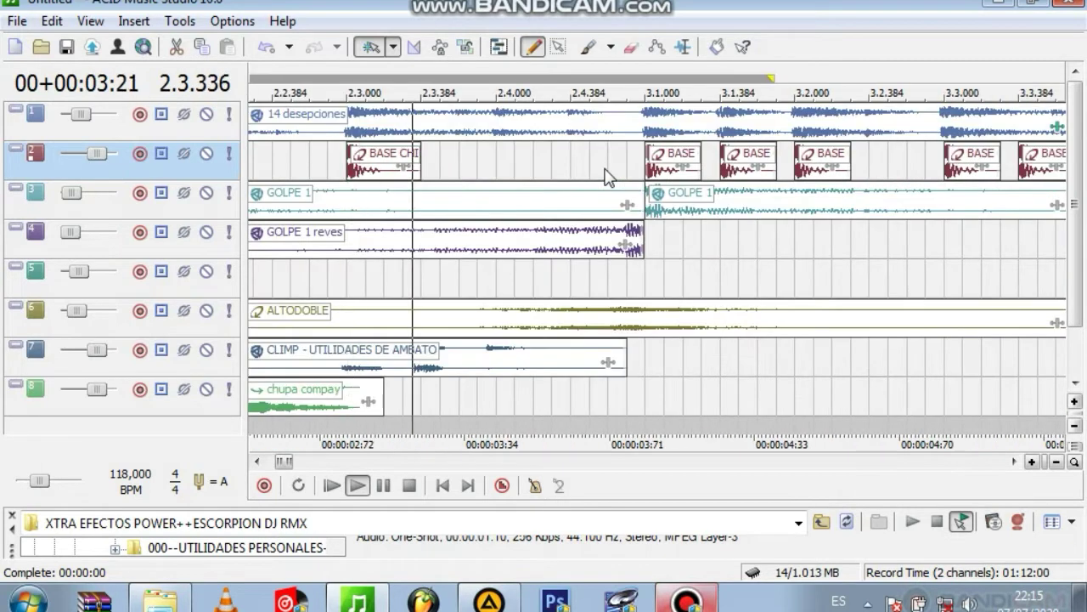
key("space")
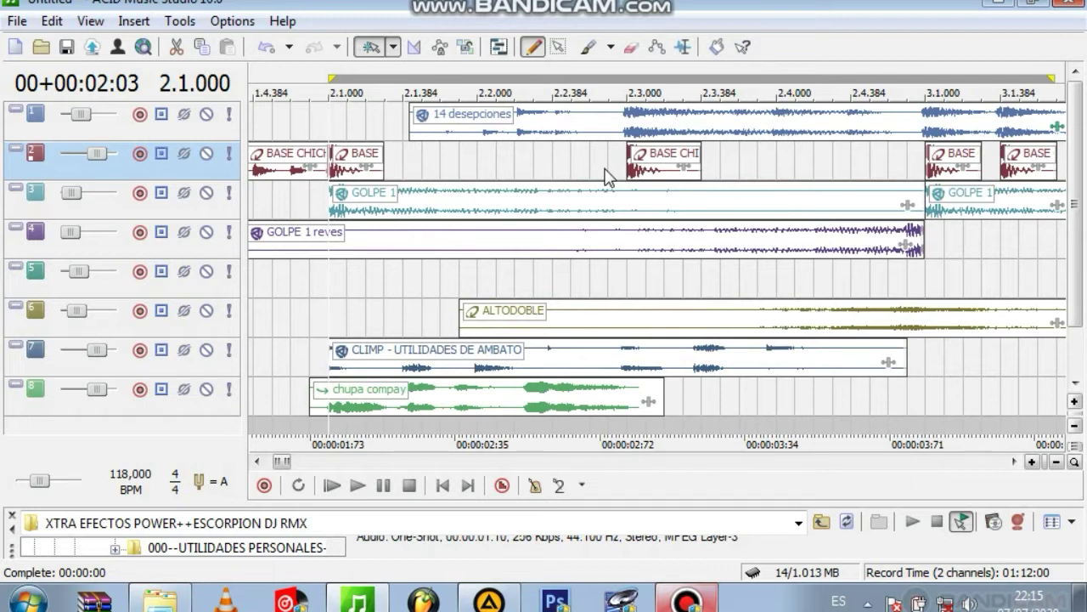
Step: Play the remix from the beginning at 1.1 through the measure 14 cuts and stop past measure 15
left_click_drag(276, 466, 228, 480)
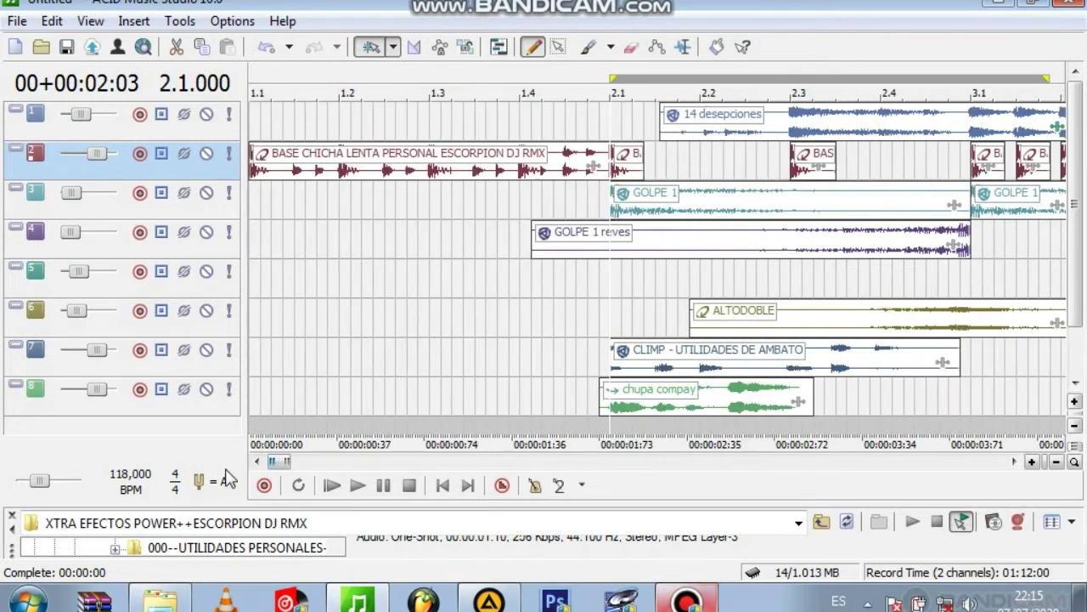
left_click(252, 305)
key("space")
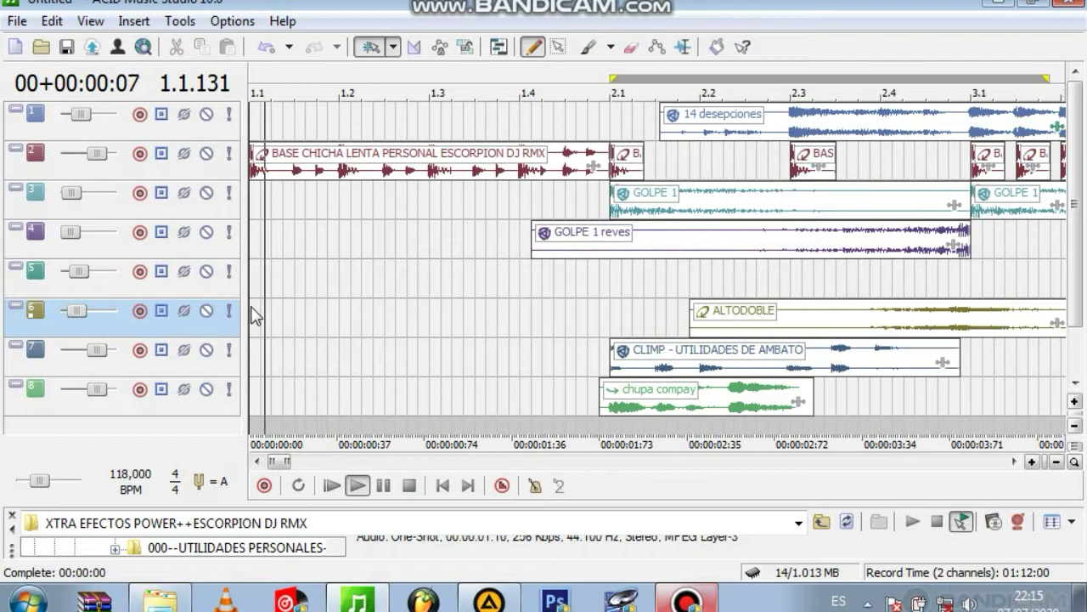
left_click_drag(289, 463, 502, 466)
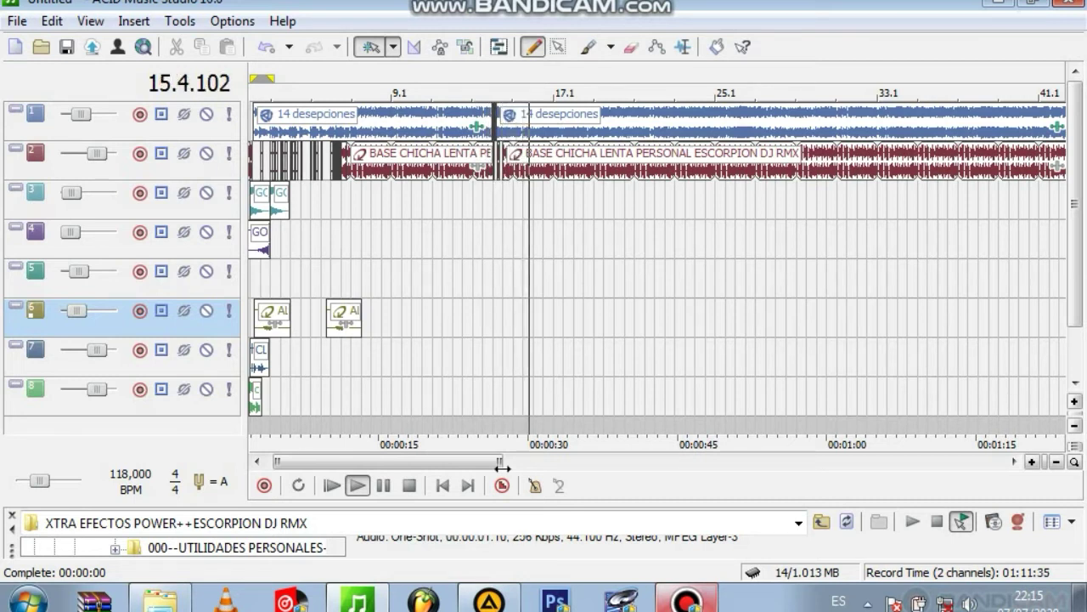
left_click(503, 484)
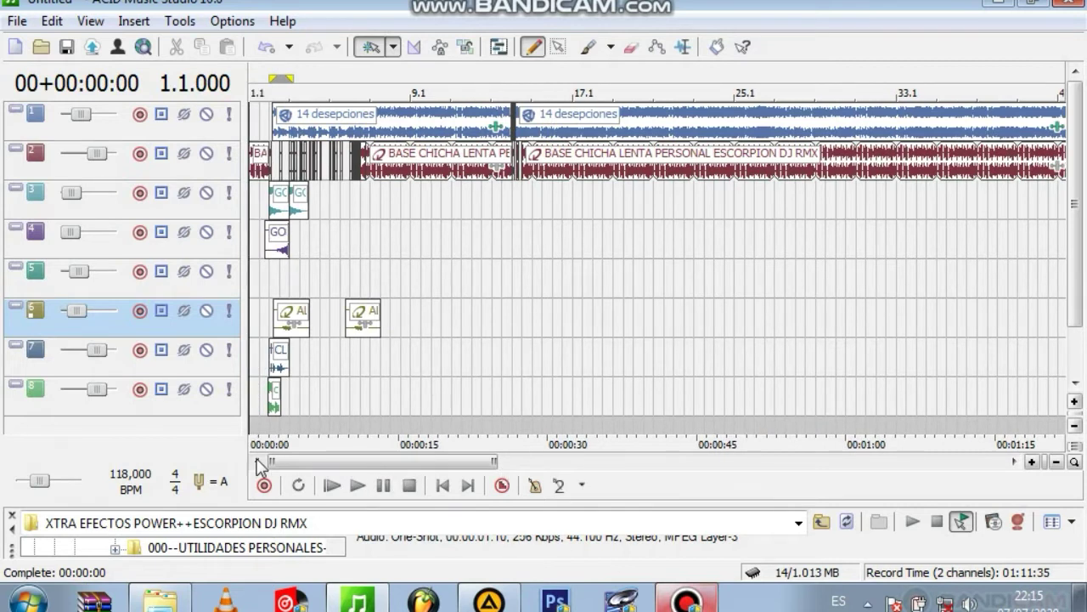
Step: Lengthen the fade-out on the 14 desepciones clip ending just before 14.1, turn snapping off, and audition the cut
left_click_drag(265, 459, 320, 460)
mouse_move(495, 461)
left_mouse_down()
mouse_move(328, 461)
mouse_move(351, 462)
left_mouse_up()
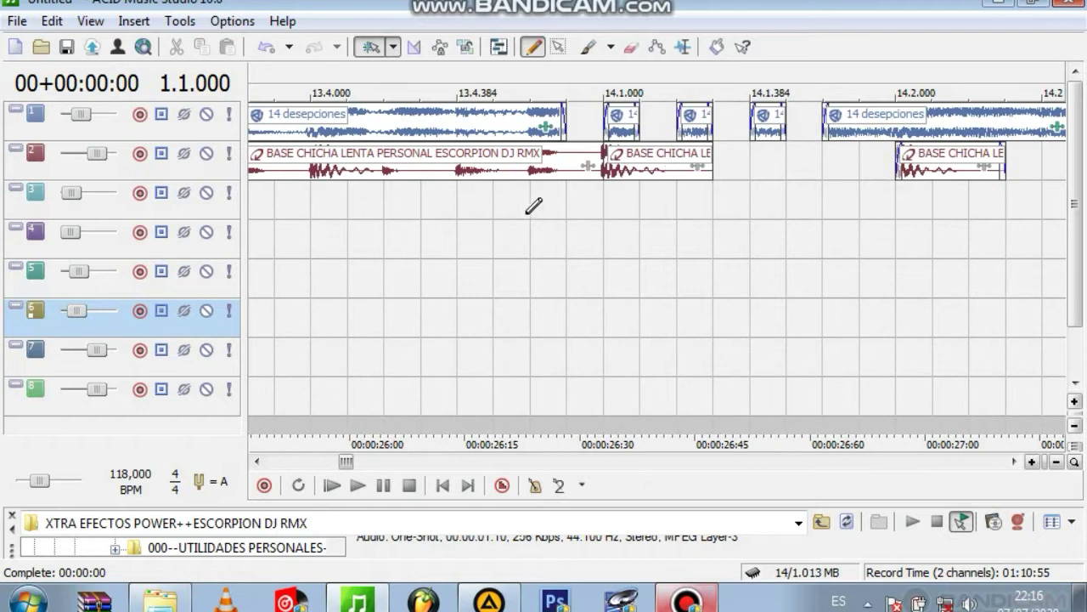
left_click(499, 212)
key("space")
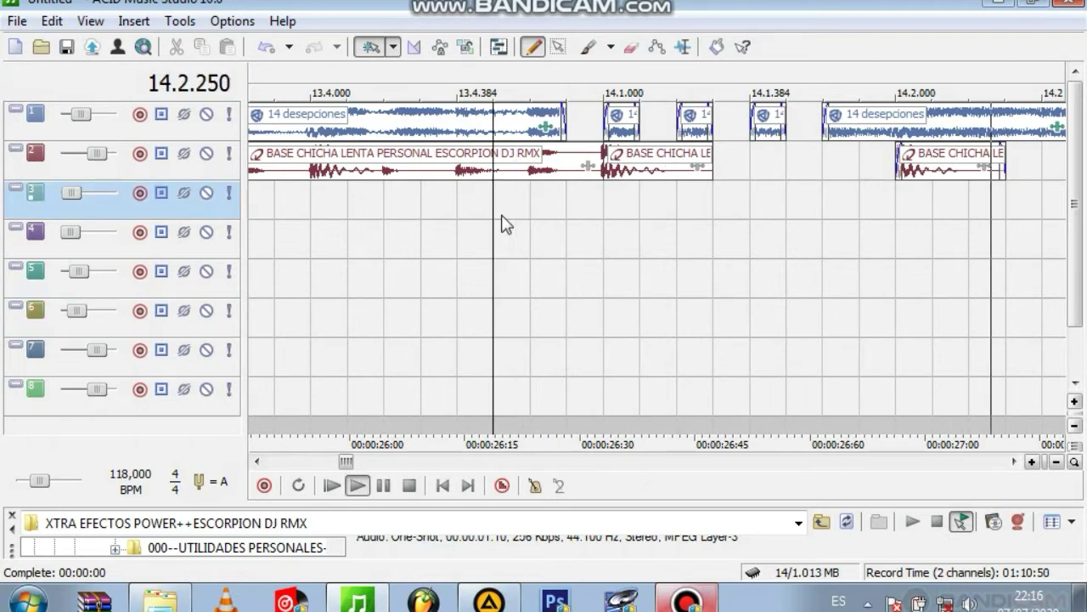
key("space")
mouse_move(565, 109)
left_mouse_down()
mouse_move(531, 109)
mouse_move(553, 110)
left_mouse_up()
key("F8")
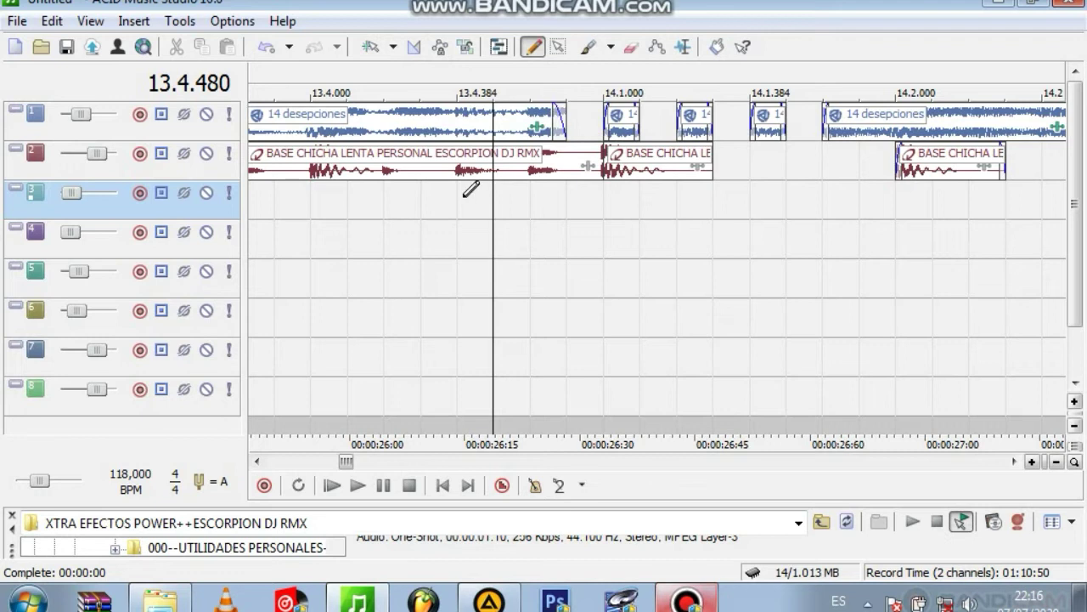
key("space")
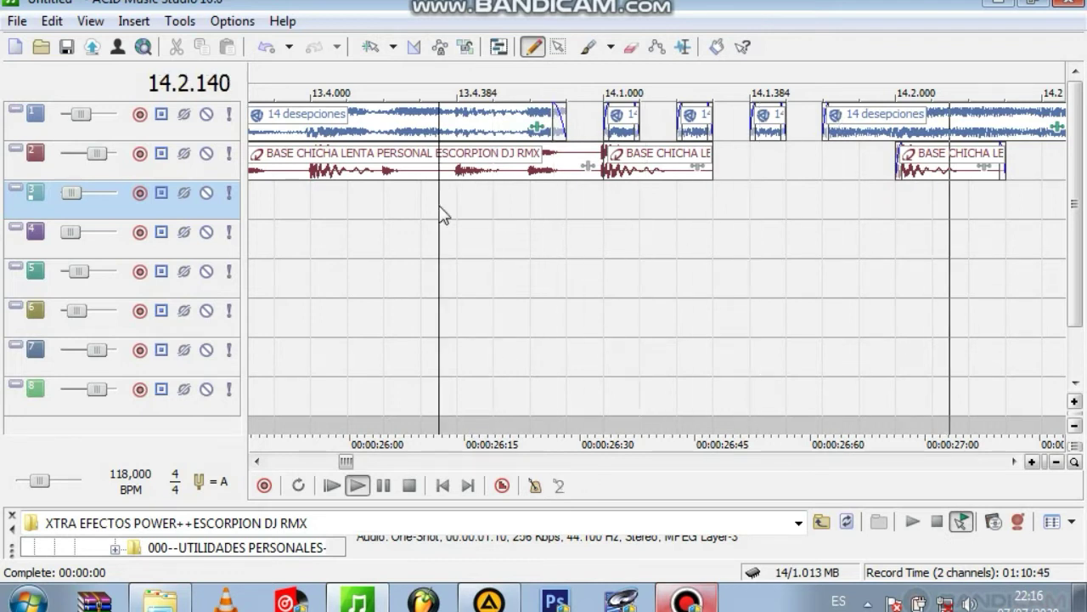
key("space")
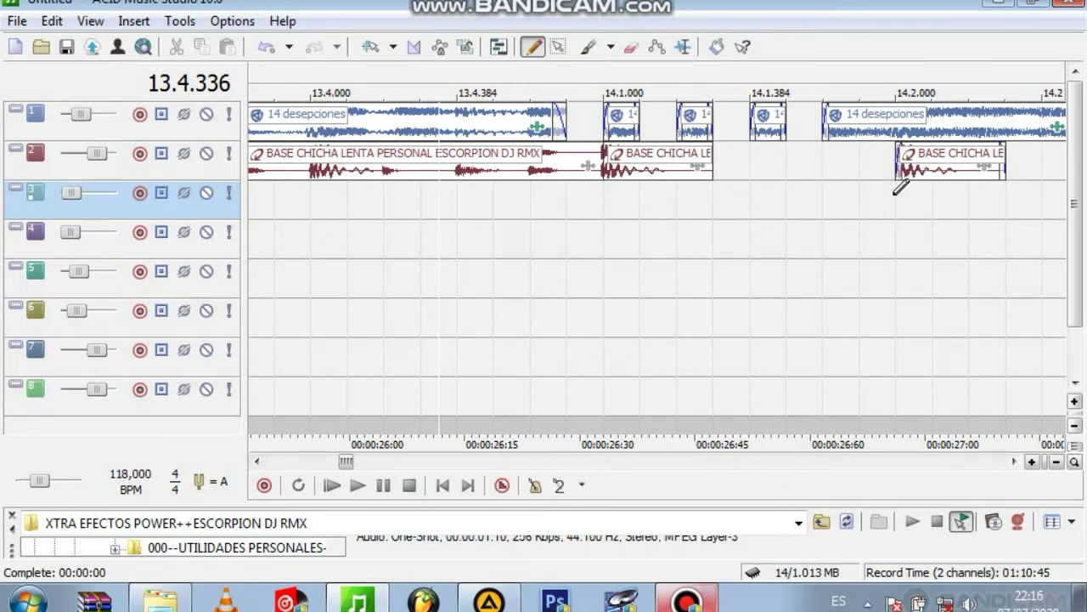
key("space")
key("space")
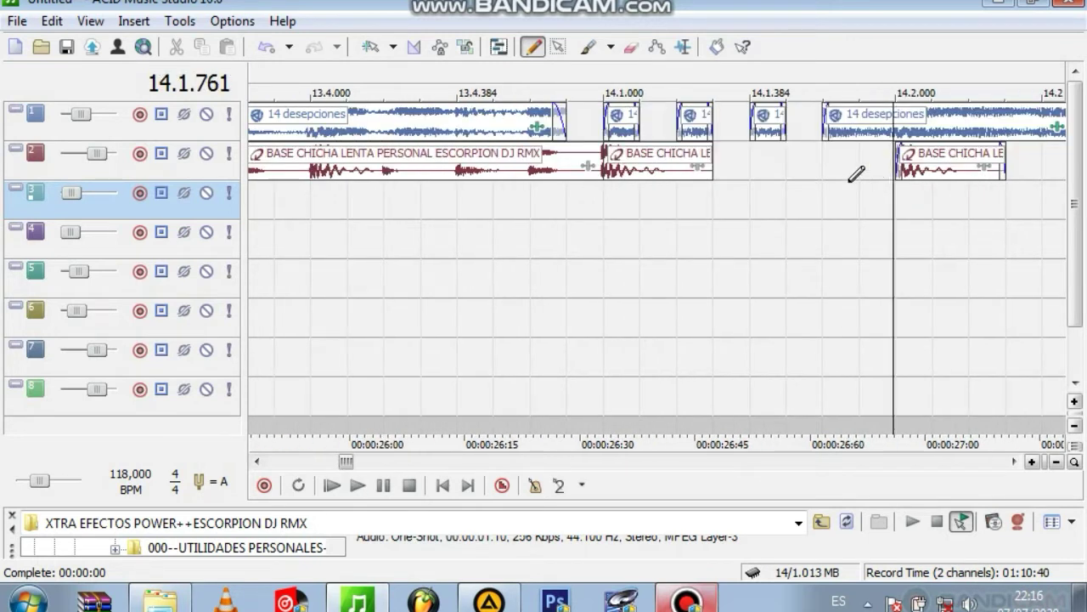
Step: Remove the fade-in from the 14 desepciones clip that resumes just before 14.2 and audition it
left_click_drag(824, 118, 821, 117)
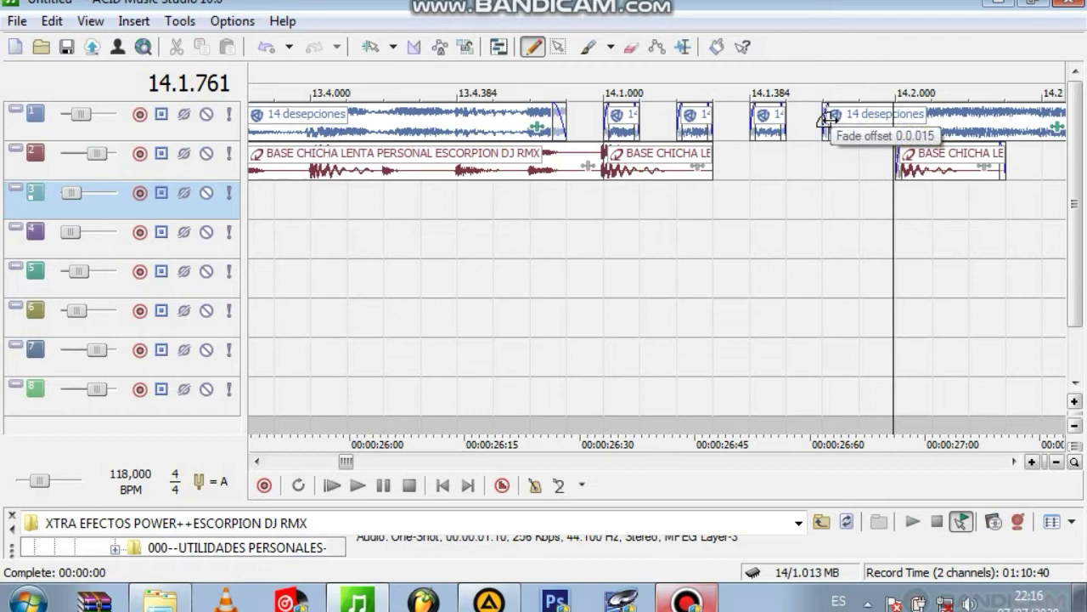
left_click(790, 241)
key("space")
key("space")
key("space")
Step: Remove the fade-in from the BASE CHICHA LENTA hit at 14.2 and replay the stutter, including a lead-in from about 13.4.473
left_click_drag(903, 162, 849, 151)
key("space")
key("space")
key("space")
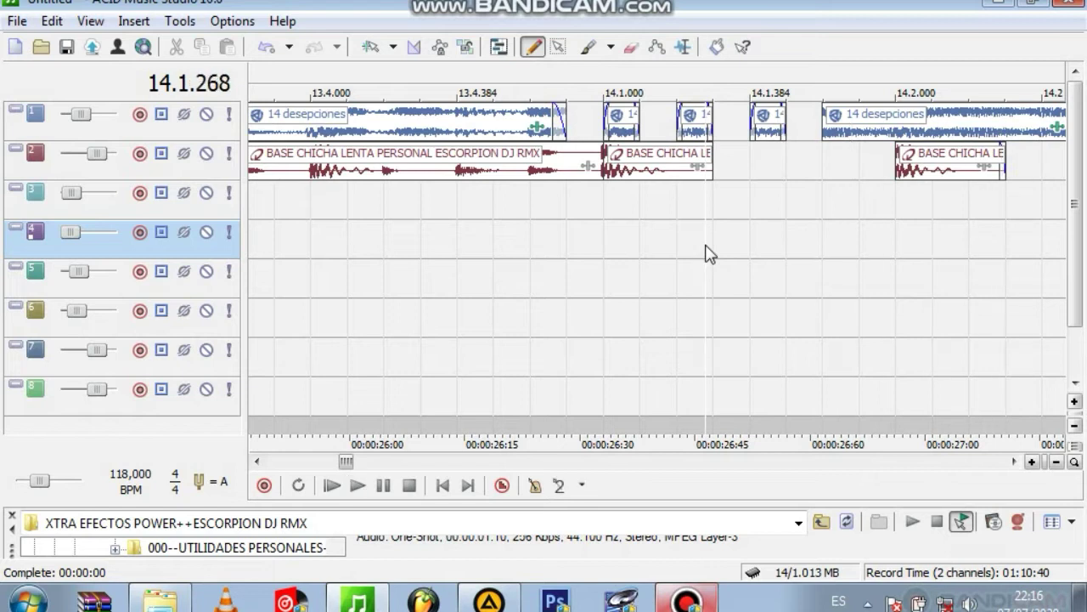
key("space")
key("space")
key("space")
left_click(497, 231)
key("space")
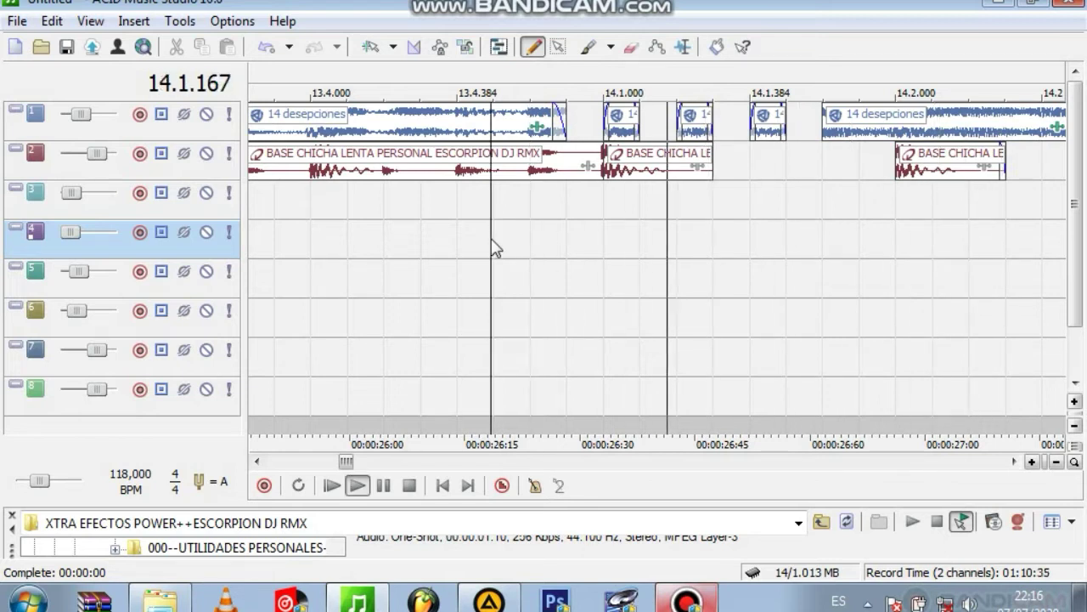
key("space")
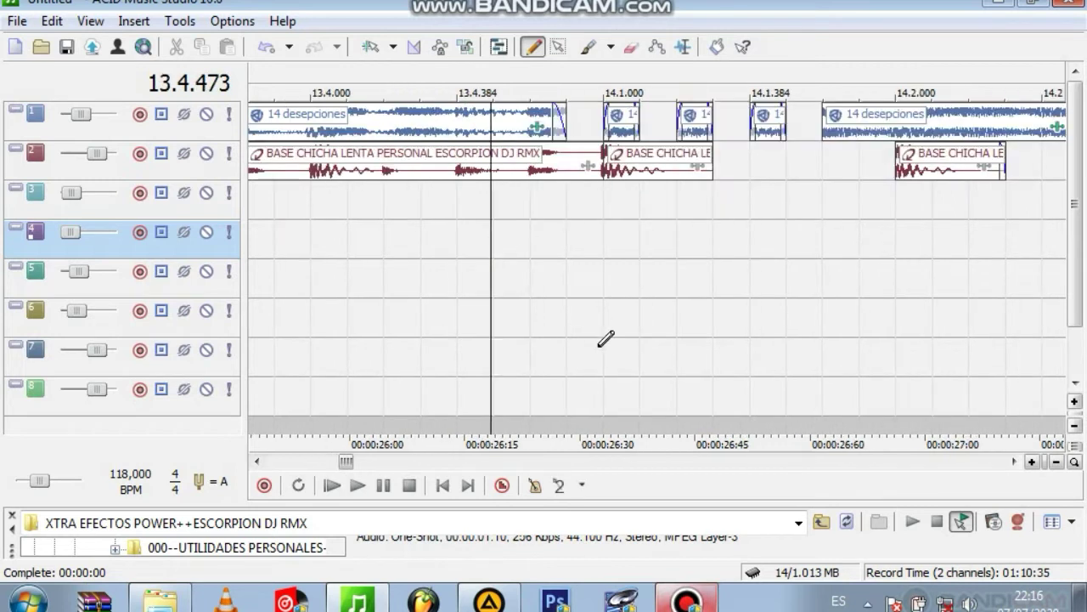
mouse_move(768, 283)
left_mouse_down()
mouse_move(929, 280)
mouse_move(813, 284)
mouse_move(830, 286)
left_mouse_up()
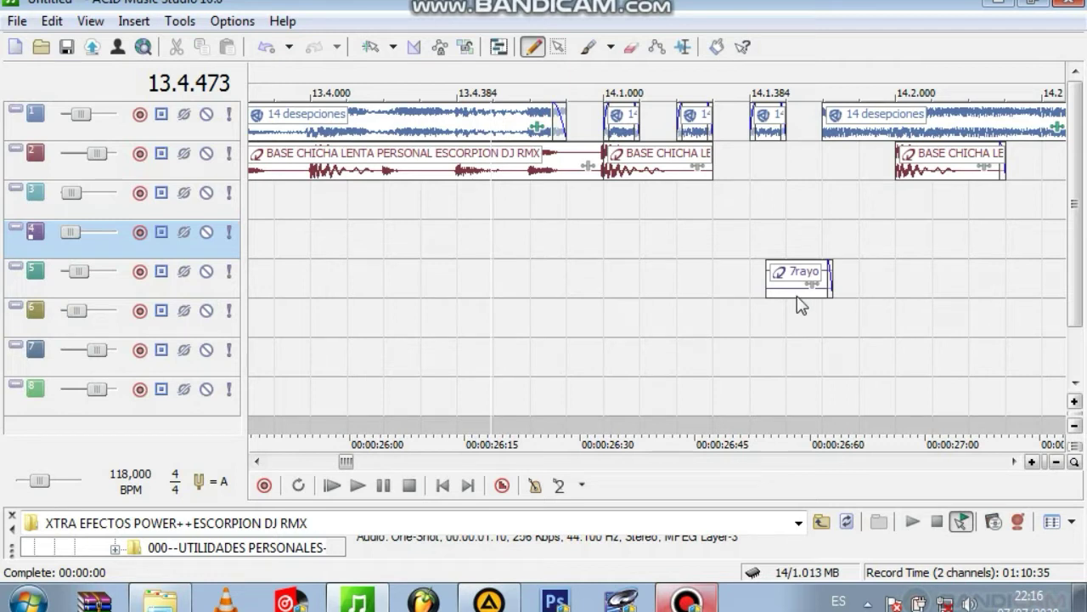
left_click(793, 293)
key("Delete")
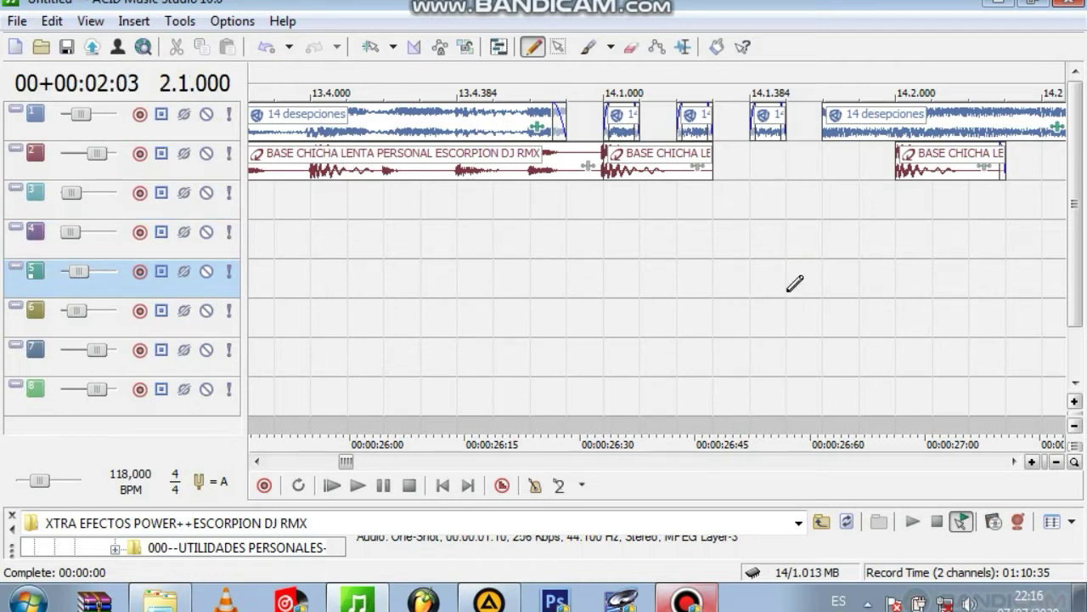
Step: Draw an ALTODOBLE clip on track 6 around measure 14, enlarge the track heights, and extend the clip to include its full swell
mouse_move(777, 323)
left_mouse_down()
mouse_move(1062, 321)
mouse_move(1085, 338)
left_mouse_up()
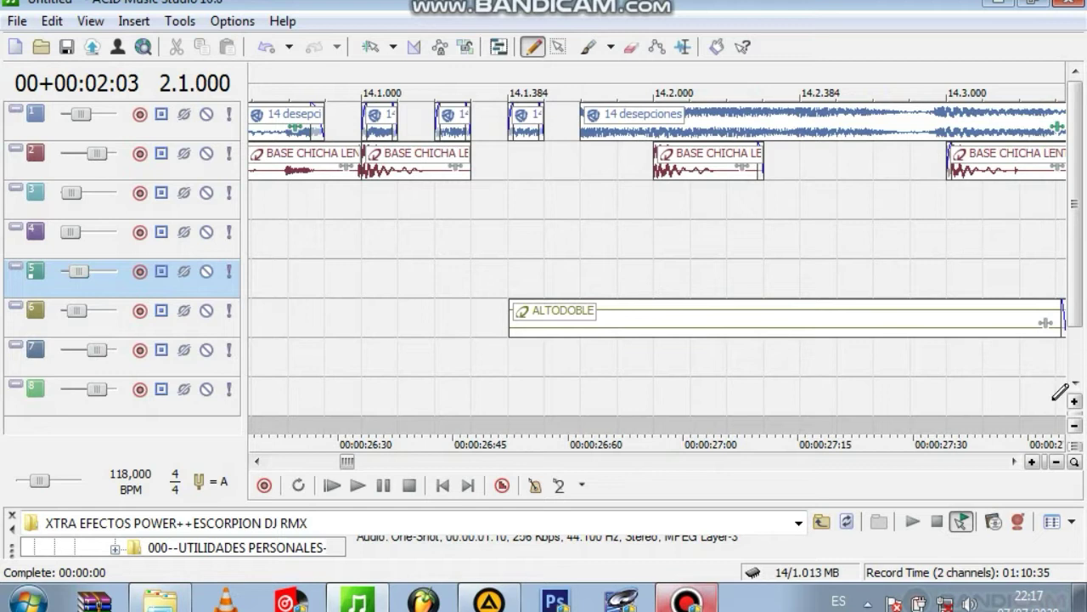
left_click(1075, 402)
left_click(1074, 403)
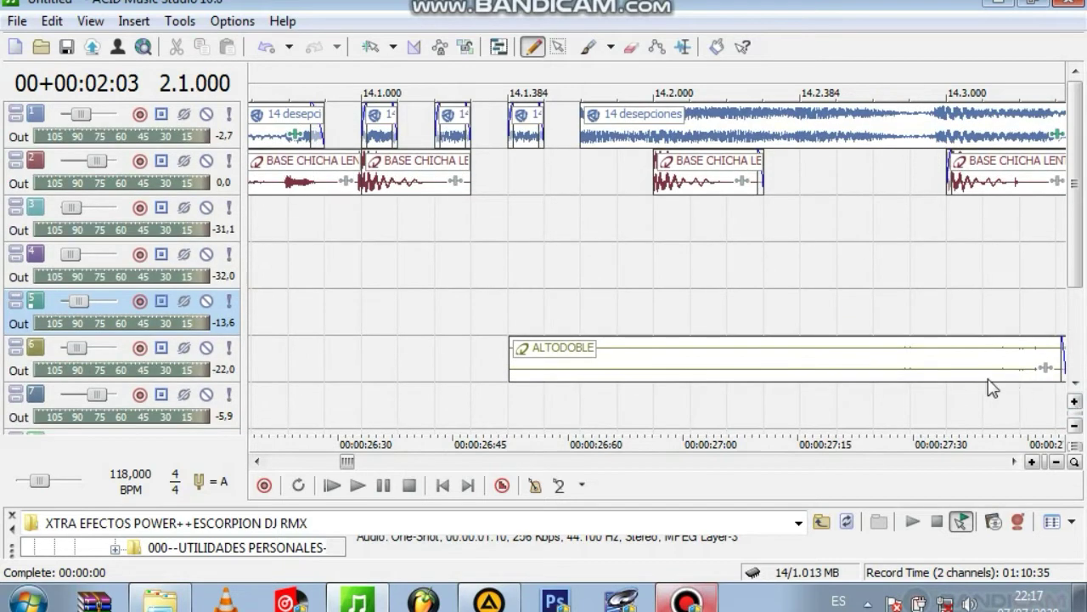
left_click_drag(350, 462, 384, 462)
left_click_drag(332, 348, 475, 365)
left_click_drag(406, 348, 370, 355)
Step: Play the intro for comparison, shift the new ALTODOBLE clip earlier so its swell falls around 14.1, and turn snapping on
key("space")
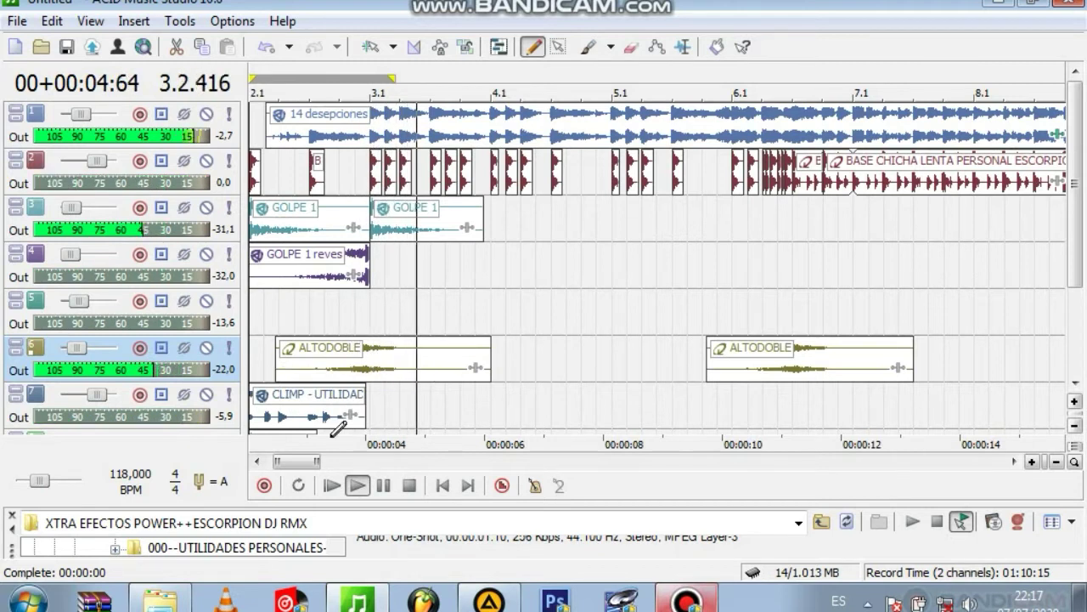
left_click_drag(304, 465, 360, 460)
left_click_drag(587, 358, 556, 357)
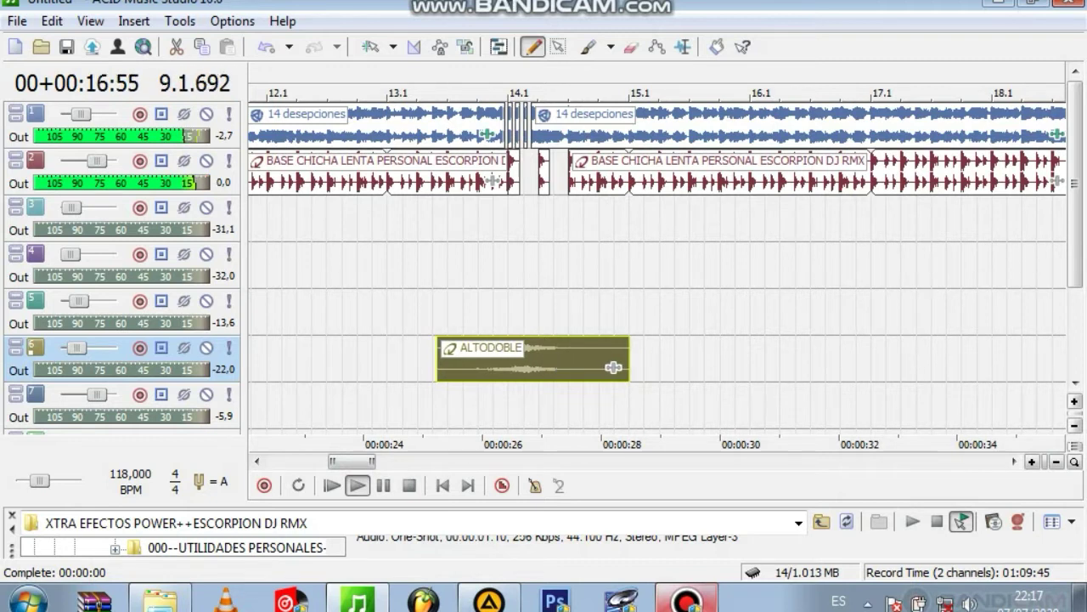
left_click(371, 46)
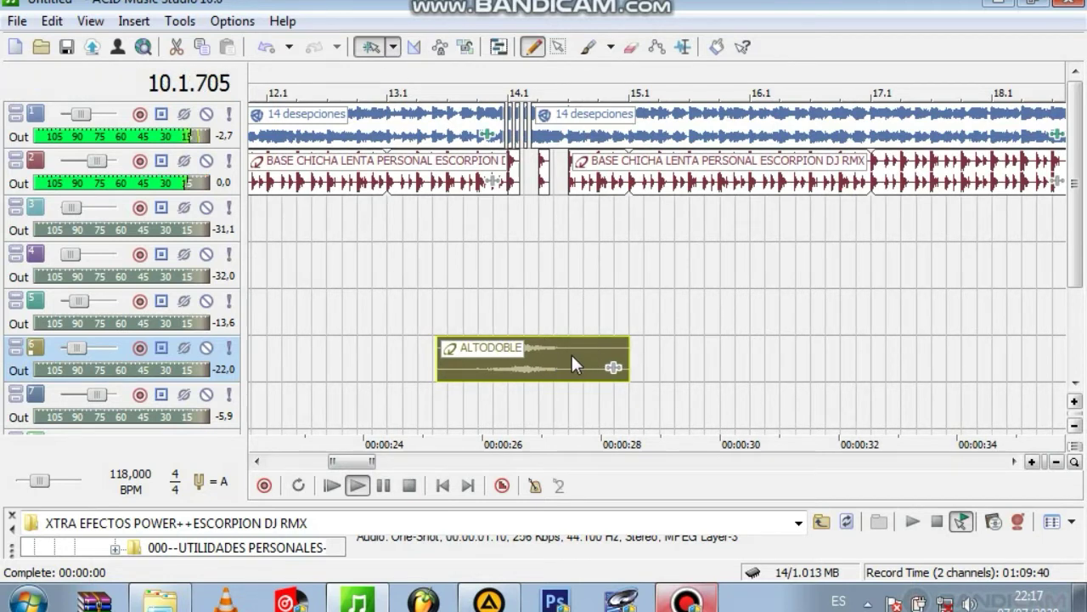
Step: Shift the ALTODOBLE clip near measure 14 on track 6 slightly later and audition the stutter from about 13.4
mouse_move(572, 354)
left_mouse_down()
mouse_move(618, 352)
mouse_move(585, 353)
left_mouse_up()
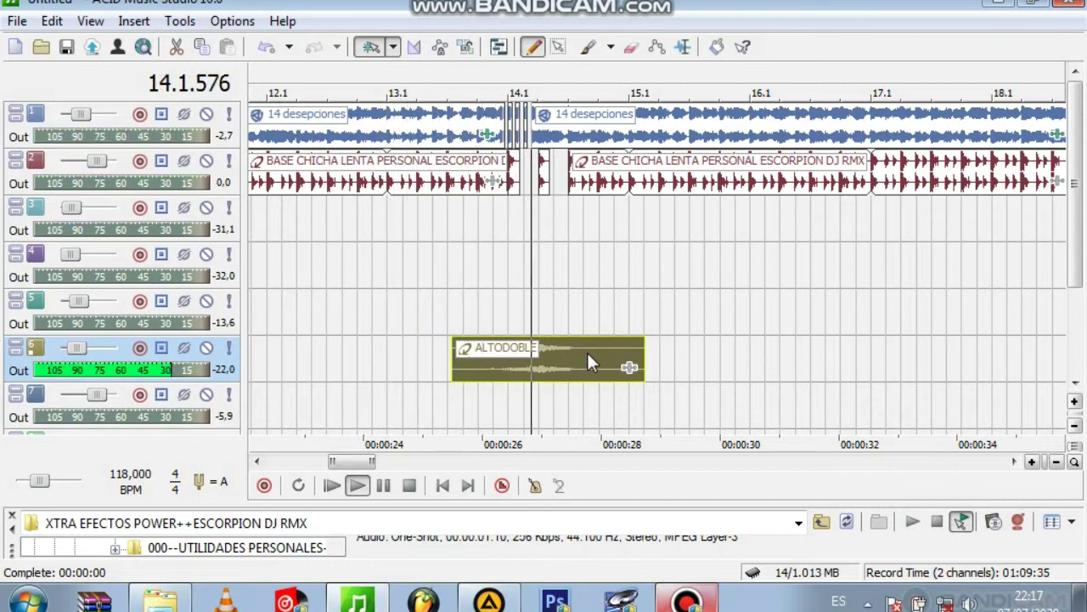
key("space")
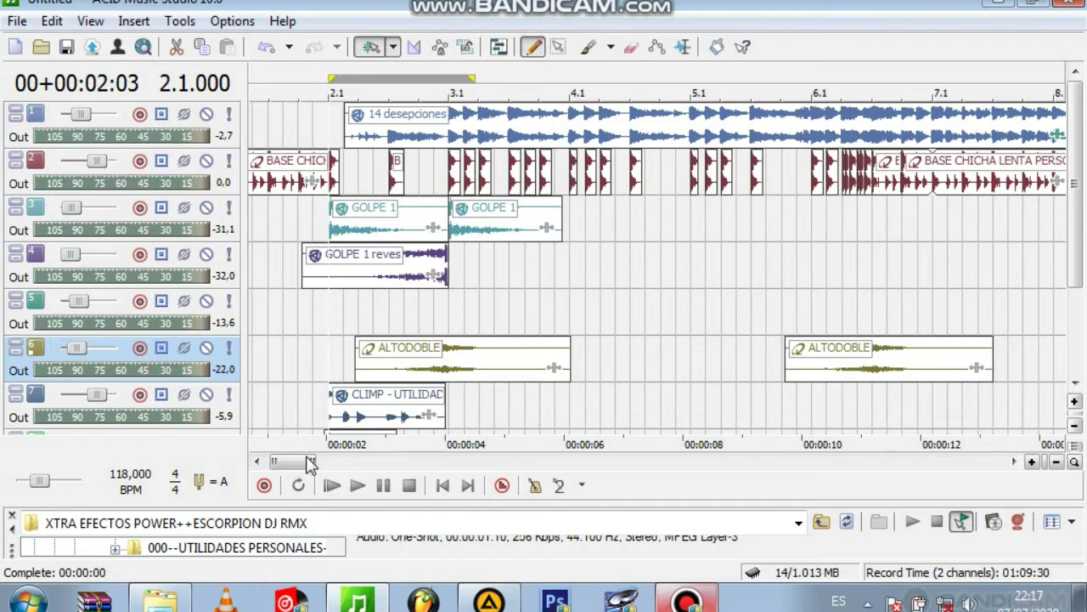
left_click_drag(311, 459, 387, 459)
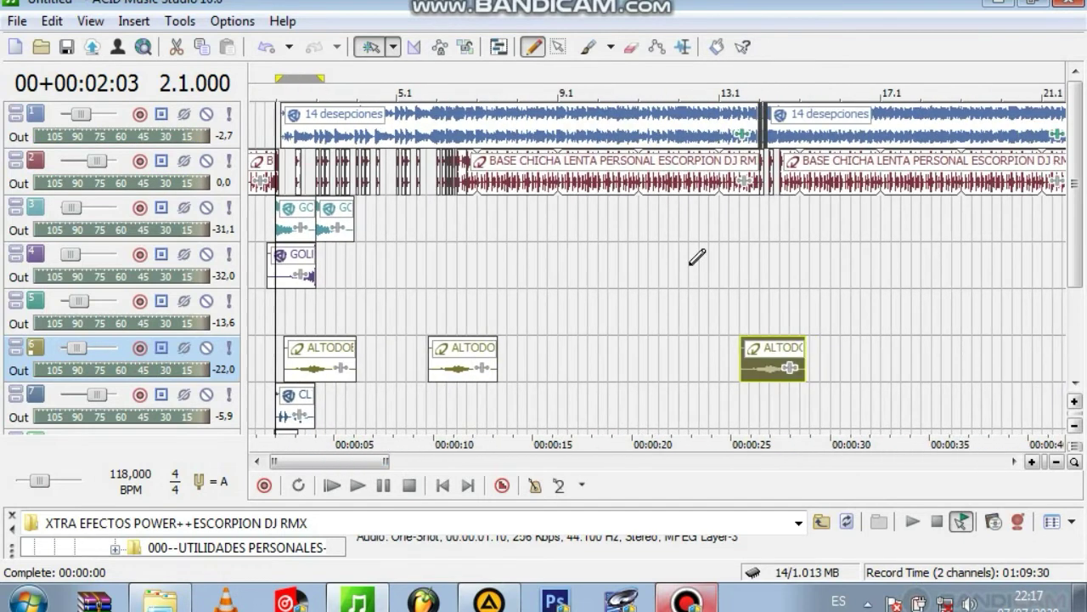
left_click(758, 234)
key("space")
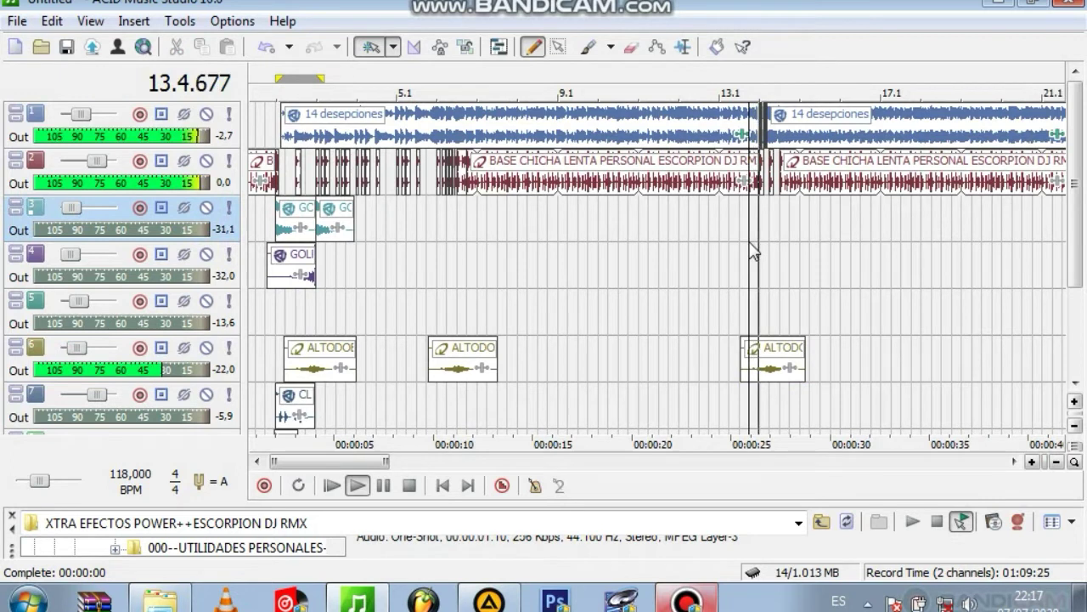
key("space")
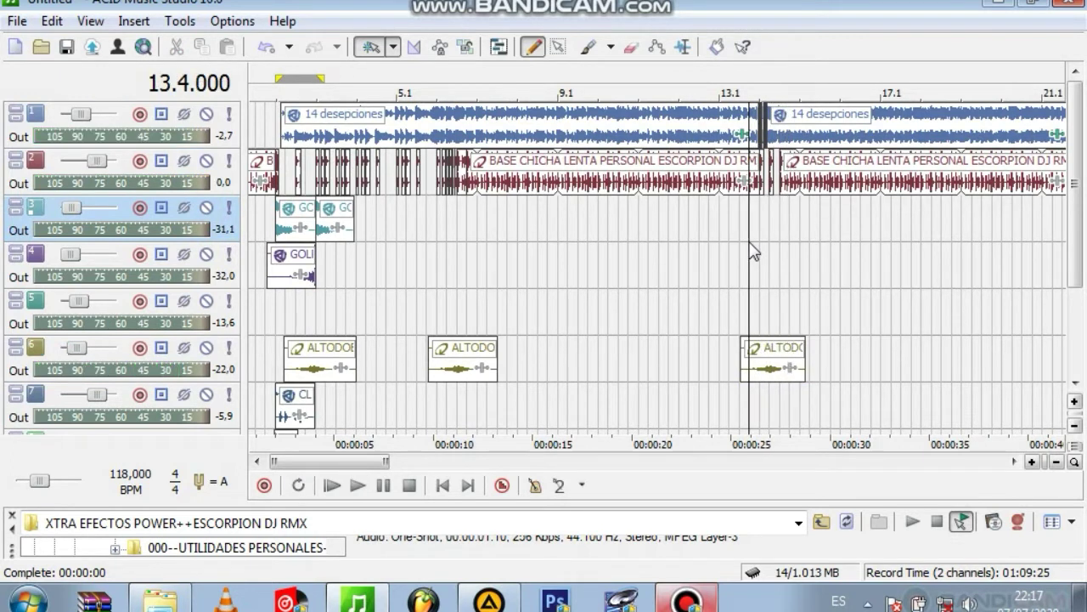
key("space")
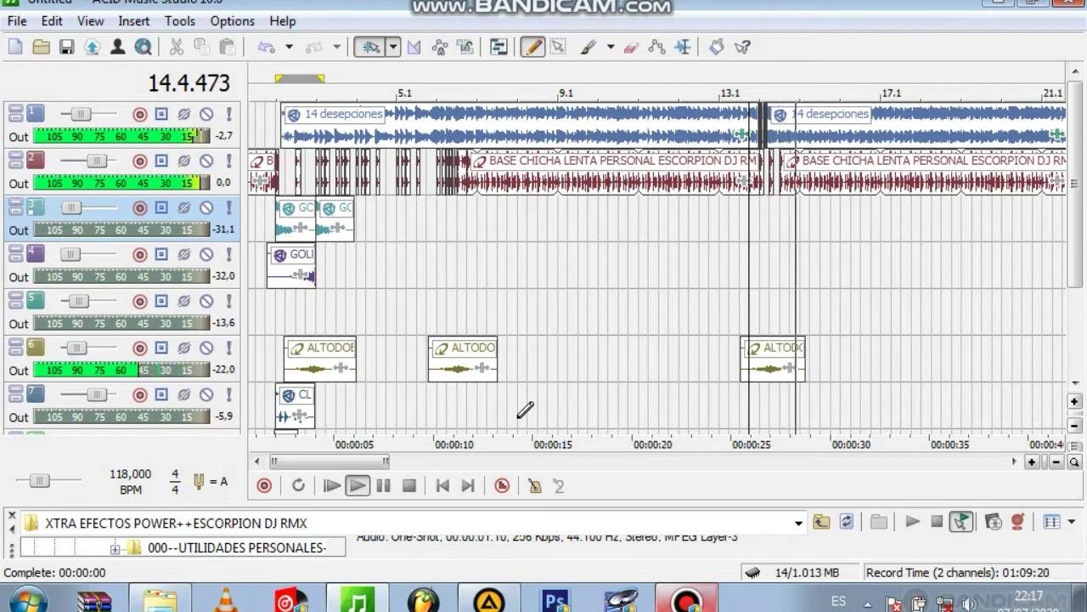
left_click_drag(272, 461, 355, 460)
key("space")
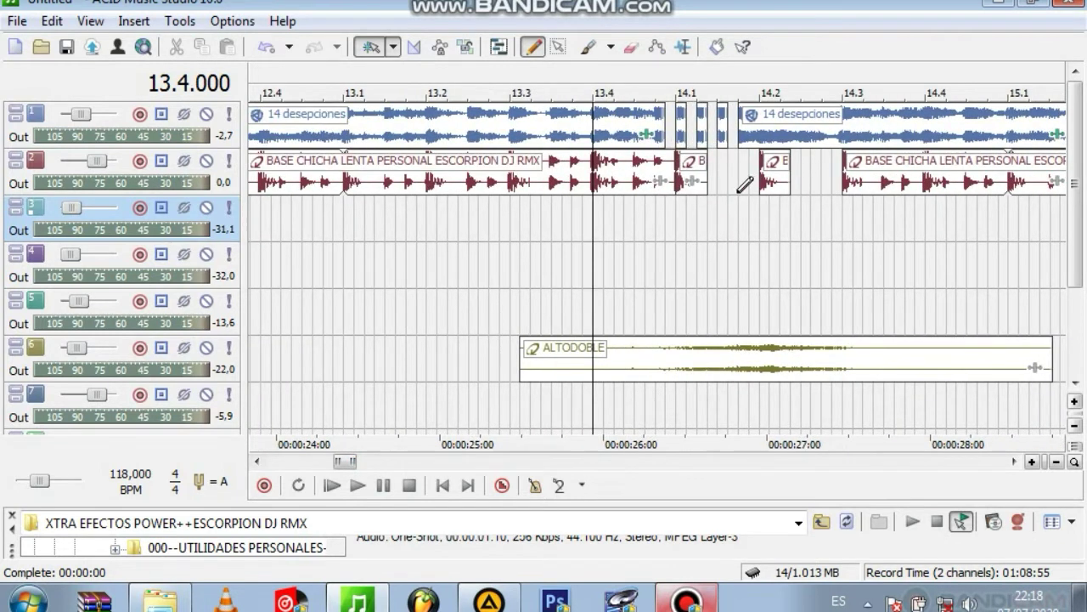
Step: Draw a short BASE CHICHA LENTA event on track 2 directly before the 14.2 hit and reverse it
left_click_drag(733, 185, 763, 174)
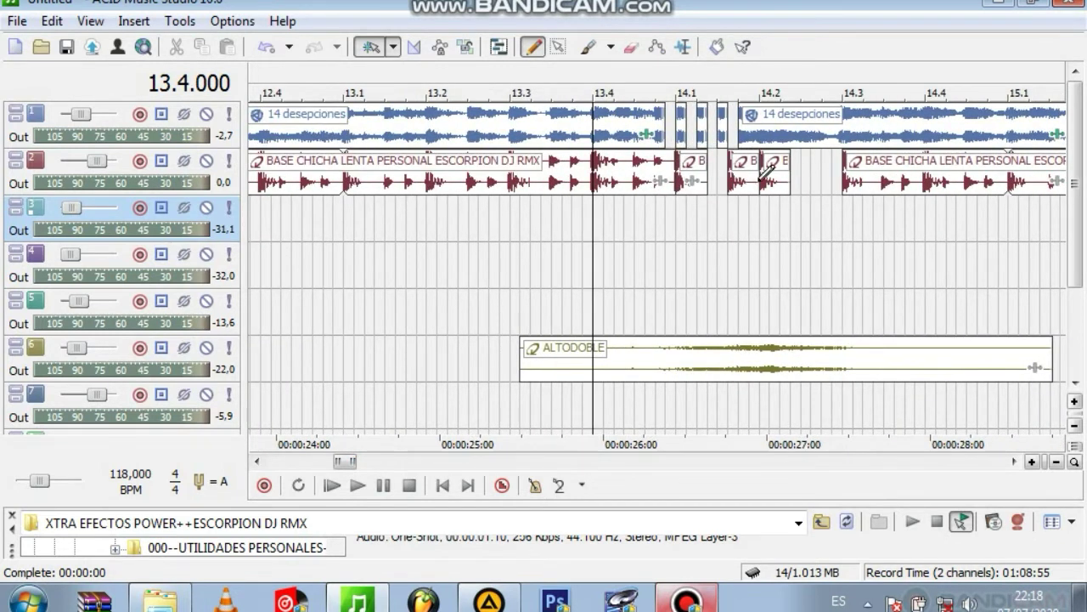
right_click(741, 194)
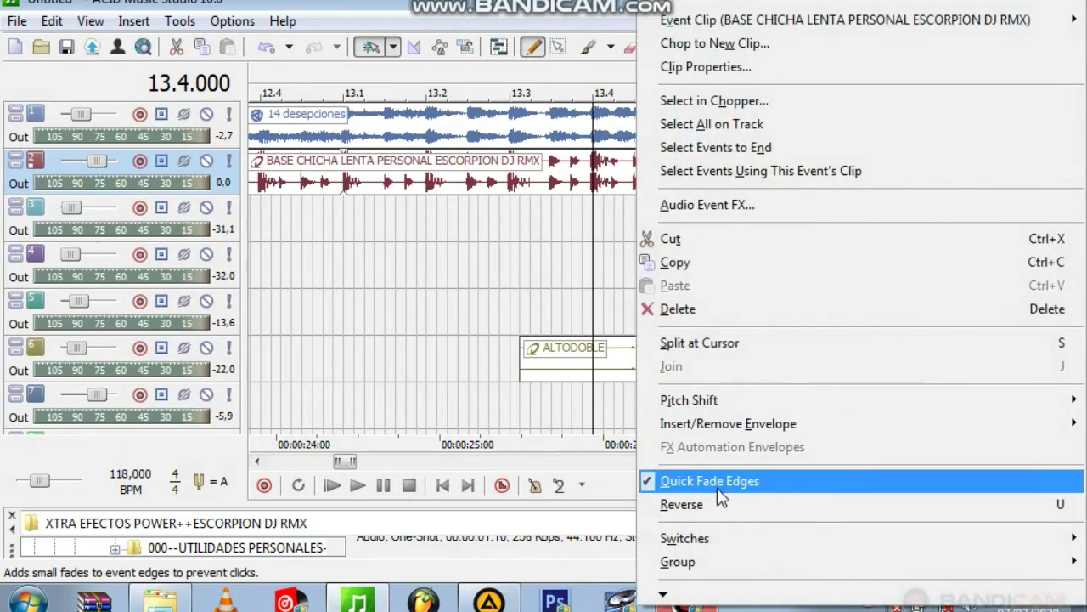
left_click(682, 504)
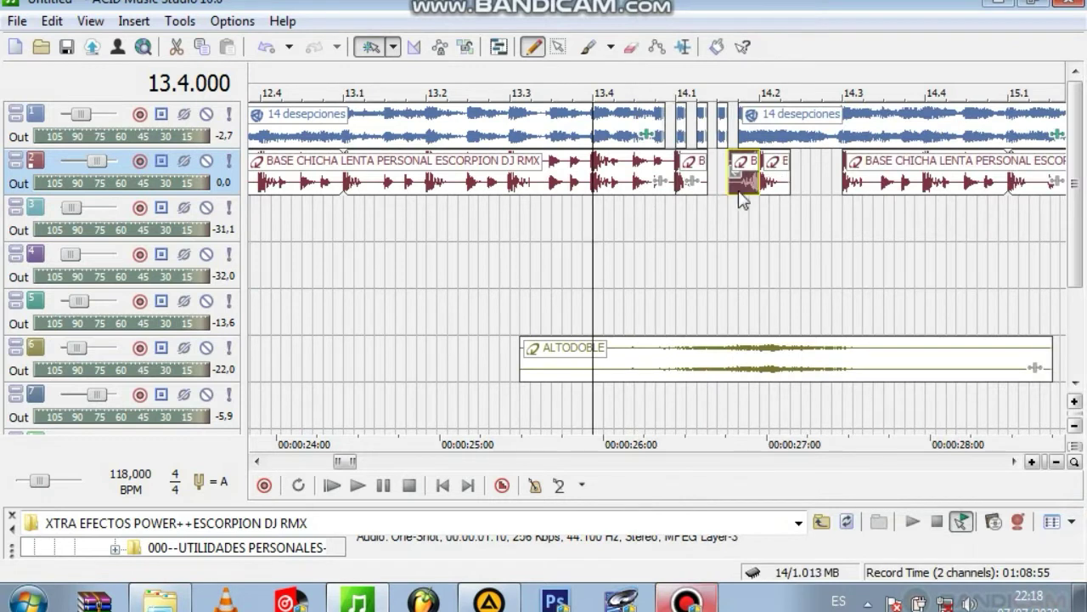
Step: Try adding a second, shorter reversed BASE CHICHA LENTA event on track 2 directly before the reversed hit
left_click(720, 183)
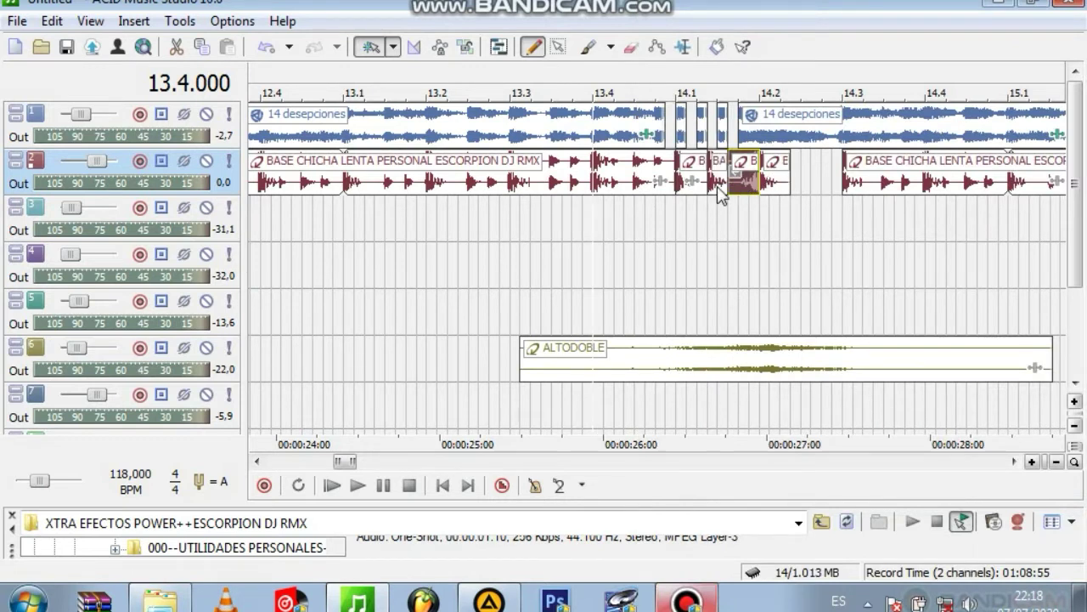
right_click(718, 187)
left_click(744, 484)
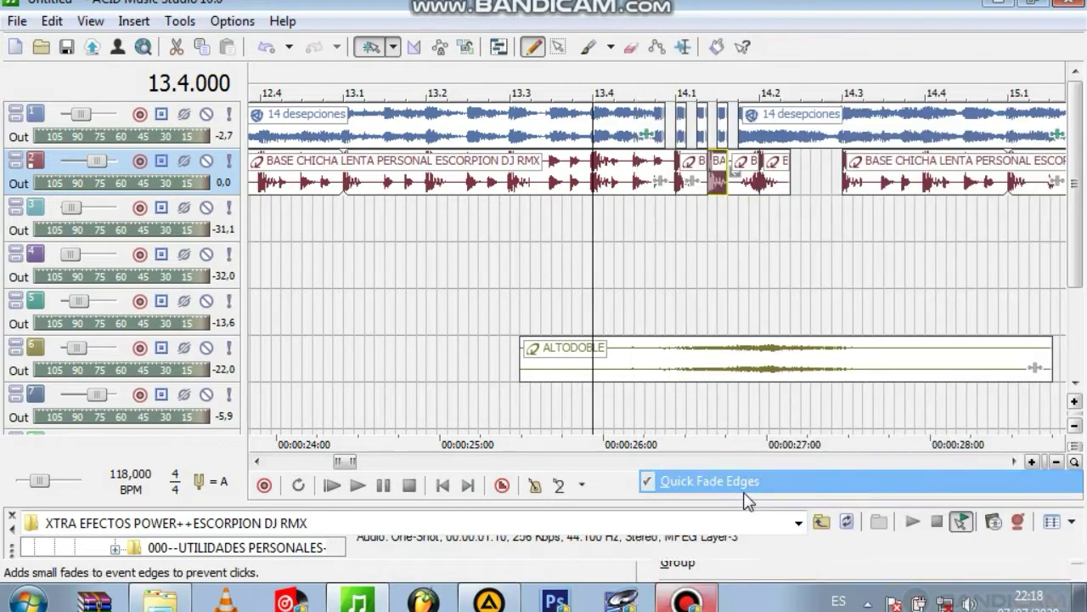
right_click(721, 183)
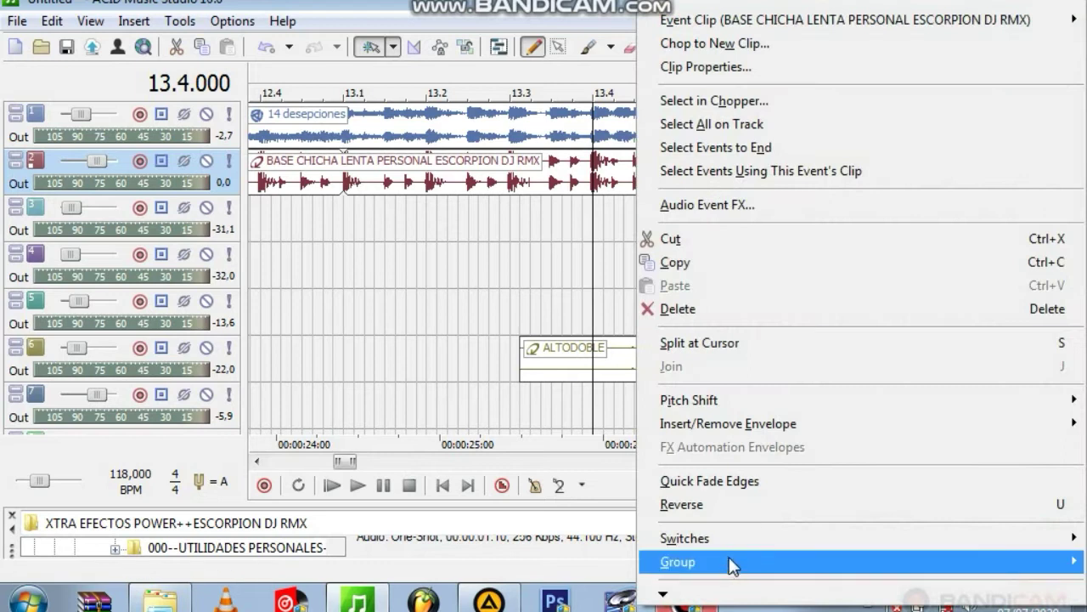
left_click(703, 512)
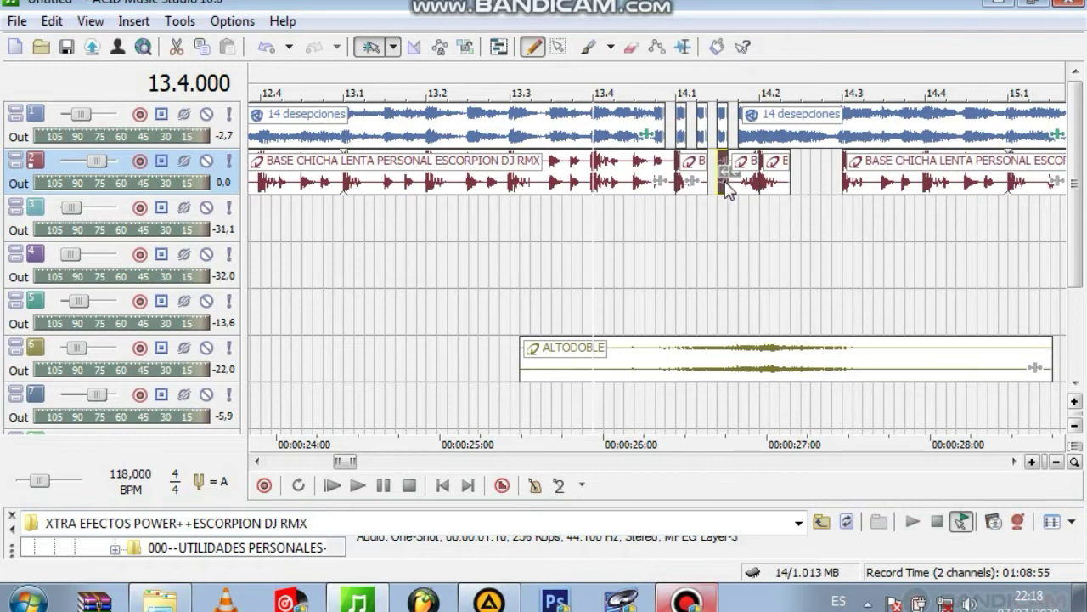
left_click_drag(729, 192, 724, 217)
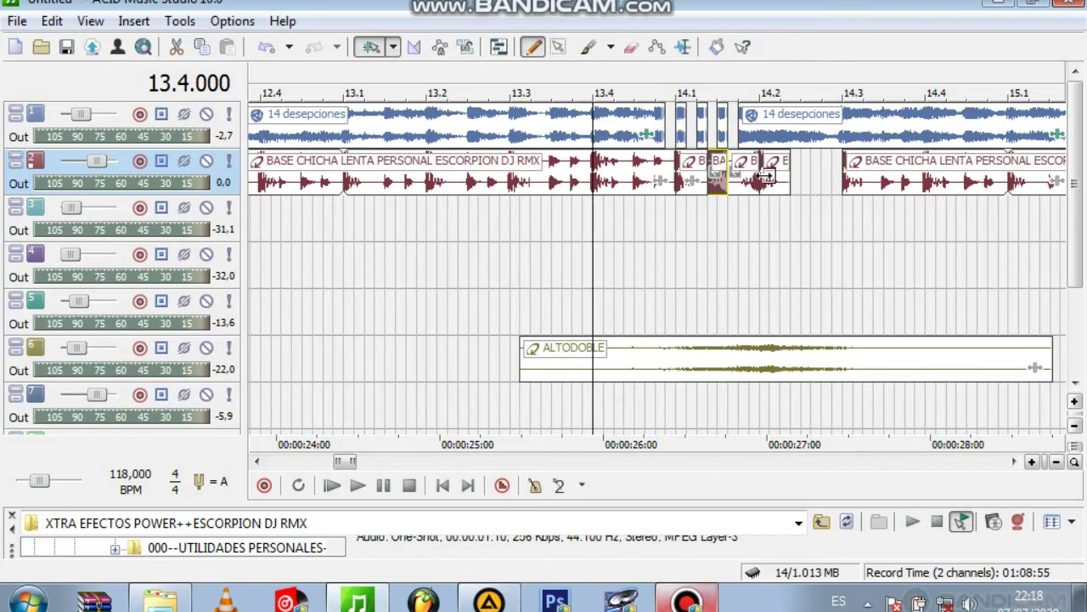
Step: Audition the stutter from about 13.4, delete the extra short reversed BASE CHICHA LENTA event, and replay the passage
key("space")
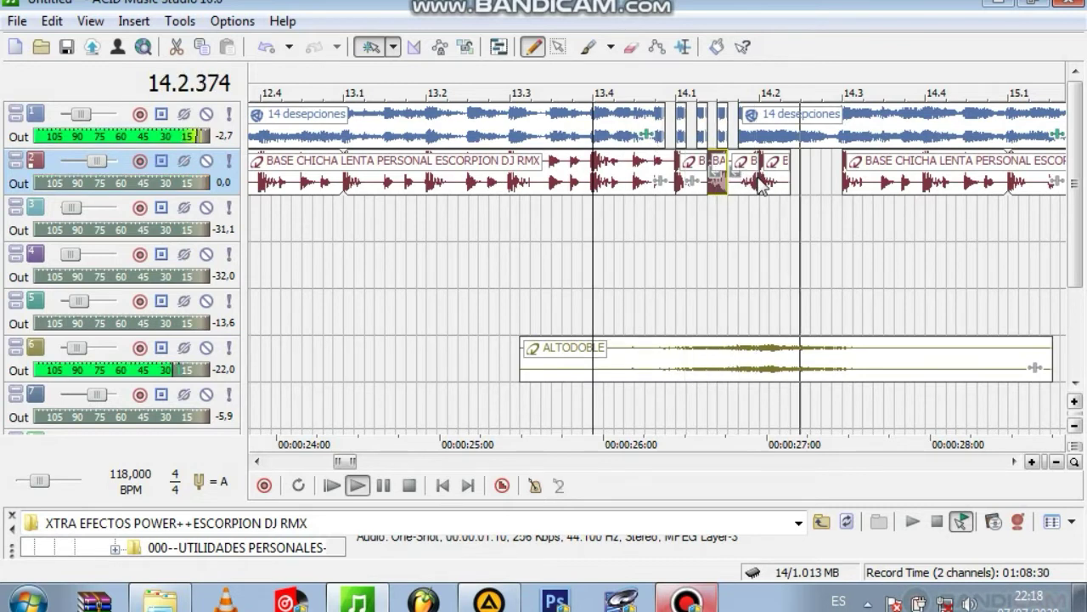
key("space")
key("space")
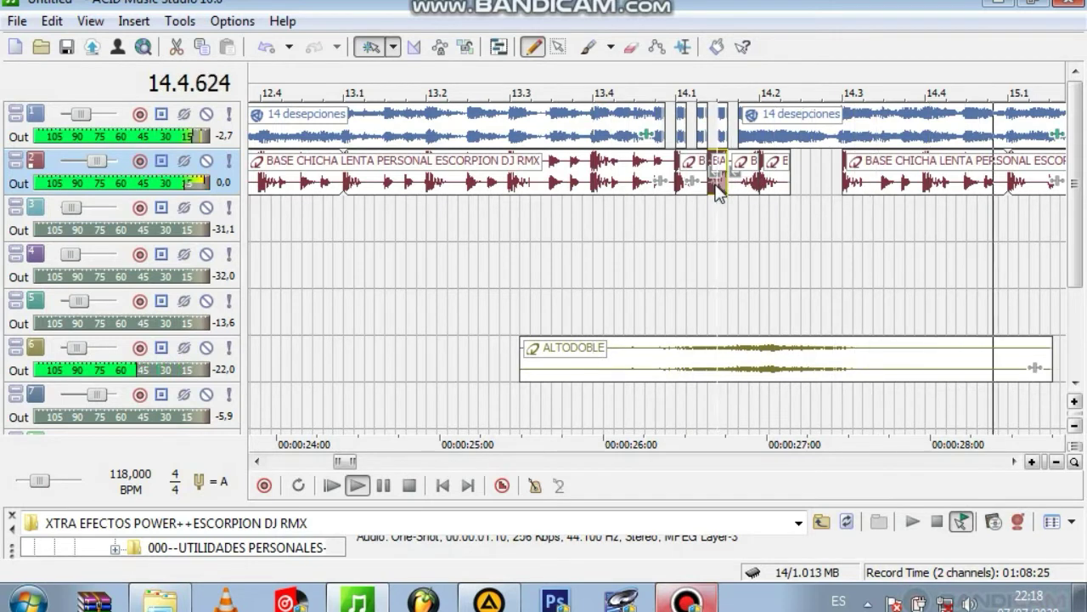
left_click(718, 191)
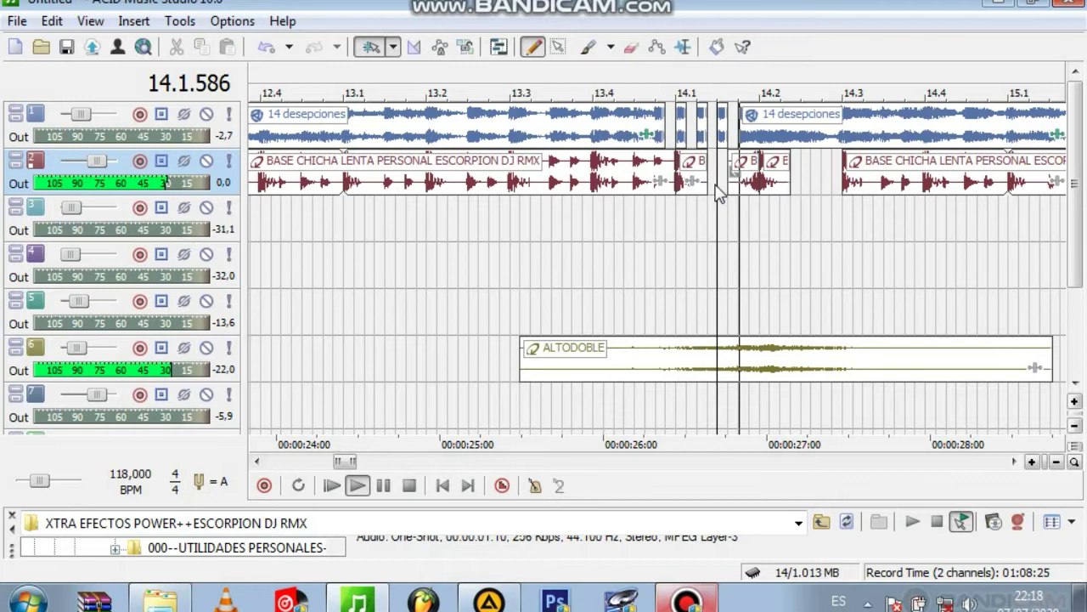
left_click(605, 219)
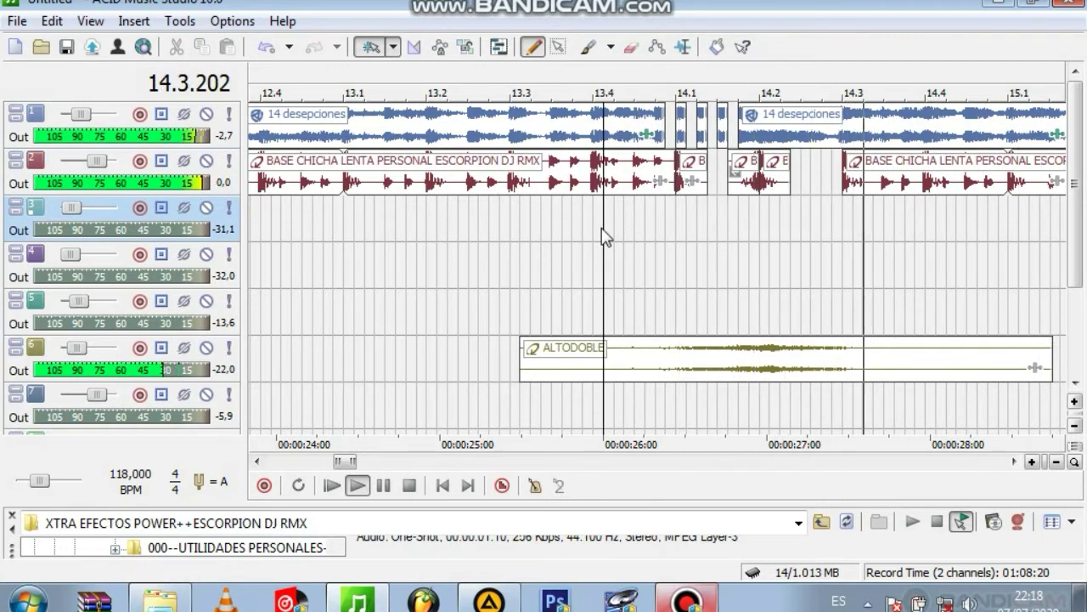
key("space")
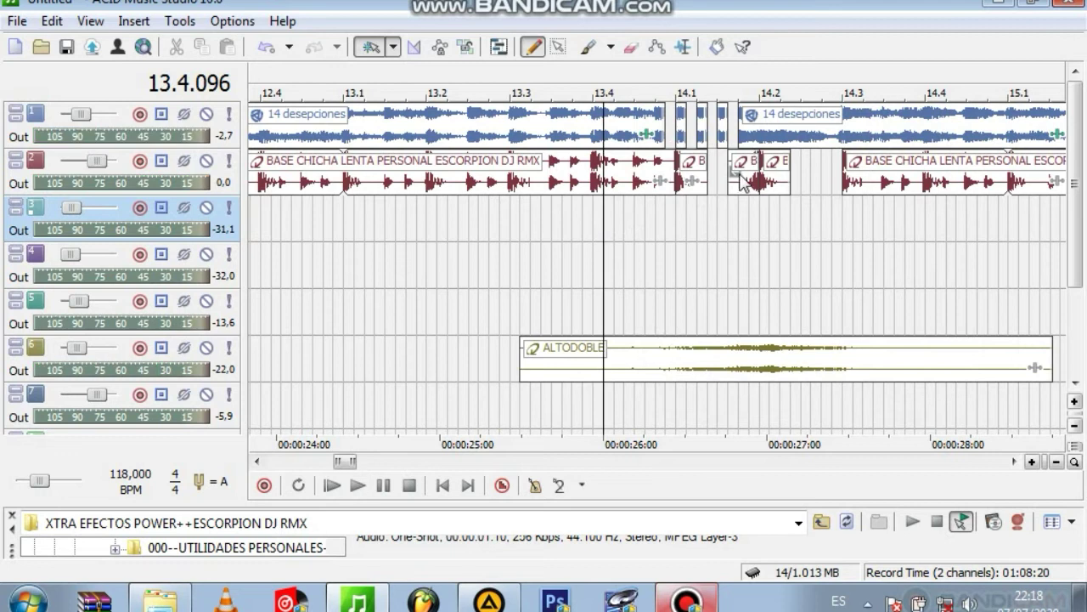
Step: Move the reversed BASE CHICHA LENTA hit so it leads into the base's re-entry at 14.3, and audition the passage
left_click_drag(741, 185, 853, 169)
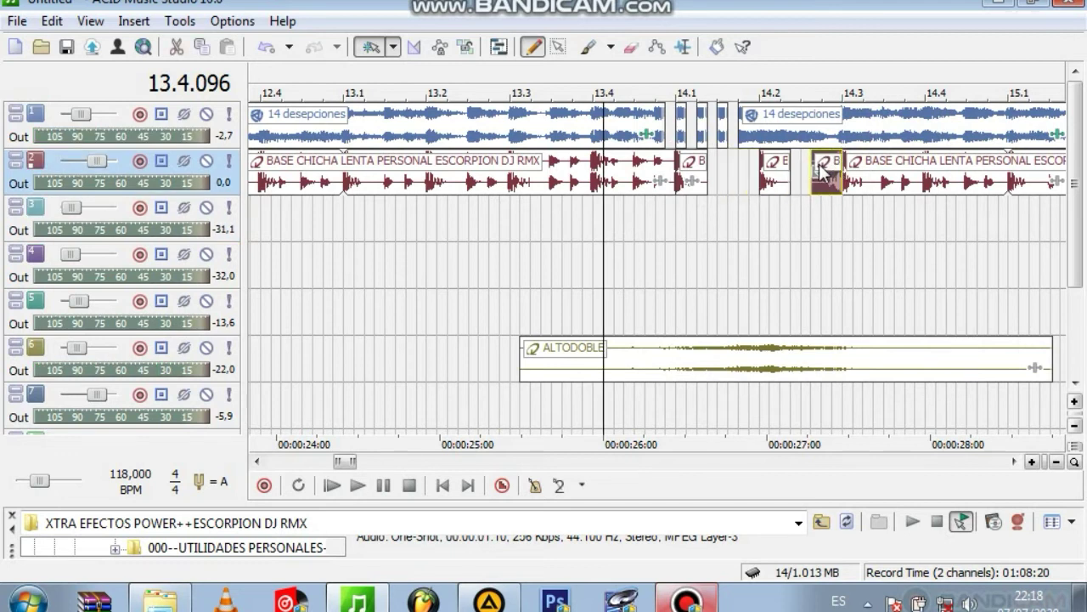
key("space")
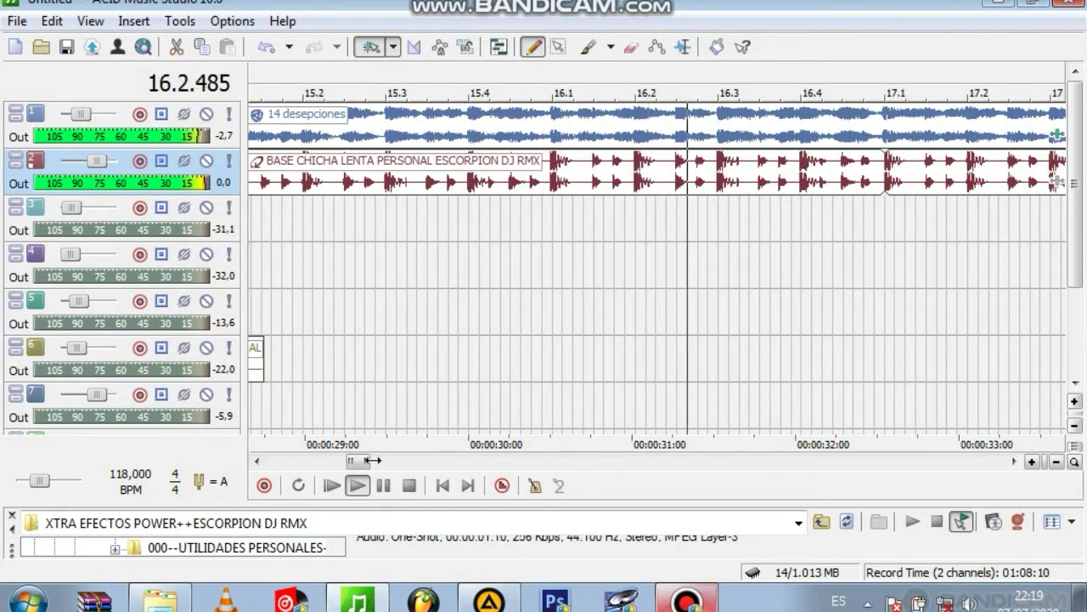
left_click_drag(369, 461, 396, 462)
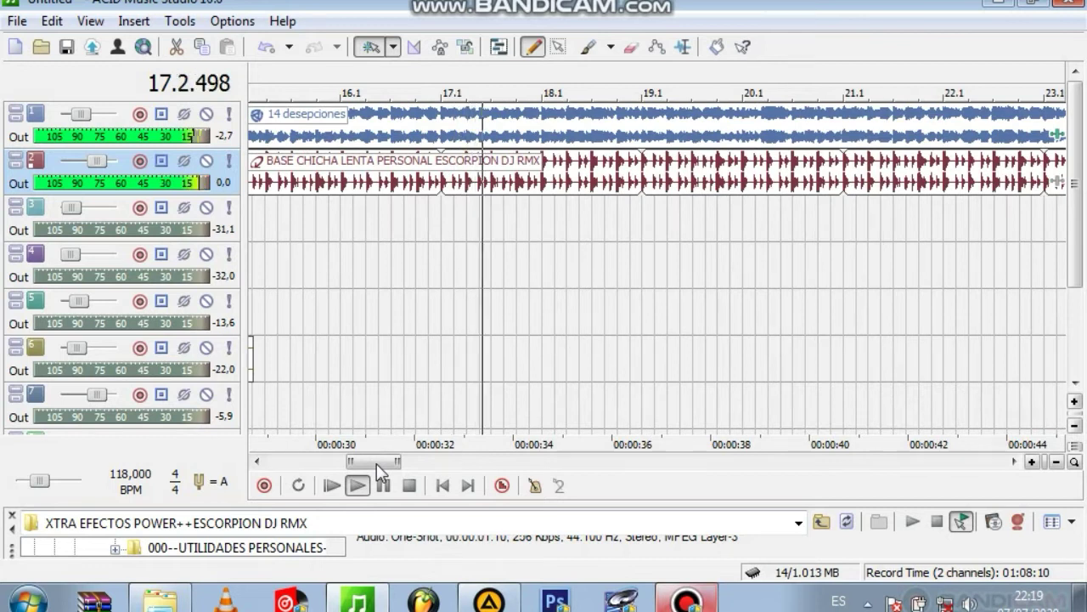
key("space")
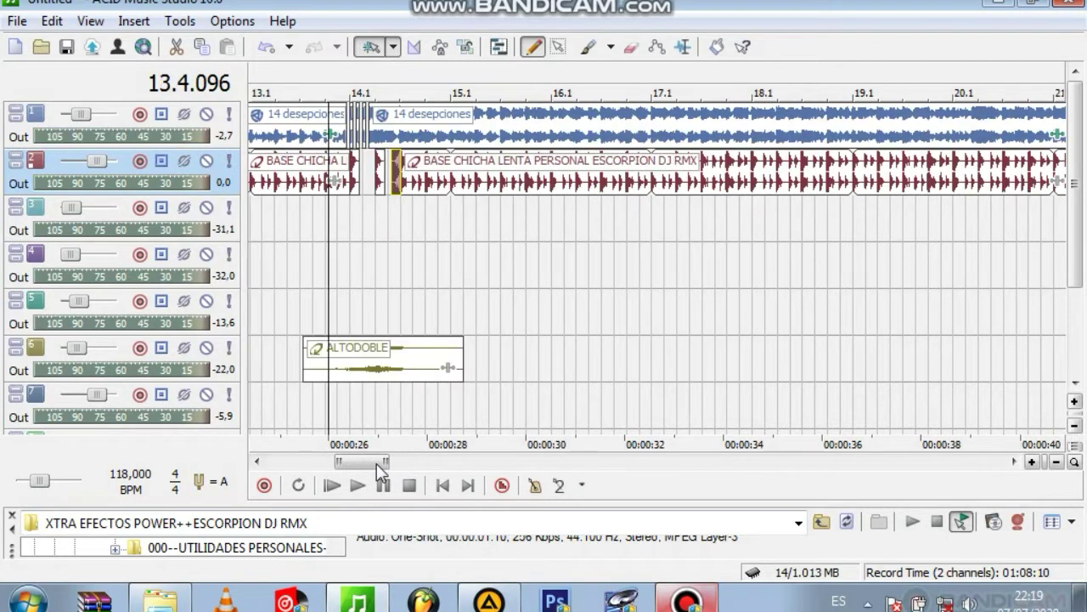
Step: Raise the pitch of the 14 desepciones stutter slice at 14.1.000 to +1
left_click_drag(376, 463, 357, 463)
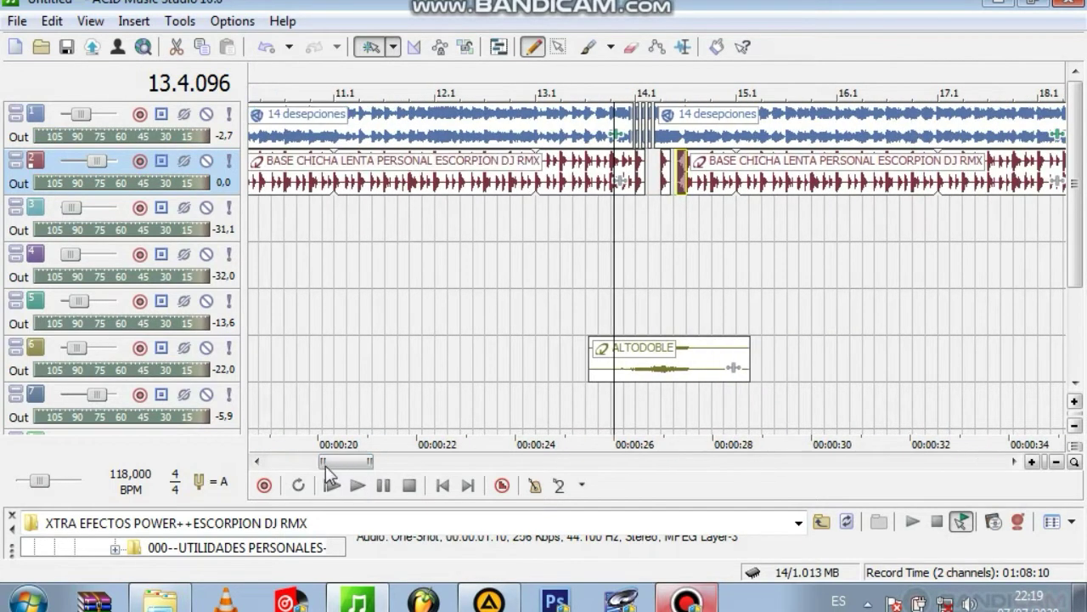
double_click(325, 463)
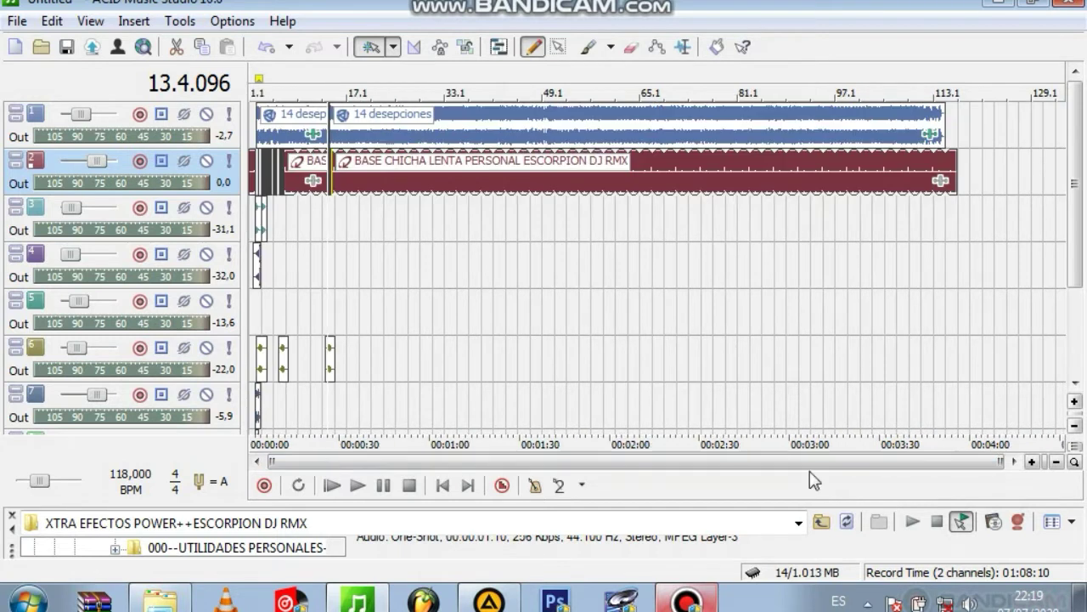
left_click_drag(999, 462, 410, 459)
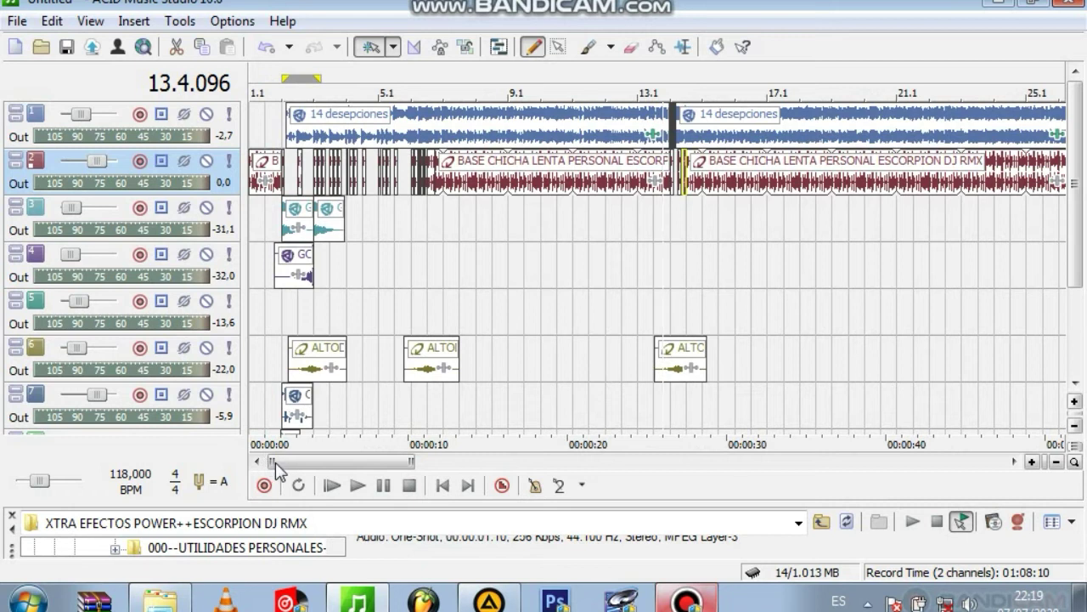
left_click_drag(271, 461, 332, 458)
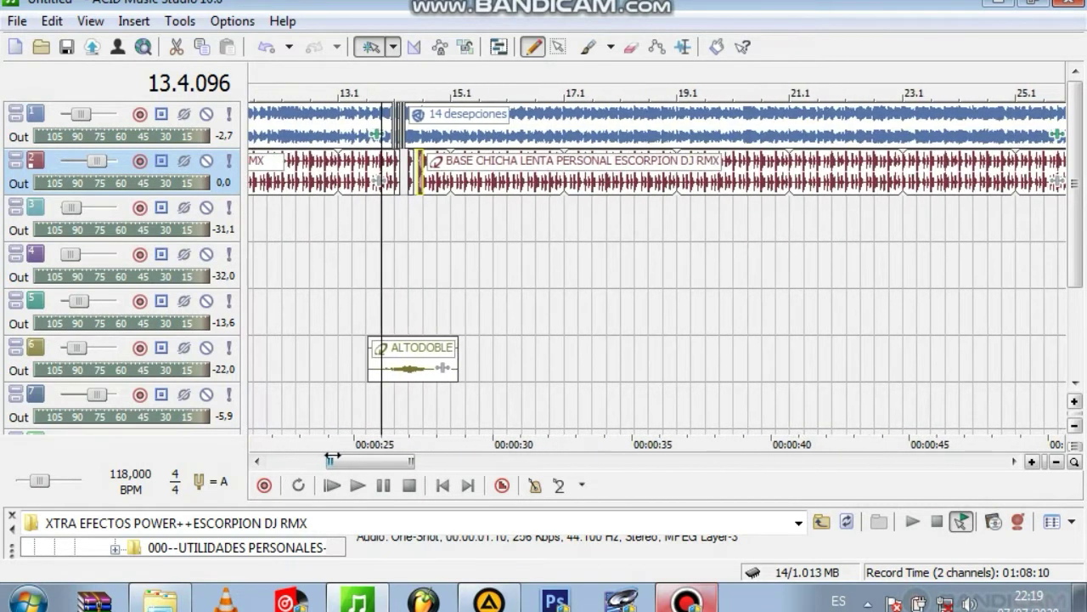
left_click_drag(414, 461, 338, 461)
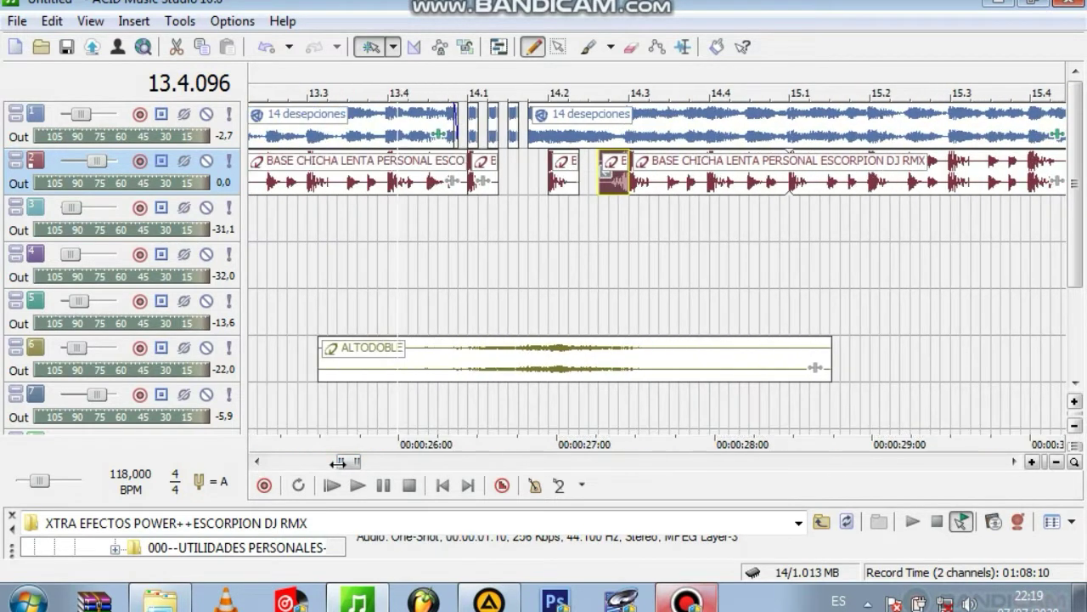
left_click(474, 134)
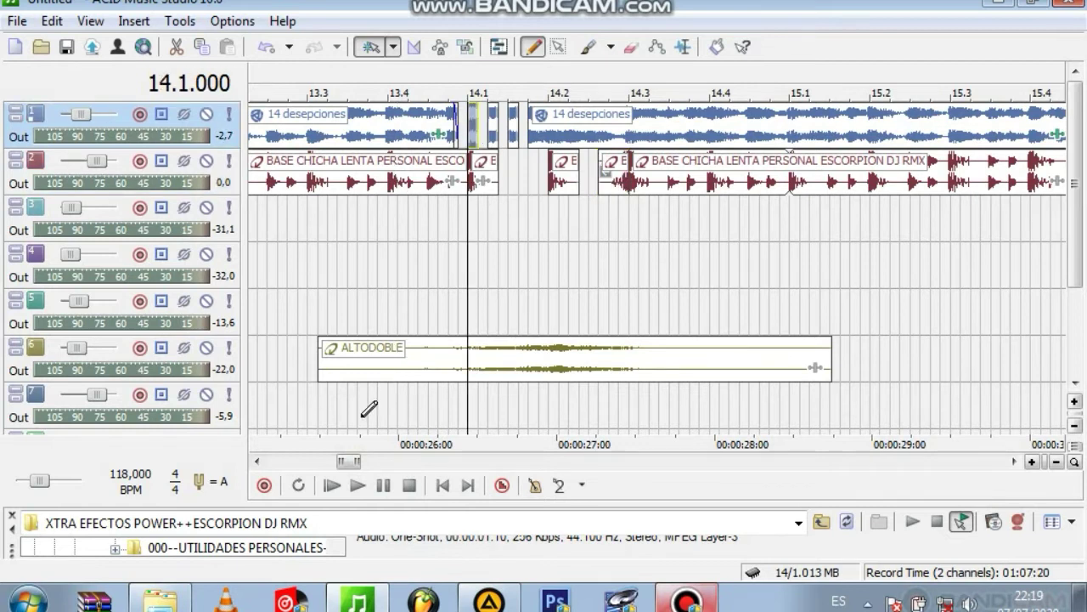
left_click_drag(357, 461, 346, 461)
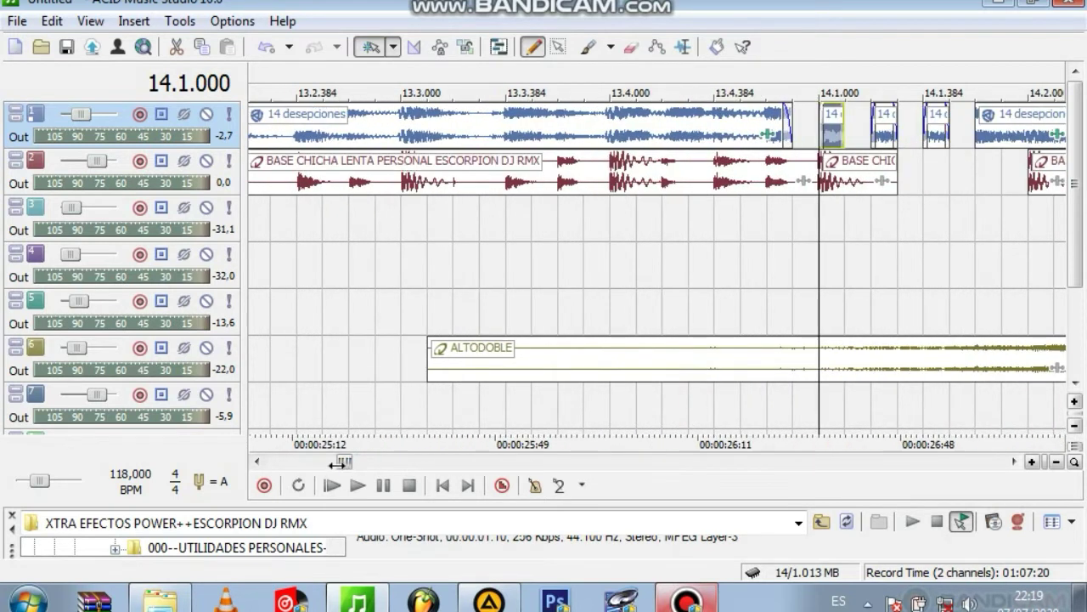
scroll(340, 461, "up", 5)
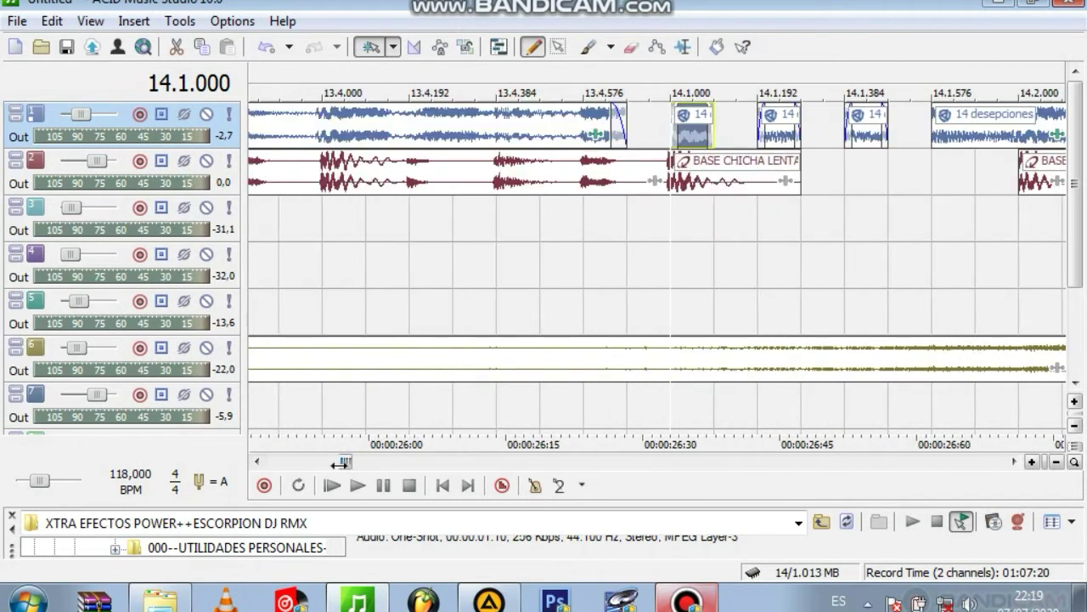
left_click(697, 136)
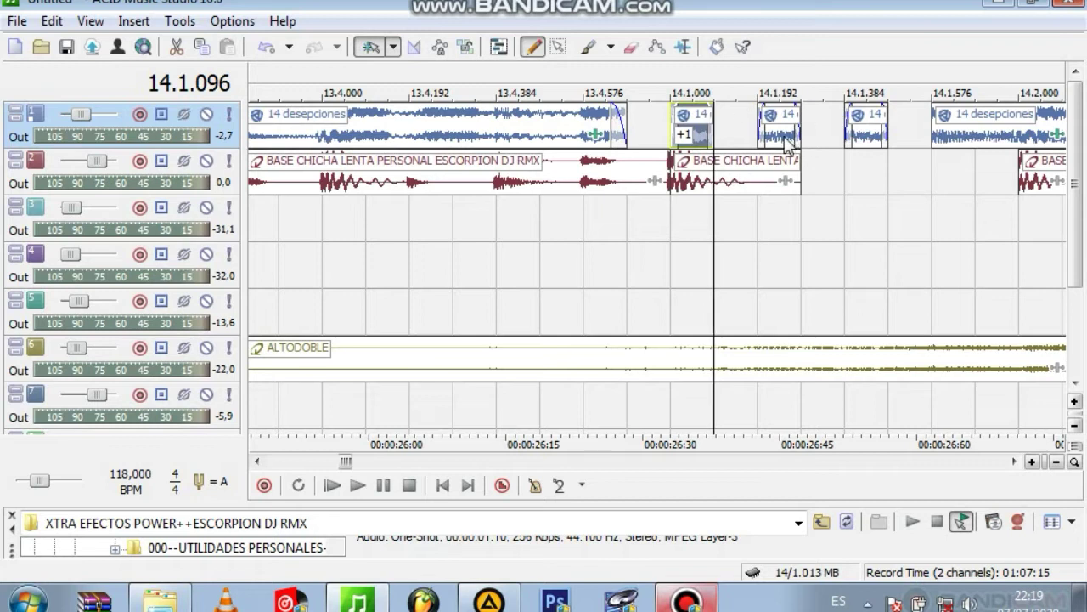
Step: Raise the pitch of the song slice at 14.1.192 to +2 and the one at 14.1.384 to +1, and audition from 13.4.192
left_click(786, 143)
key("plus")
key("plus")
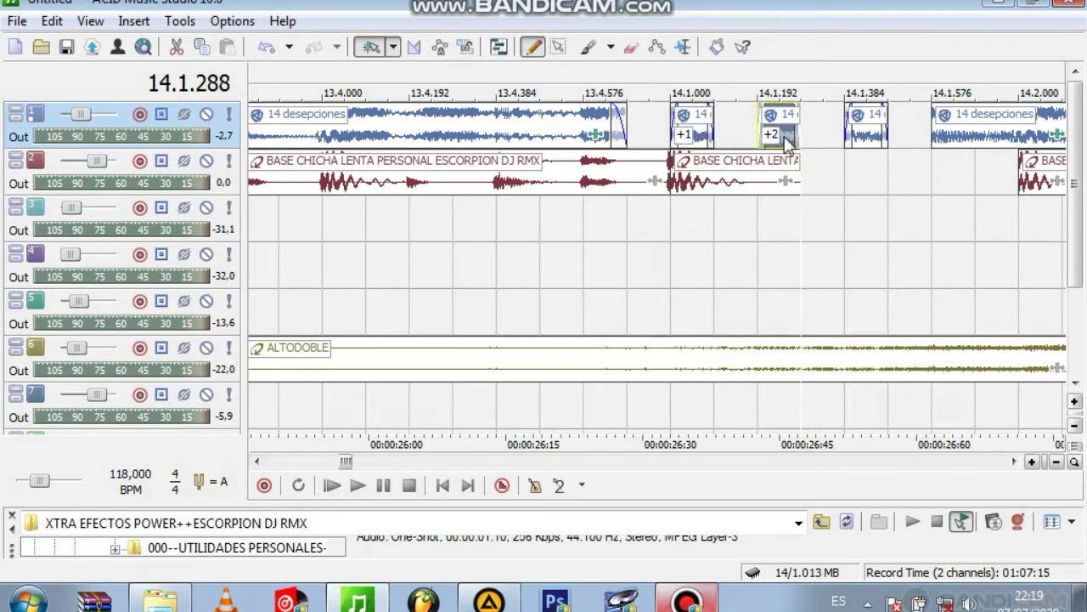
left_click(872, 140)
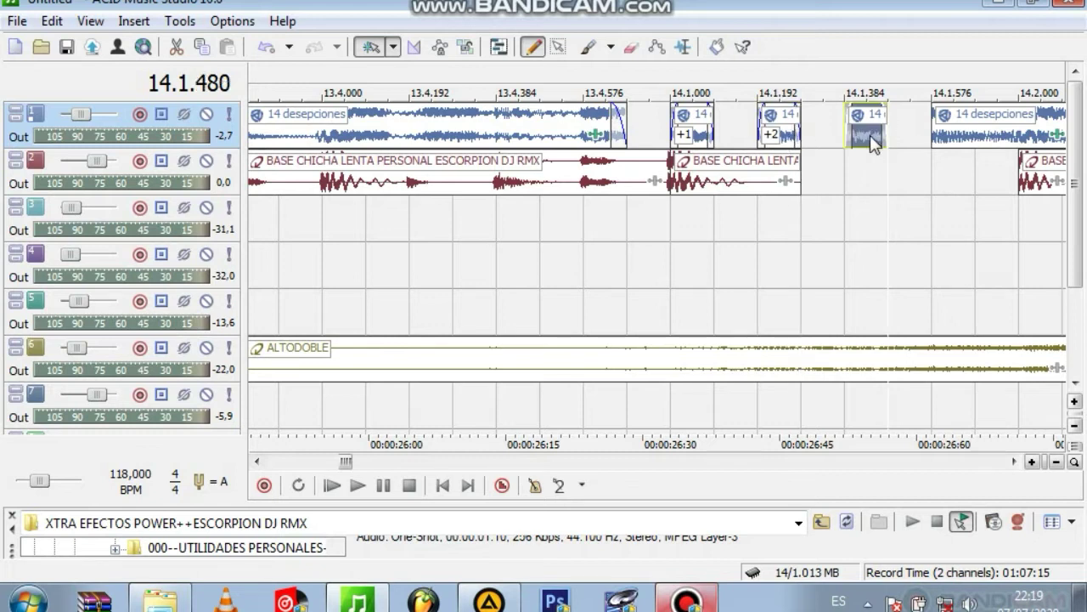
key("plus")
left_click(421, 254)
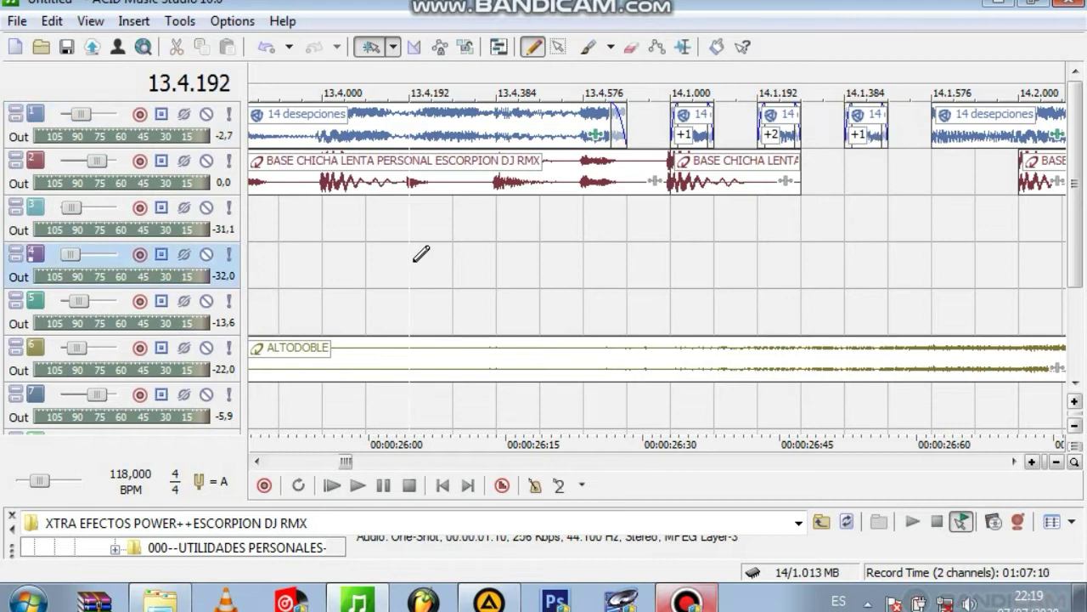
key("space")
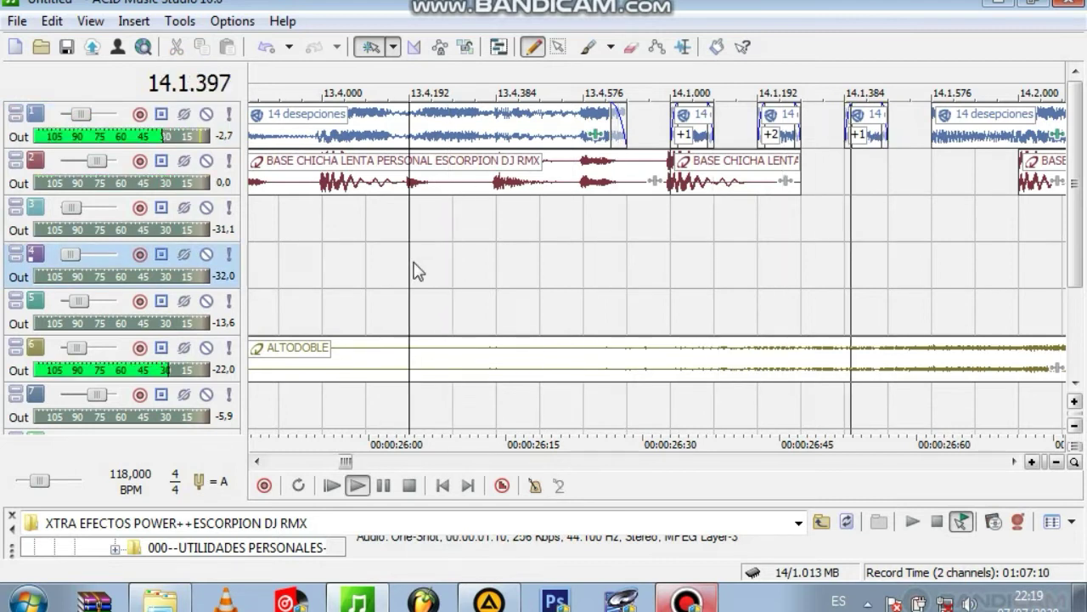
key("space")
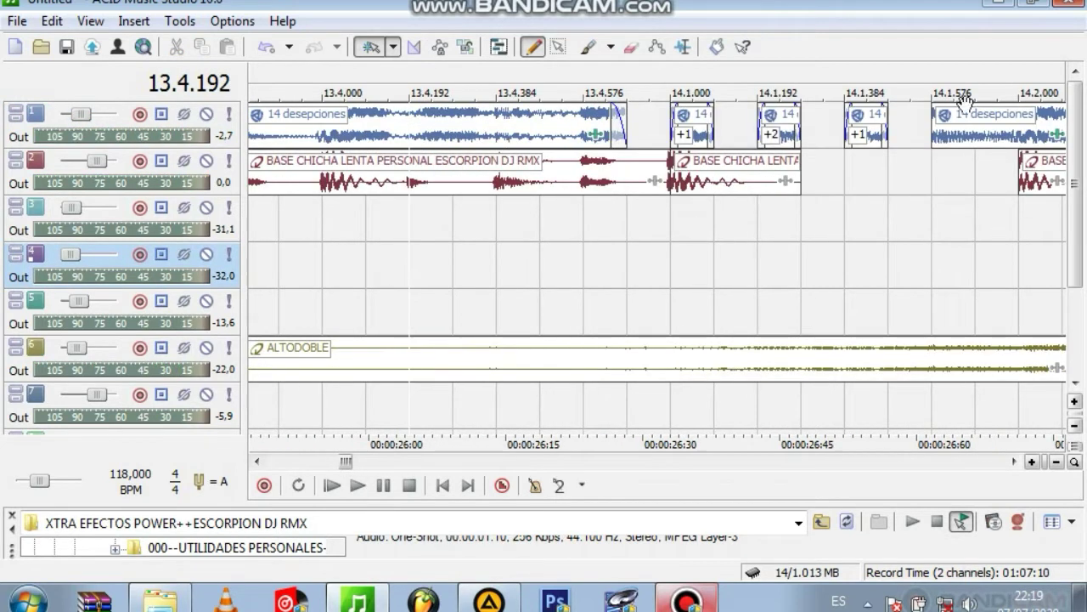
Step: Raise the pitch of the song slice at 14.1.384 to +3 and replay the stutter several times from 13.4.192
left_click(866, 136)
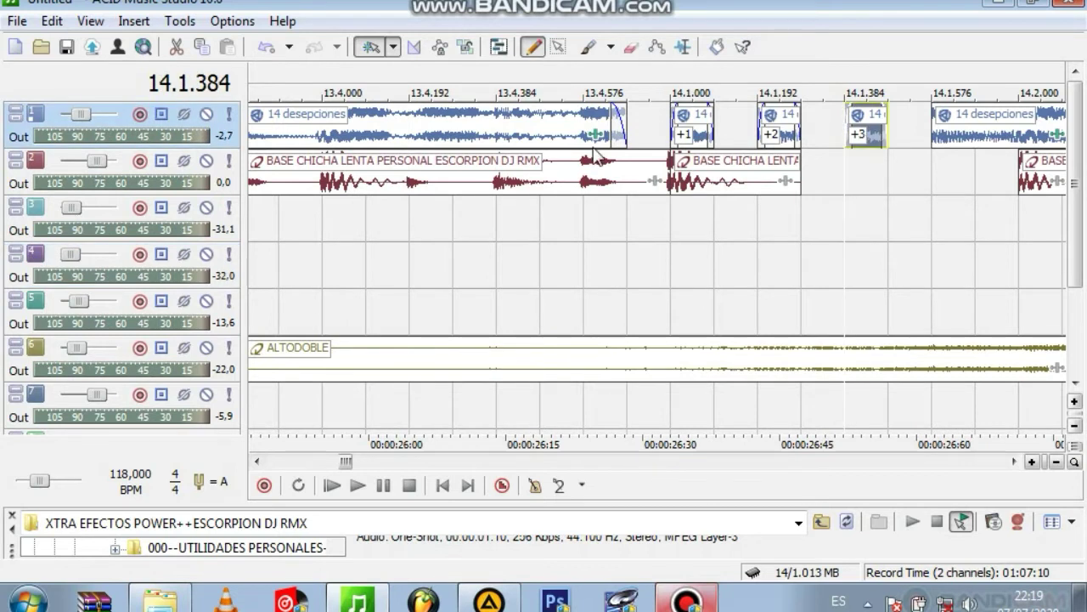
left_click(403, 251)
key("space")
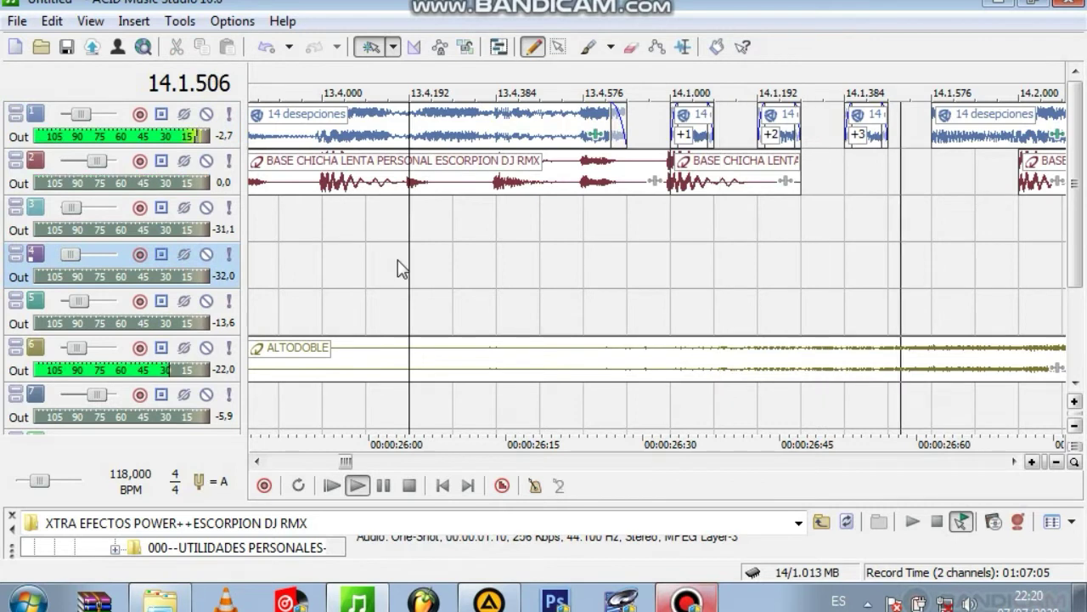
key("space")
key("space")
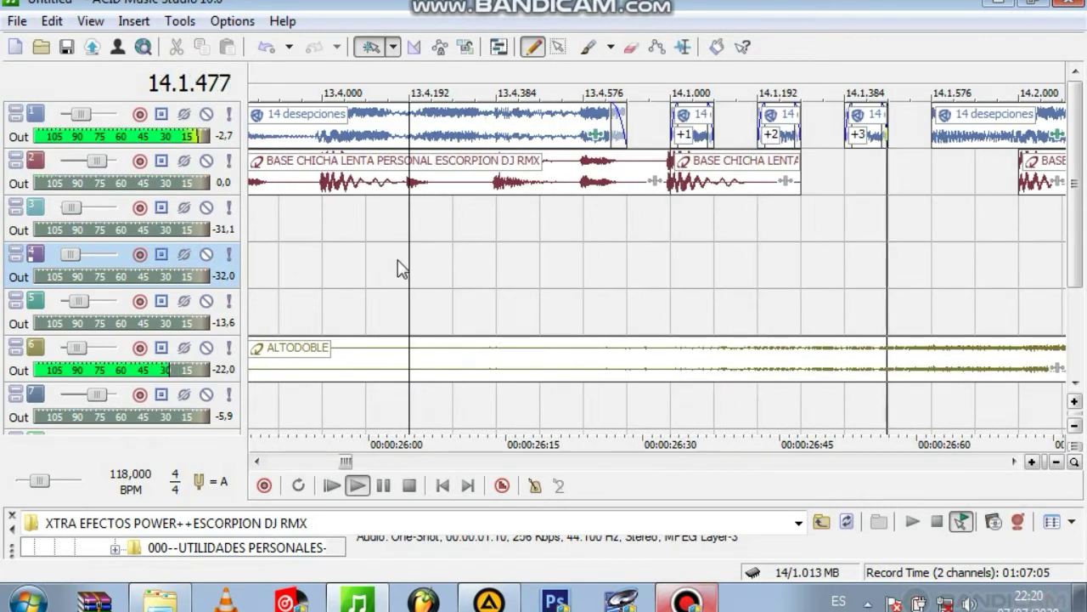
key("space")
key("space")
key("space")
key("space")
key("space")
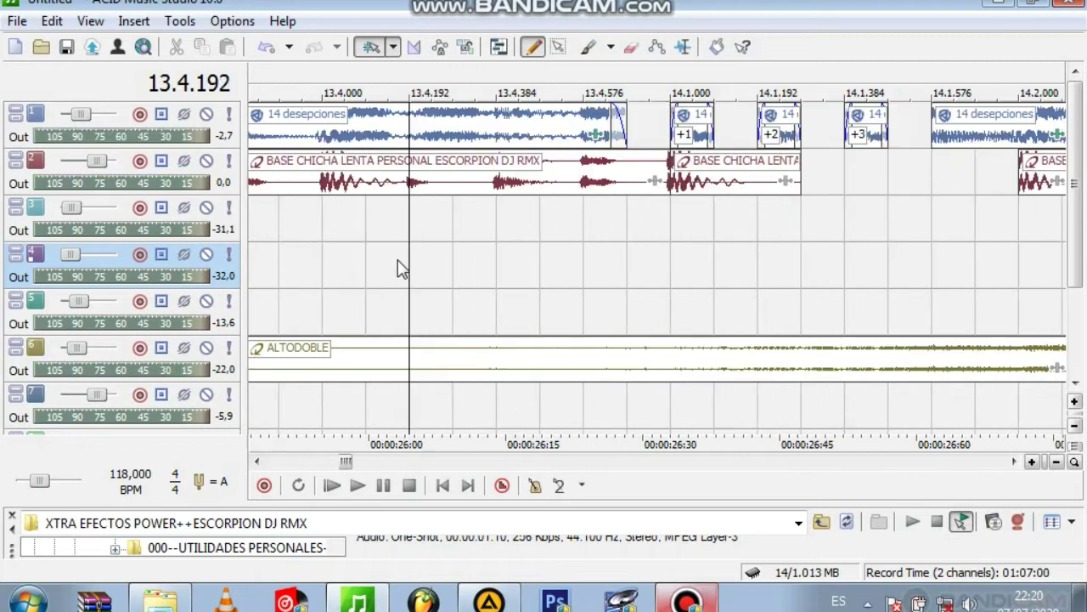
Step: Set the pitch of the song slice at 14.1.192 to -1 and the one at 14.1.384 to -2, and audition from 13.4.384
left_click(786, 138)
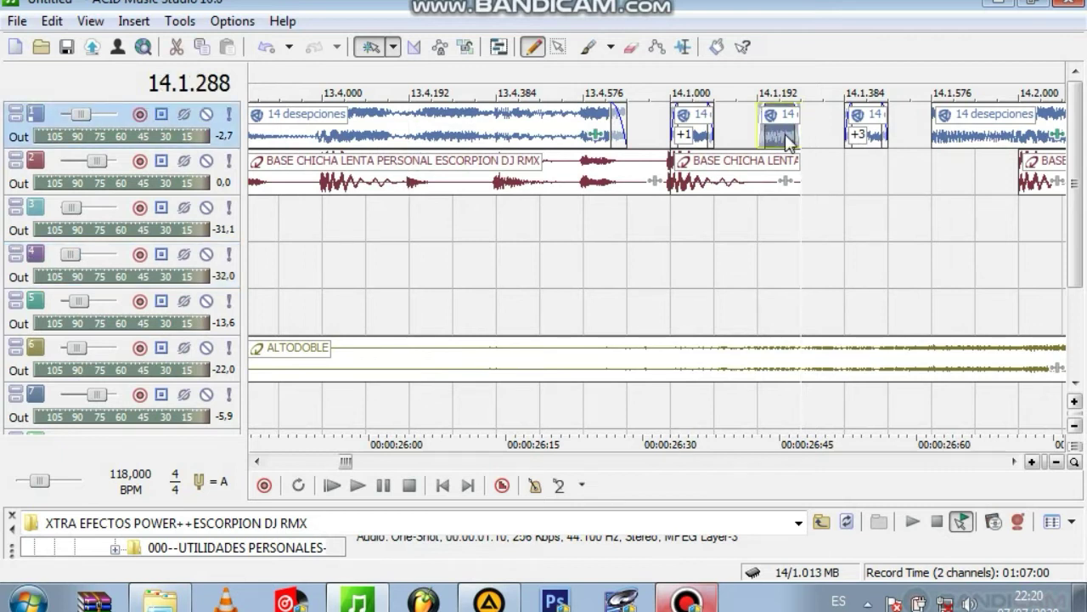
left_click(863, 143)
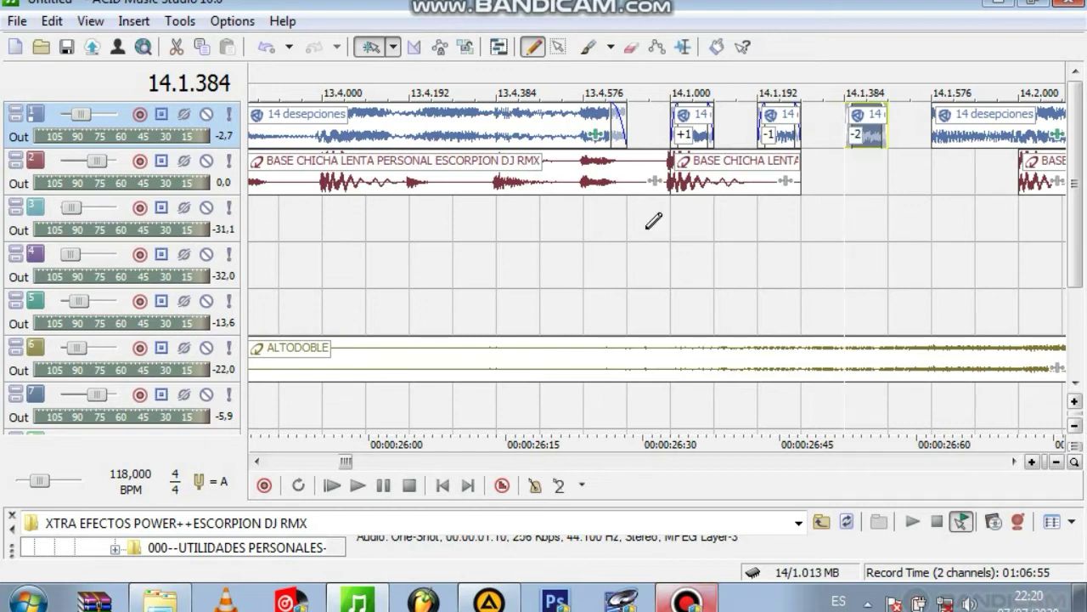
left_click(498, 242)
key("space")
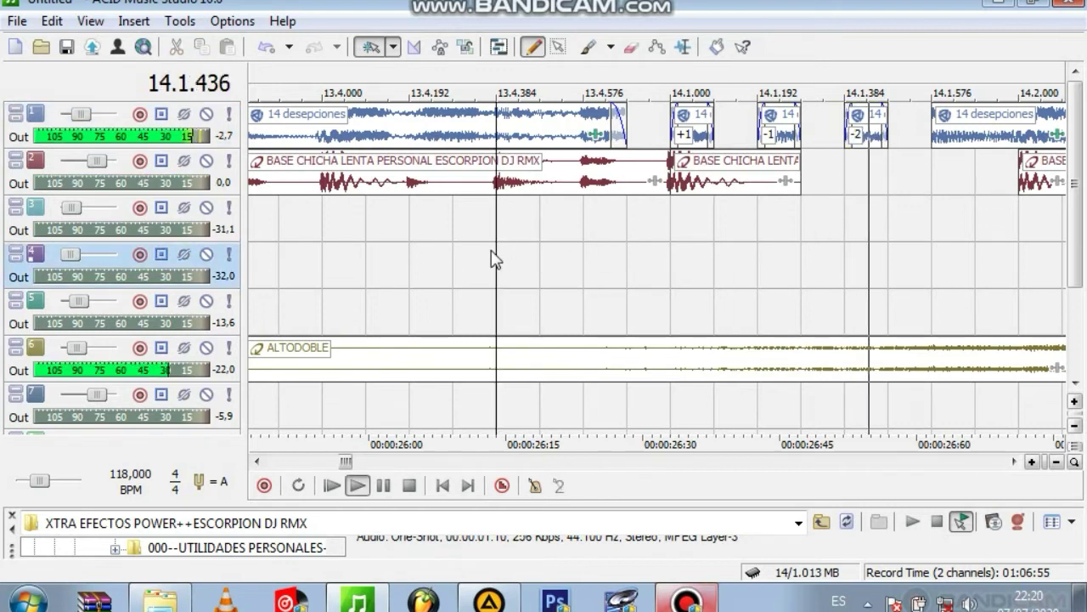
key("space")
key("space")
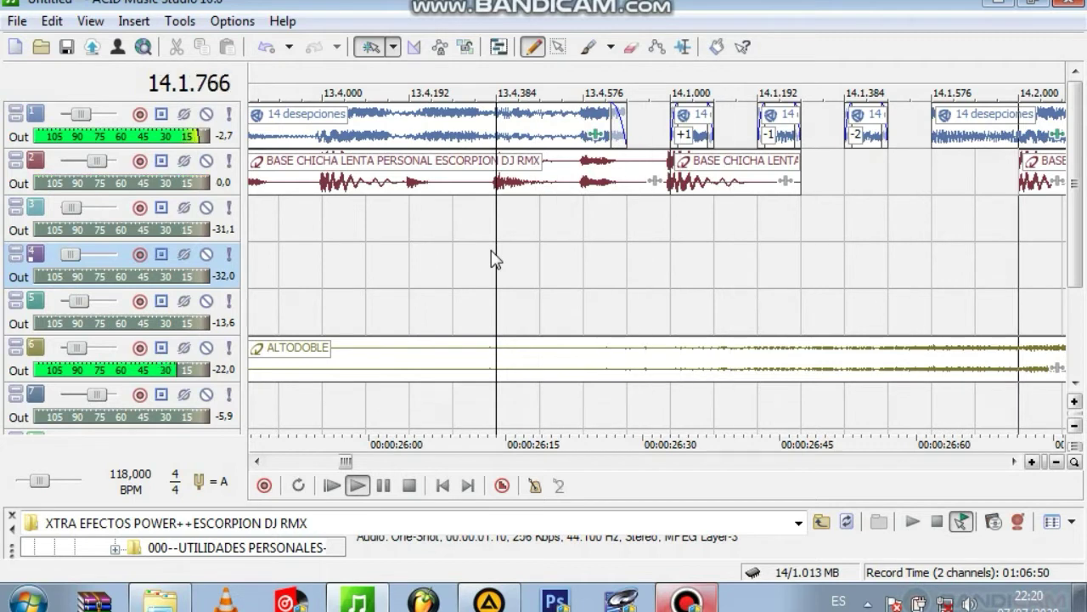
key("space")
key("space")
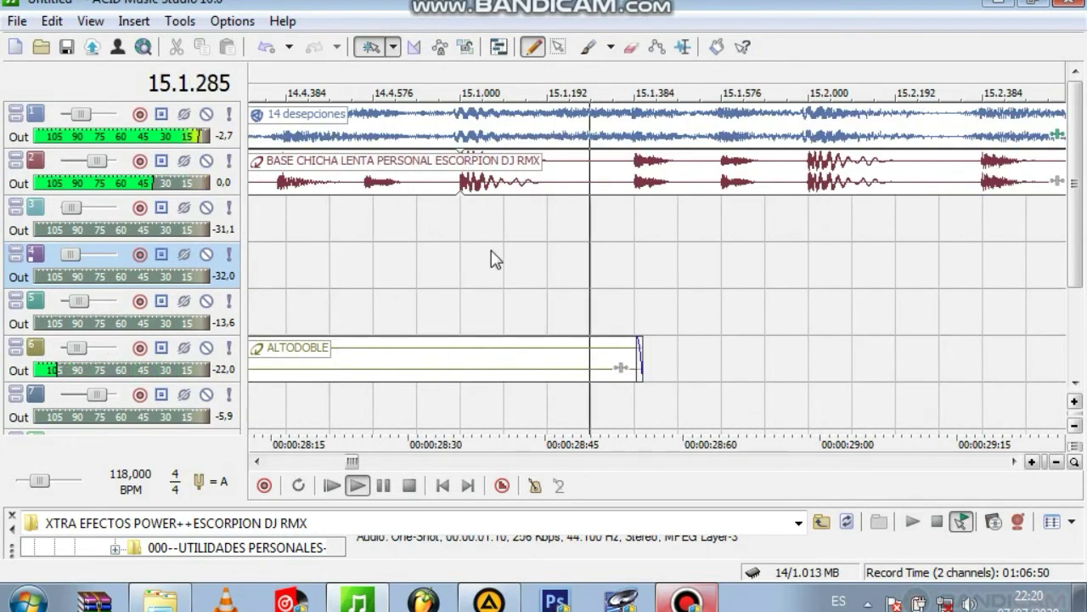
key("space")
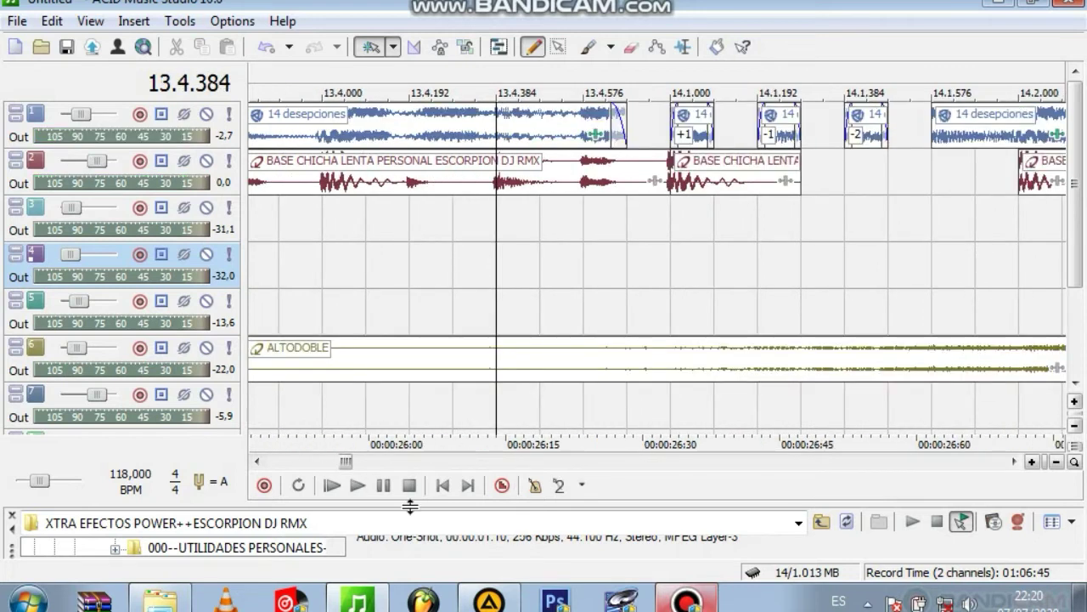
Step: Audition the lead-in and the pitched stutter from 13.1.384 through to the reversed base hit
left_click_drag(341, 463, 336, 463)
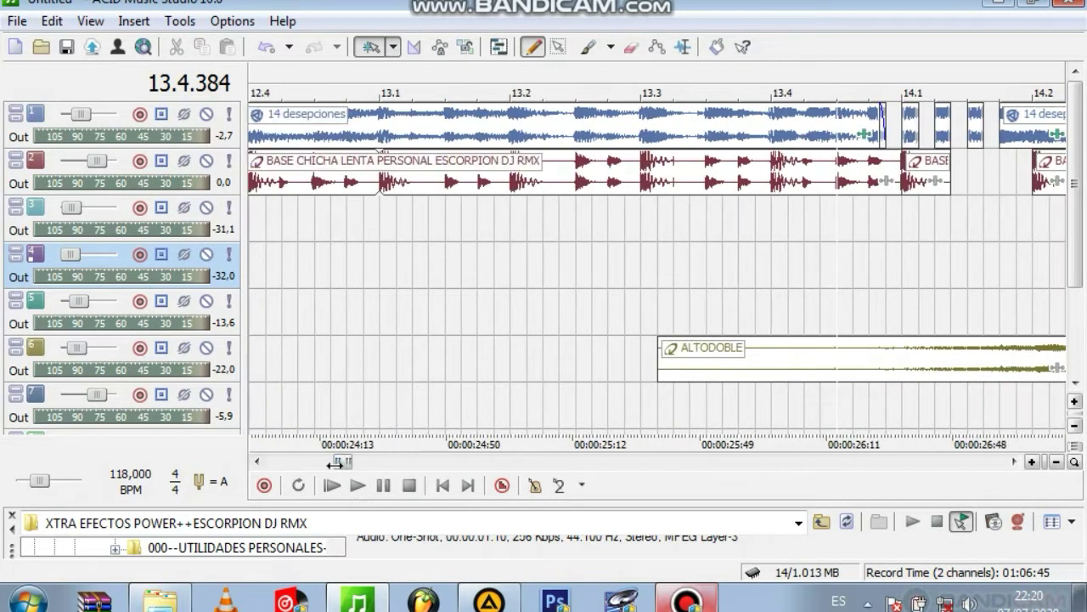
left_click(448, 227)
key("space")
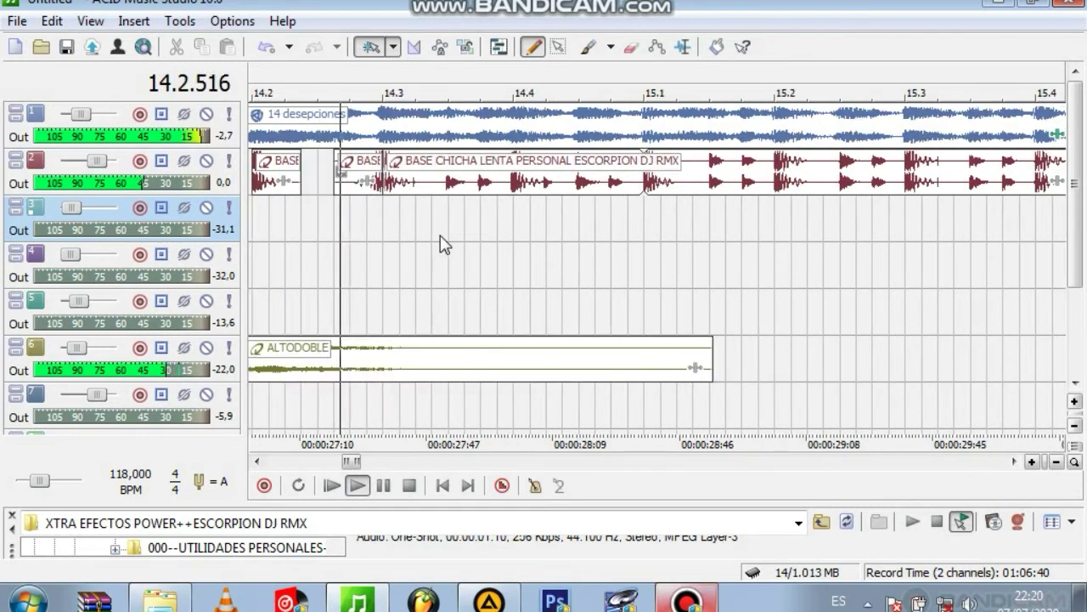
key("space")
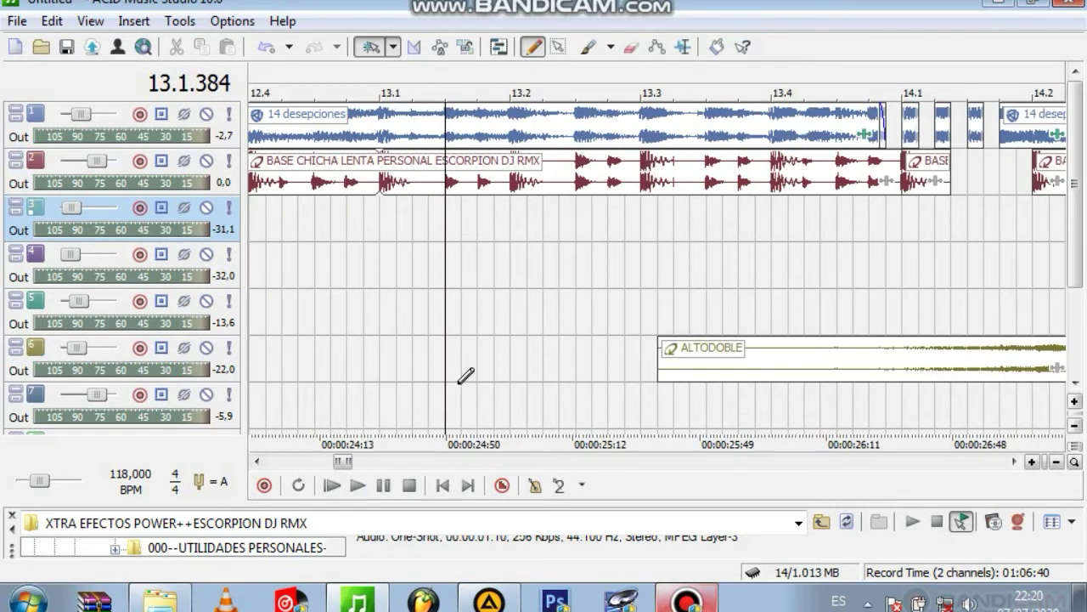
Step: Reset the three 14 desepciones stutter slices at 14.1.000, 14.1.192 and 14.1.384 to their original pitch
left_click_drag(332, 461, 350, 445)
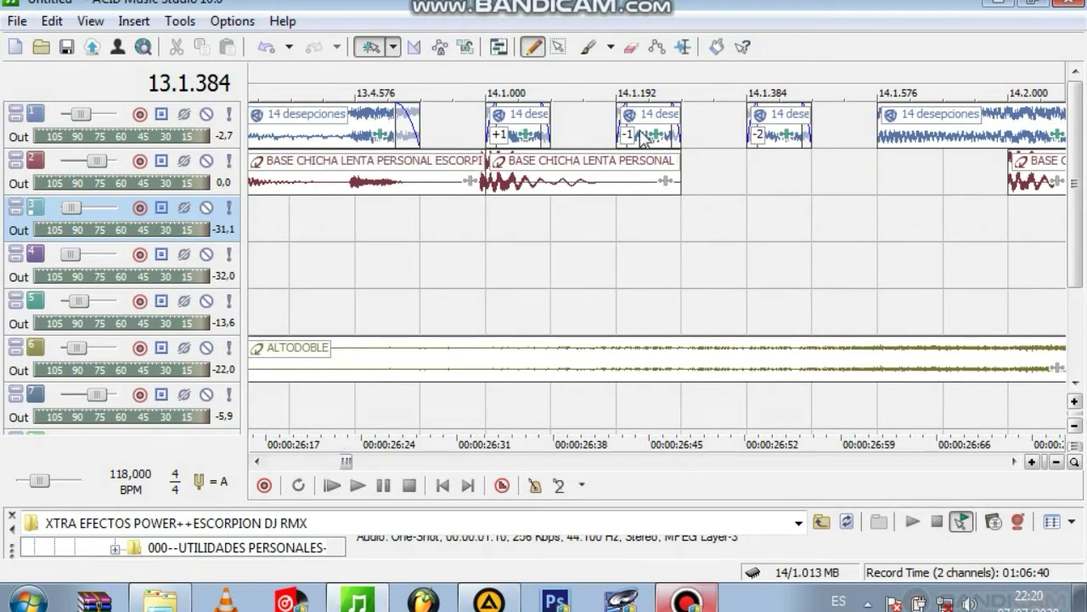
left_click(522, 148)
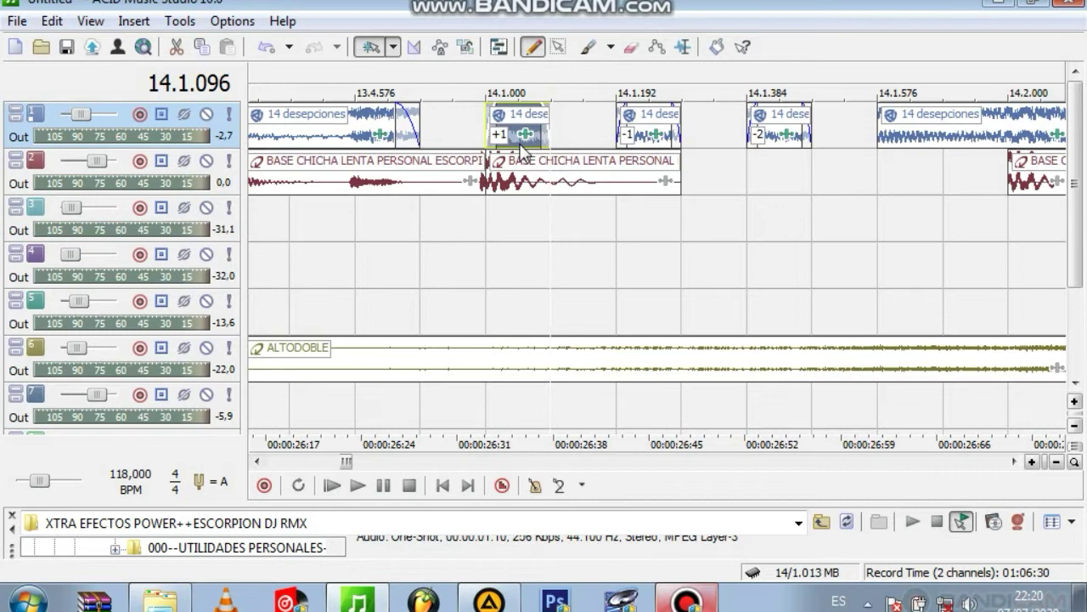
left_click(656, 136)
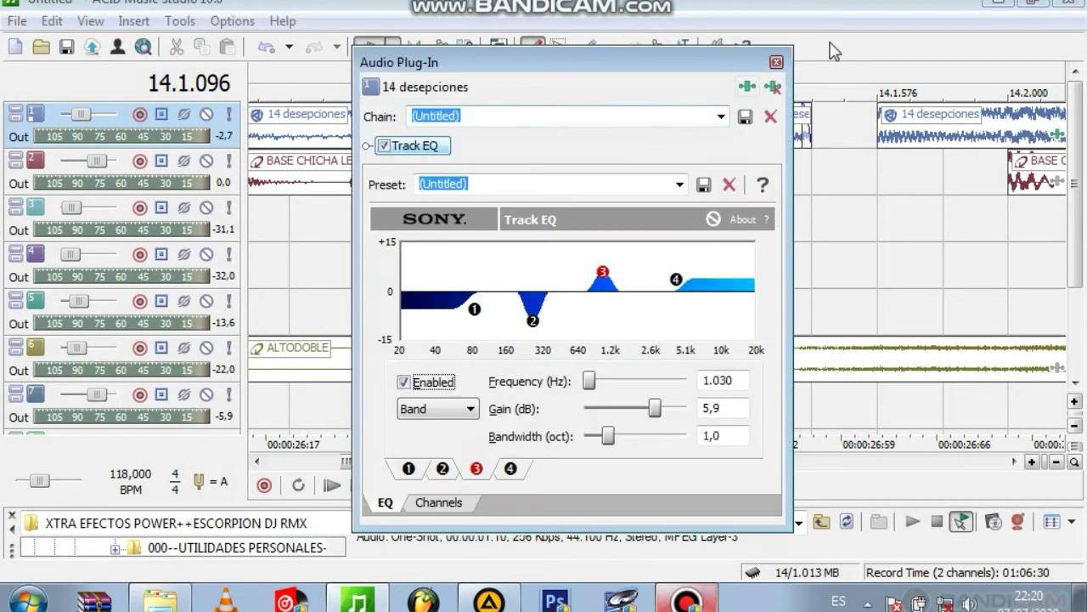
left_click(775, 62)
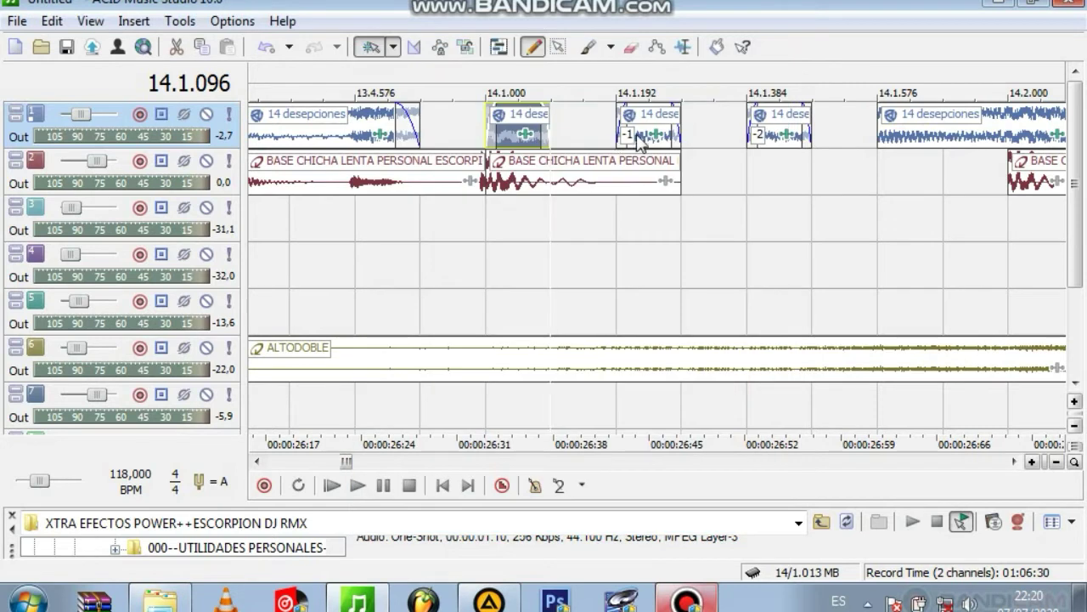
left_click(636, 133)
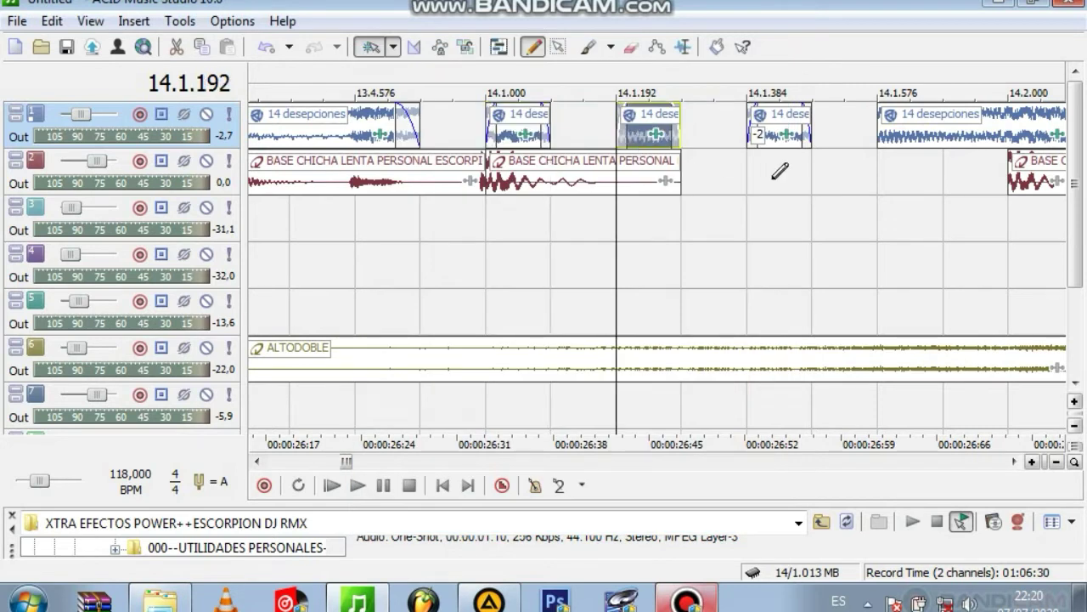
left_click(769, 143)
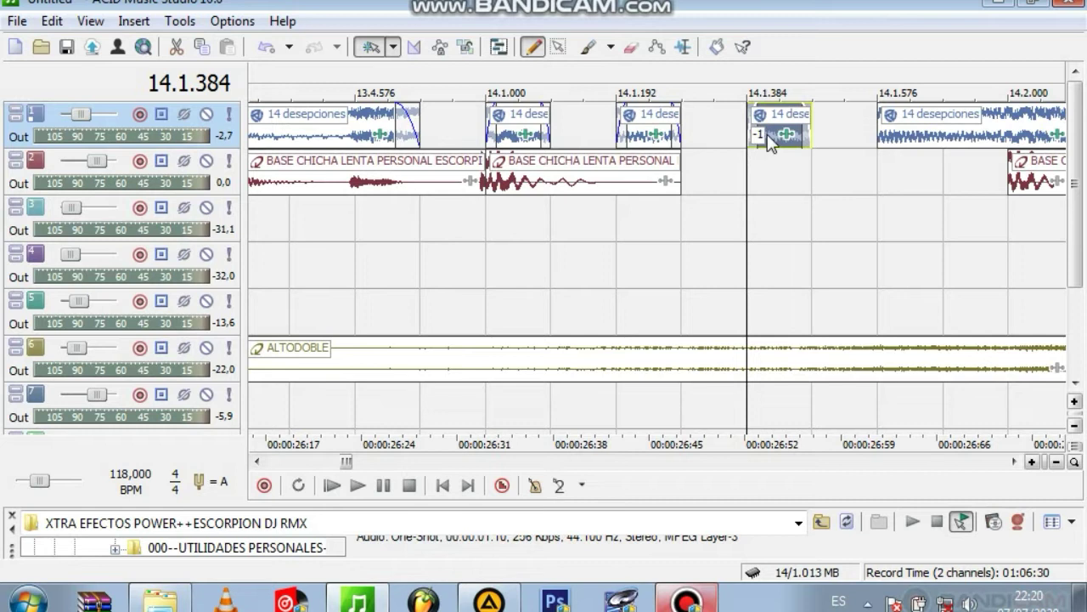
Step: Replay the stutter slices at their original pitch several times from 13.4.576
left_click(339, 233)
key("space")
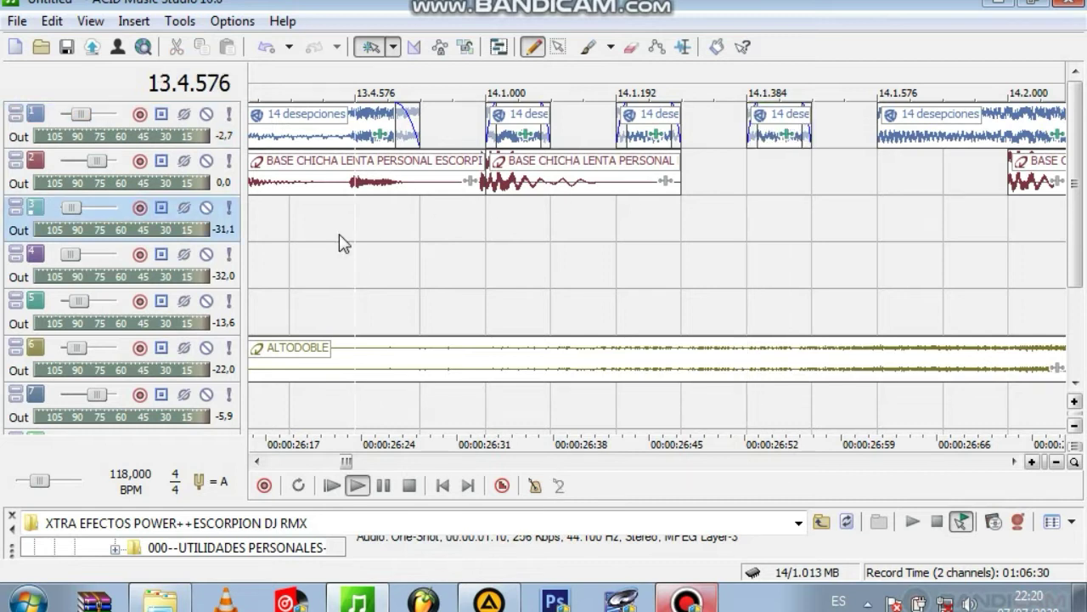
key("space")
key("space")
key("space")
key("space")
key("space")
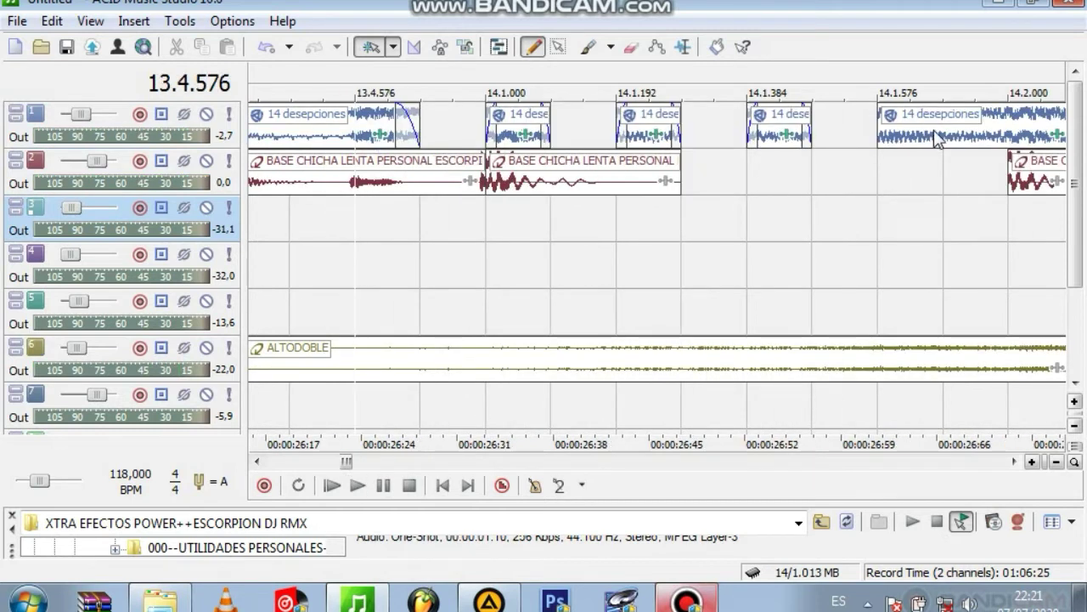
Step: Split the 14 desepciones event at 14.1.672 and give the short slice at 14.1.576 a fade-in of about 0.0.027
left_click(946, 150)
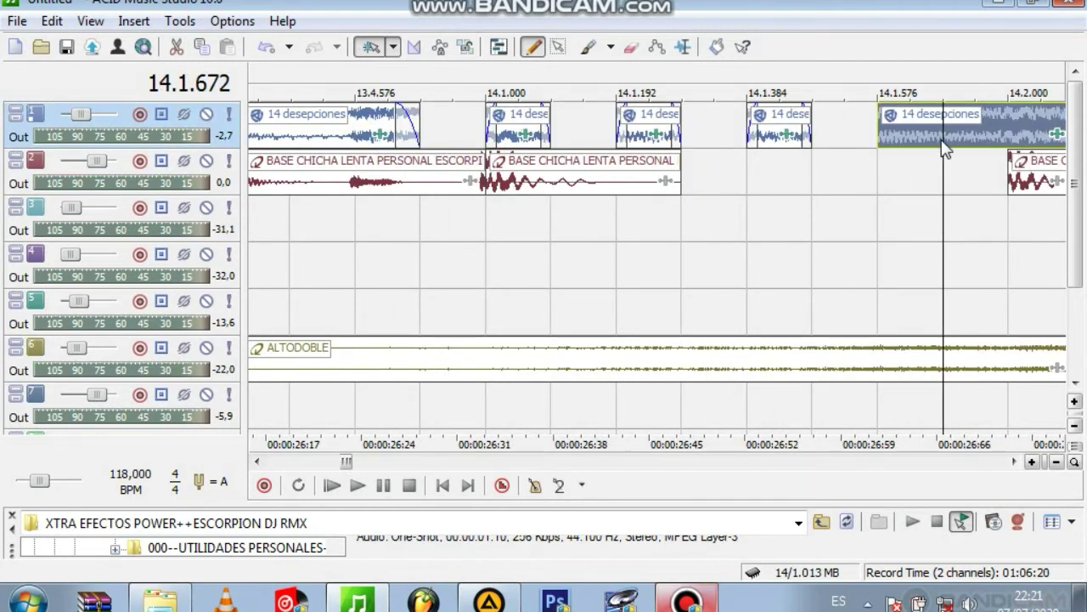
key("s")
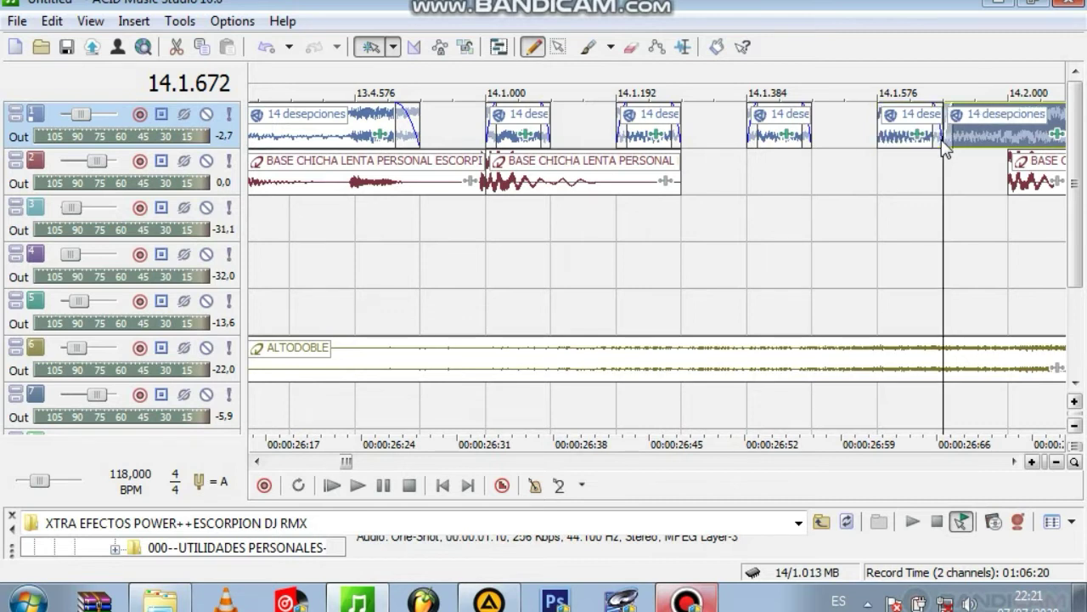
double_click(881, 117)
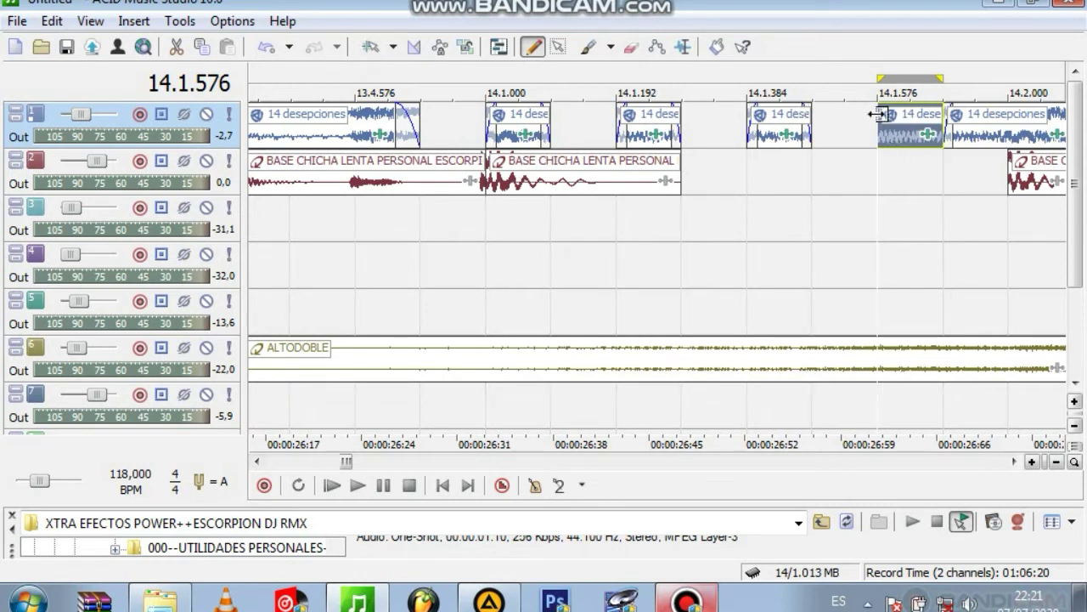
left_click_drag(871, 105, 901, 112)
key("space")
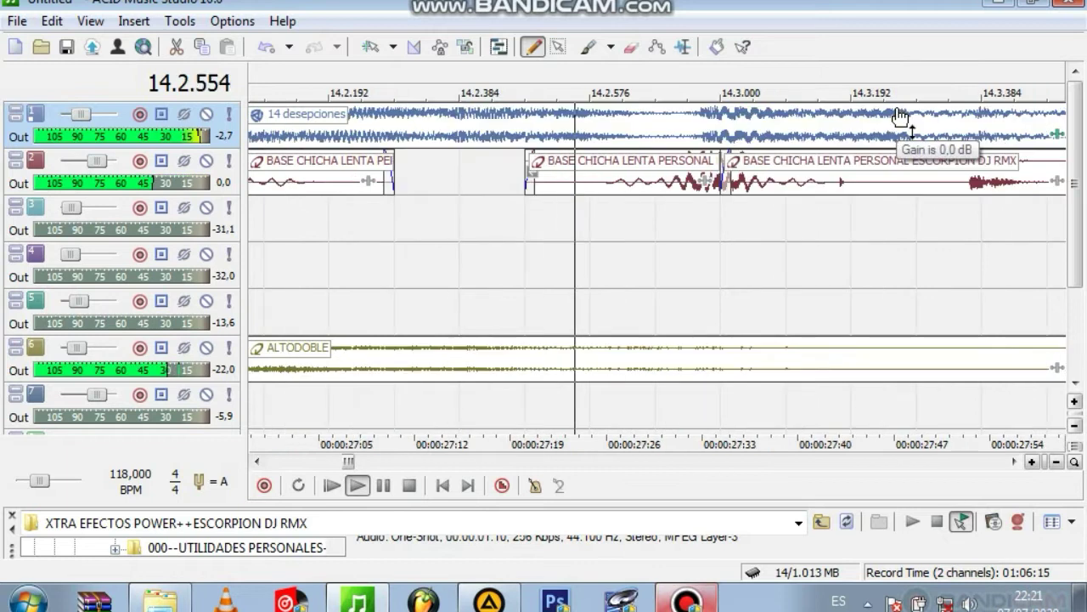
key("space")
left_click_drag(901, 113, 926, 113)
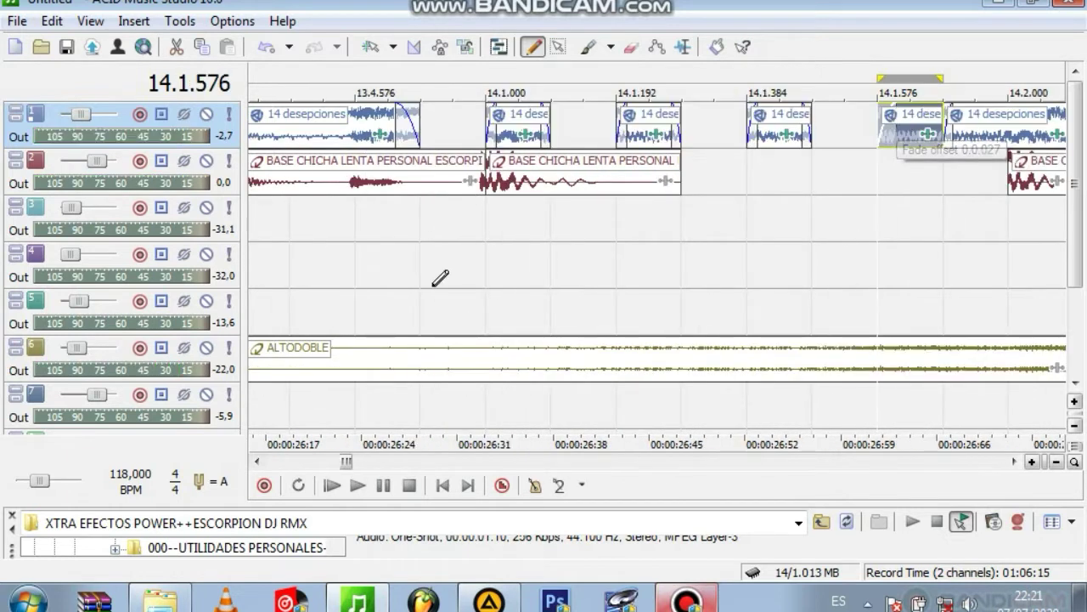
Step: Audition the stutter with the faded slice from just before measure 14 and let playback run past measure 15
left_click(440, 279)
key("space")
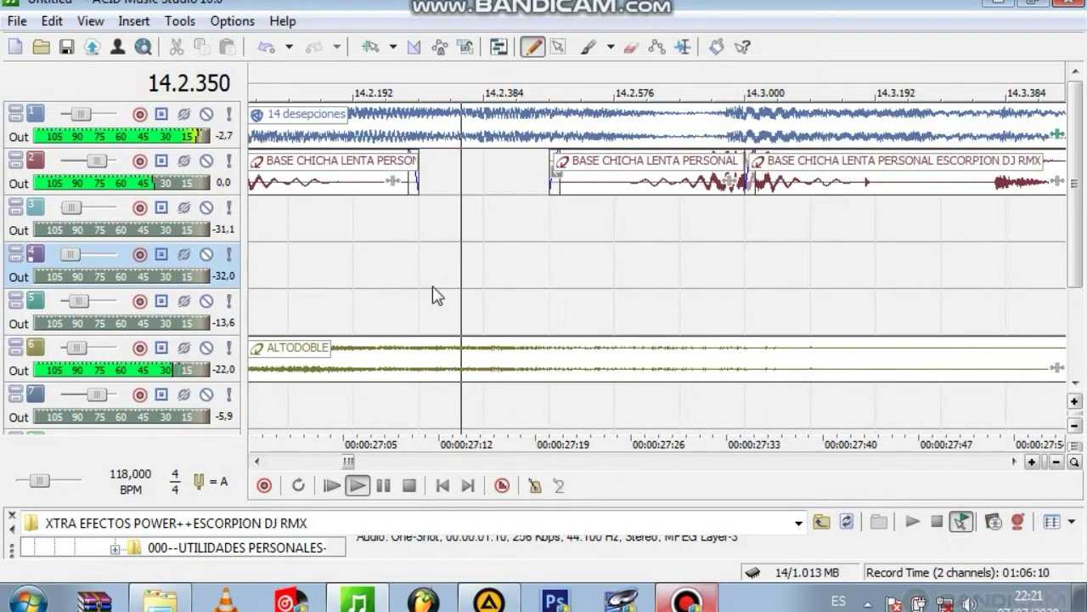
key("space")
key("space")
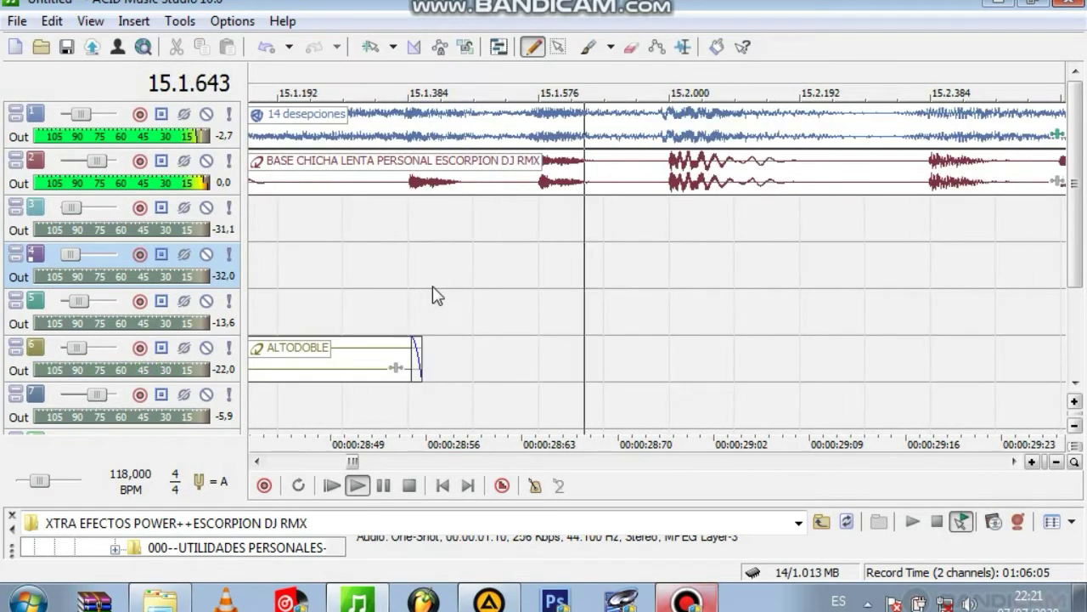
Step: Split the BASE CHICHA LENTA event where the 14 desepciones event ends, near measure 115, and delete the leftover piece
scroll(504, 425, "down", 5)
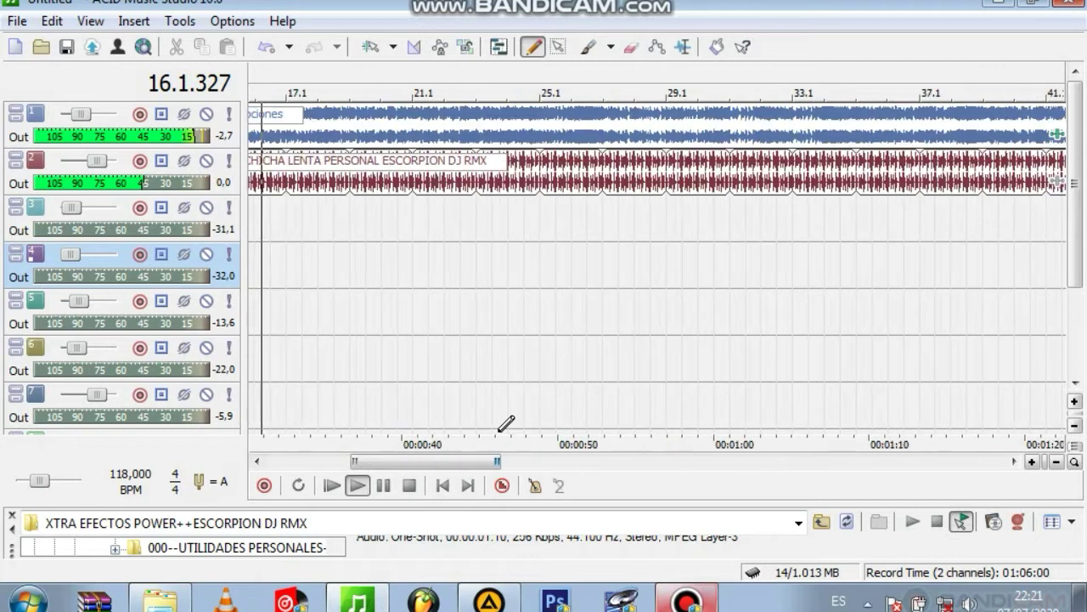
left_click_drag(427, 462, 883, 477)
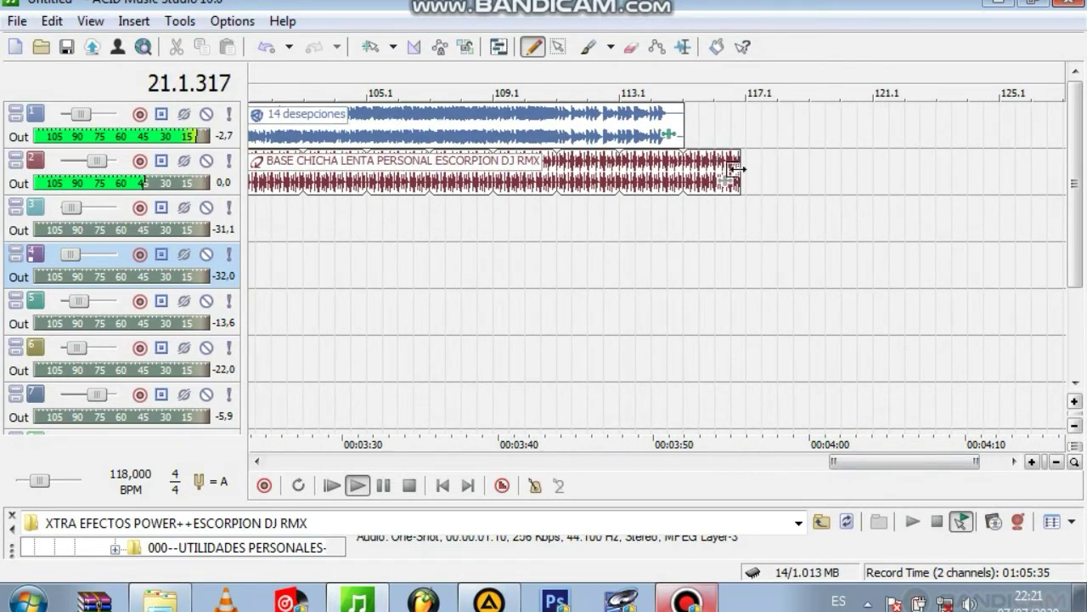
left_click(686, 178)
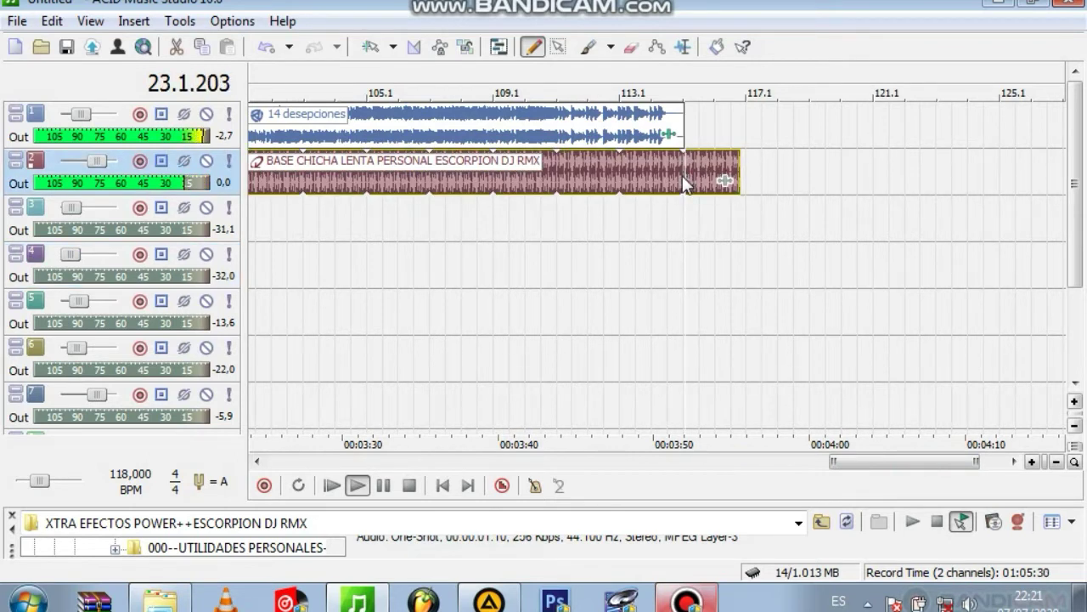
key("s")
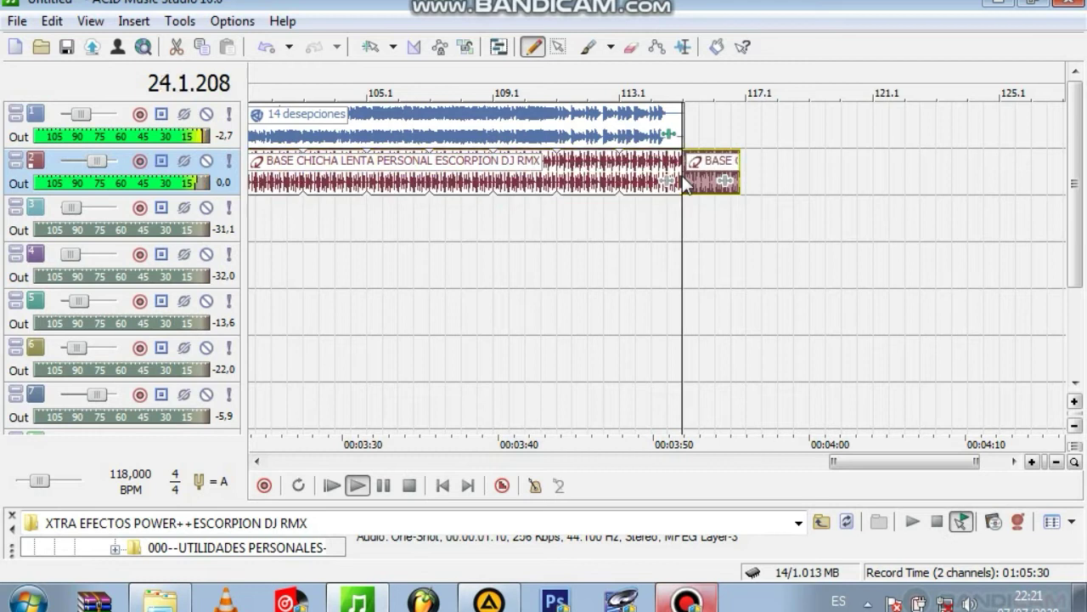
left_click(710, 181)
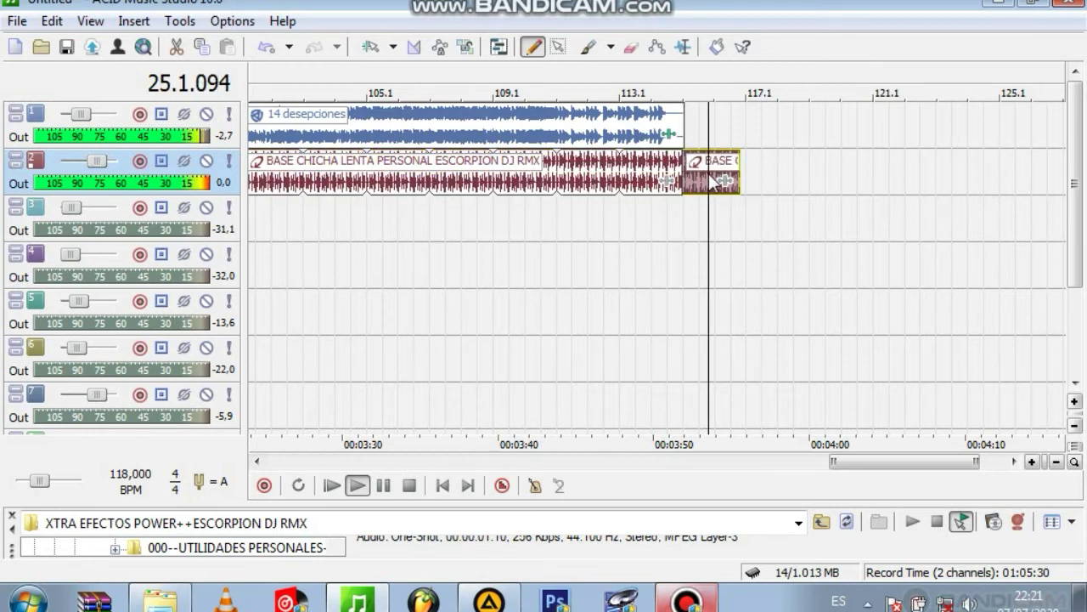
key("Delete")
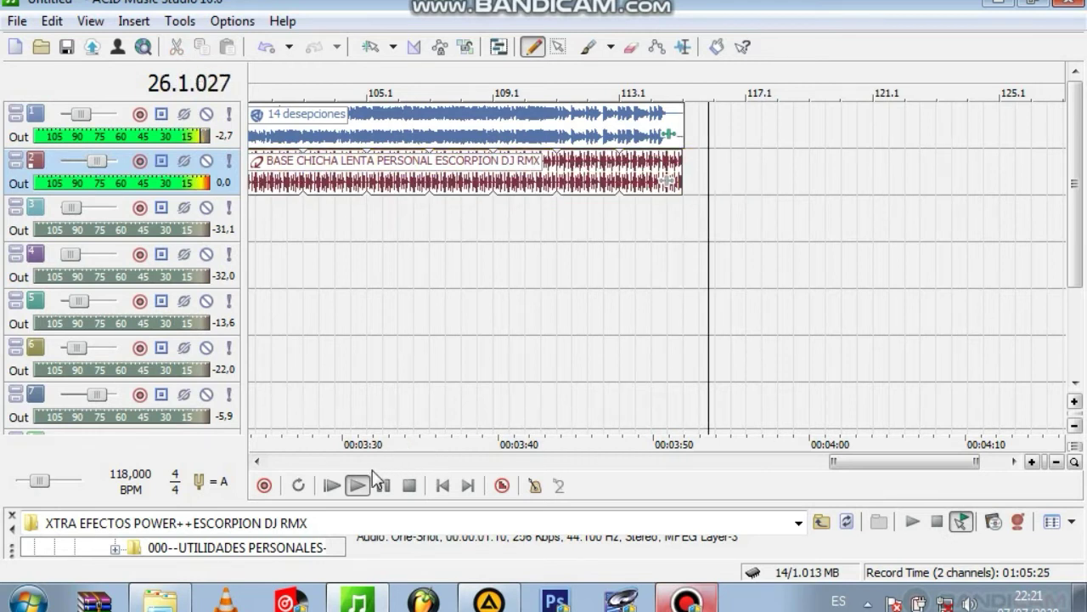
left_click_drag(868, 462, 851, 461)
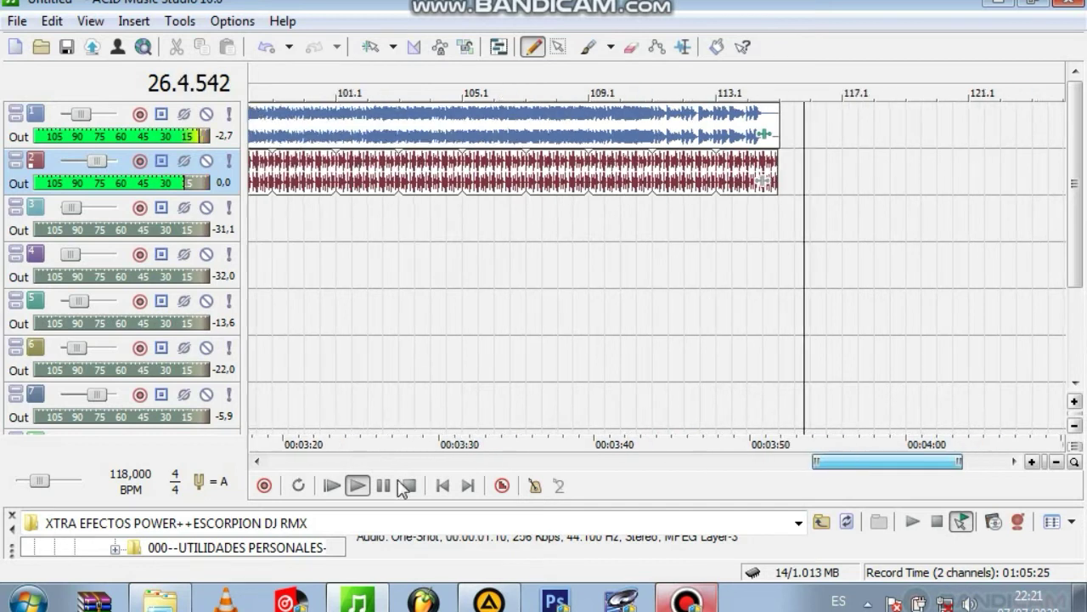
key("space")
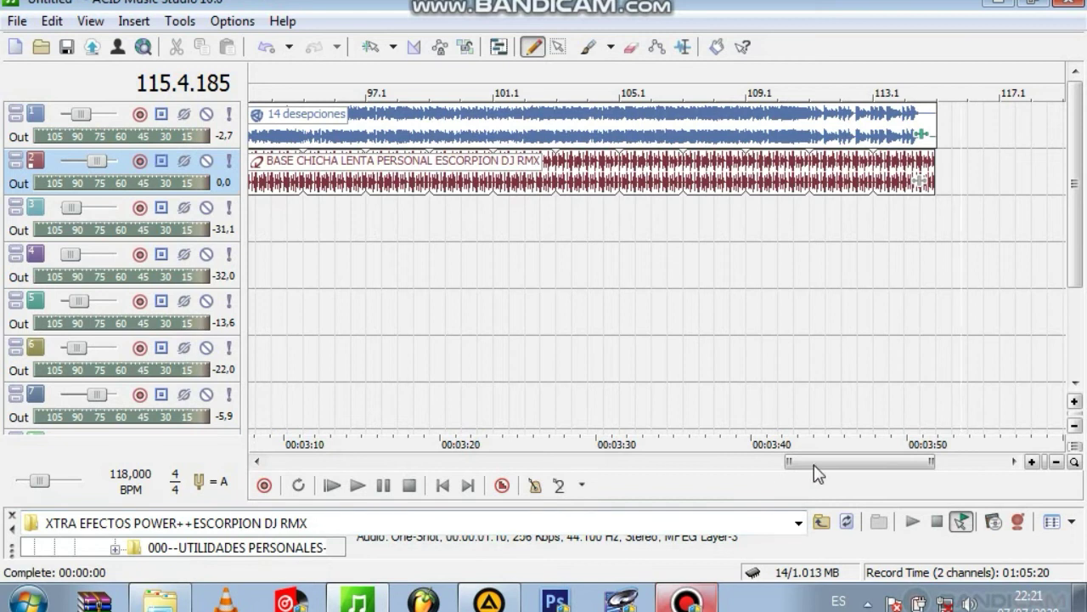
Step: Play the remix from 1.1.000 through the stutter section and stop after measure 15
left_click_drag(831, 473, 282, 460)
left_click_drag(418, 461, 323, 461)
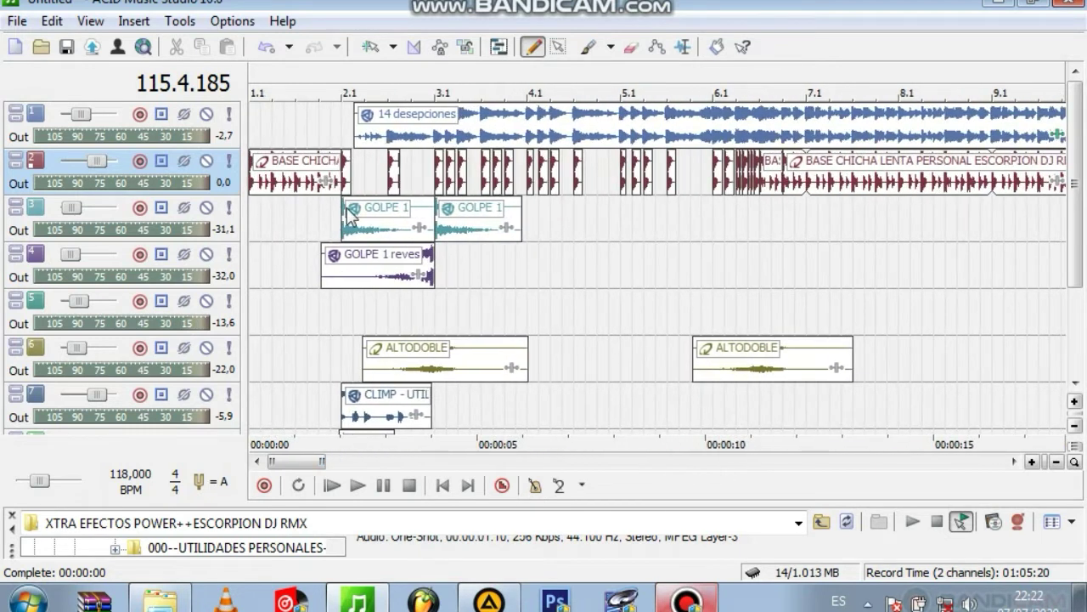
left_click(254, 218)
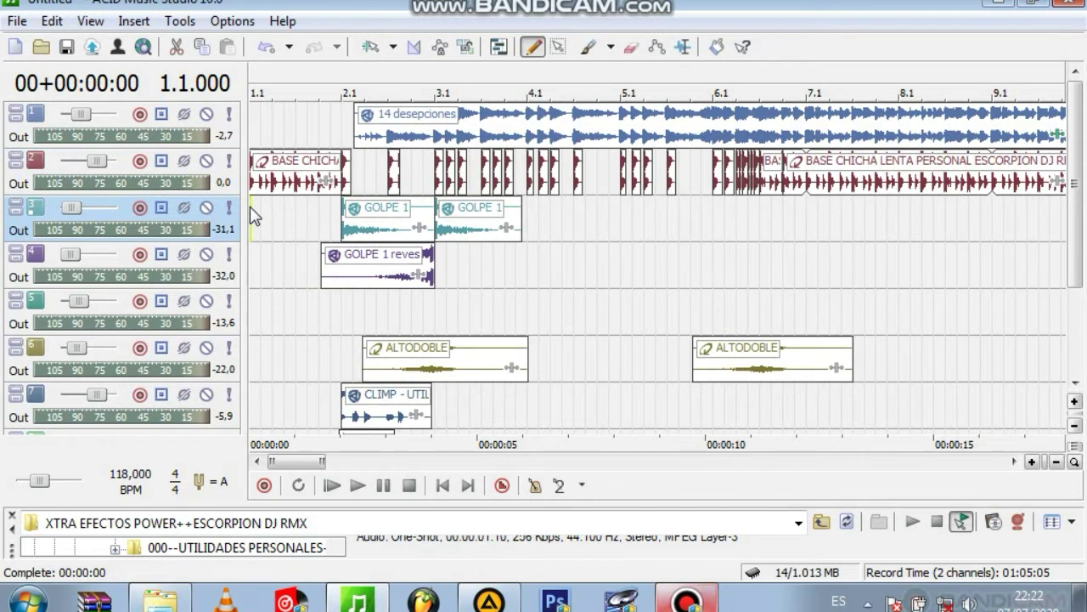
key("space")
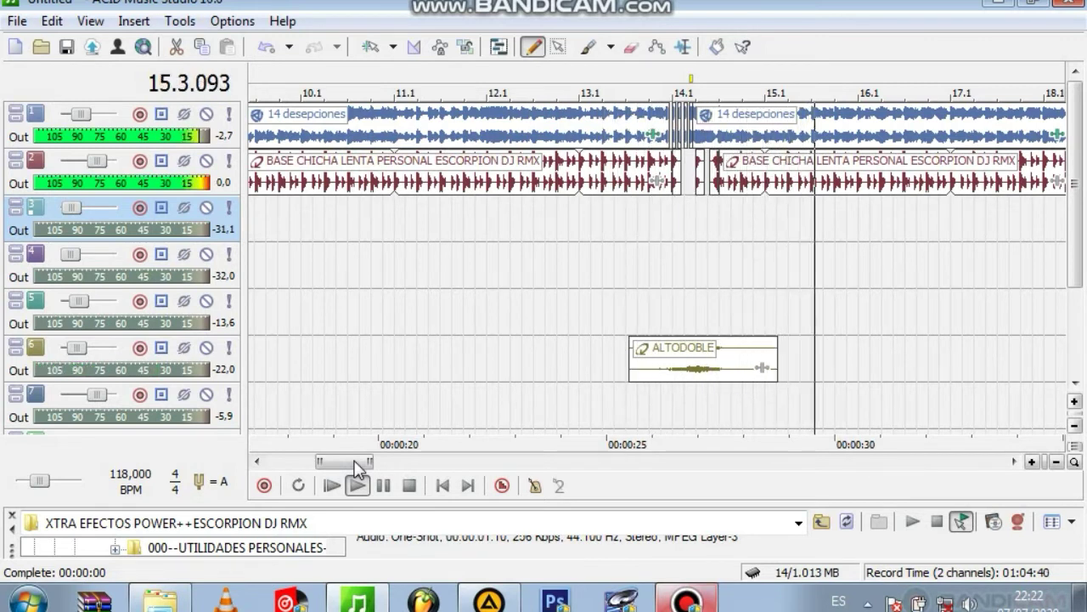
key("space")
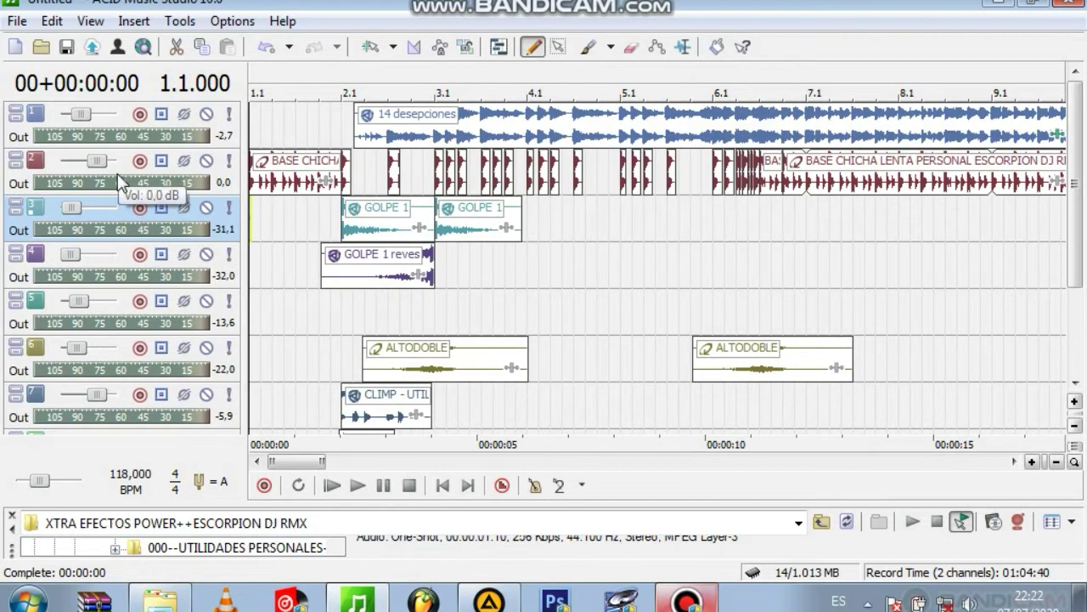
key("F12")
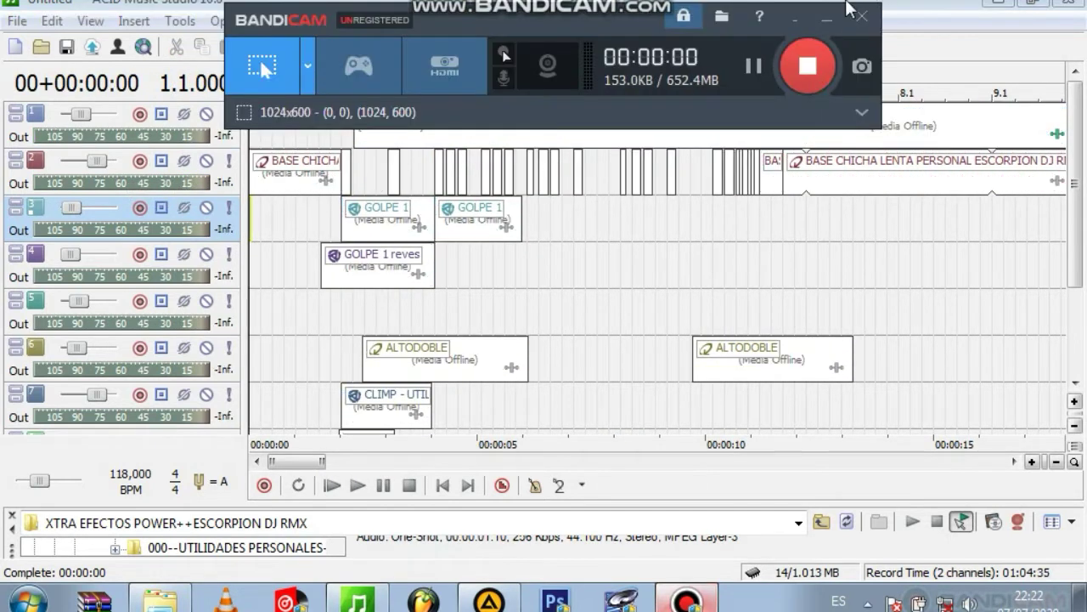
left_click(825, 16)
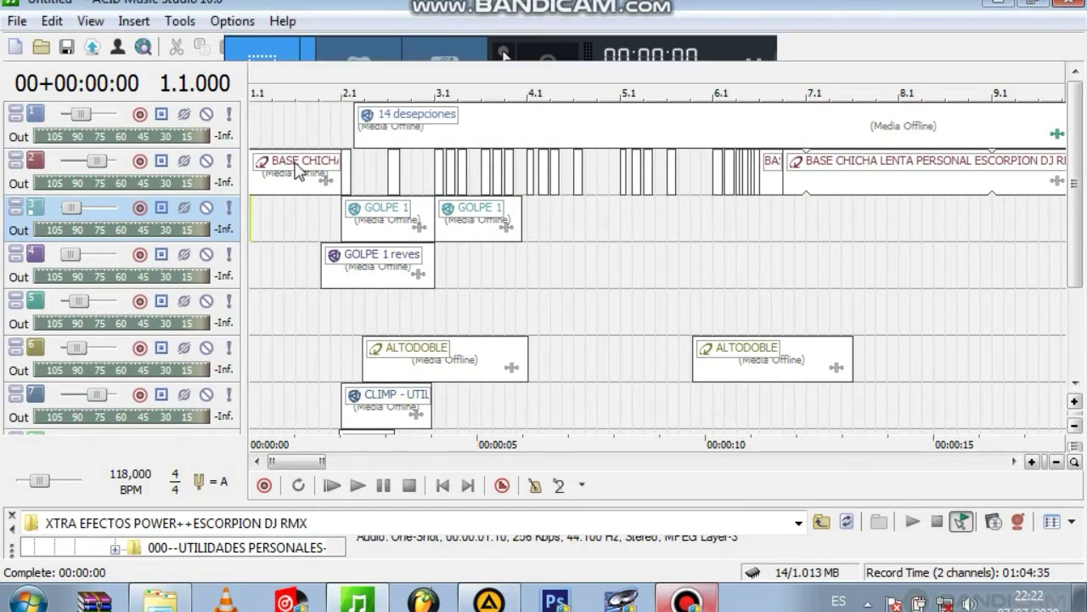
left_click(17, 21)
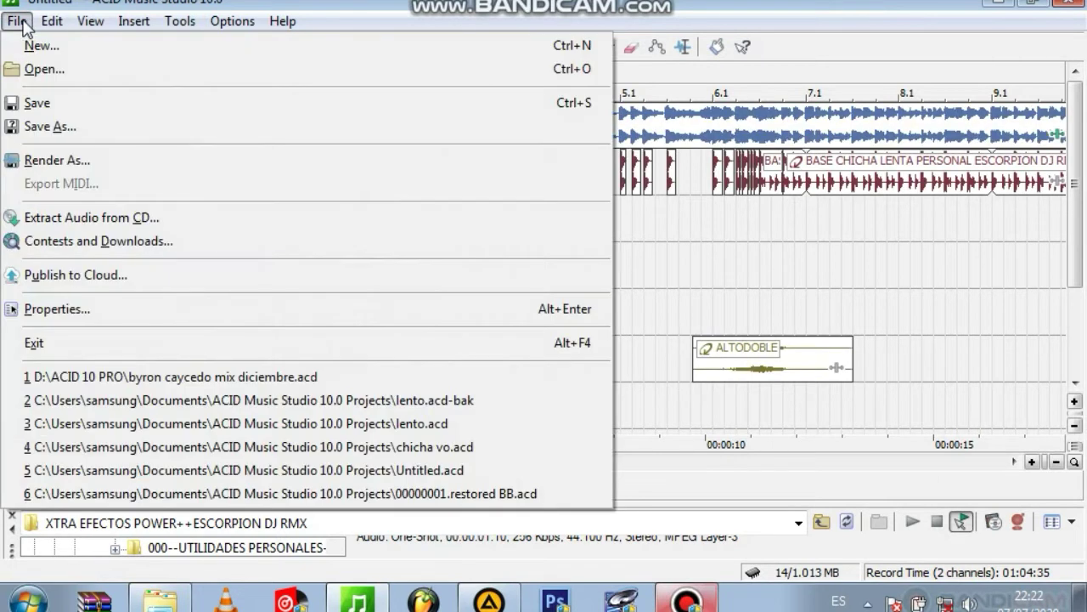
left_click(685, 8)
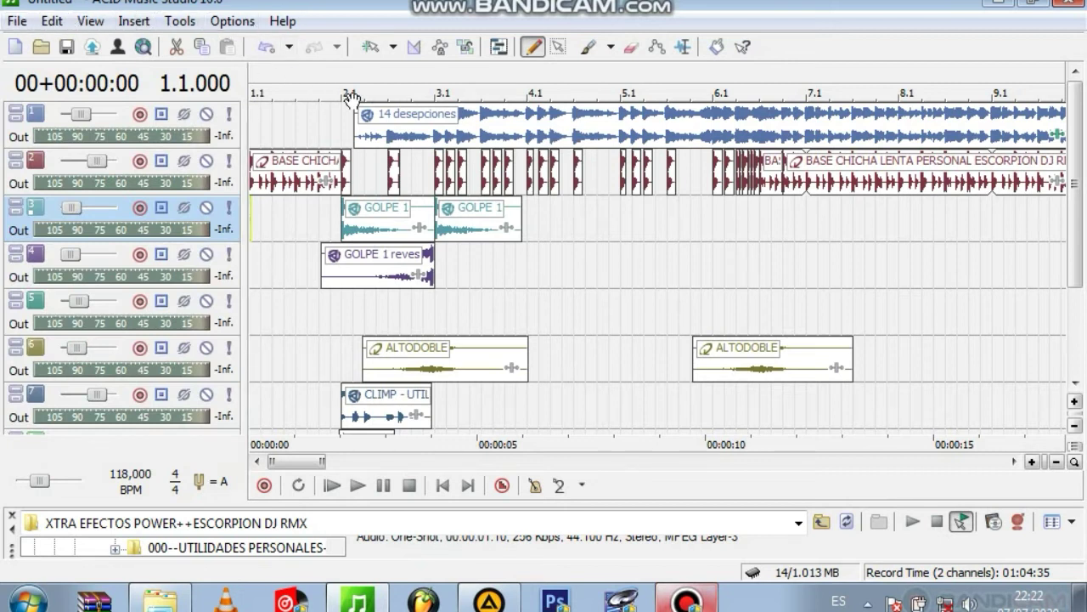
left_click(392, 127)
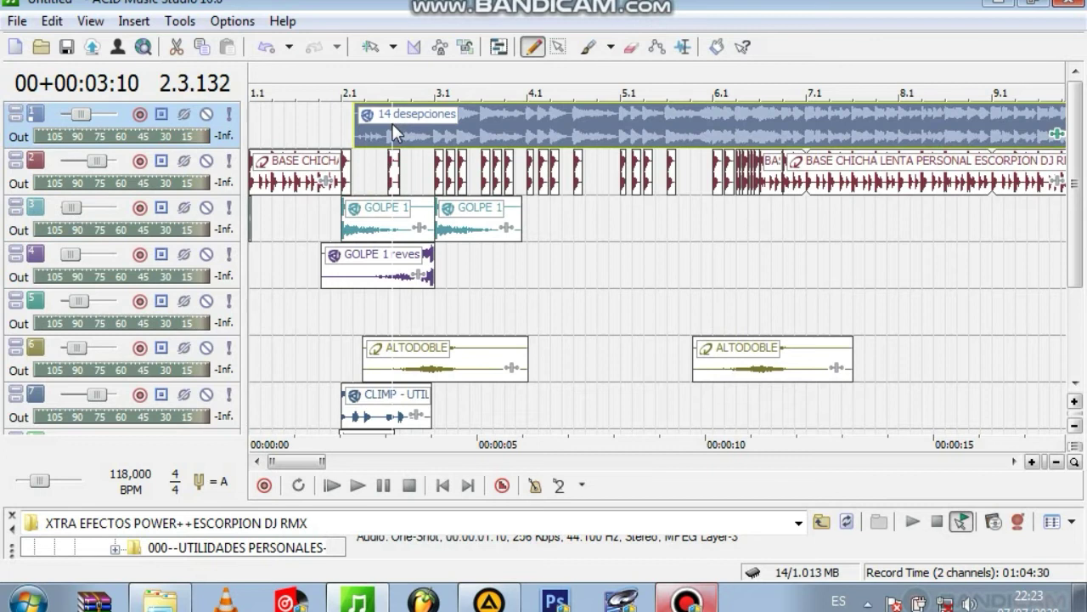
left_click(17, 20)
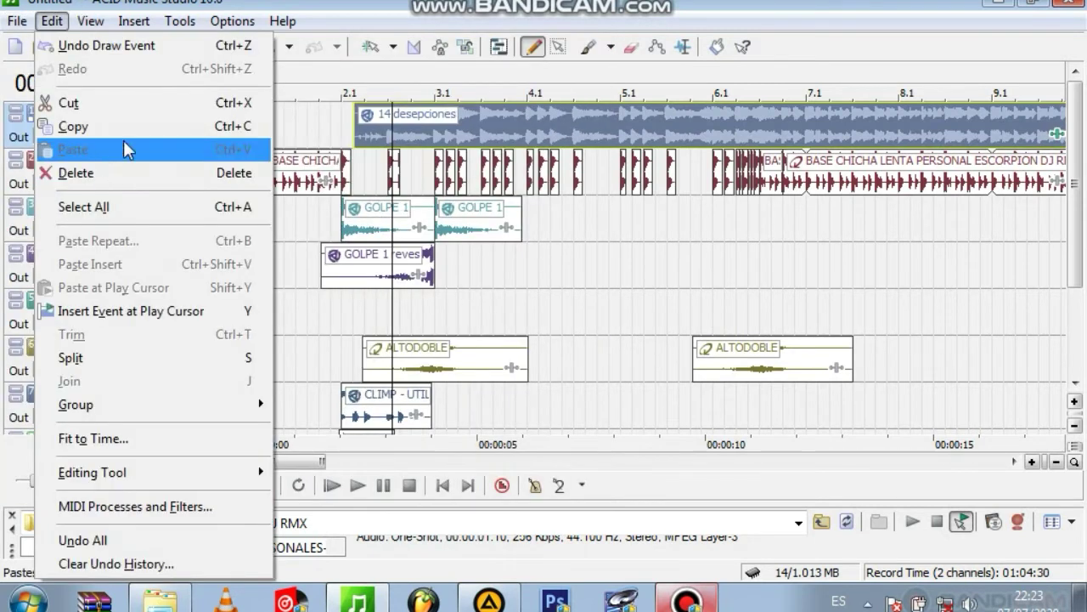
left_click(283, 20)
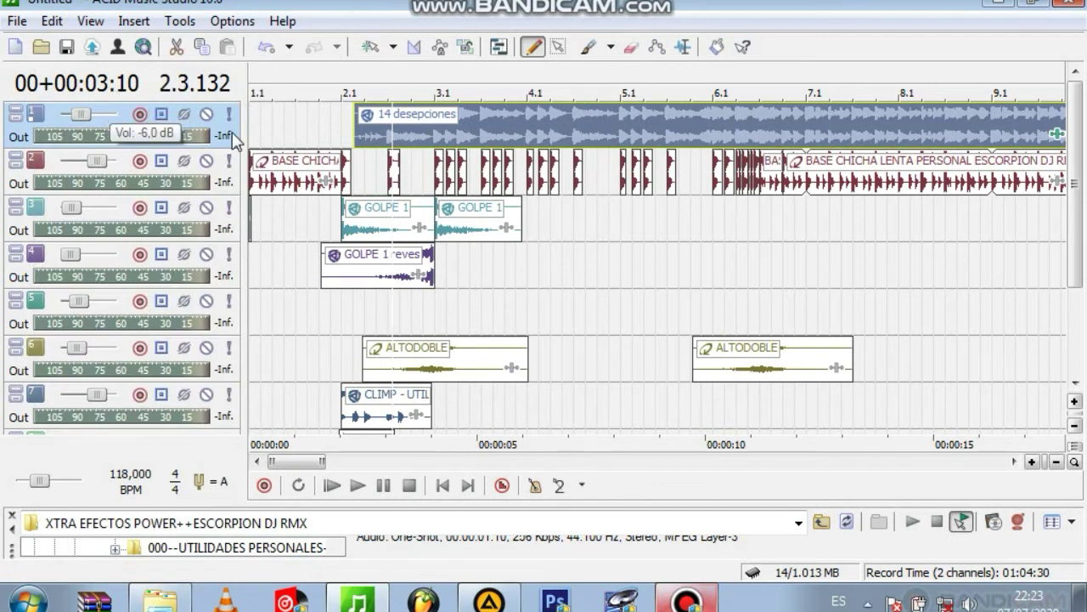
Step: Undo the stray GOLPE 1 event drawn at the start of track 3
left_click(251, 213)
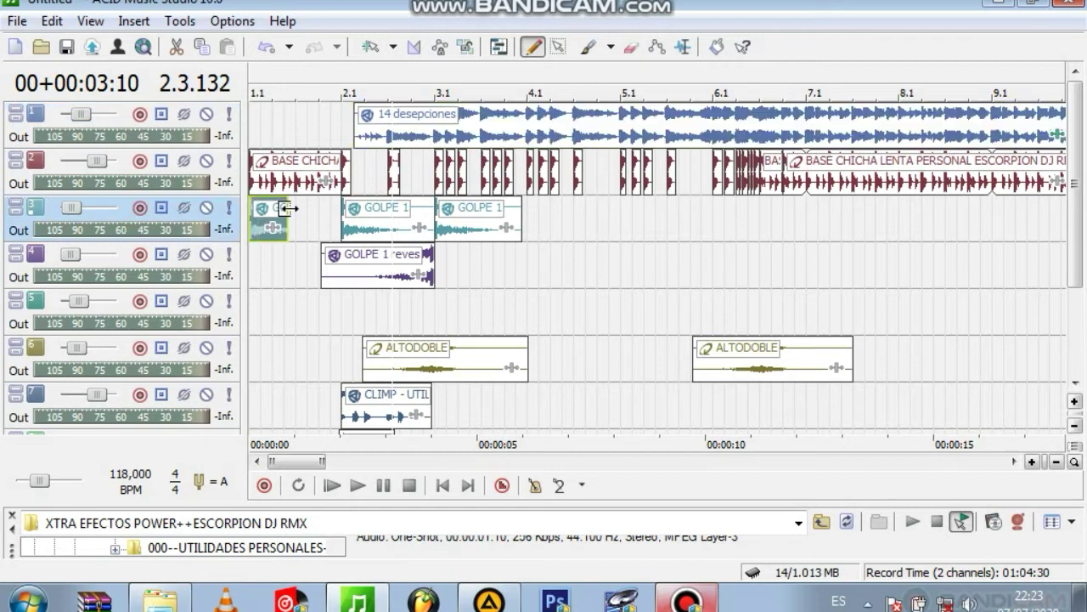
key("ctrl+z")
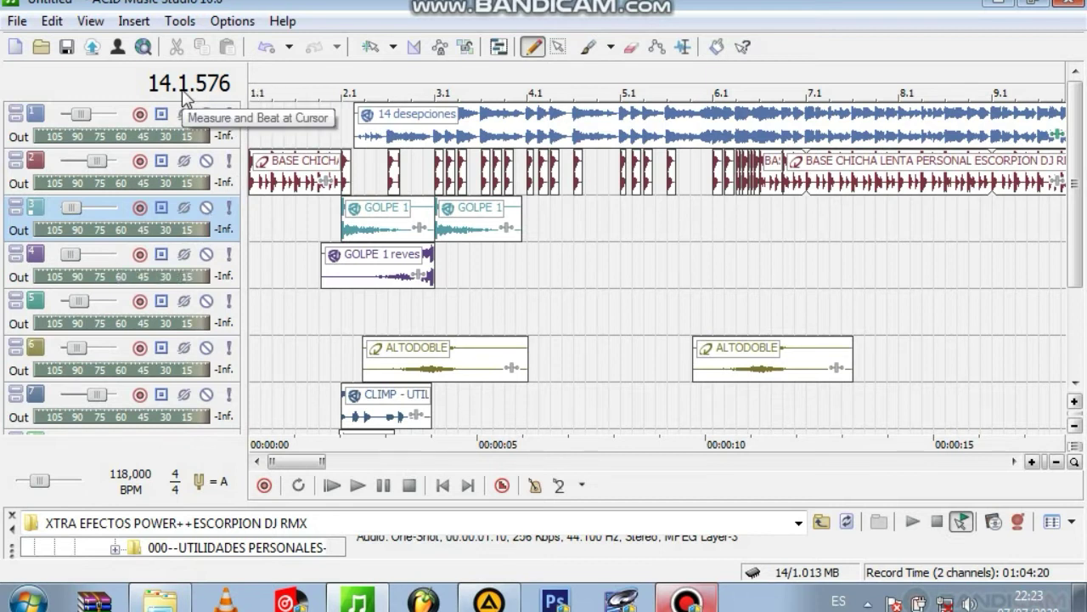
Step: Enable inline MIDI editing and insert a new MIDI track below track 8
key("ctrl+shift+t")
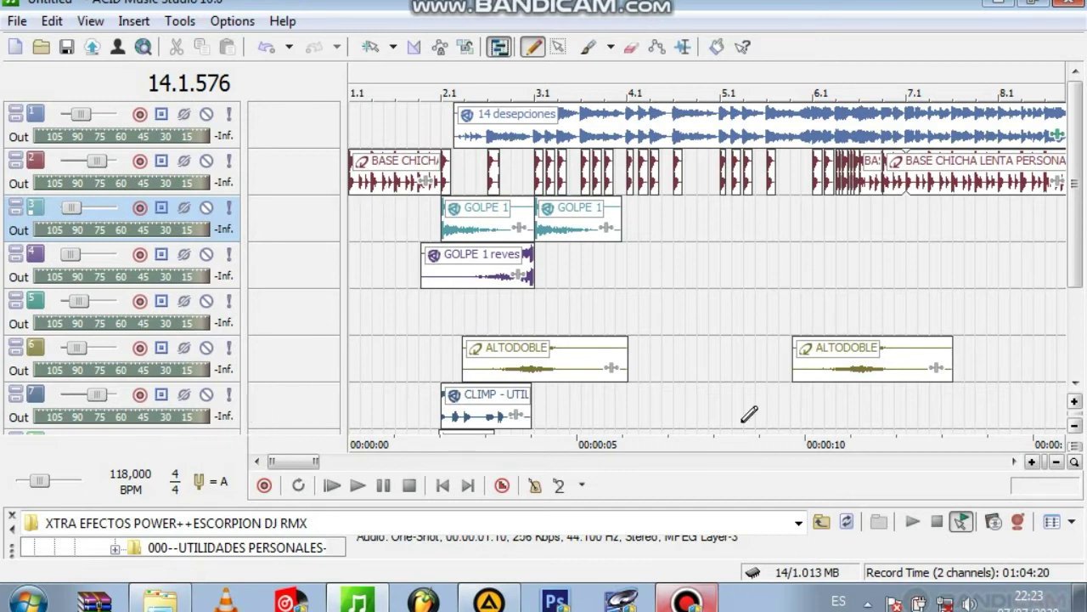
left_click_drag(1077, 227, 1082, 293)
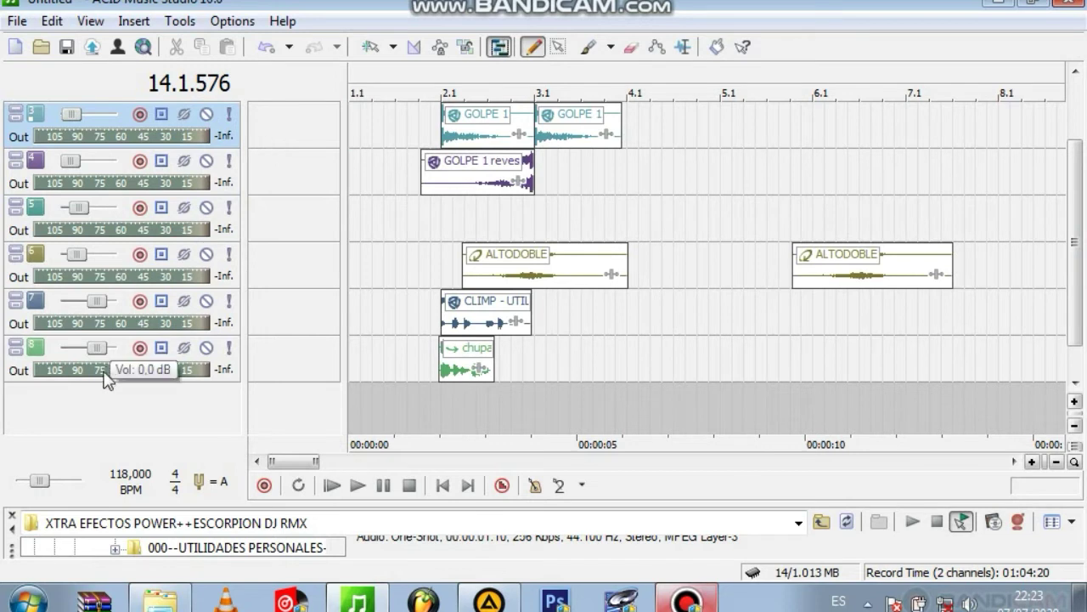
right_click(73, 412)
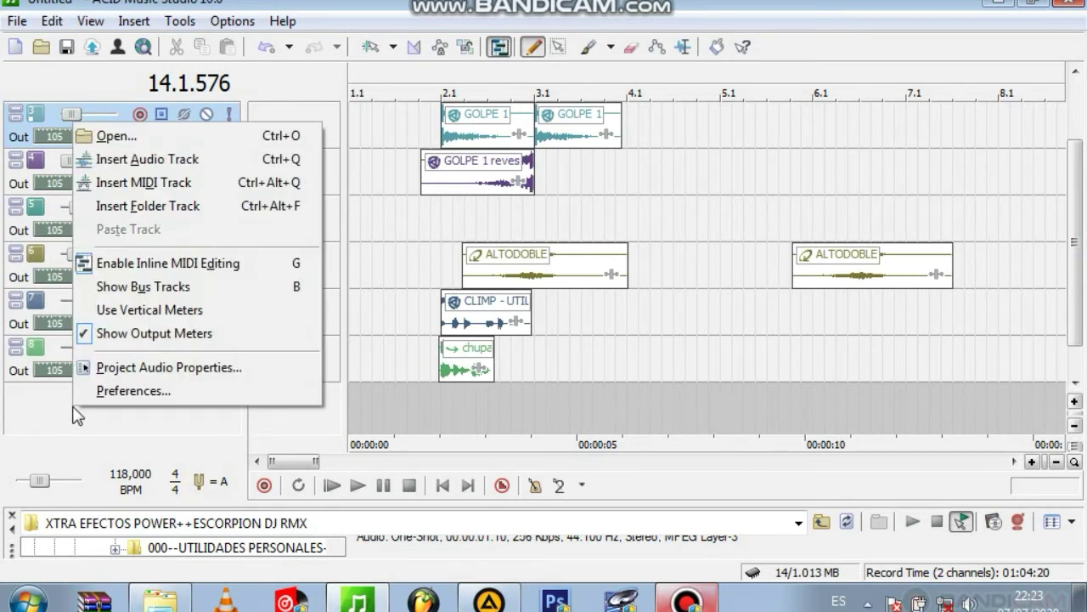
left_click(181, 185)
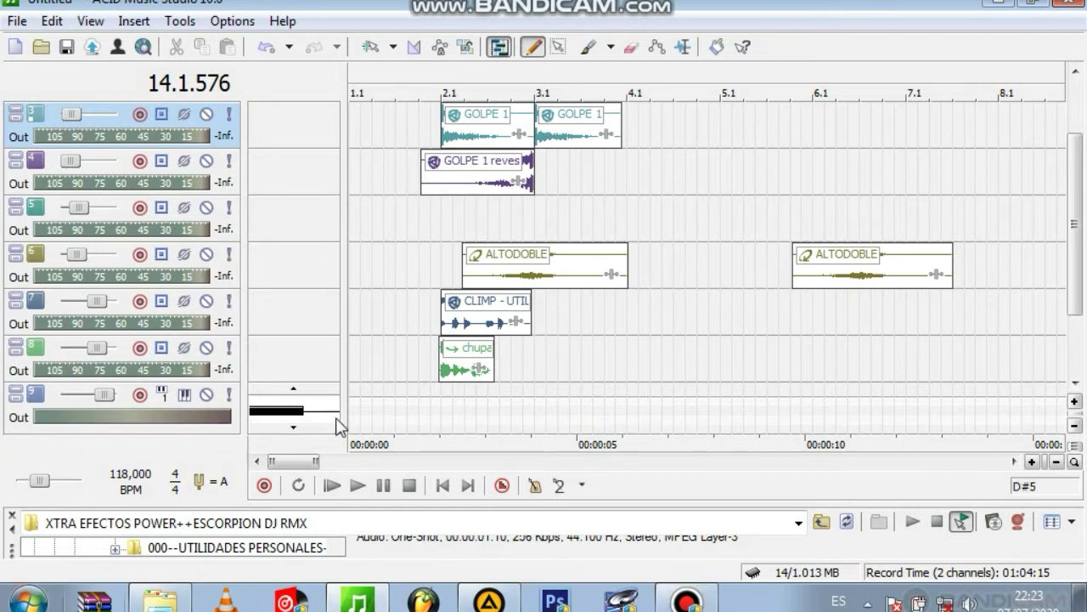
Step: Enlarge MIDI track 9 to show more piano keys and its Pitch Bend, Aftertouch, Modulation and Portamento Time controls
left_click_drag(1078, 255, 1079, 338)
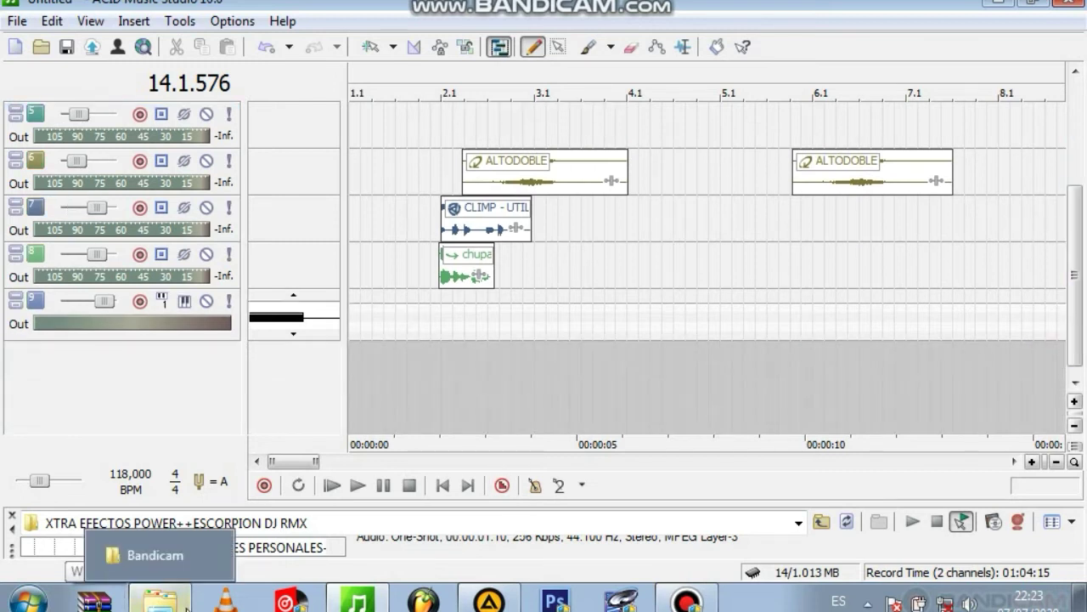
left_click_drag(21, 342, 46, 473)
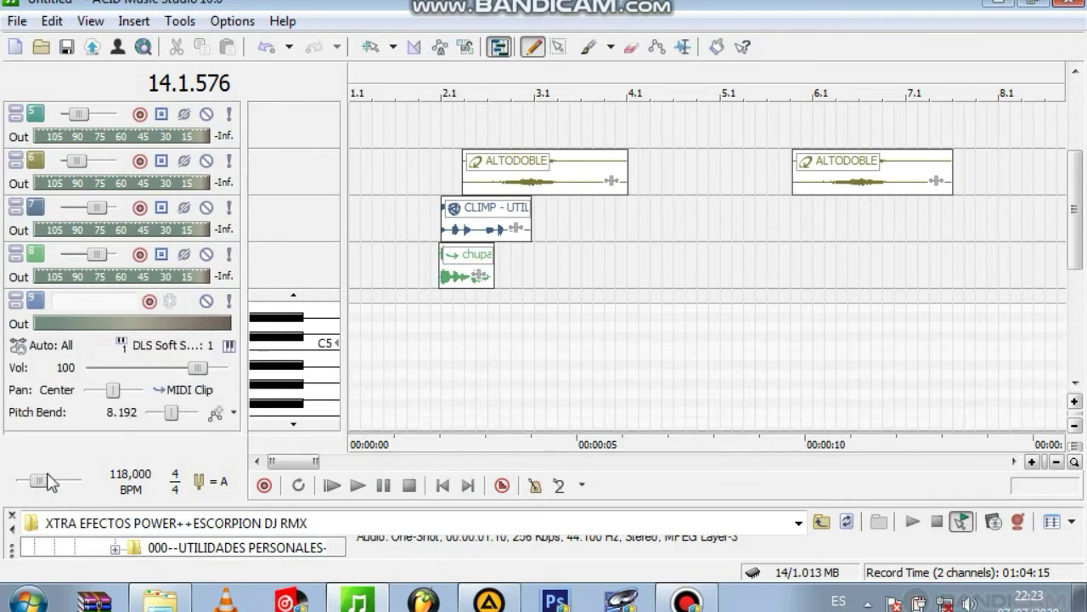
left_click_drag(1074, 174, 1075, 222)
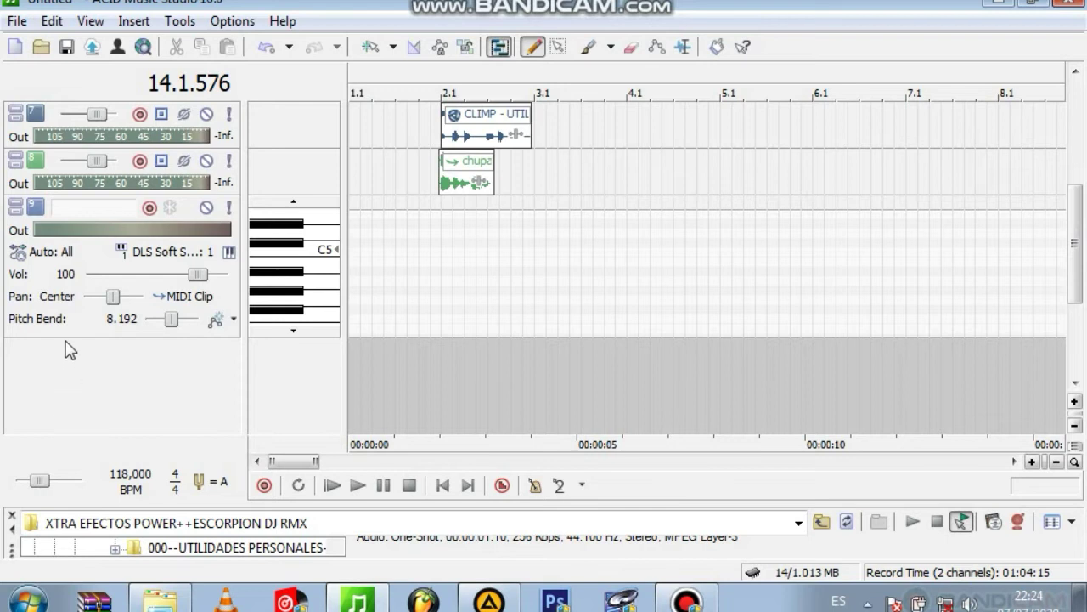
left_click_drag(65, 338, 70, 466)
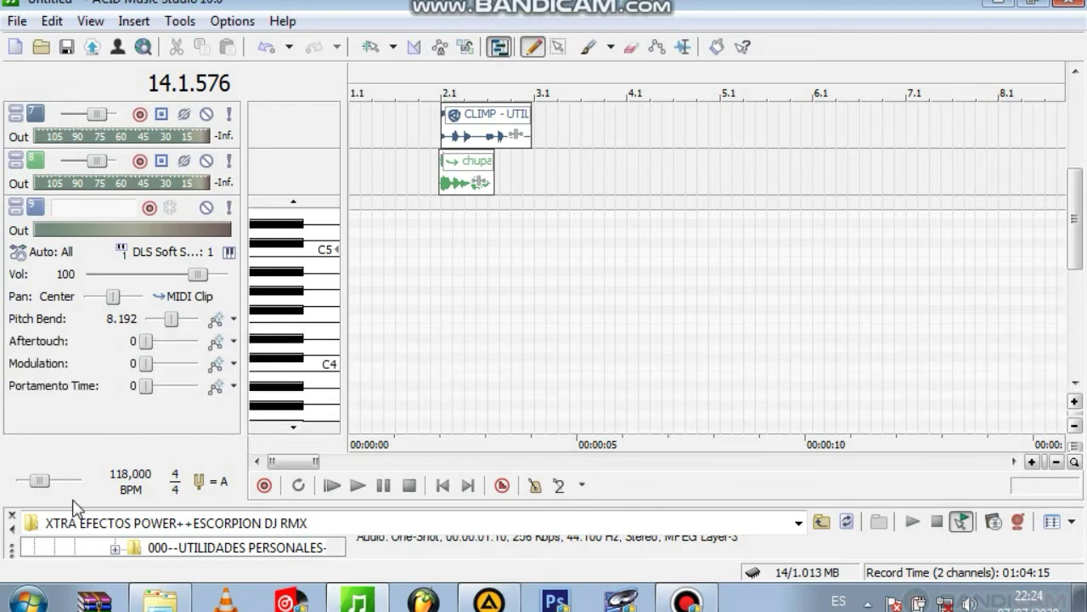
Step: Try out the C5 key and nearby notes on MIDI track 9's piano keyboard and note grid
left_click(331, 254)
left_click(329, 284)
left_click(332, 253)
left_click(402, 240)
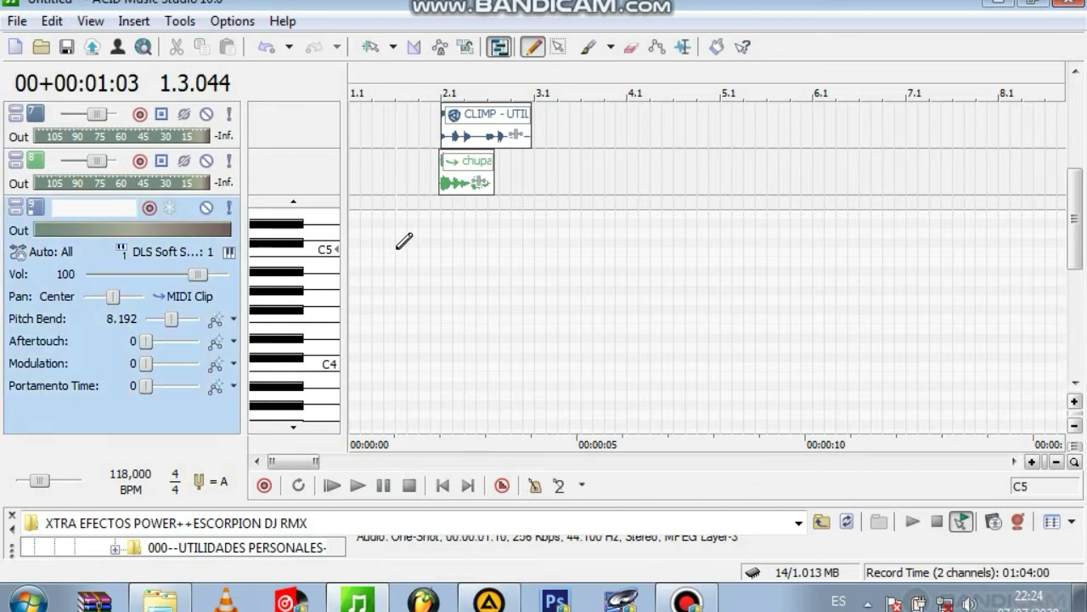
left_click(401, 252)
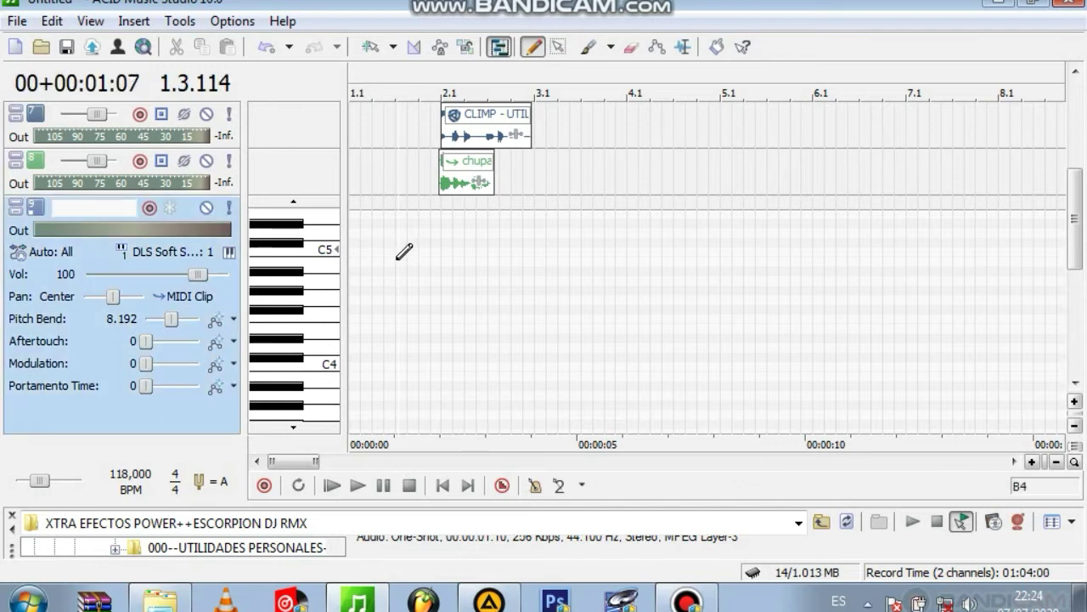
left_click(335, 251)
left_click(336, 253)
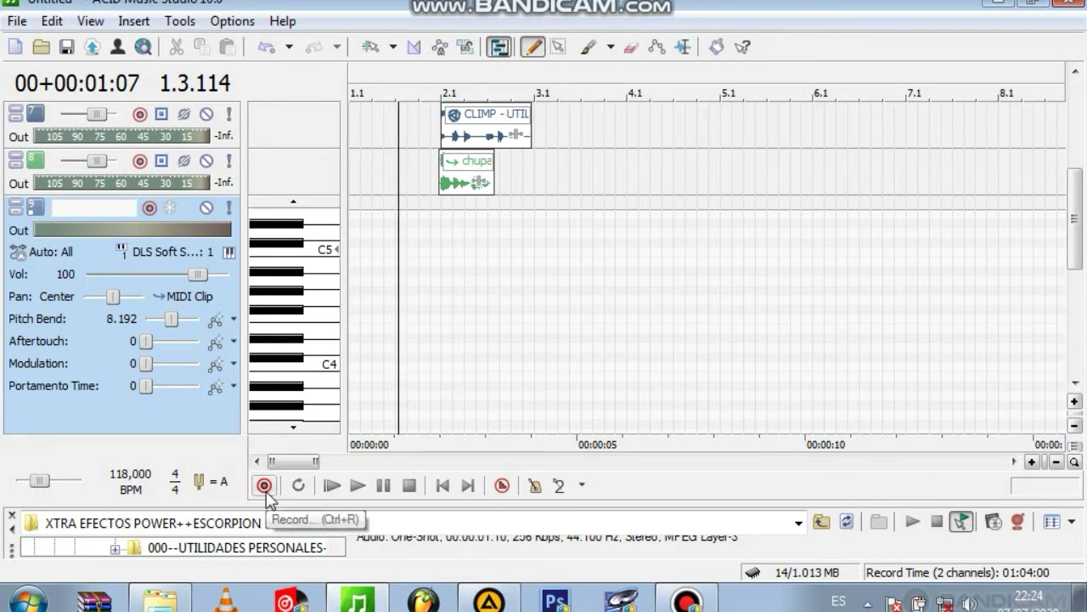
left_click(299, 485)
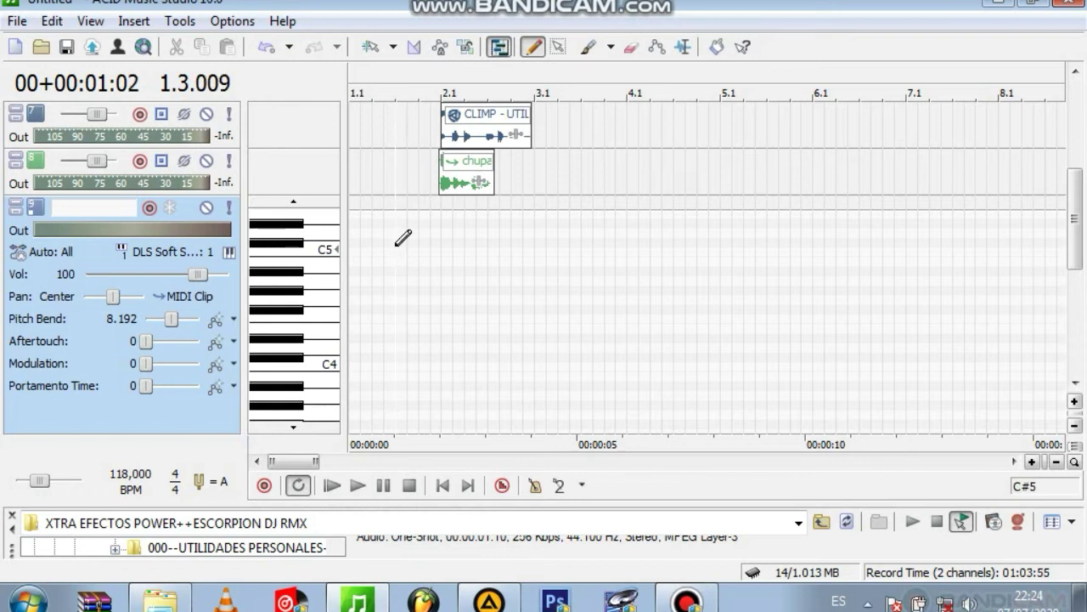
left_click(299, 485)
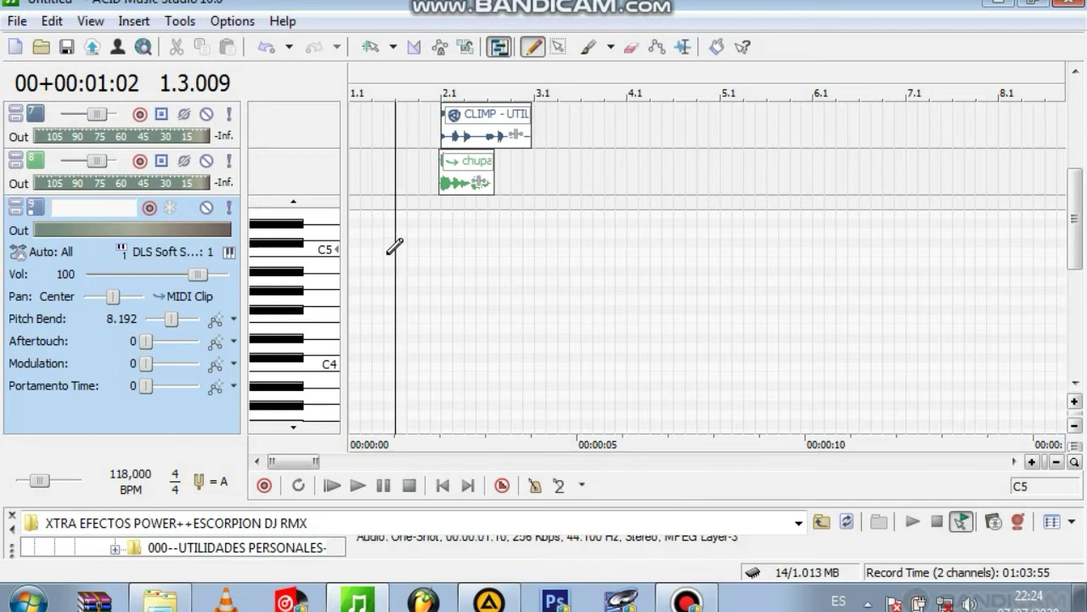
Step: Draw a MIDI clip on track 9 from 1.1 to about 5 seconds
left_click_drag(406, 246, 615, 246)
left_click_drag(523, 204, 453, 206)
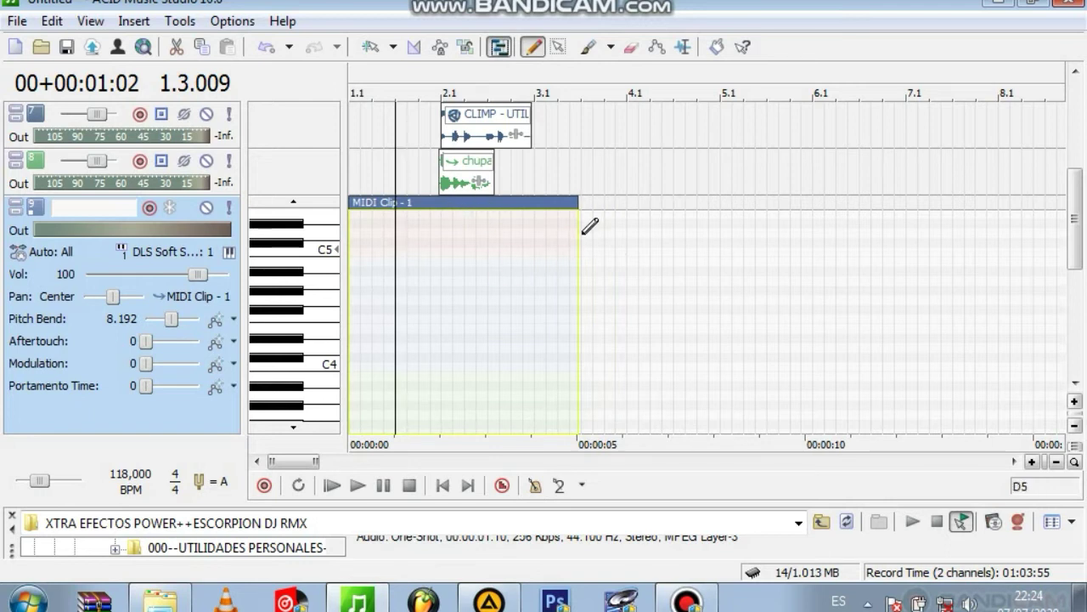
Step: Shorten the MIDI clip on track 9 so it spans roughly one bar, ending near 2.1
left_click_drag(563, 211, 438, 237)
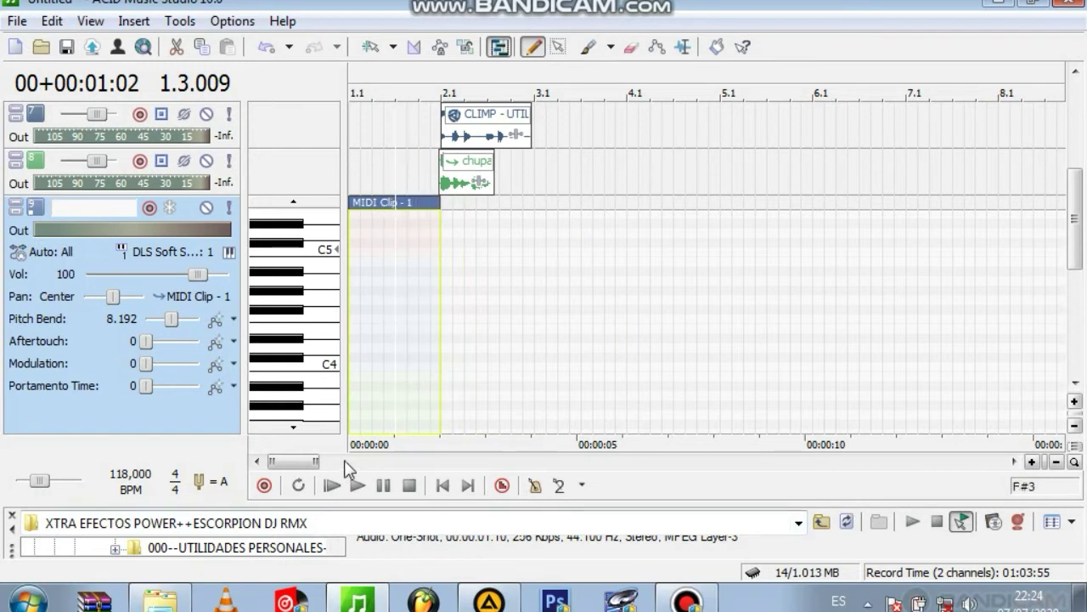
left_click_drag(315, 461, 284, 471)
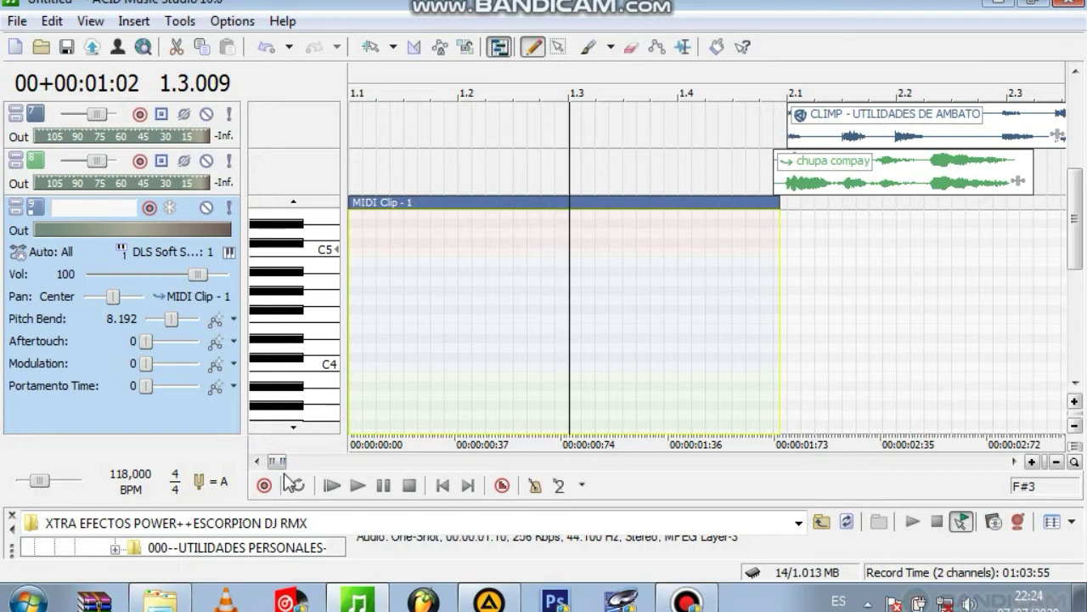
left_click_drag(776, 205, 782, 205)
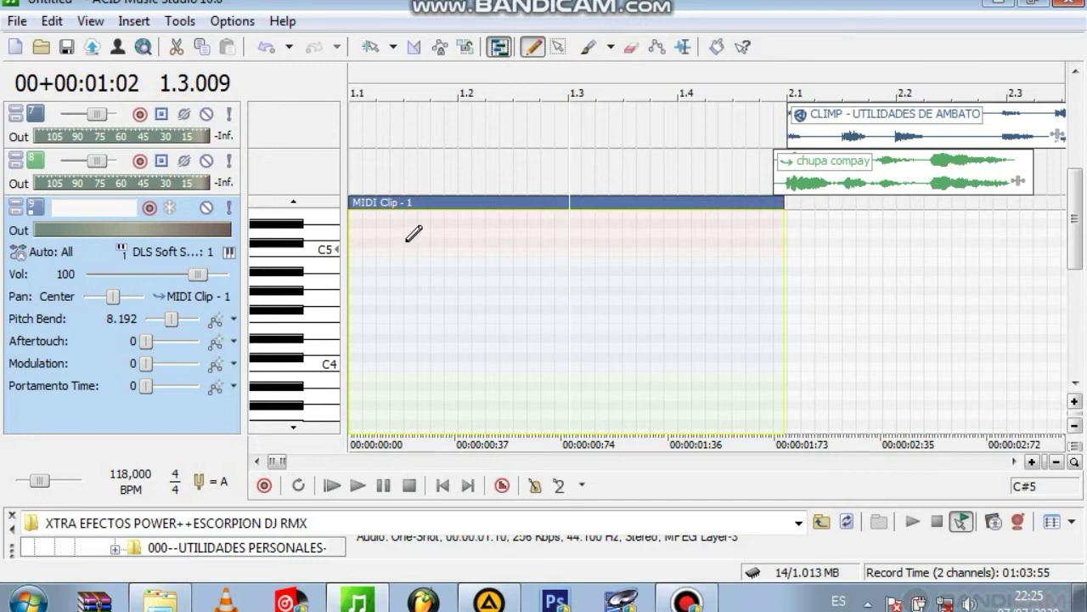
Step: Enable snapping and draw four short, evenly spaced C#5 notes across the MIDI clip
left_click_drag(407, 242, 447, 243)
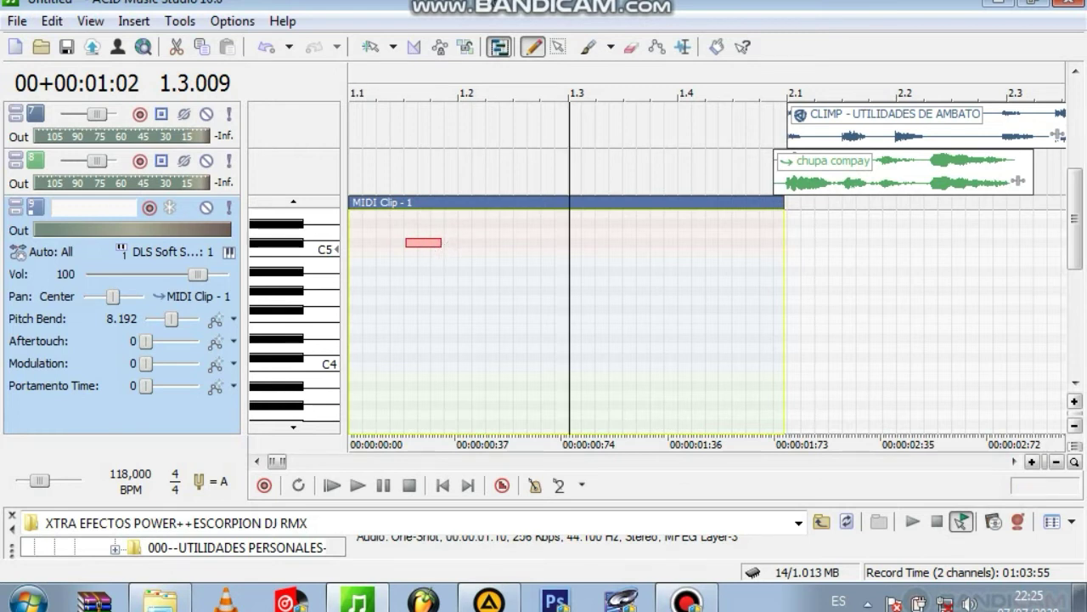
left_click(371, 46)
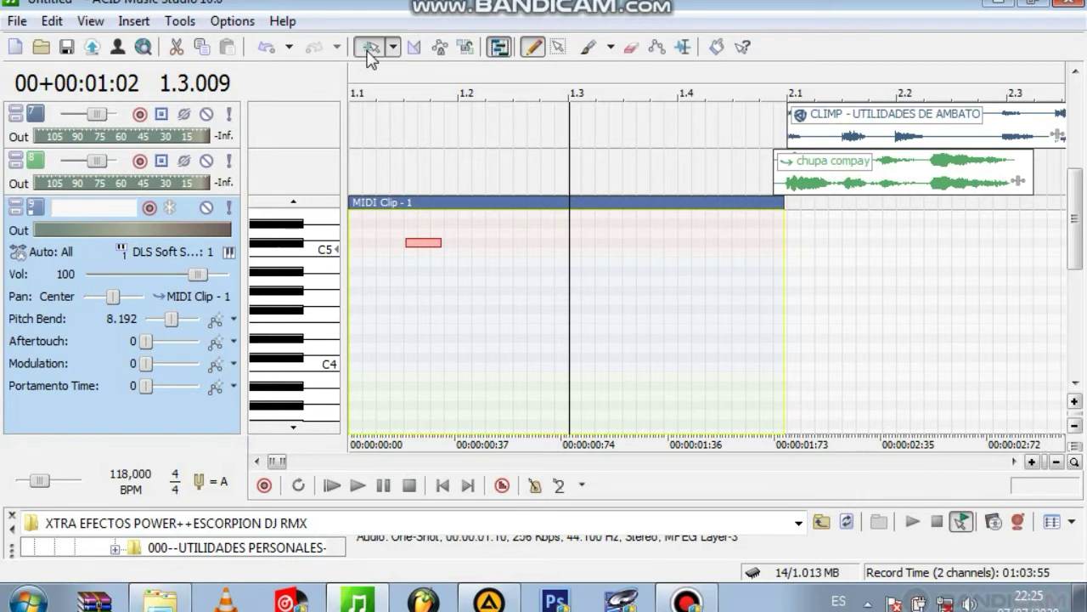
left_click(423, 243)
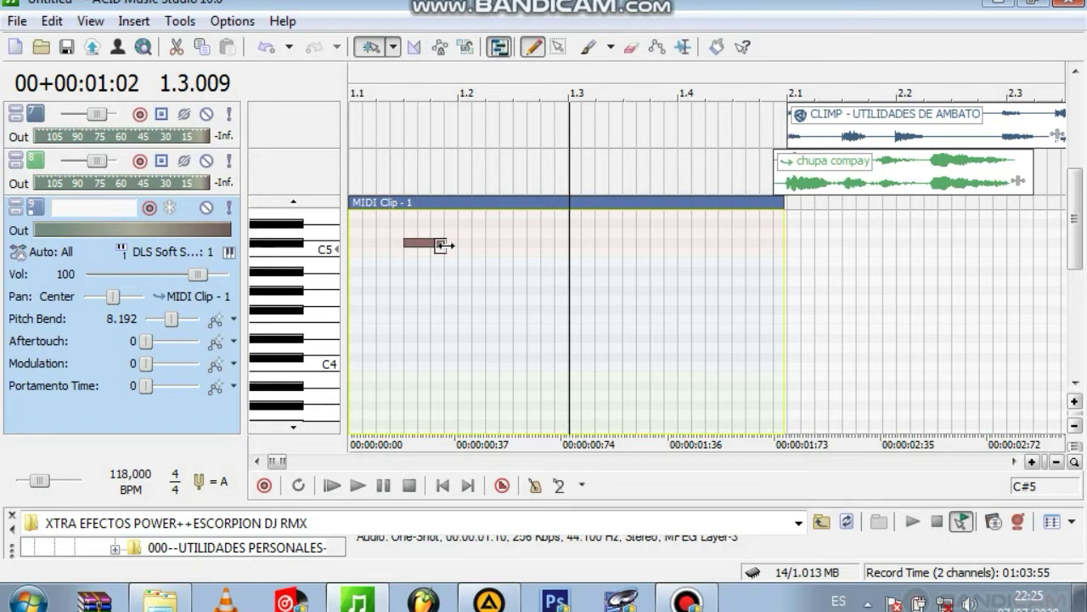
left_click(507, 242)
mouse_move(514, 243)
left_mouse_down()
mouse_move(575, 244)
mouse_move(541, 244)
left_mouse_up()
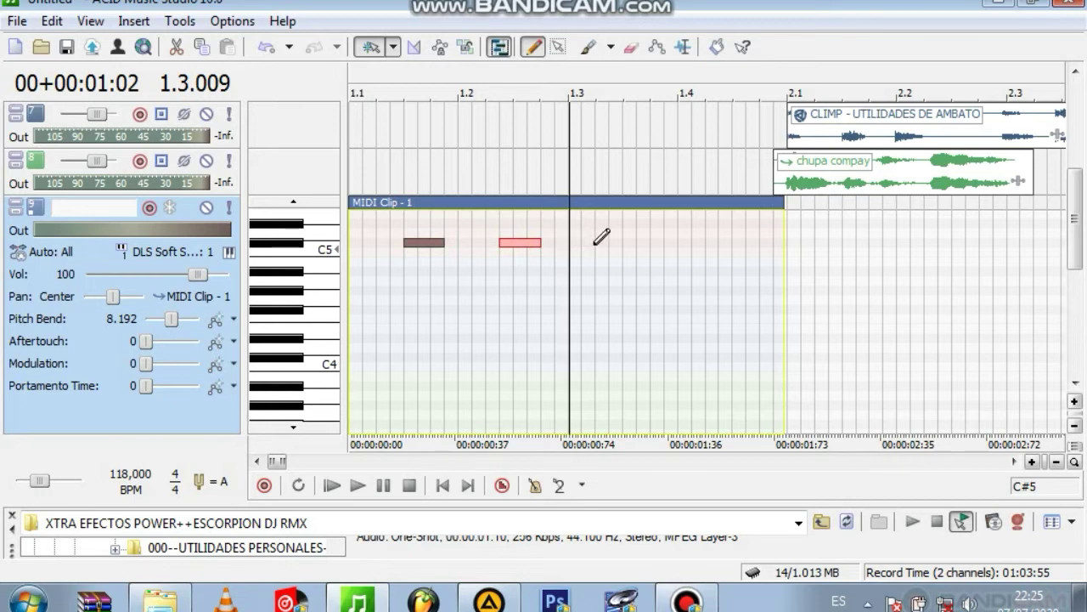
left_click_drag(596, 243, 634, 244)
left_click(635, 243)
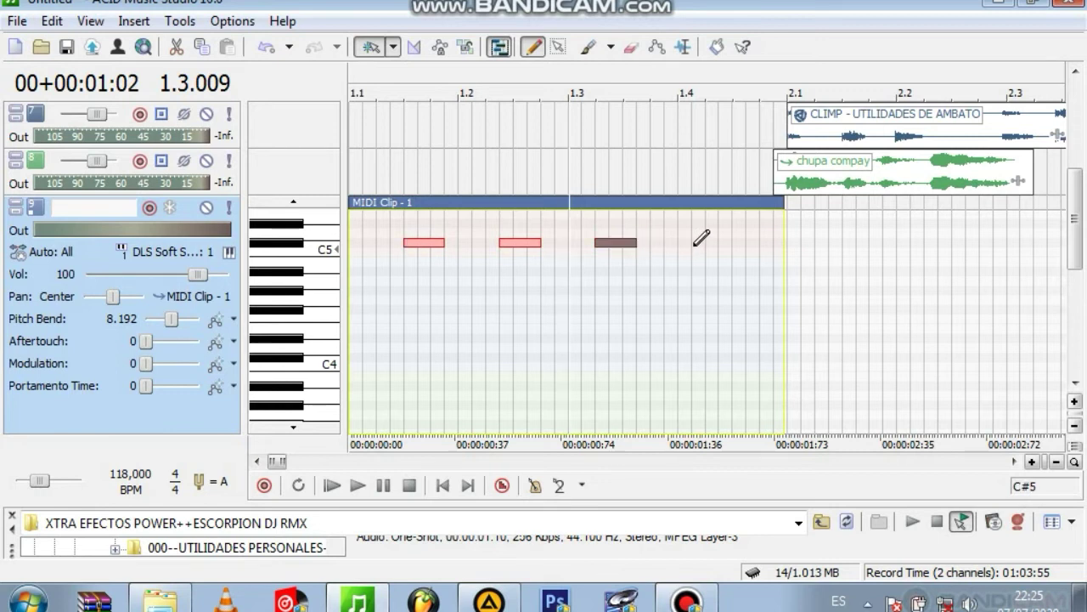
mouse_move(693, 243)
left_mouse_down()
mouse_move(744, 244)
mouse_move(731, 244)
left_mouse_up()
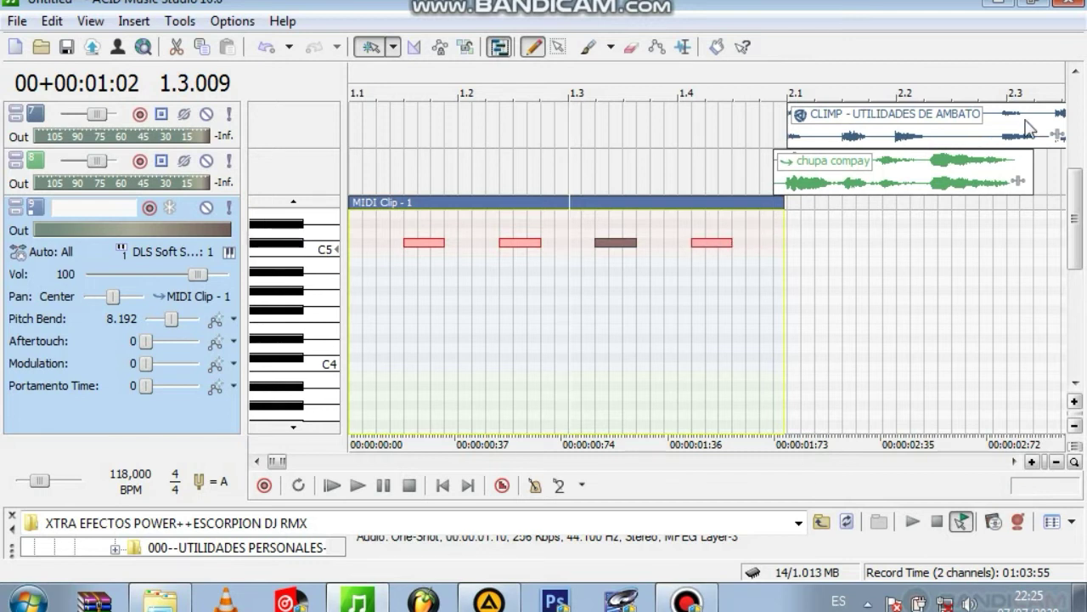
Step: Snap the clip's end to 2.1 and shift the third and fourth C#5 notes to end at 1.4 and 2.1
scroll(1077, 168, "up", 4)
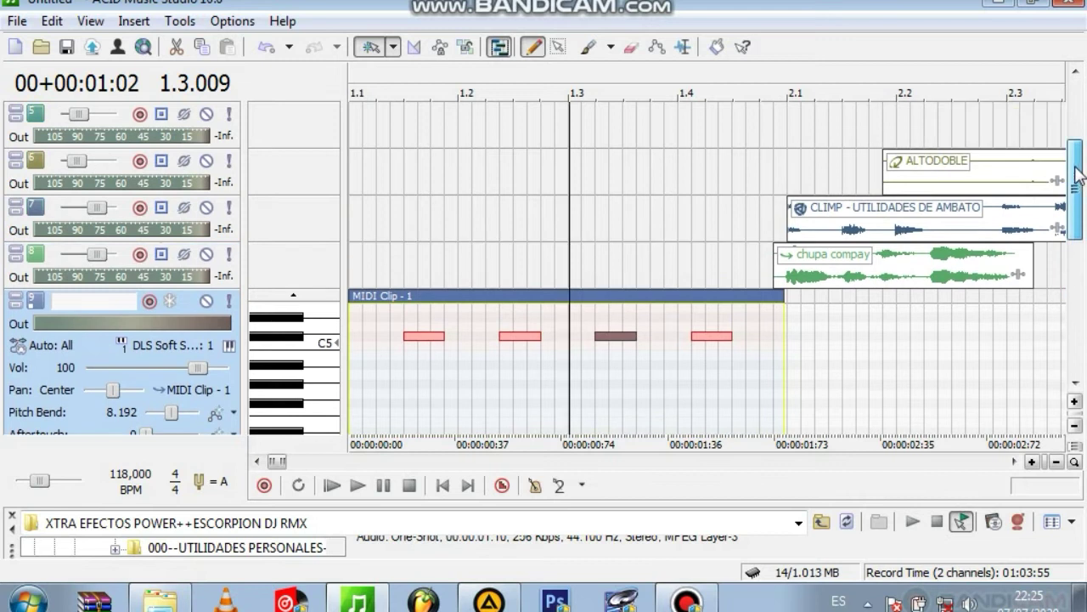
left_click_drag(1077, 155, 1075, 122)
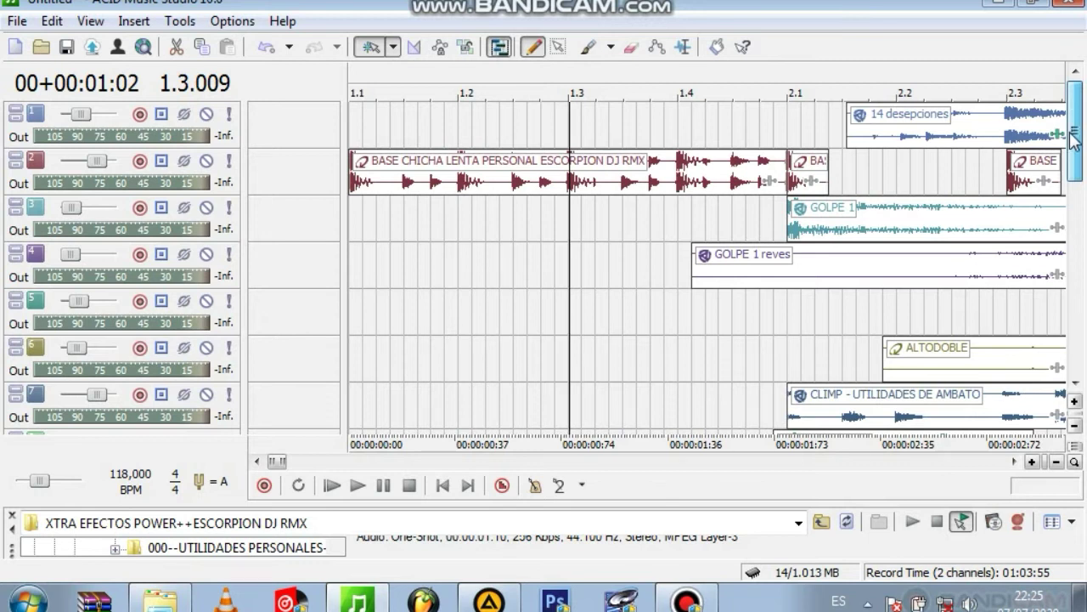
scroll(1075, 140, "down", 3)
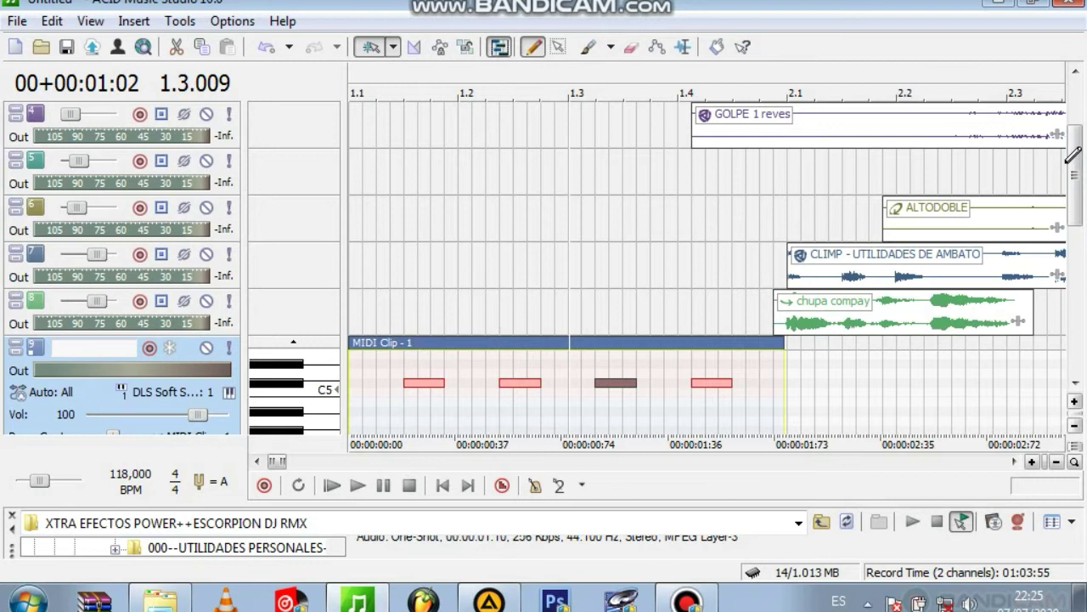
left_click_drag(729, 383, 769, 393)
left_click_drag(827, 345, 790, 354)
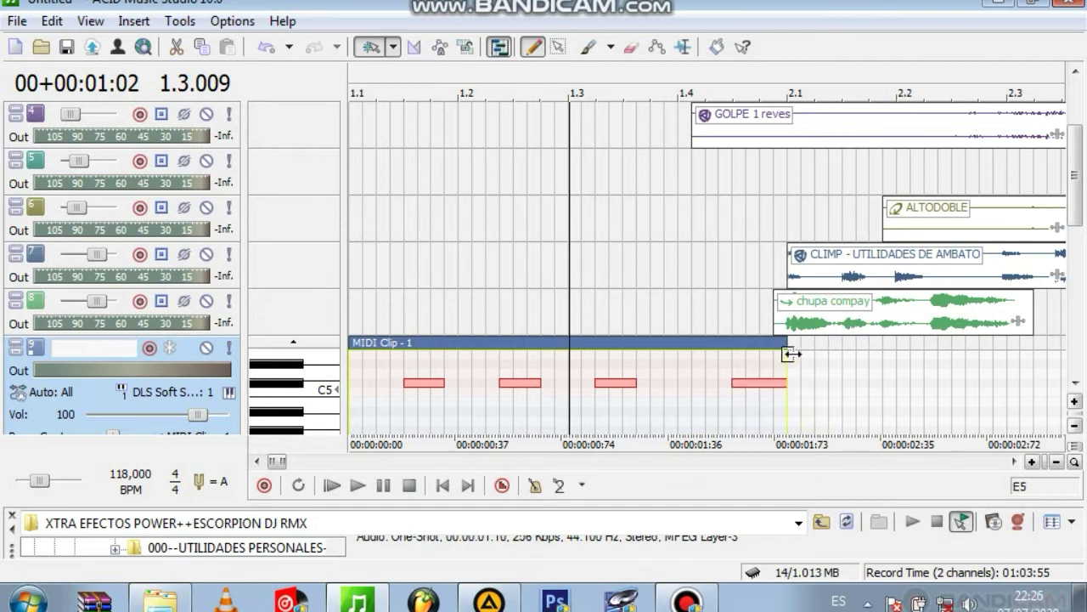
left_click(636, 382)
left_click_drag(636, 382, 659, 391)
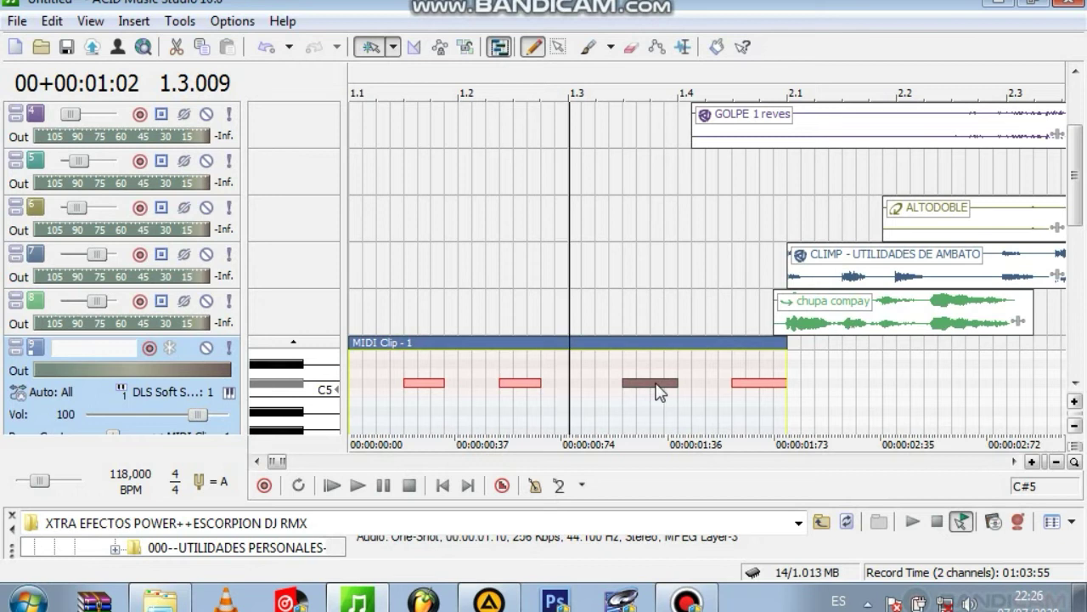
Step: Play the MIDI clip from 1.3 to audition the C#5 notes with the other tracks
key("space")
key("space")
key("space")
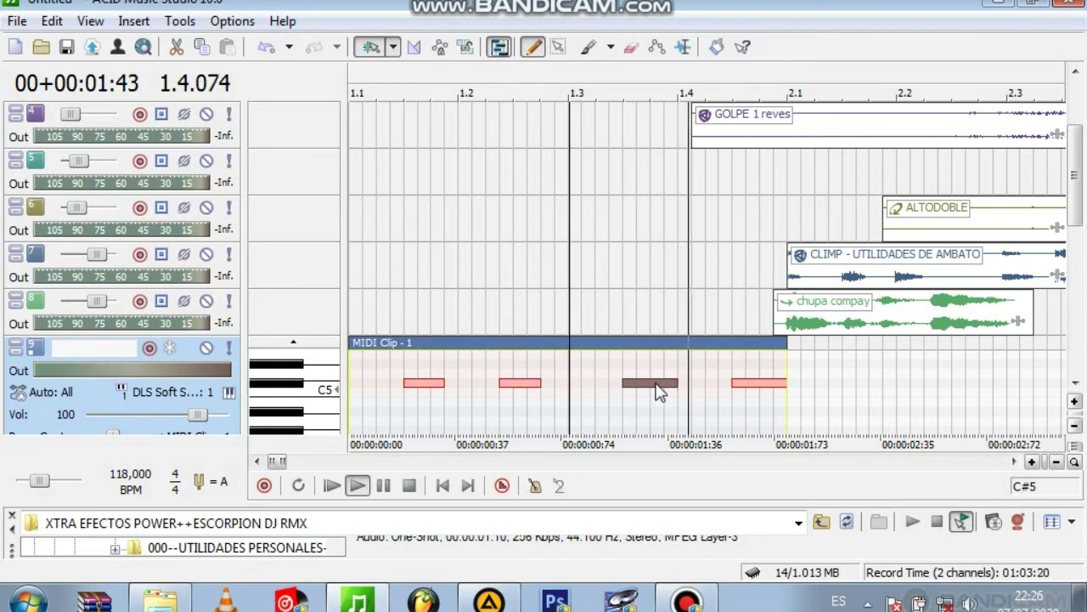
key("space")
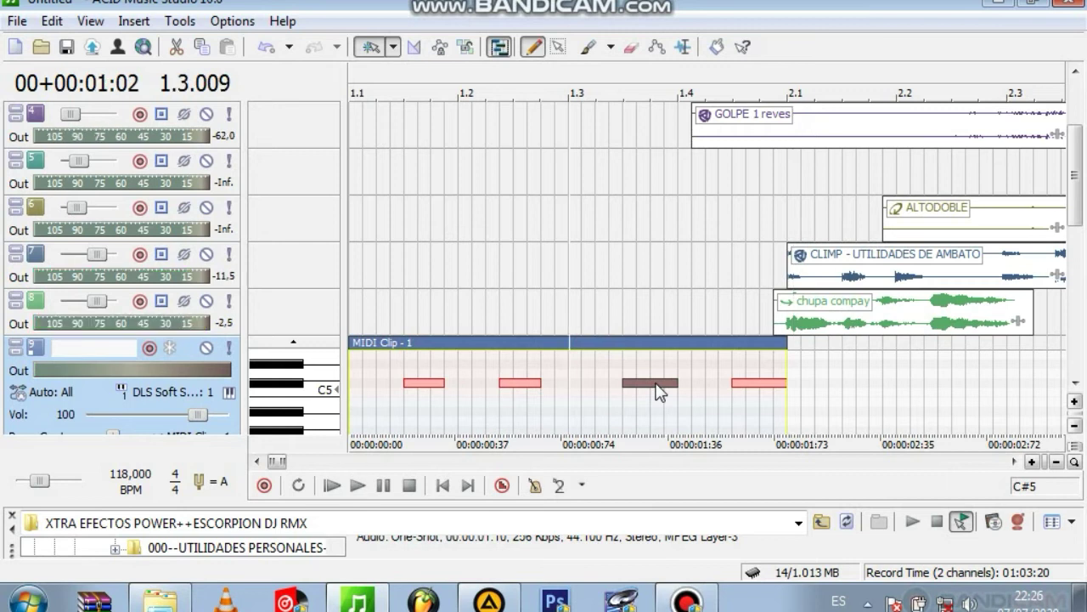
Step: Delete the second and fourth C#5 notes, extend the first one to end at 1.2, and play the clip from the start
left_click(755, 389)
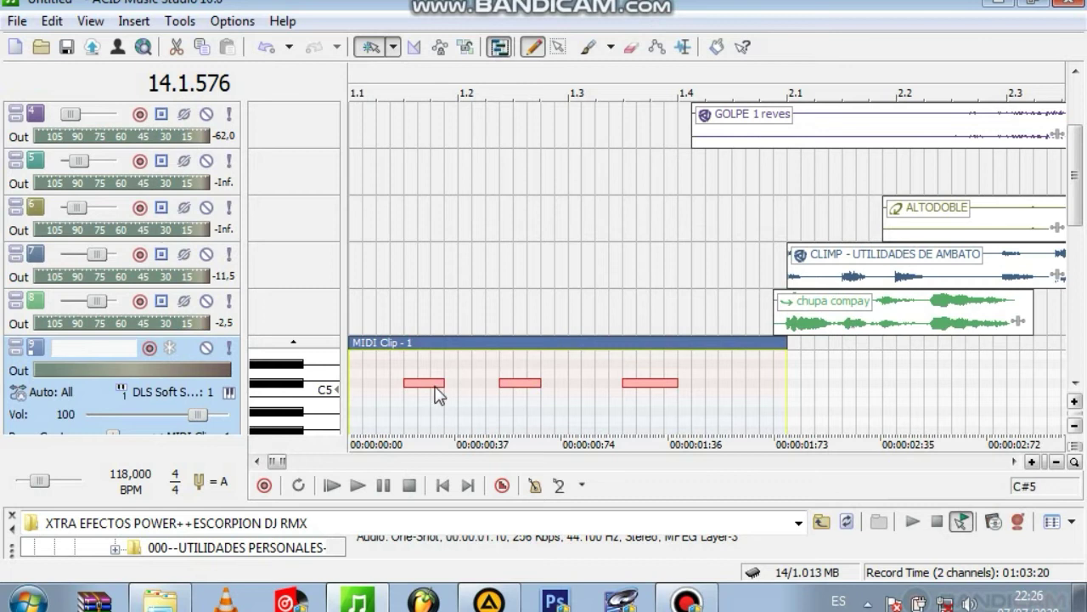
left_click(525, 386)
left_click(445, 383)
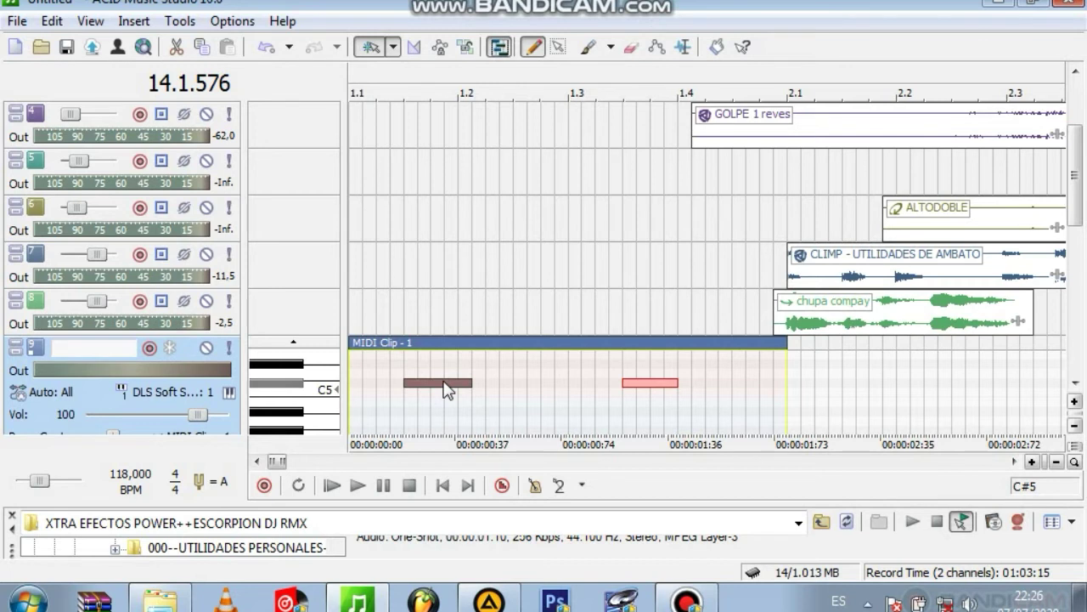
left_click(358, 289)
key("space")
key("space")
left_click_drag(468, 383, 455, 385)
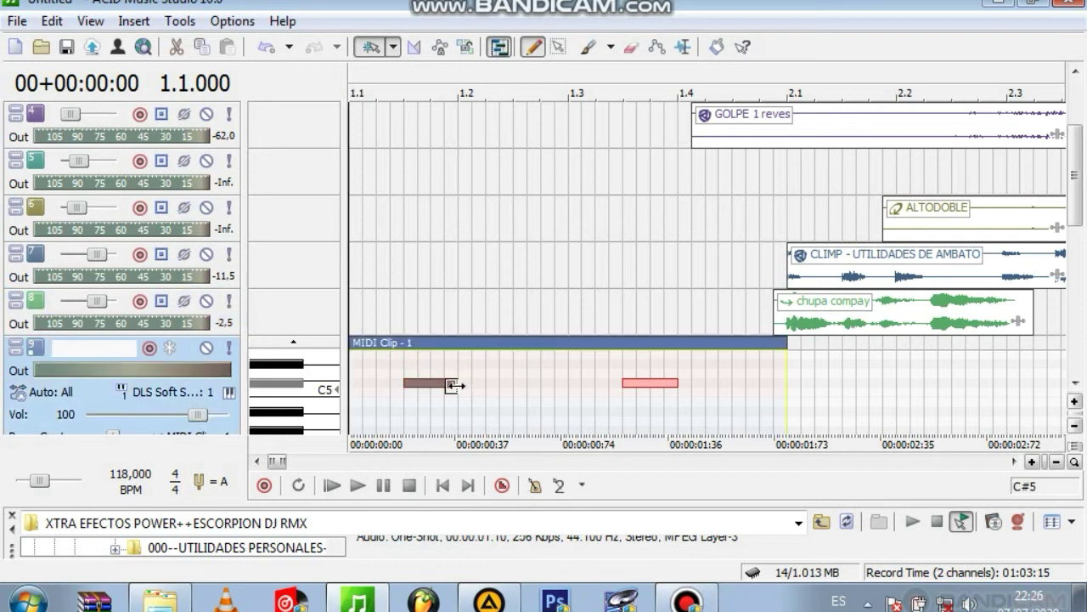
key("space")
key("space")
Step: Draw two G#4 notes beneath the C#5 notes with matching positions and lengths, and play them
scroll(1074, 167, "down", 1)
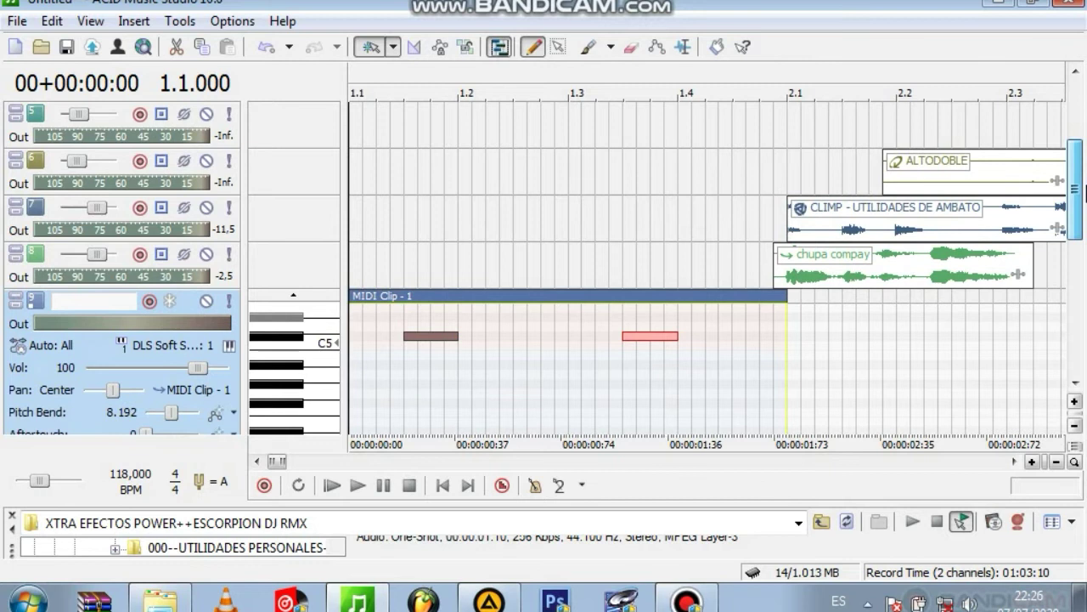
left_click(409, 383)
left_click_drag(435, 384, 459, 384)
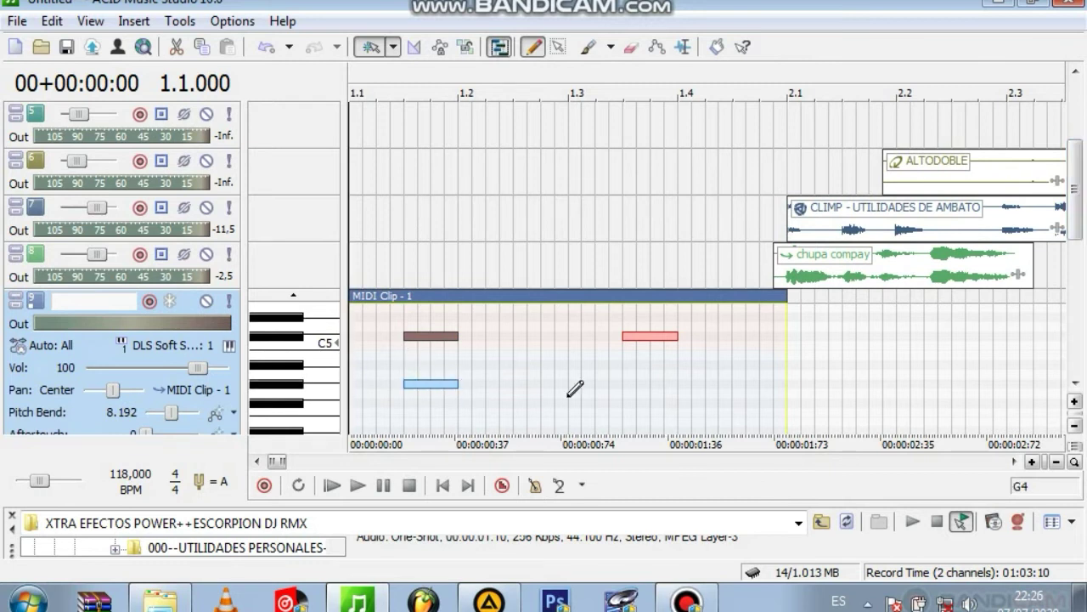
left_click(626, 383)
left_click_drag(705, 385, 681, 383)
key("space")
Step: Raise both G#4 notes to A#4, add matching F#4 notes beneath them, and play the chords
mouse_move(432, 385)
left_mouse_down()
mouse_move(431, 359)
mouse_move(433, 371)
left_mouse_up()
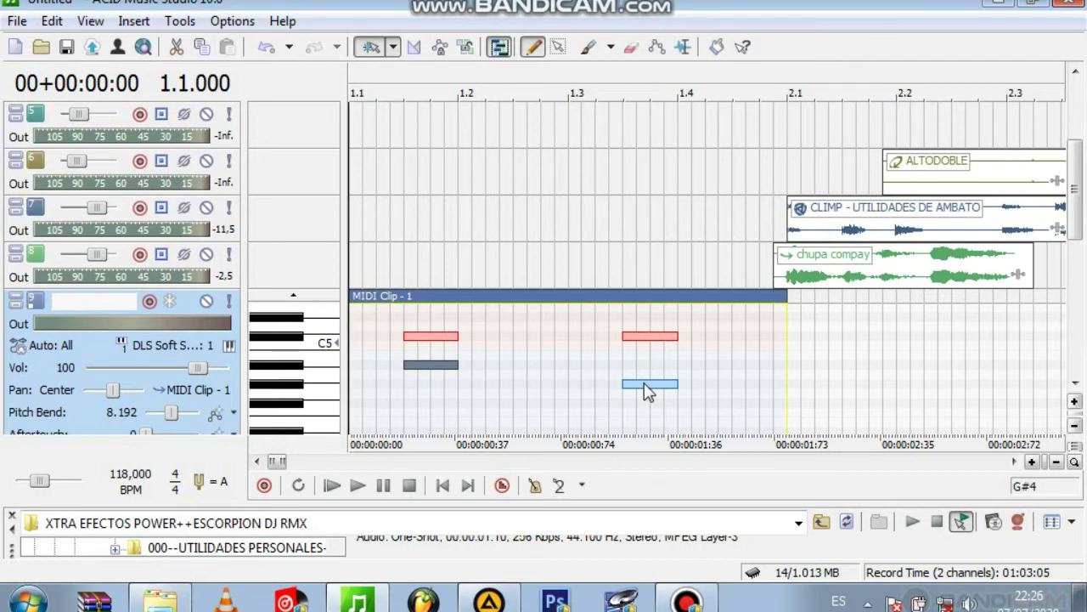
left_click_drag(644, 384, 643, 367)
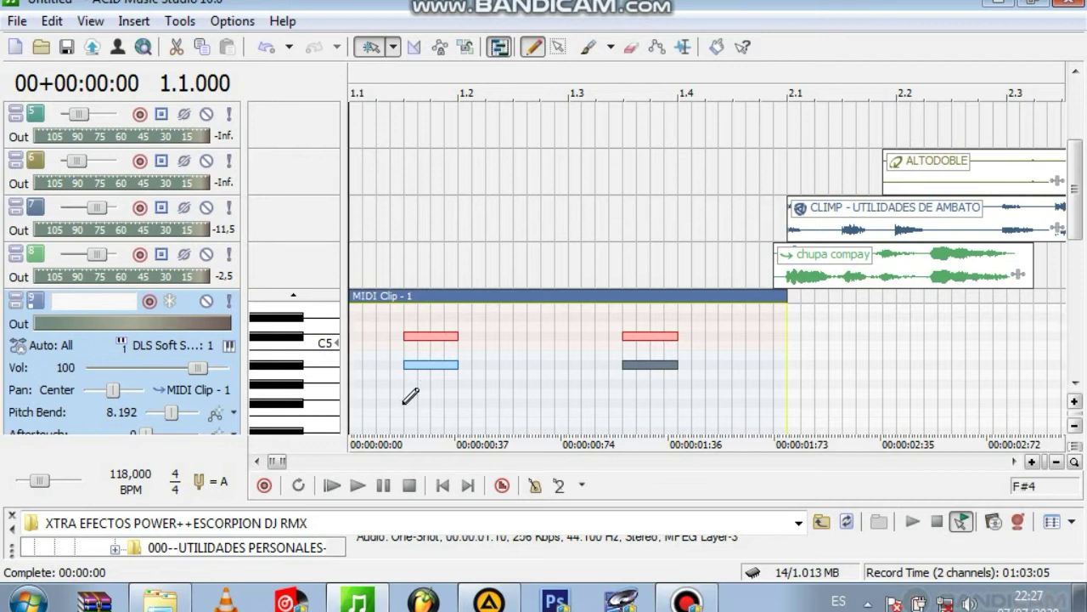
mouse_move(405, 403)
left_mouse_down()
mouse_move(493, 402)
mouse_move(455, 403)
left_mouse_up()
mouse_move(624, 403)
left_mouse_down()
mouse_move(691, 396)
mouse_move(680, 397)
left_mouse_up()
key("space")
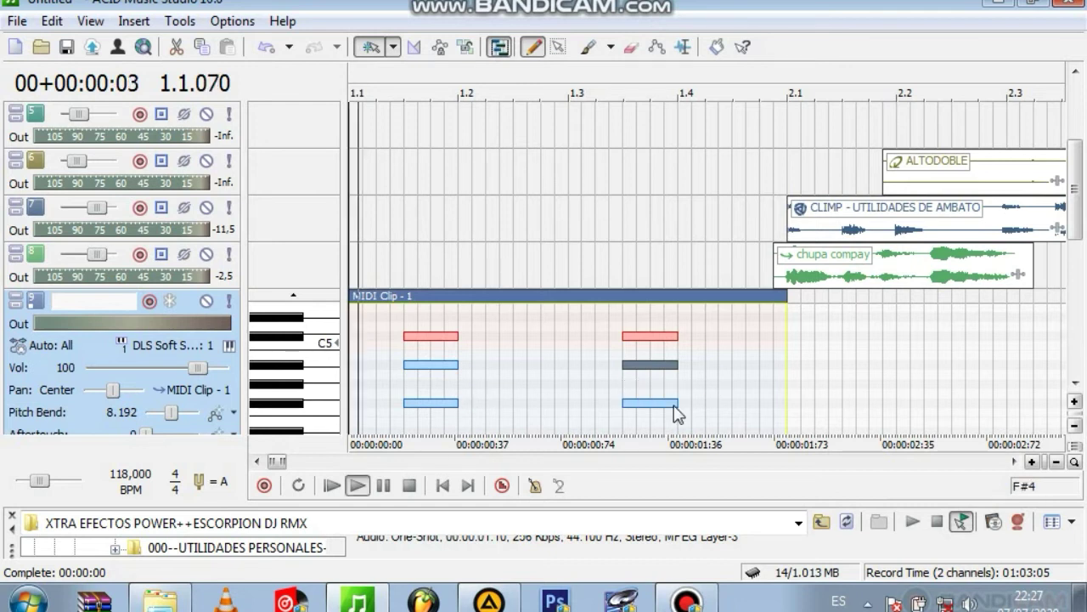
key("space")
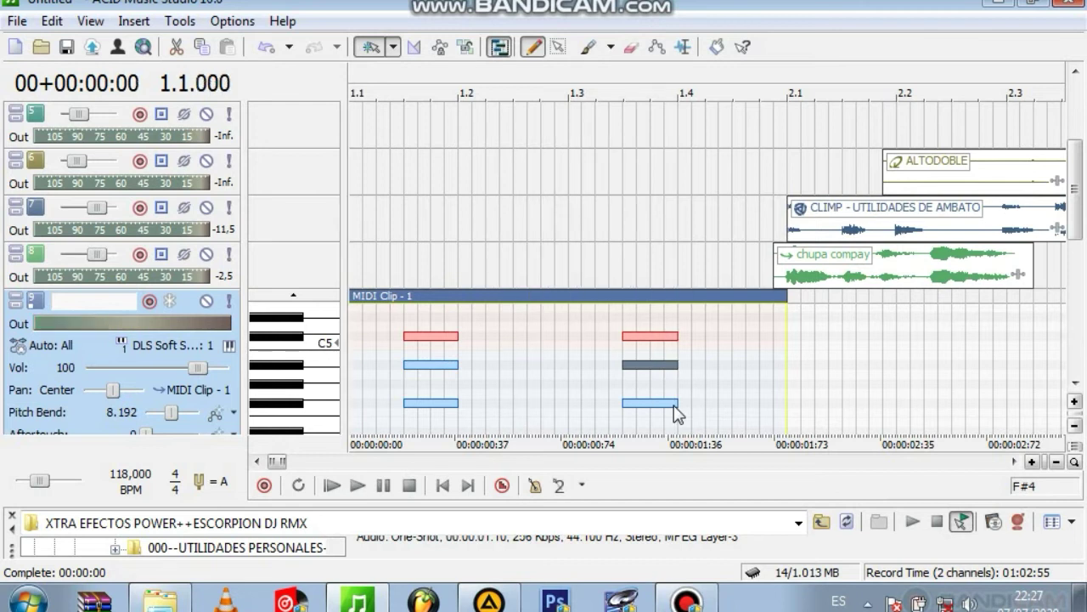
Step: Lower both A#4 notes to A4 and play the chords from the start of the project
left_click(651, 337)
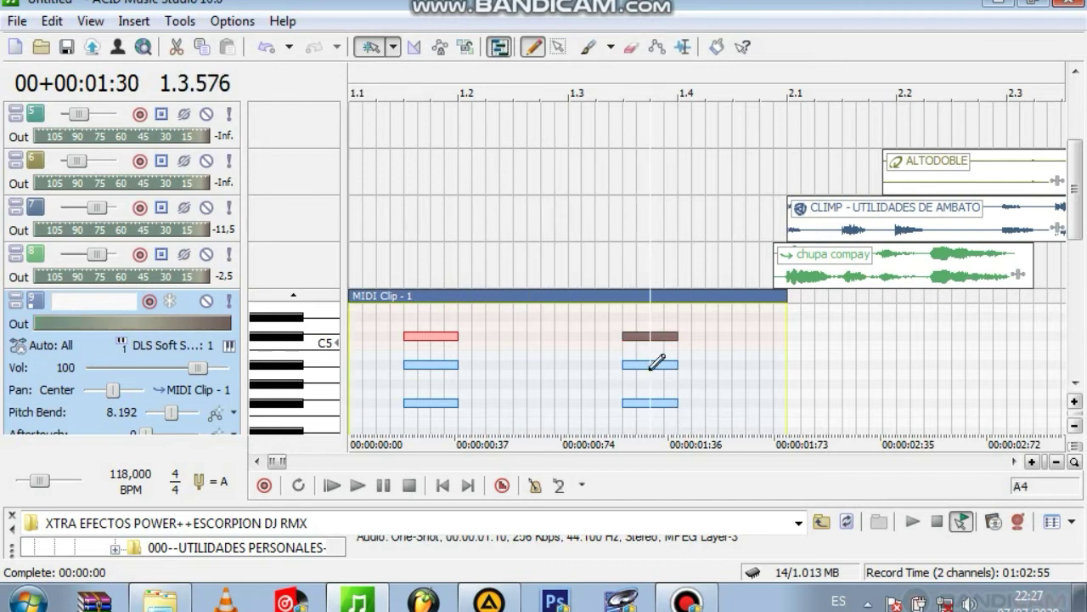
left_click_drag(651, 365, 654, 381)
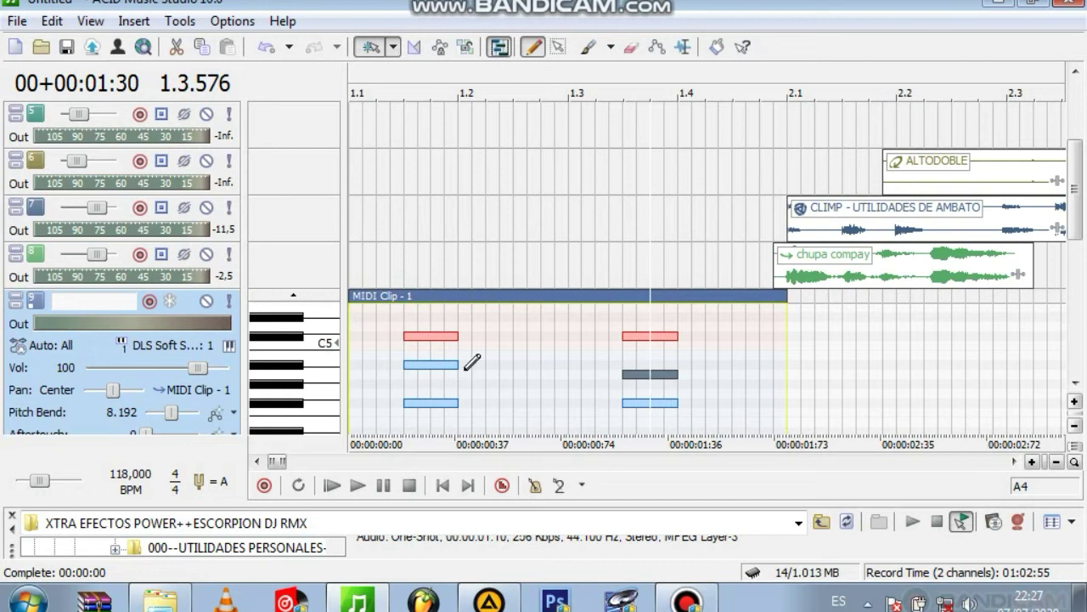
left_click_drag(443, 365, 442, 379)
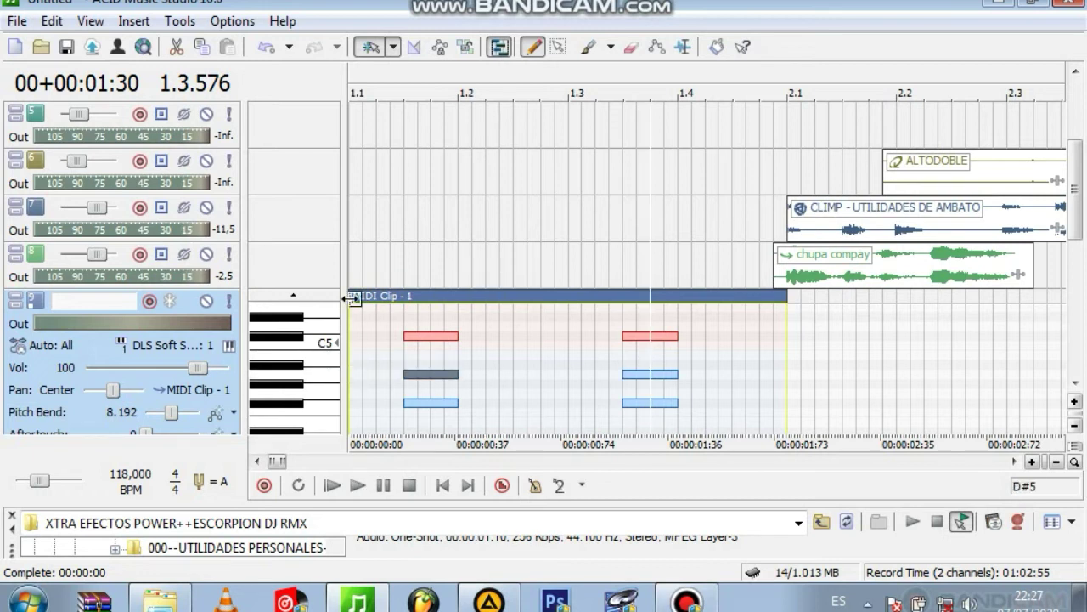
left_click(358, 265)
key("space")
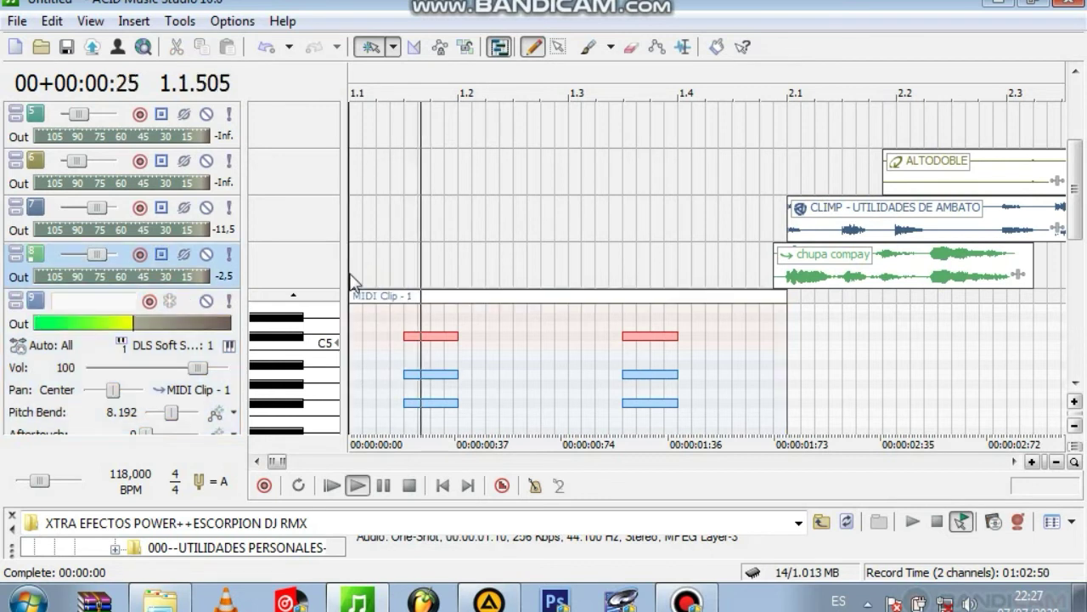
key("space")
key("space")
key("space")
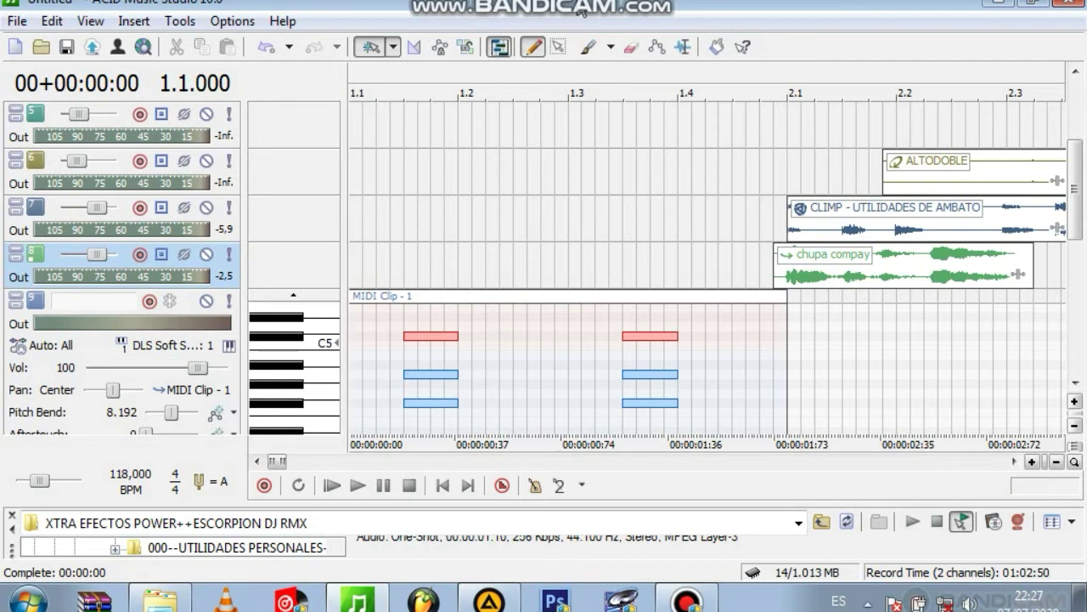
left_click(395, 326)
left_click(397, 328)
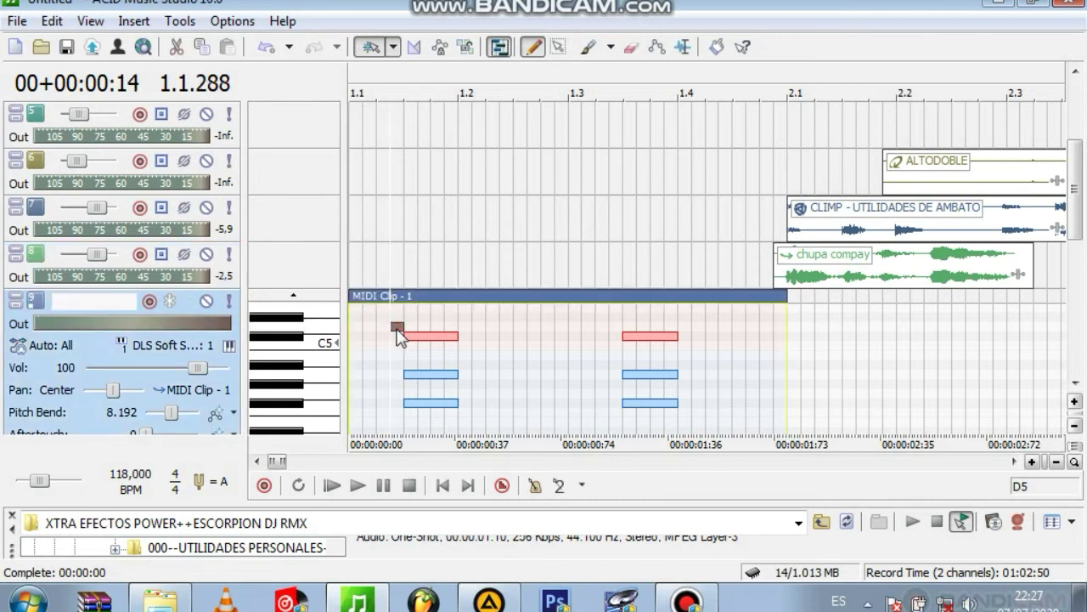
key("Delete")
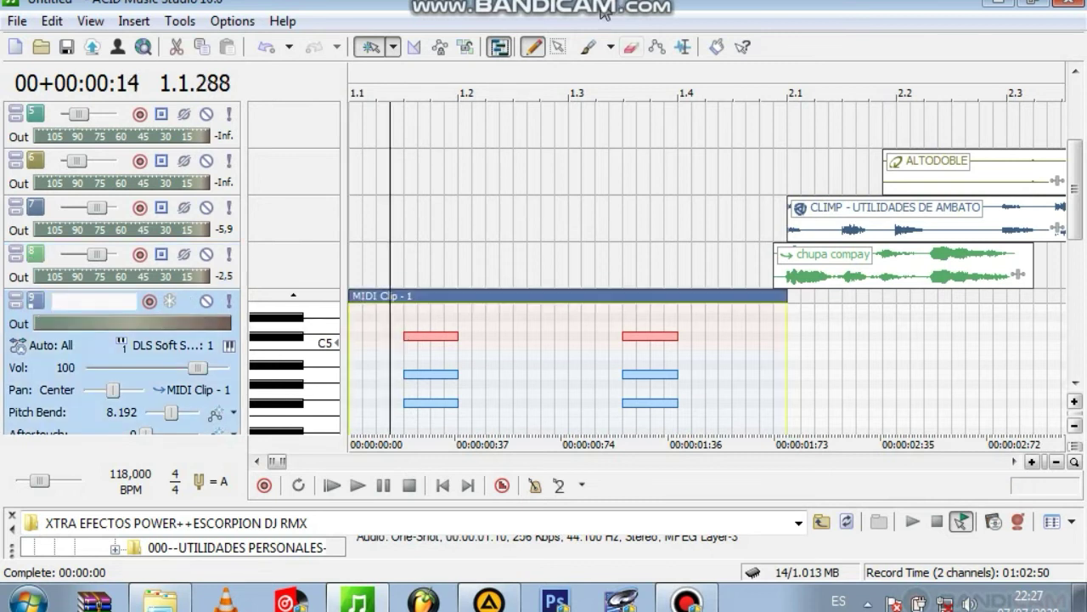
Step: Select all six chord notes, transpose them together up to C5, D#5 and G5, and play the result
left_click(557, 47)
left_click_drag(404, 332, 693, 405)
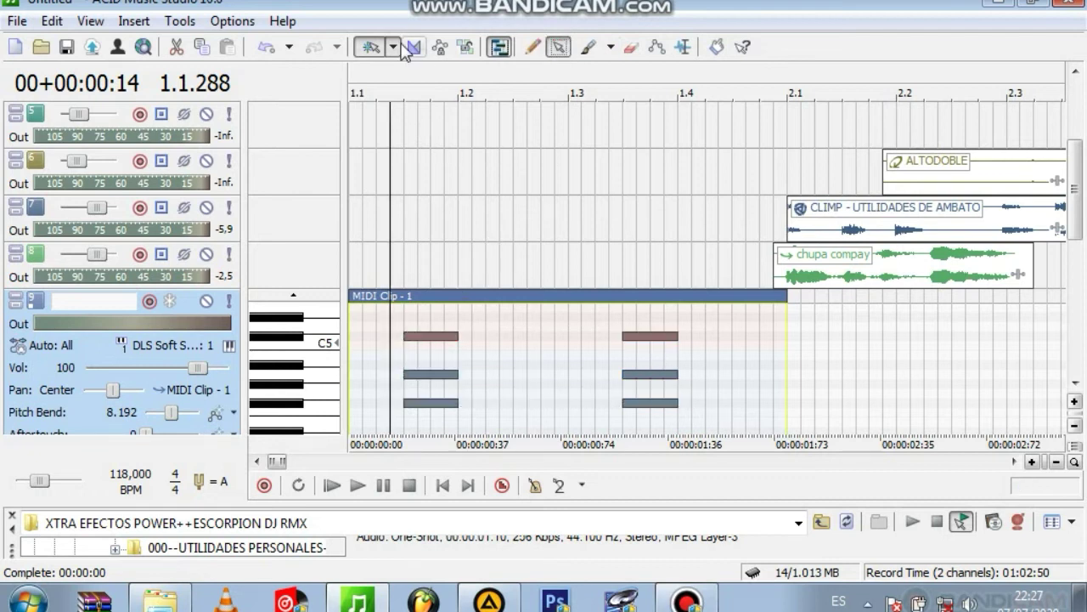
left_click(533, 44)
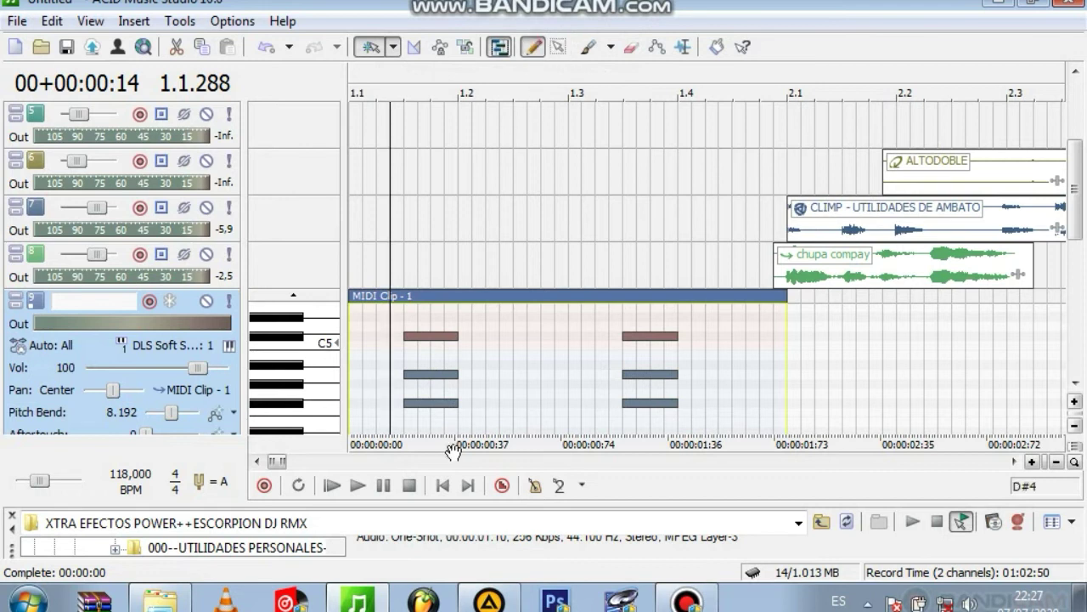
mouse_move(428, 338)
left_mouse_down()
mouse_move(431, 305)
mouse_move(429, 325)
left_mouse_up()
key("space")
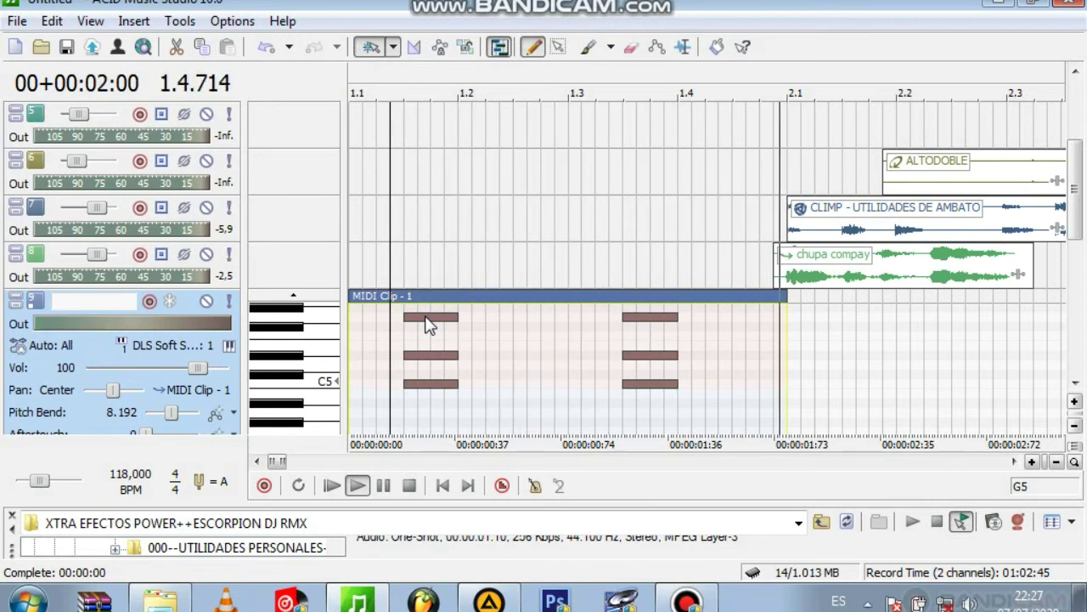
Step: Stop playback and reduce the MIDI track's height to its compact layout
key("space")
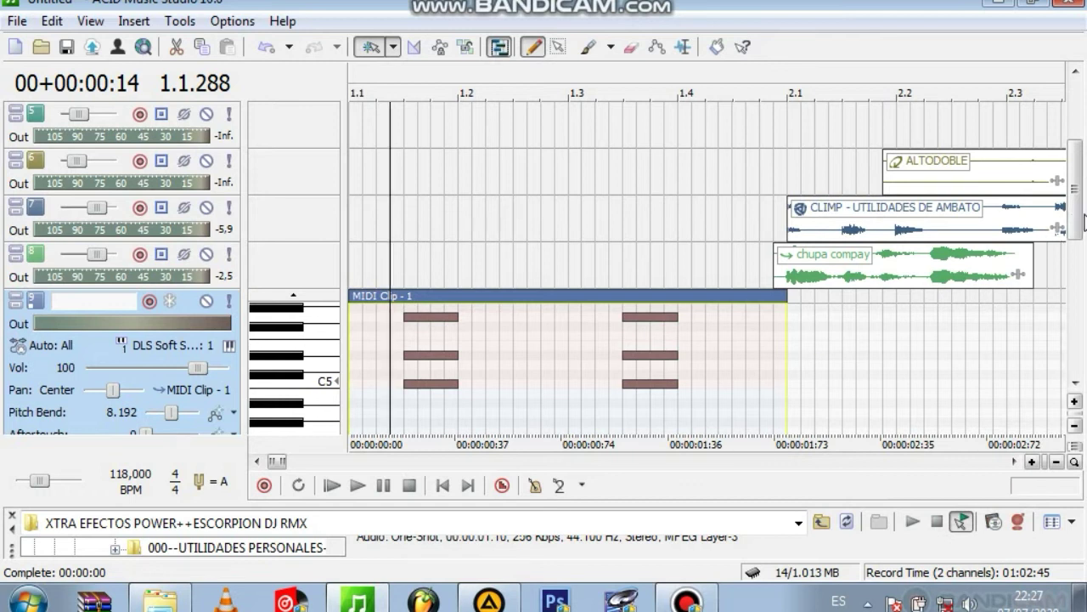
mouse_move(1077, 207)
left_mouse_down()
mouse_move(1077, 156)
mouse_move(1083, 208)
left_mouse_up()
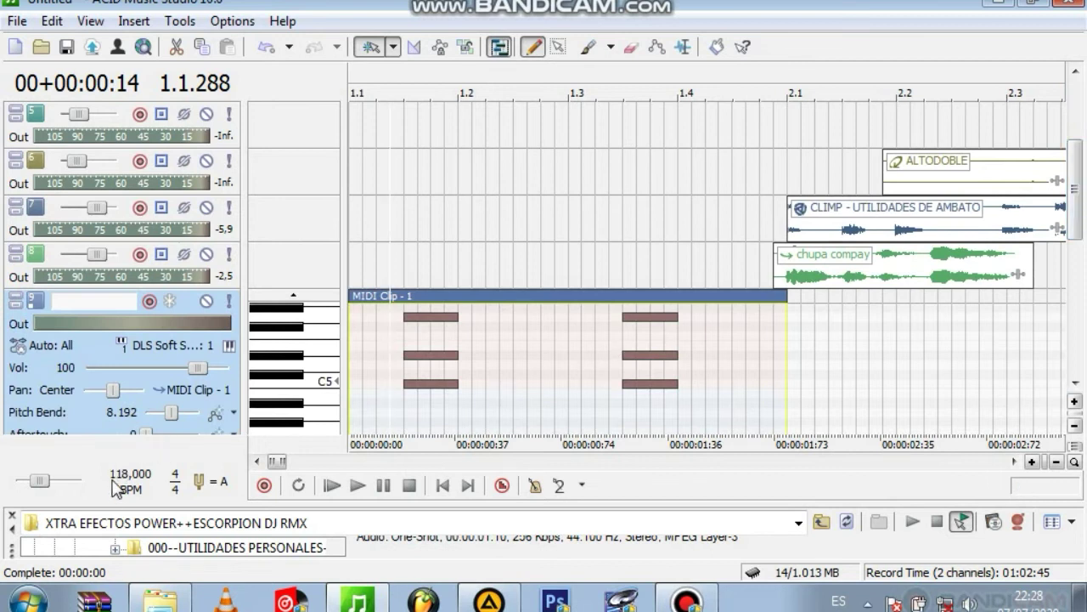
left_click_drag(1081, 188, 1064, 256)
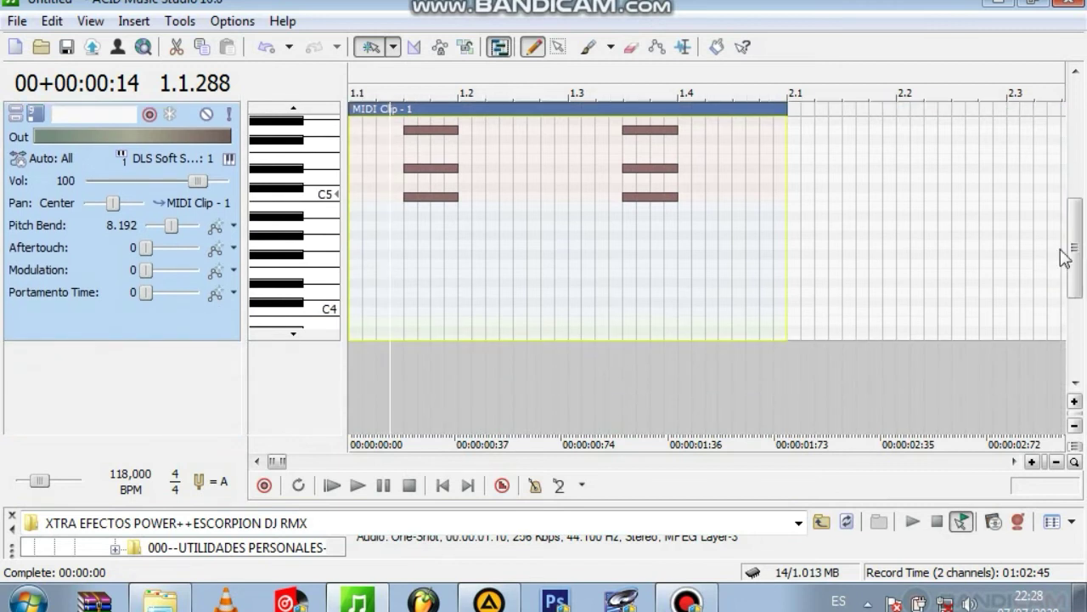
left_click_drag(114, 339, 114, 223)
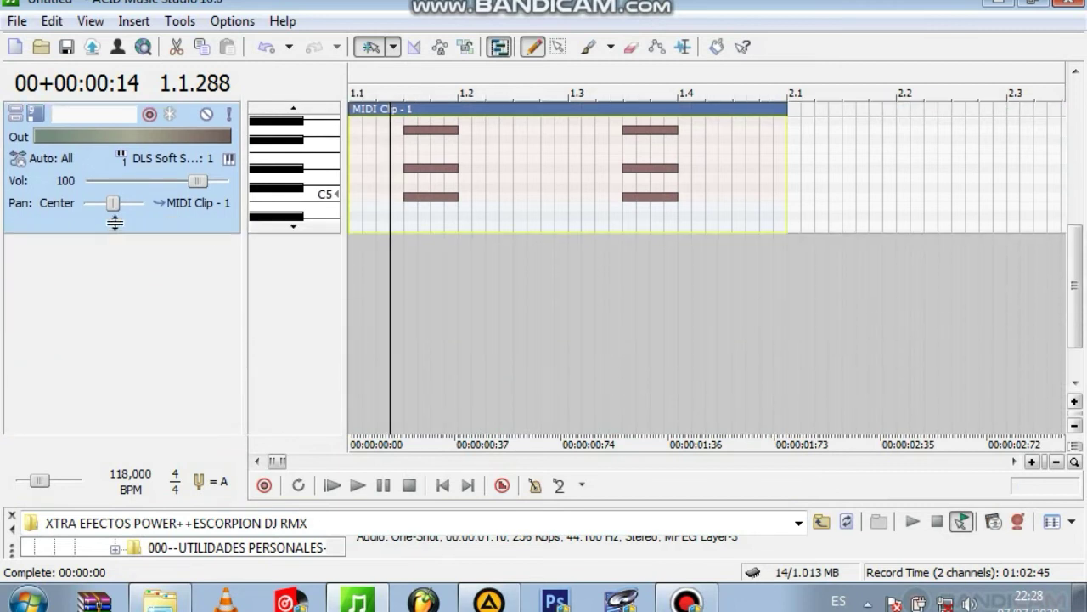
scroll(119, 246, "up", 5)
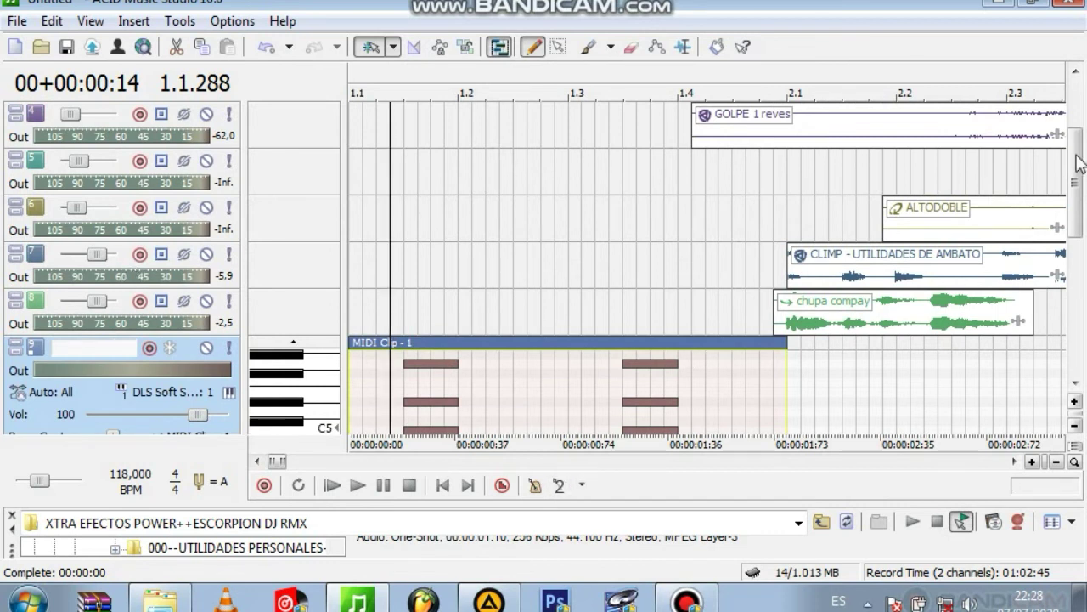
left_click_drag(1079, 168, 1075, 191)
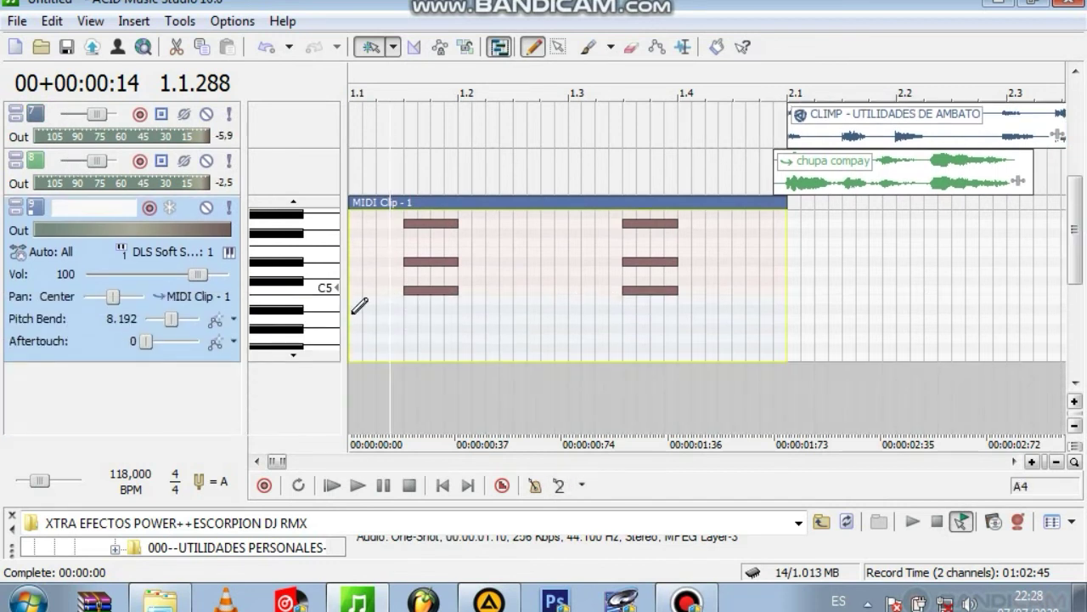
left_click_drag(139, 362, 143, 273)
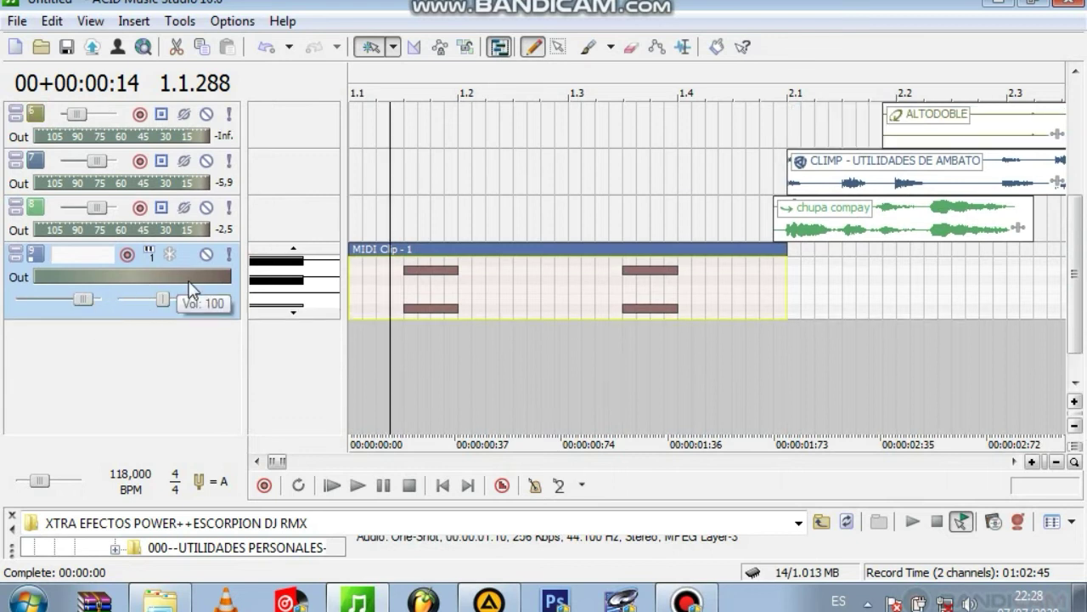
Step: Raise the MIDI track's volume to 127 and play the project
key("space")
key("space")
left_click_drag(66, 299, 105, 294)
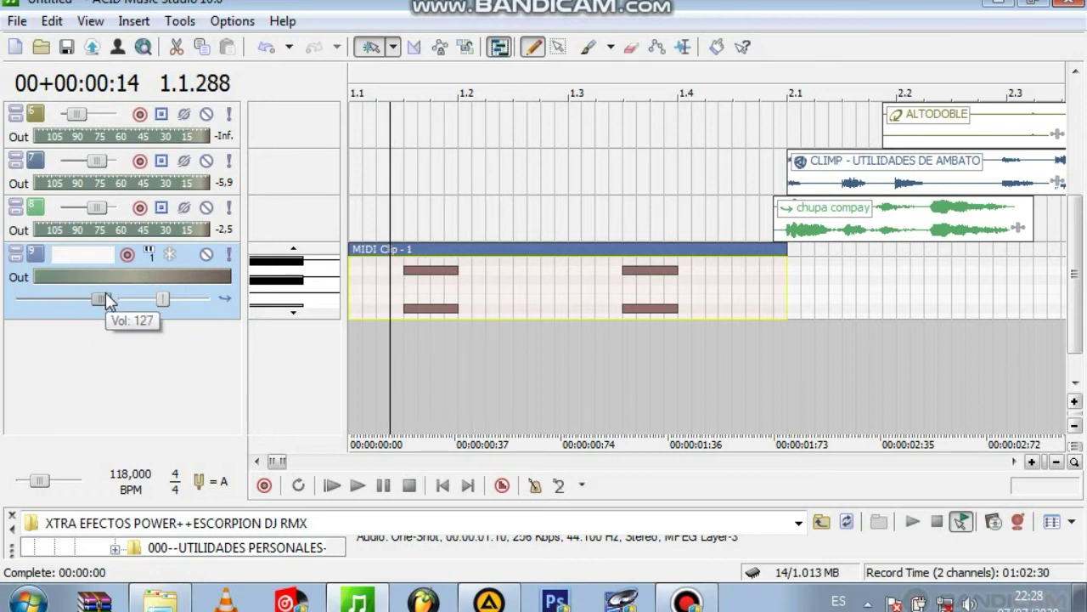
key("space")
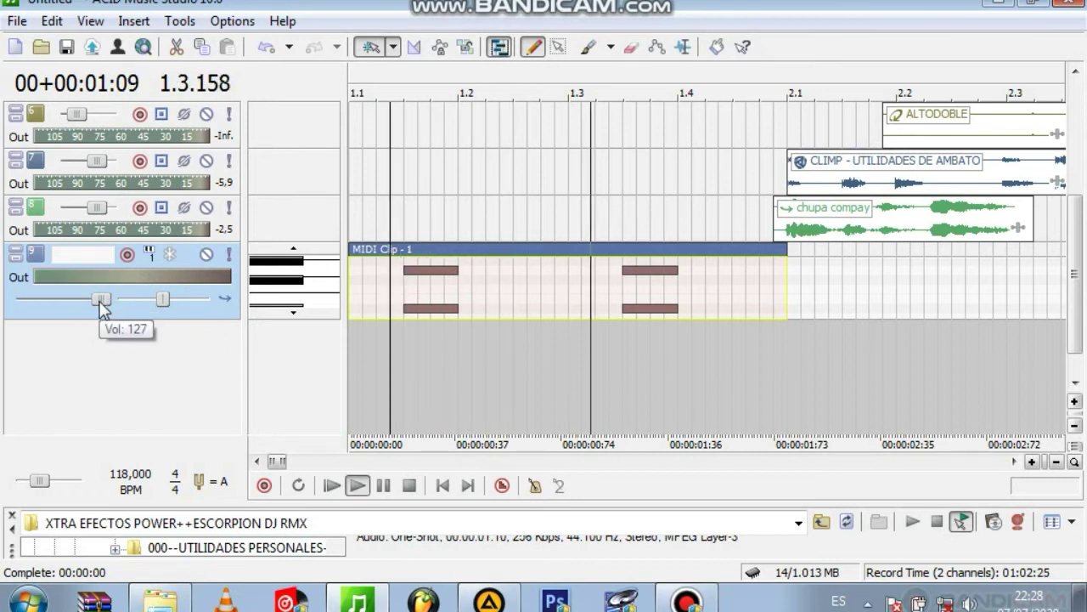
Step: Lower the MIDI track's volume to 112, return it to 127, and play the project at both levels for comparison
left_click_drag(106, 301, 97, 303)
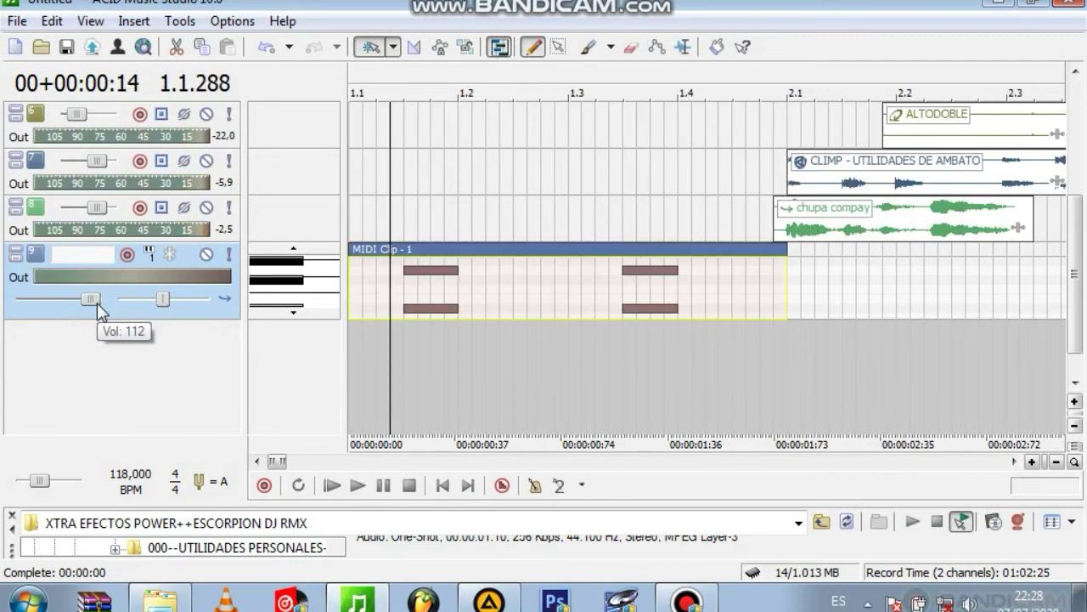
key("space")
left_click_drag(96, 302, 108, 310)
key("space")
key("space")
key("space")
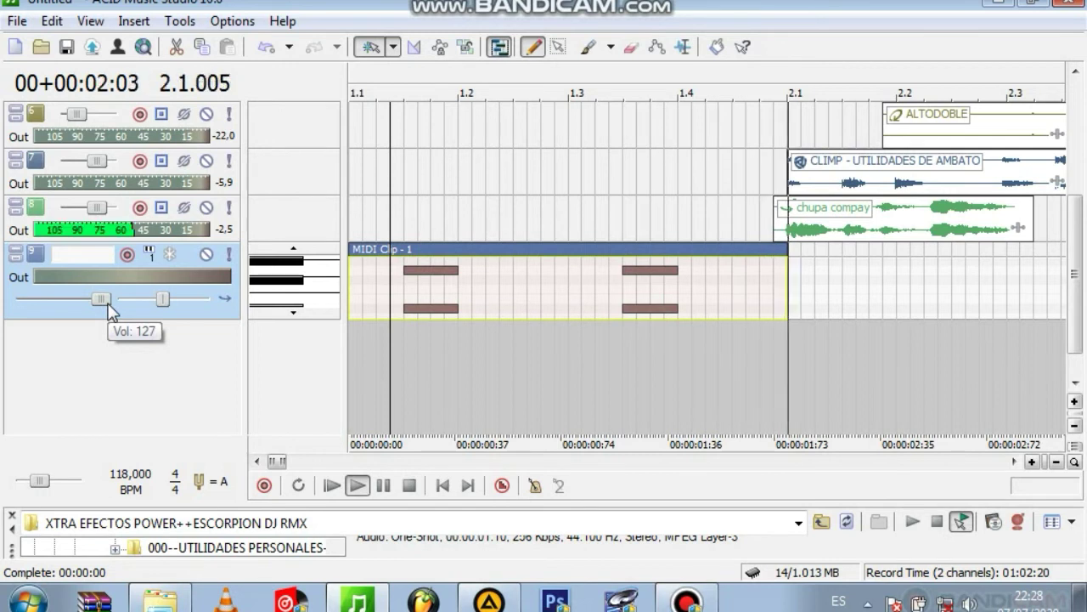
key("space")
key("space")
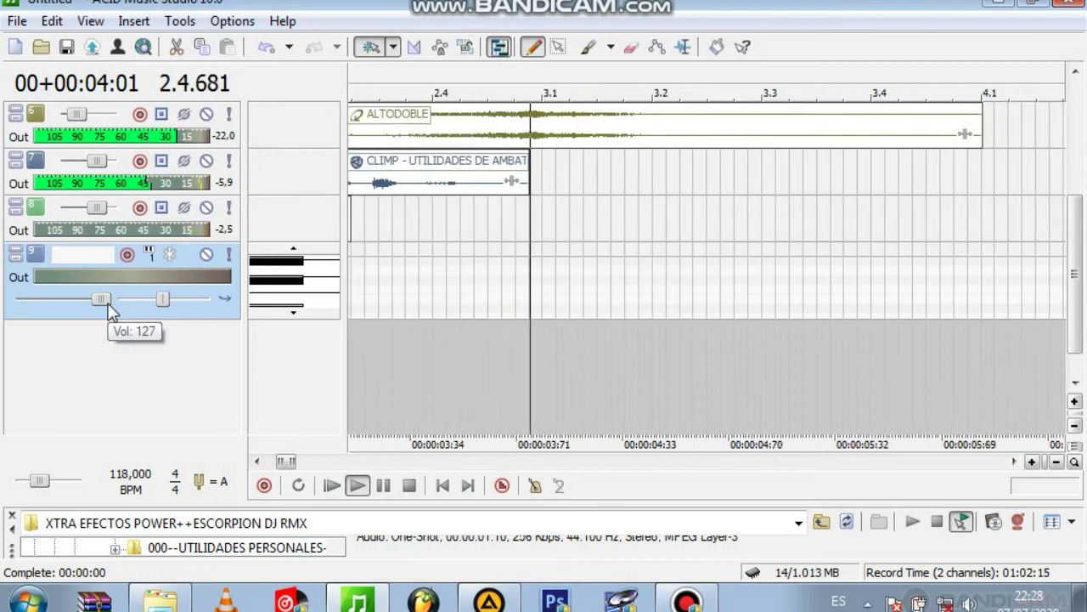
key("space")
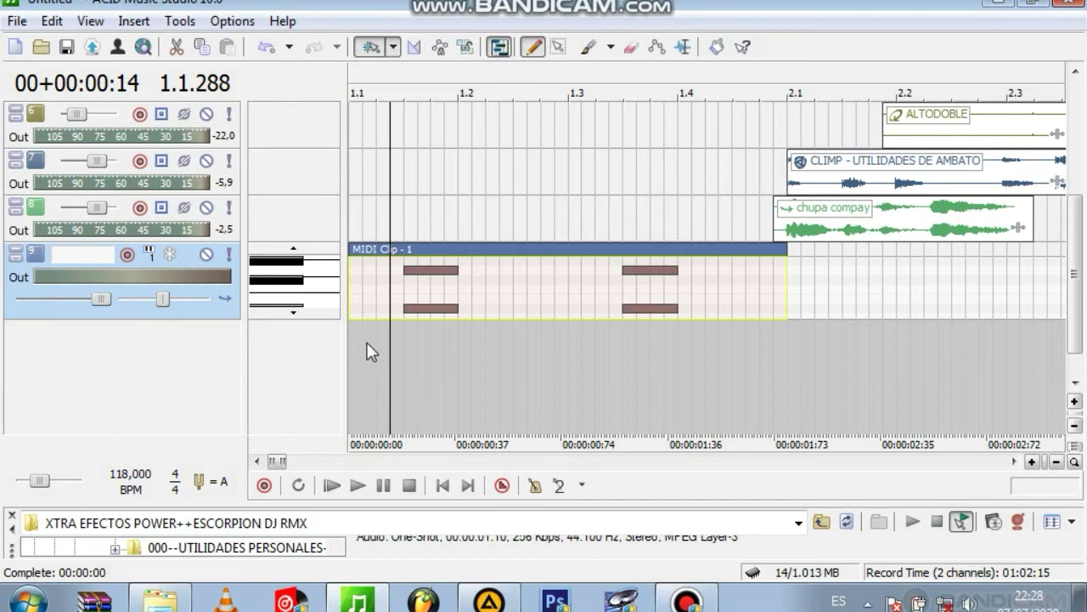
Step: Return the playback cursor to the project's start and enlarge the MIDI track's height to show more octaves
mouse_move(365, 355)
left_mouse_down()
mouse_move(413, 354)
mouse_move(300, 361)
left_mouse_up()
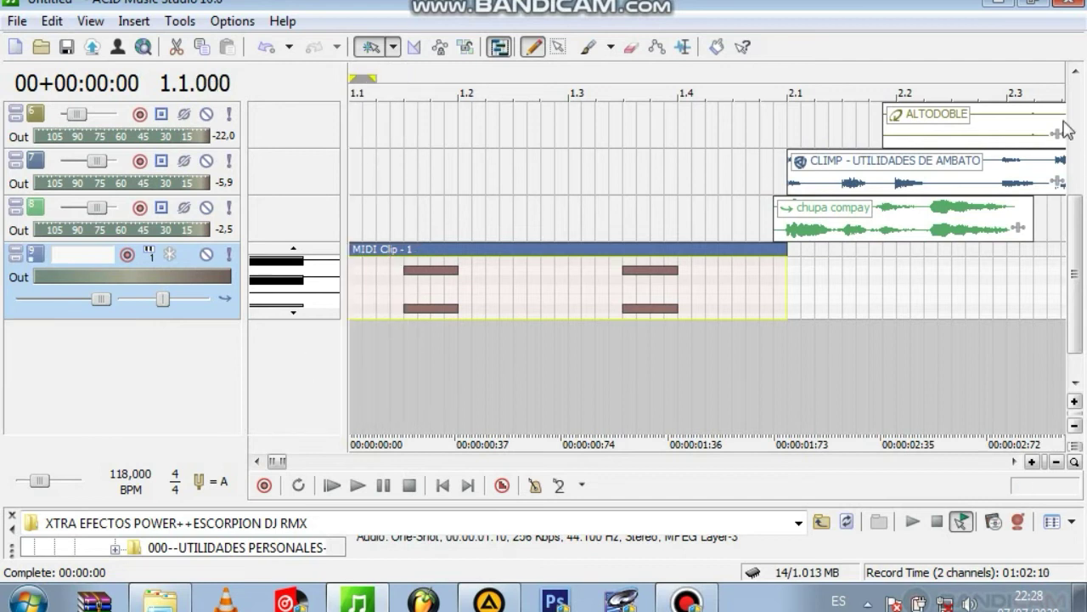
mouse_move(1076, 244)
left_mouse_down()
mouse_move(1075, 134)
mouse_move(1082, 255)
left_mouse_up()
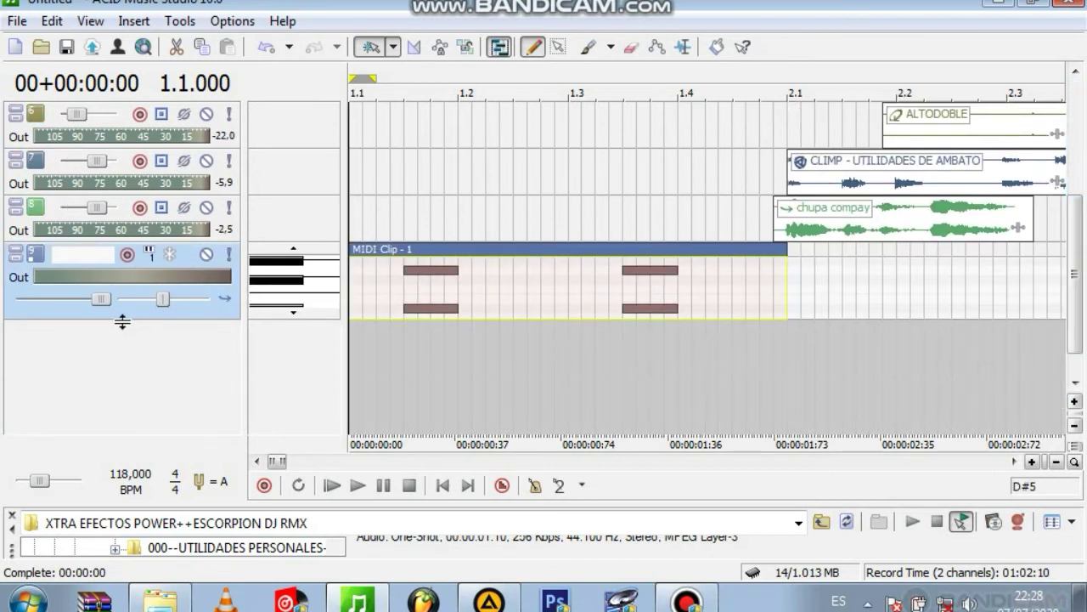
left_click_drag(120, 319, 146, 503)
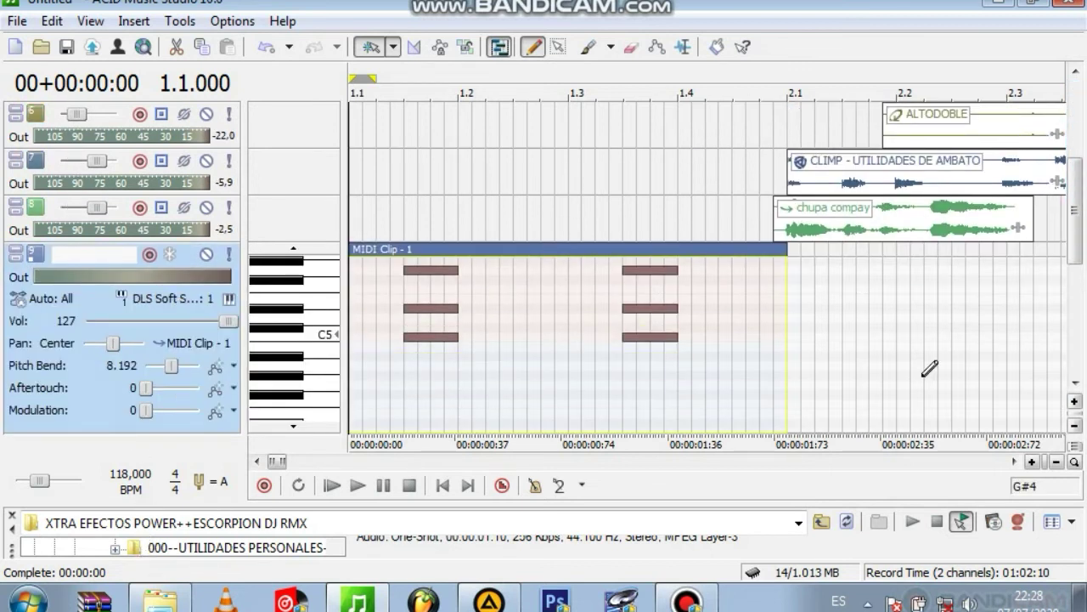
left_click_drag(1079, 217, 1079, 255)
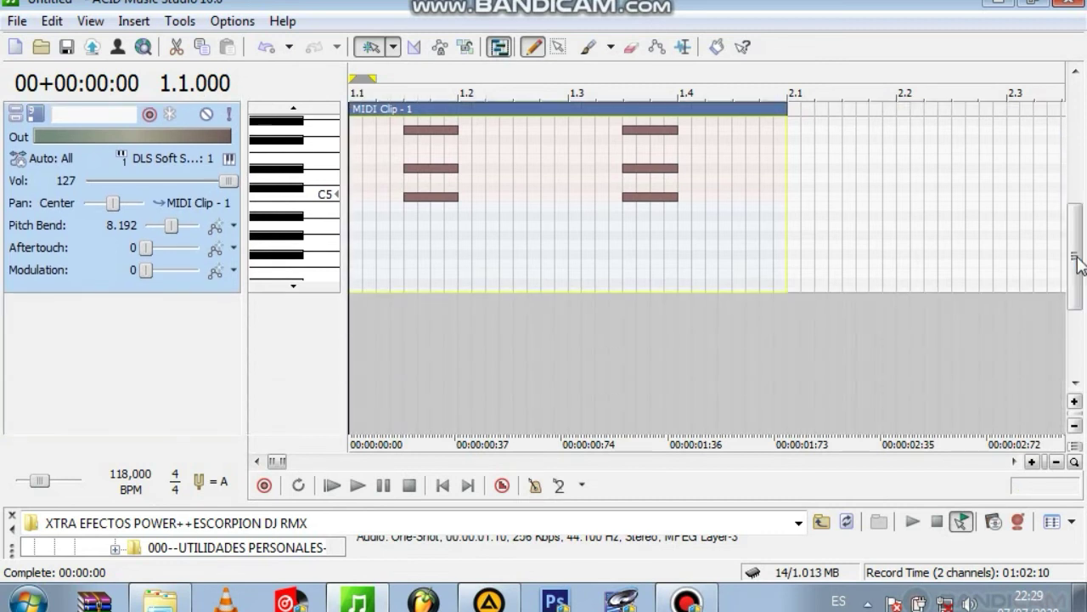
left_click_drag(73, 291, 106, 557)
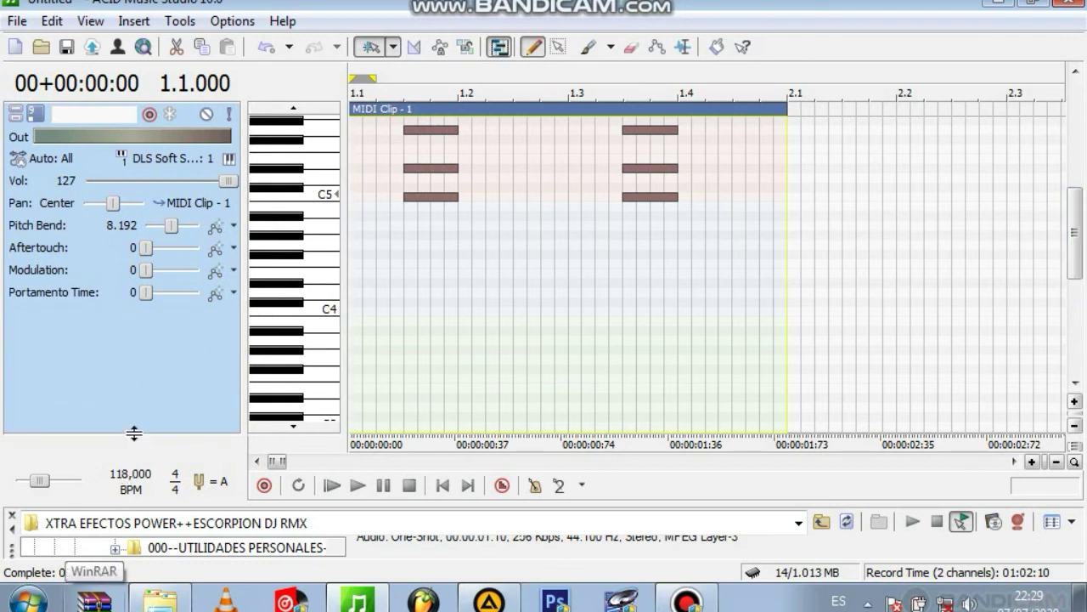
Step: Collapse the docked explorer pane and extend the MIDI track's height into the freed space
left_click_drag(1079, 208, 1079, 308)
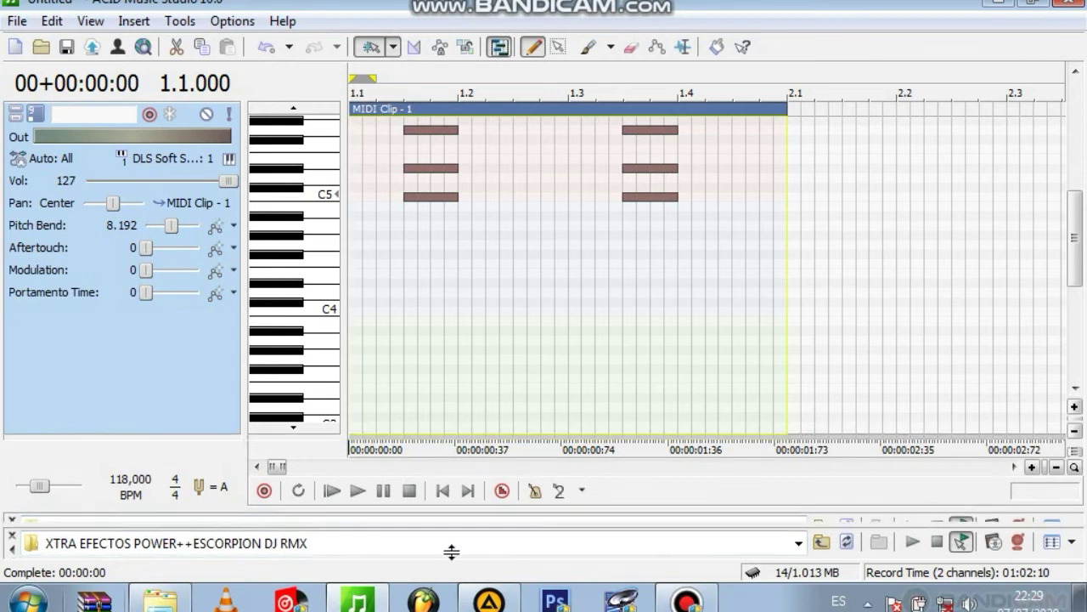
left_click_drag(452, 510, 454, 562)
left_click_drag(173, 437, 179, 498)
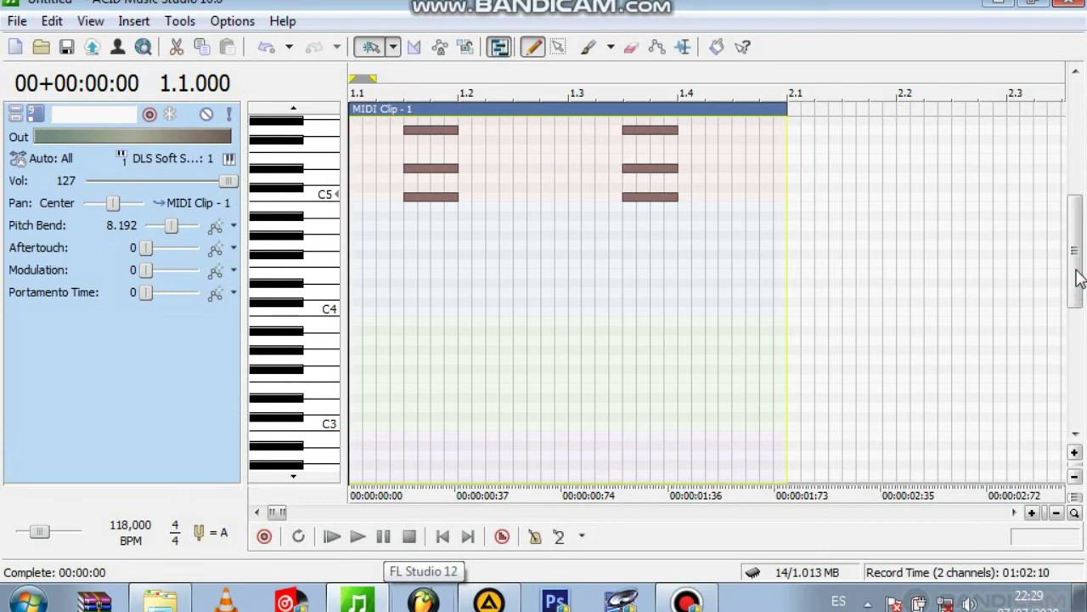
Step: Draw a bass line in the clip's first half with a long E2, short G2 and F2, and another E2 note
left_click(1075, 434)
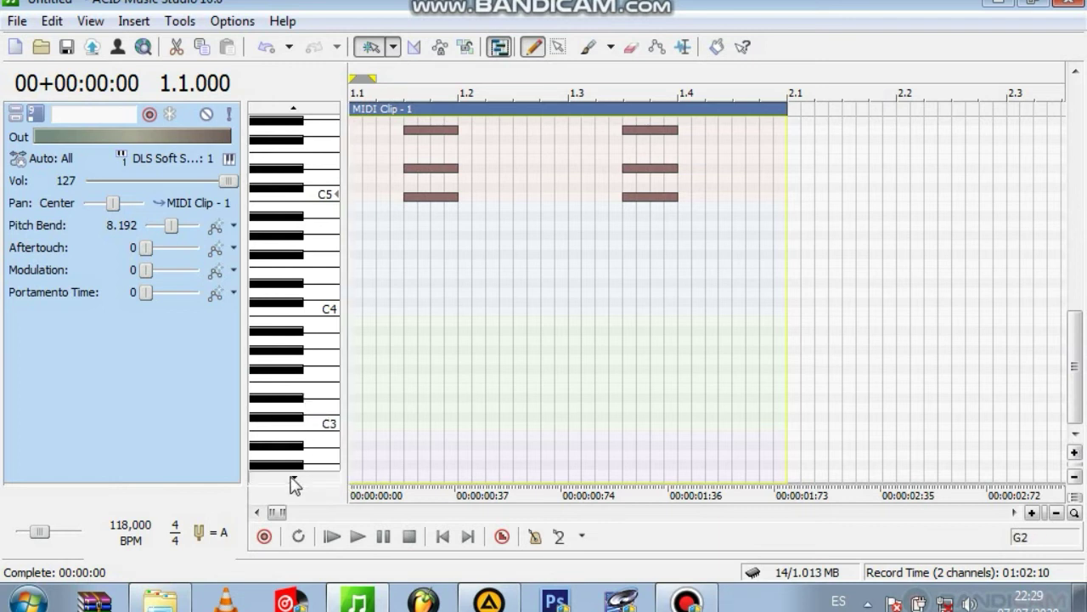
scroll(291, 481, "down", 5)
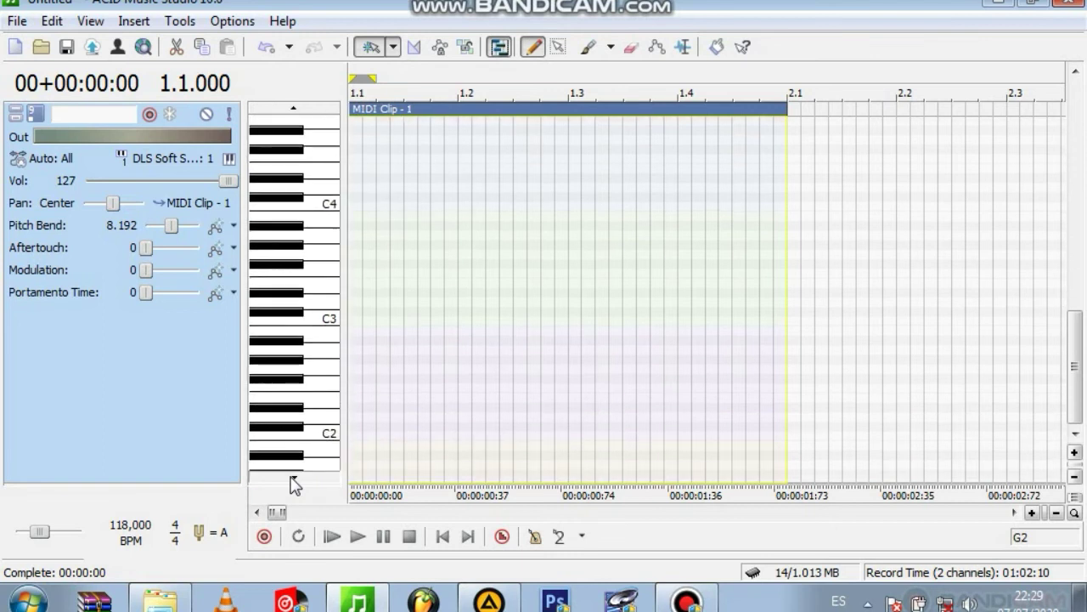
scroll(291, 481, "down", 1)
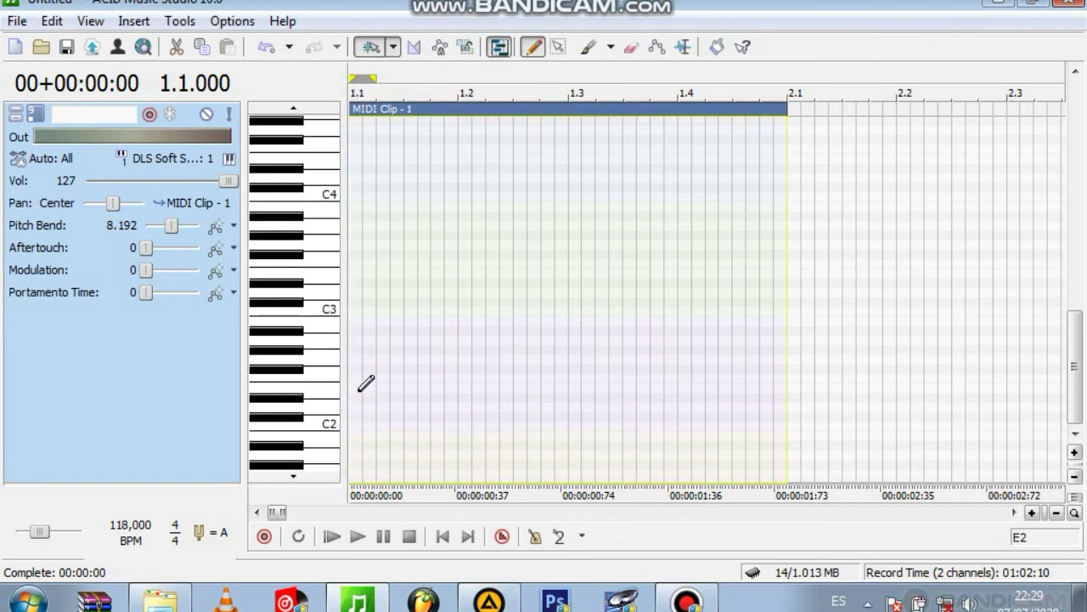
mouse_move(360, 389)
left_mouse_down()
mouse_move(459, 388)
mouse_move(416, 387)
left_mouse_up()
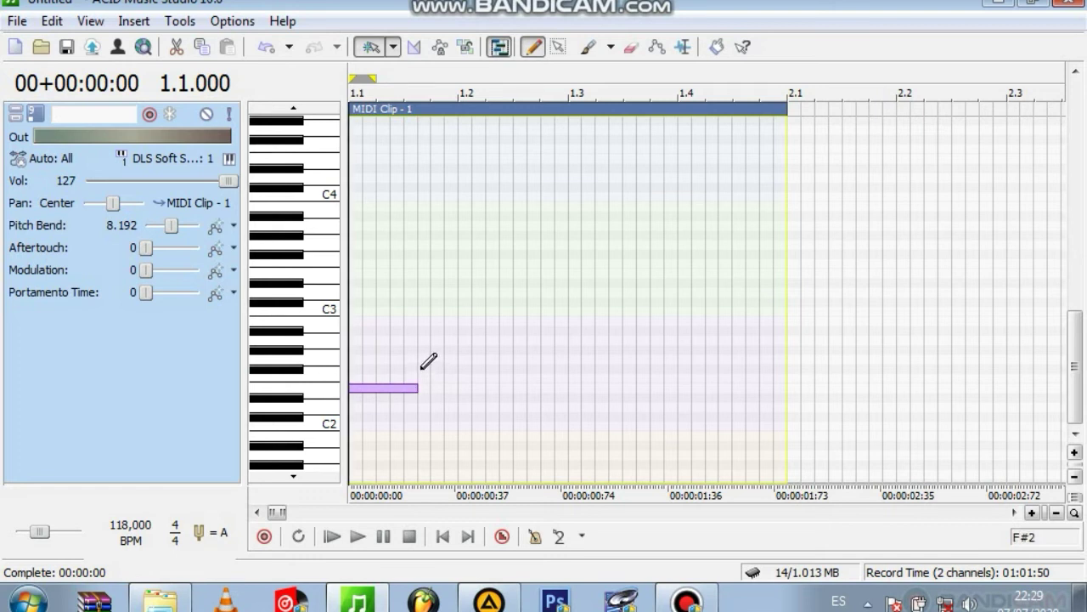
mouse_move(421, 359)
left_mouse_down()
mouse_move(558, 378)
mouse_move(440, 361)
mouse_move(453, 380)
left_mouse_up()
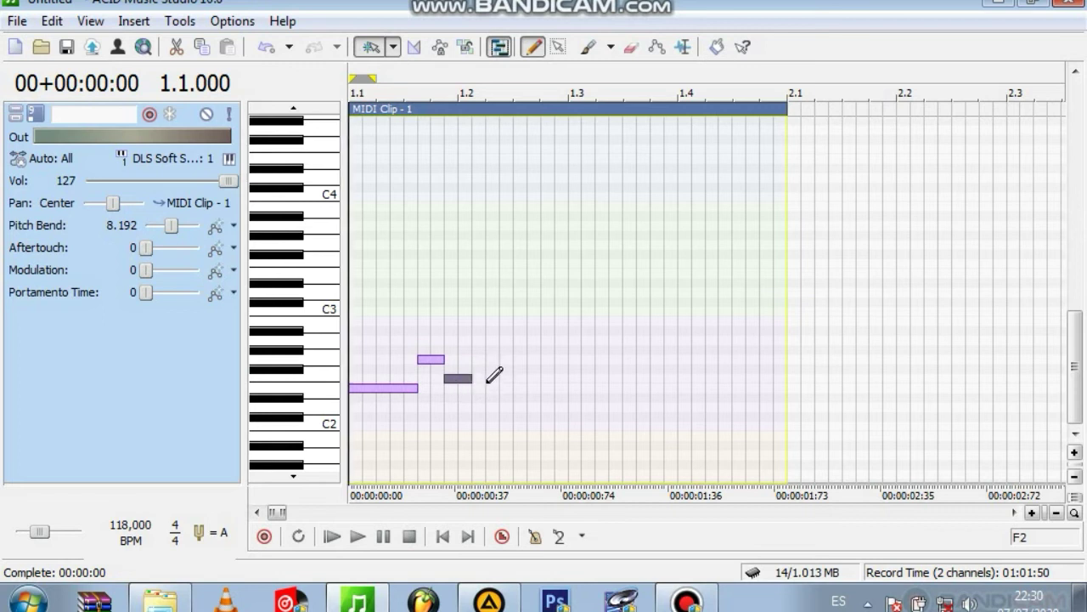
left_click(492, 389)
Step: Lengthen the last E2 note to match the first one and play the bass line
mouse_move(497, 389)
left_mouse_down()
mouse_move(558, 390)
mouse_move(541, 389)
left_mouse_up()
left_click(521, 388)
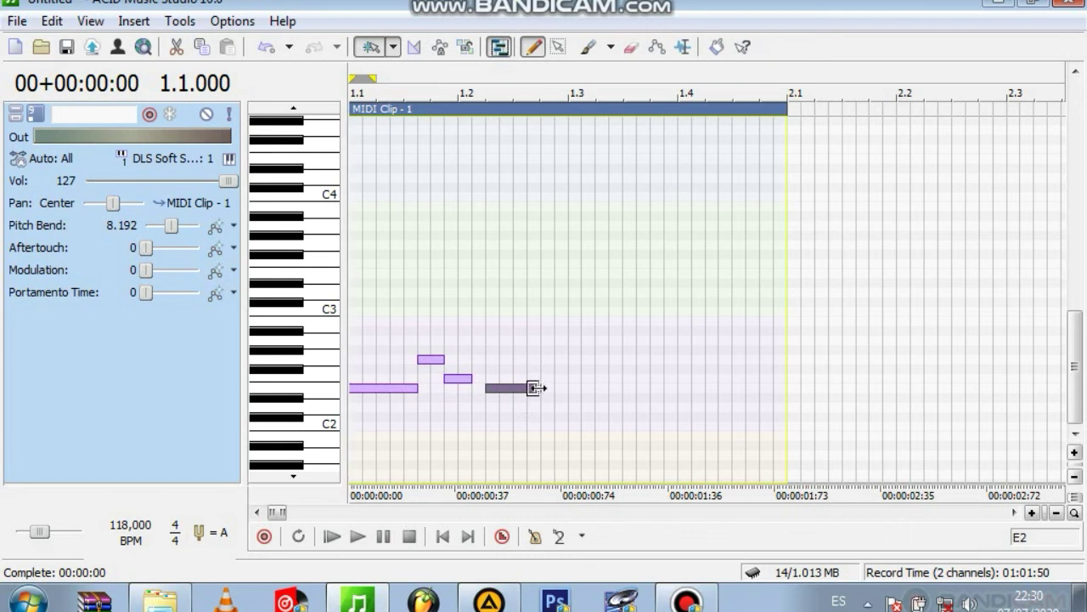
key("space")
key("space")
key("space")
key("space")
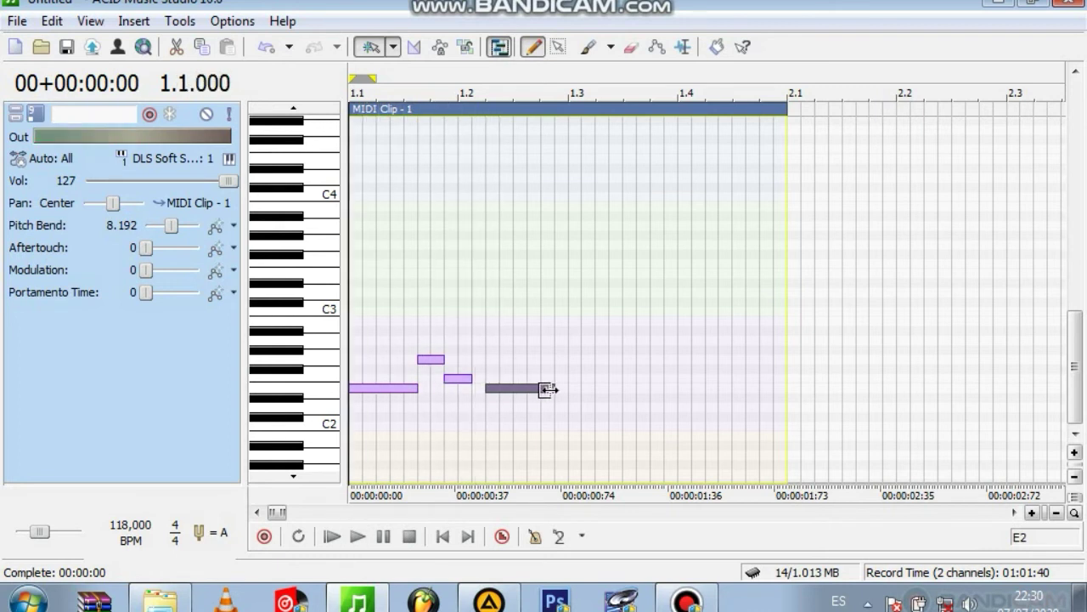
key("space")
key("space")
Step: Shorten the G2 and F2 notes to one grid step each and play the line
left_click(440, 361)
left_click_drag(440, 361, 457, 378)
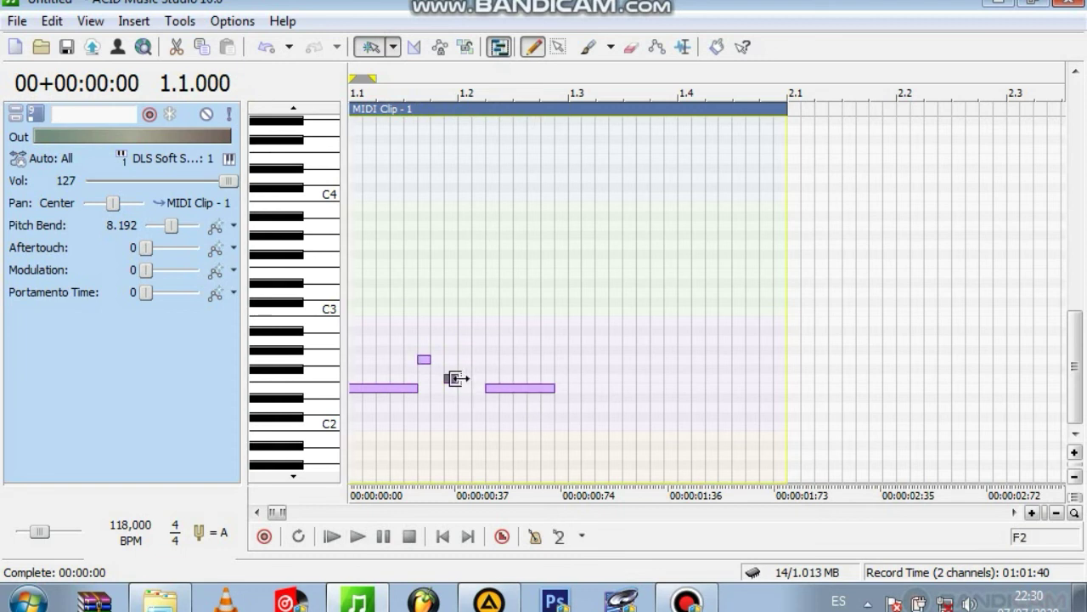
key("space")
key("space")
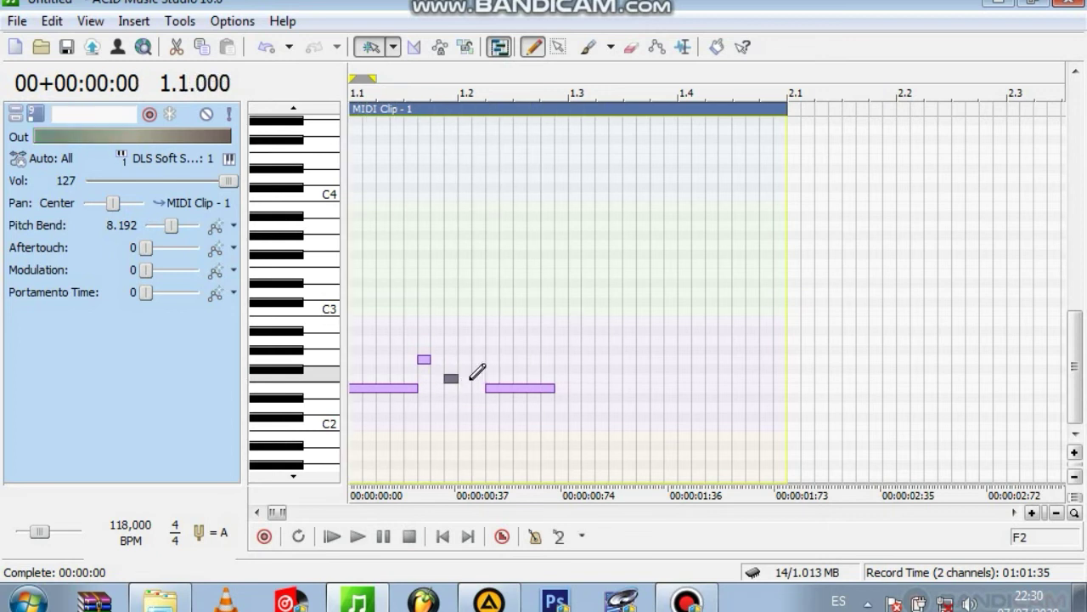
Step: Move the last E2 note one grid step earlier and up to G#2, and play the line repeatedly
left_click_drag(501, 393, 485, 350)
key("space")
key("space")
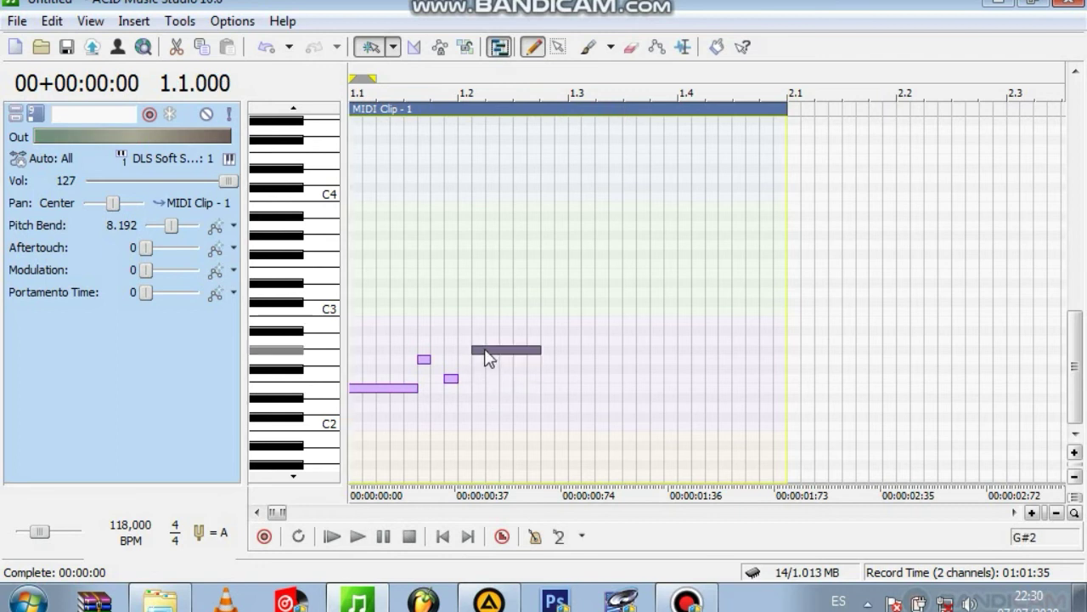
key("space")
key("space")
key("space")
key("space")
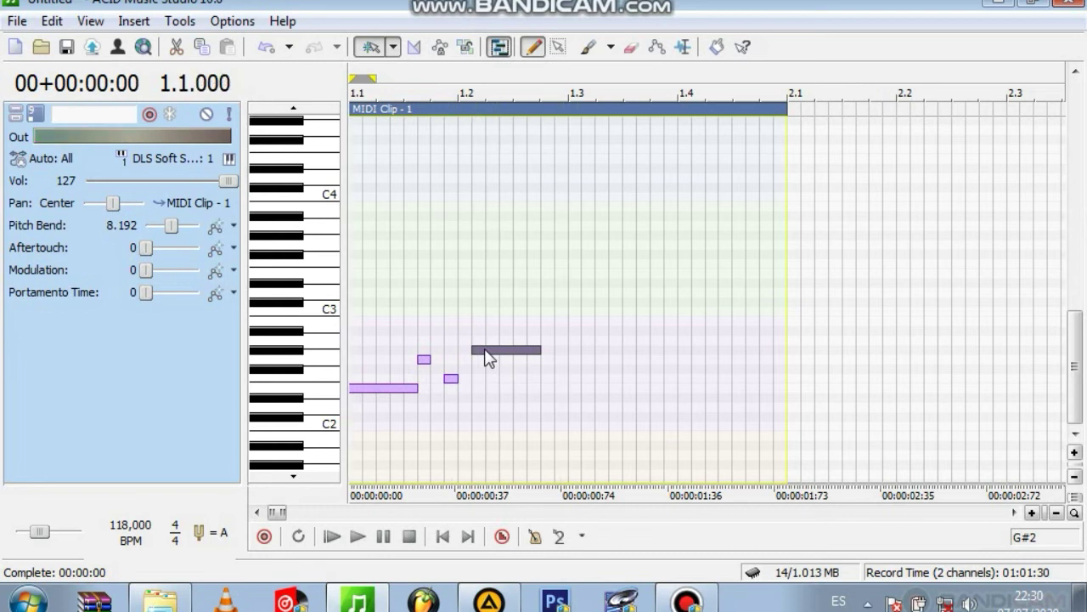
Step: Add short E2 and F#2 notes after the long G#2 note, followed by a long E2 note before beat 1.4
left_click(547, 396)
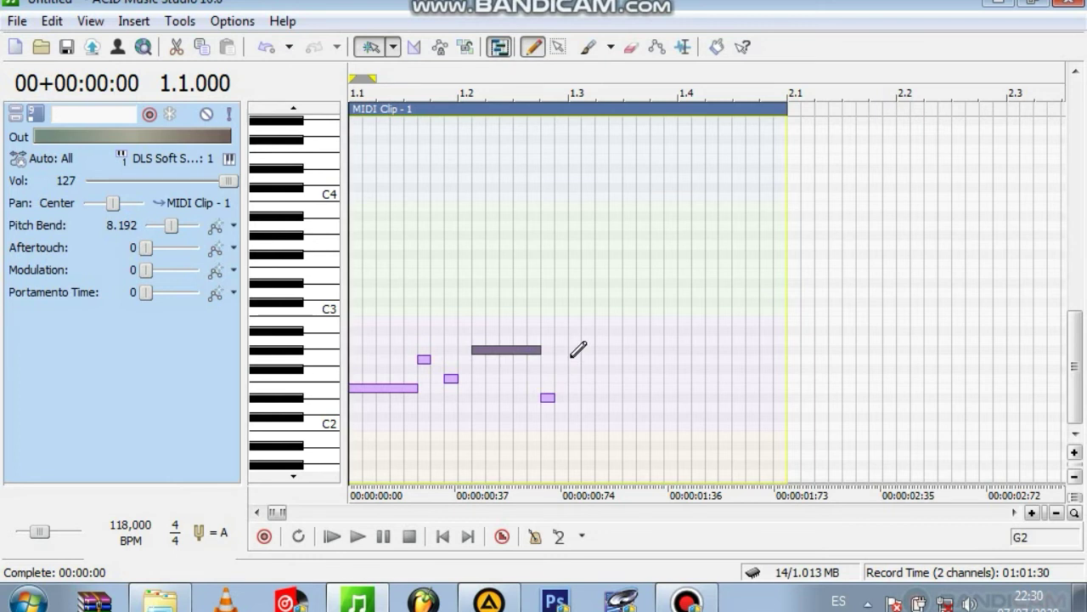
left_click(572, 359)
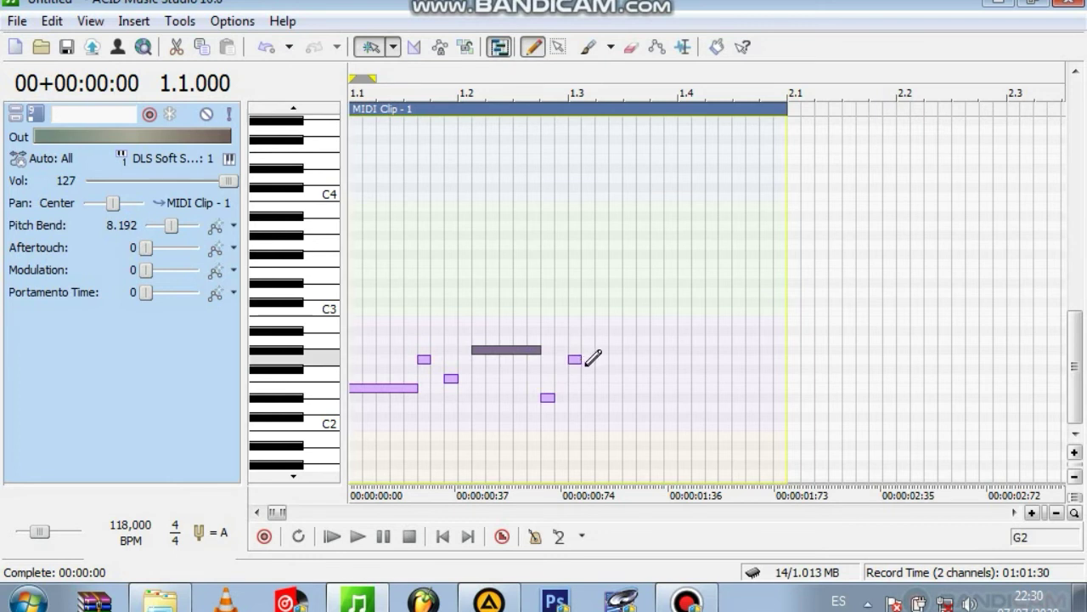
left_click_drag(575, 360, 578, 374)
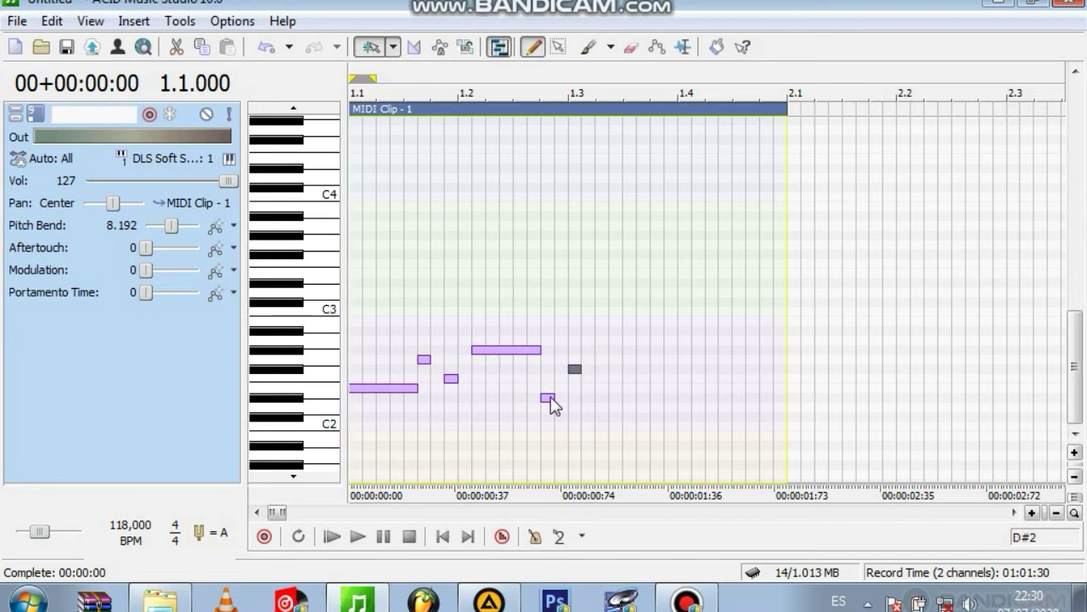
left_click_drag(550, 399, 550, 390)
mouse_move(611, 381)
left_mouse_down()
mouse_move(710, 380)
mouse_move(665, 380)
mouse_move(680, 371)
mouse_move(659, 395)
left_mouse_up()
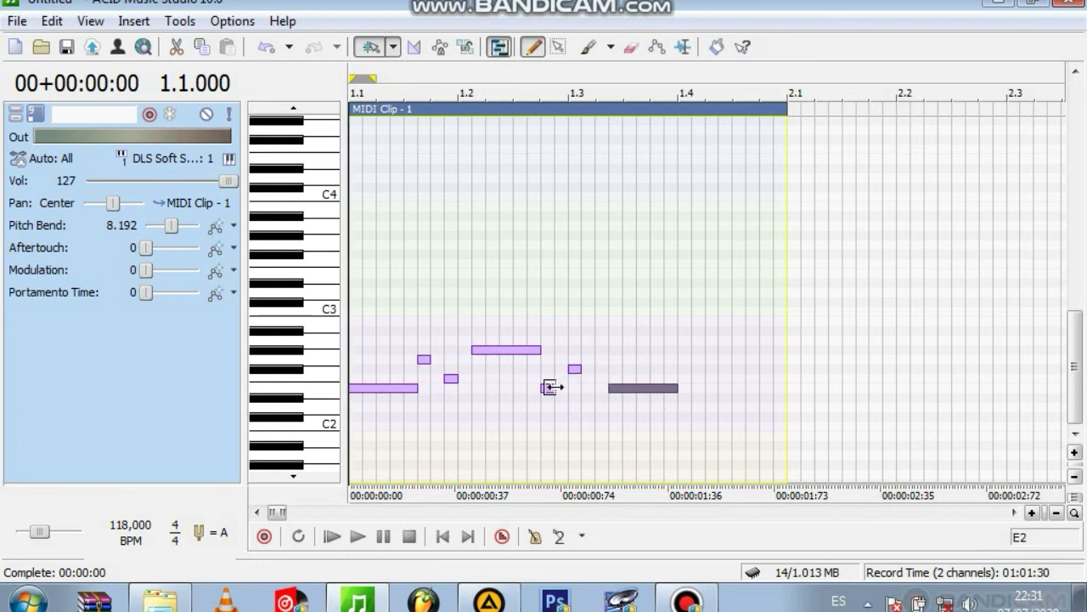
Step: Raise the short notes after the long G#2 to F2 and G2, shift the last E2 note one grid step earlier, and play
left_click_drag(550, 389, 576, 364)
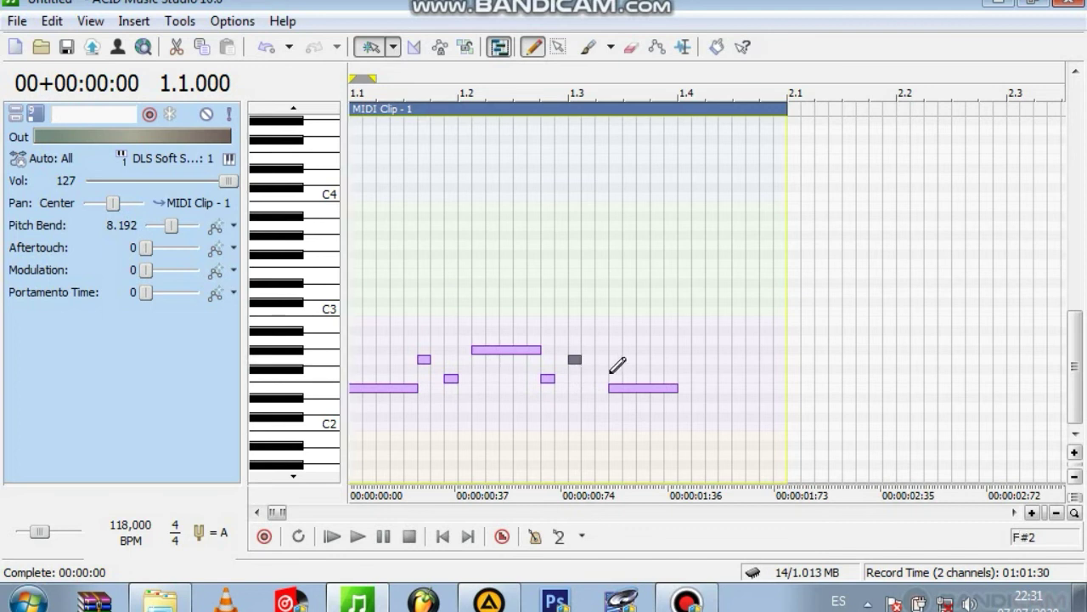
left_click_drag(631, 393, 618, 392)
key("space")
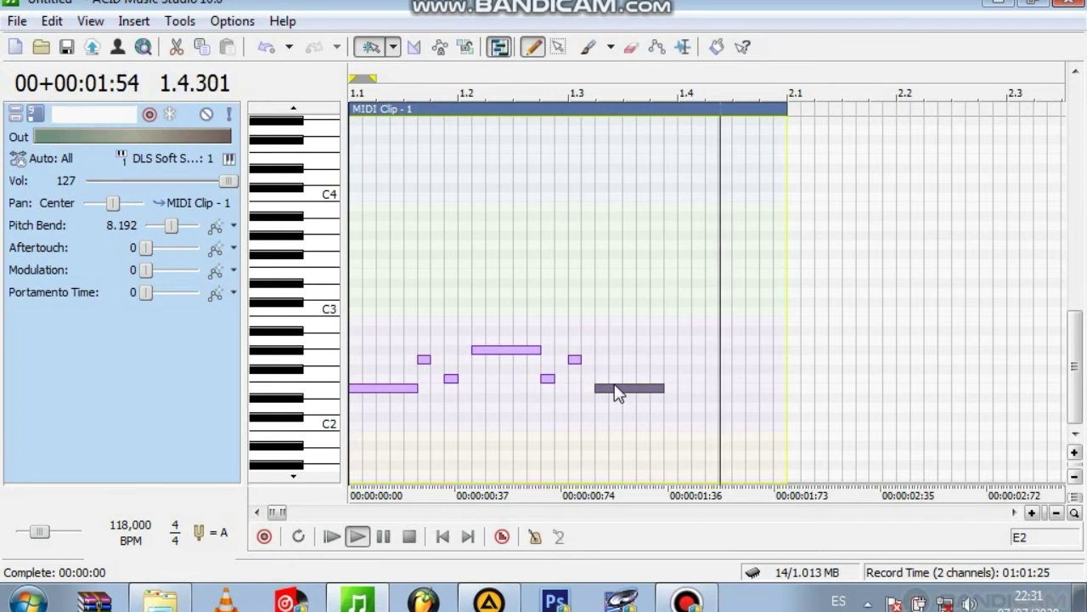
Step: Add short G2 and F2 notes around beat 1.4 and a long D#2 note, and end the clip one grid step past 2.1
left_click(670, 359)
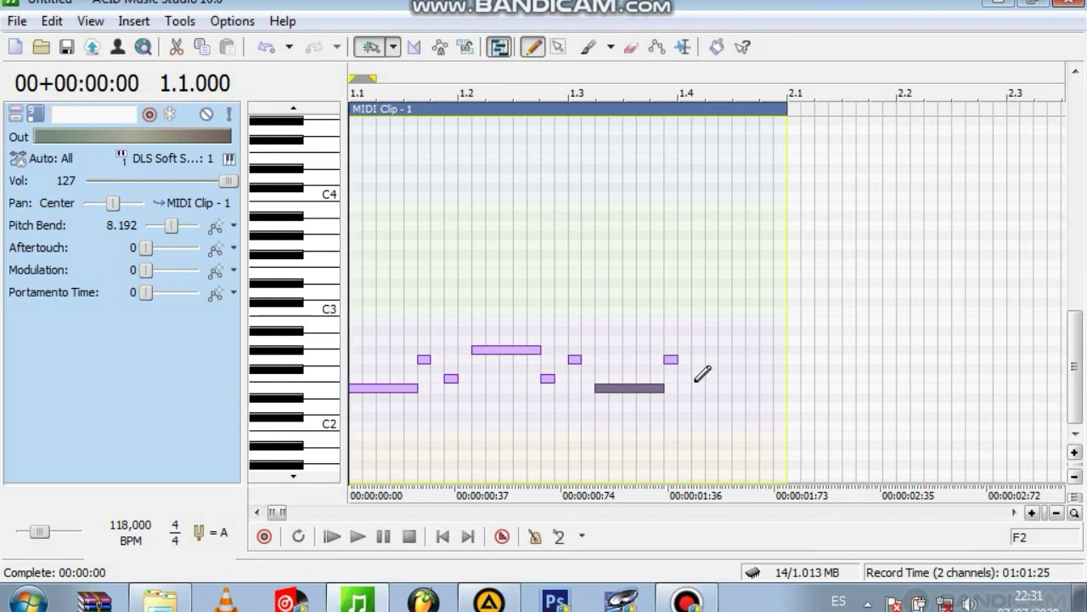
left_click(696, 381)
left_click(698, 379)
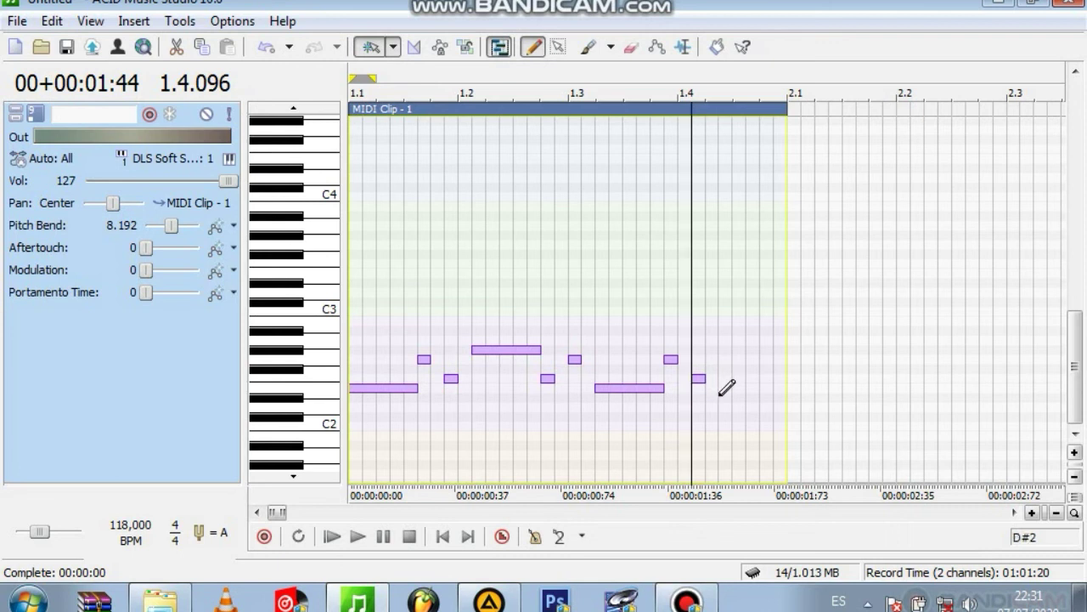
mouse_move(728, 396)
left_mouse_down()
mouse_move(791, 394)
mouse_move(781, 395)
left_mouse_up()
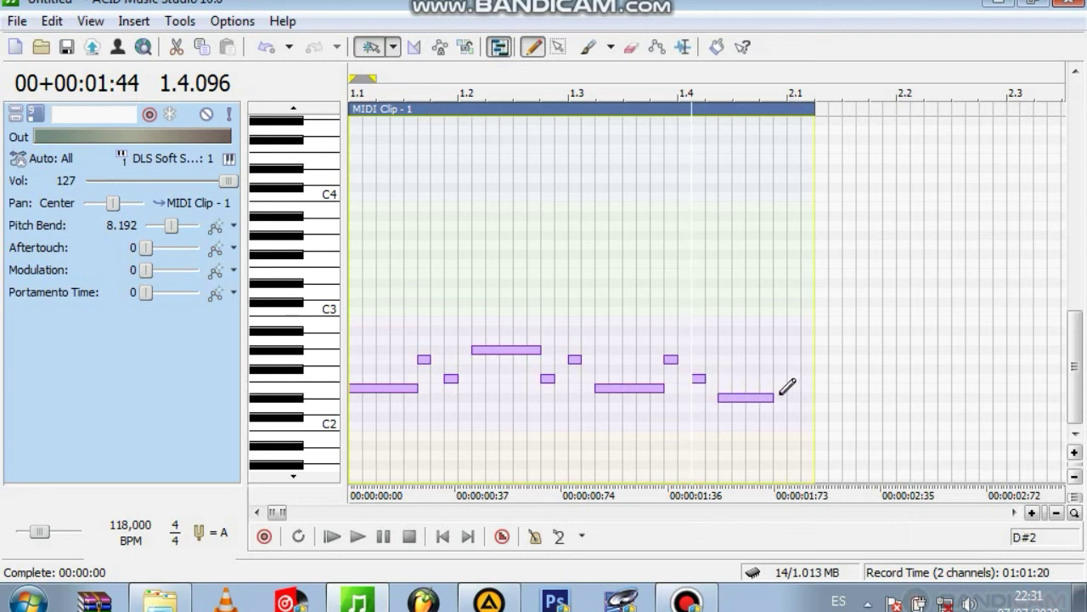
left_click_drag(813, 113, 801, 113)
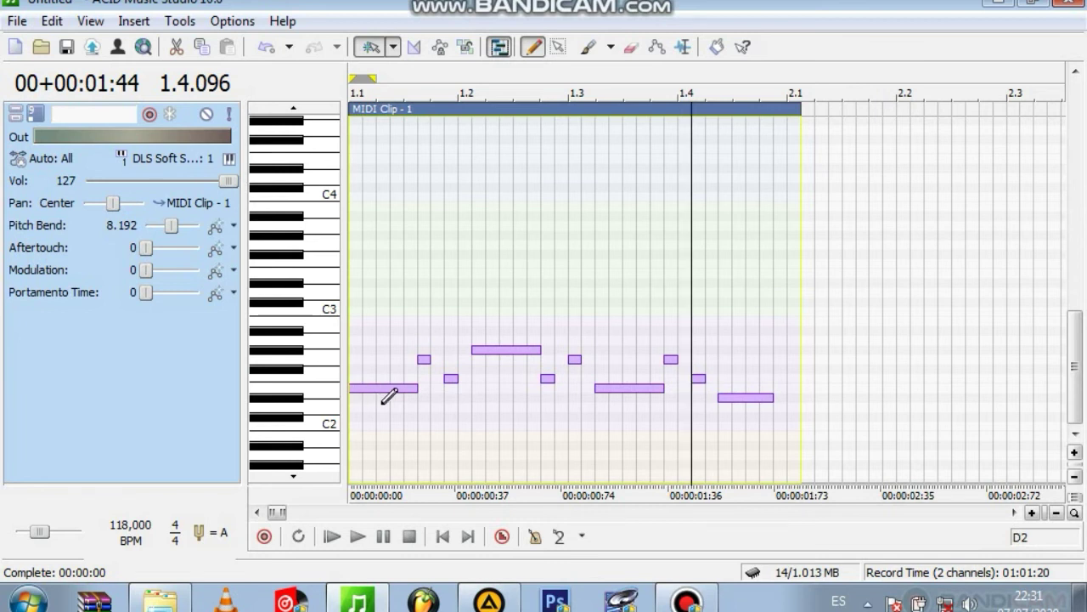
Step: Shorten the first E2 and G#2 notes by one grid step, and shift the first G2, F2 and G#2 notes one step earlier
left_click(411, 389)
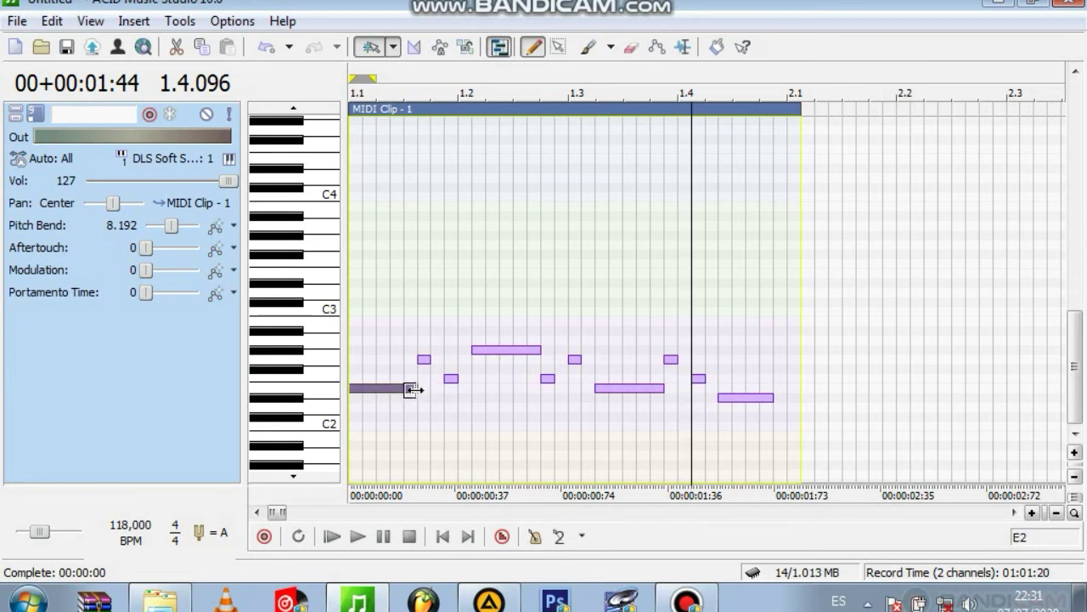
left_click(422, 360)
left_click_drag(423, 365, 409, 365)
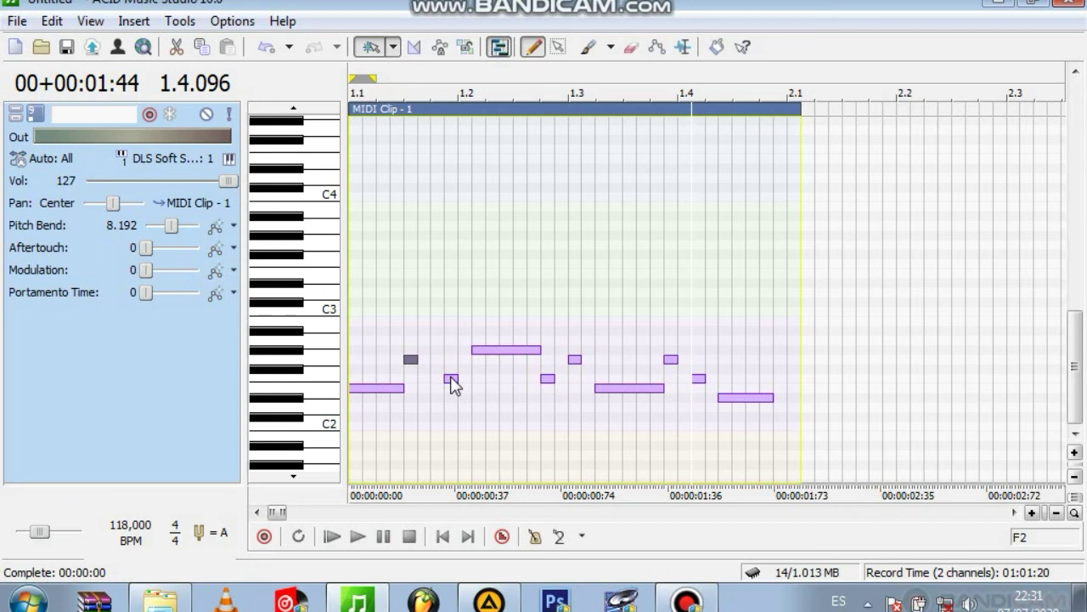
left_click(448, 378)
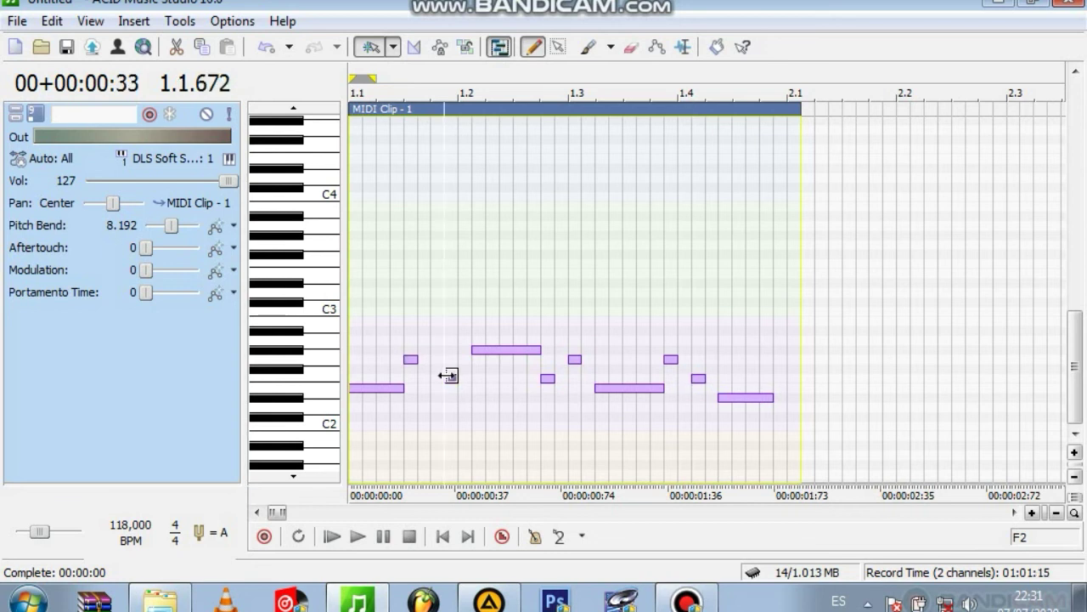
left_click_drag(453, 386, 440, 384)
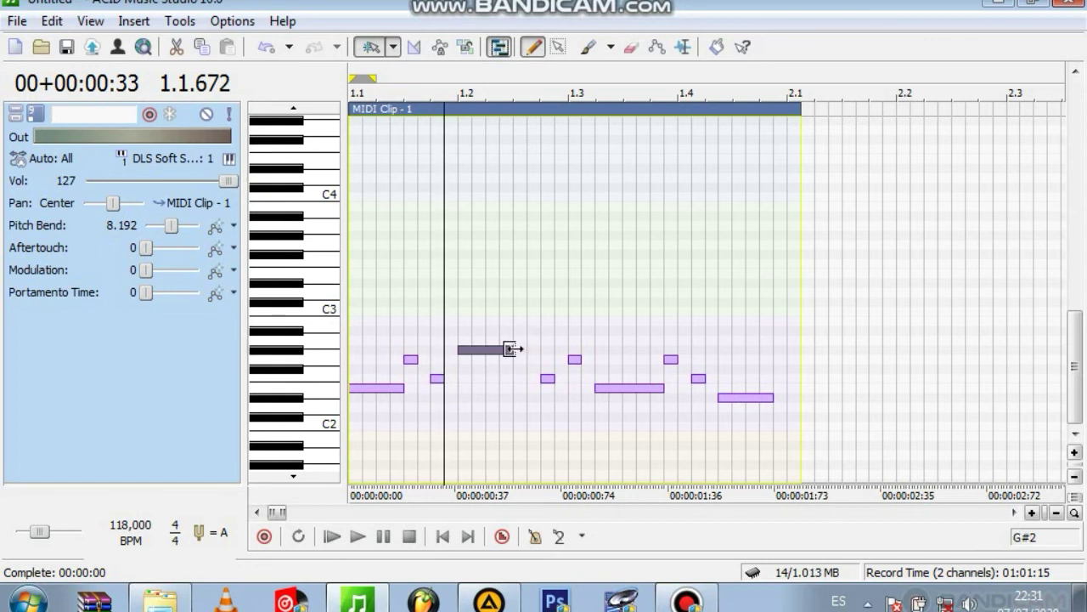
Step: Move all notes after the long G#2 two grid steps earlier, from F2 through D#2, and shorten the long E2 by one step
left_click(548, 380)
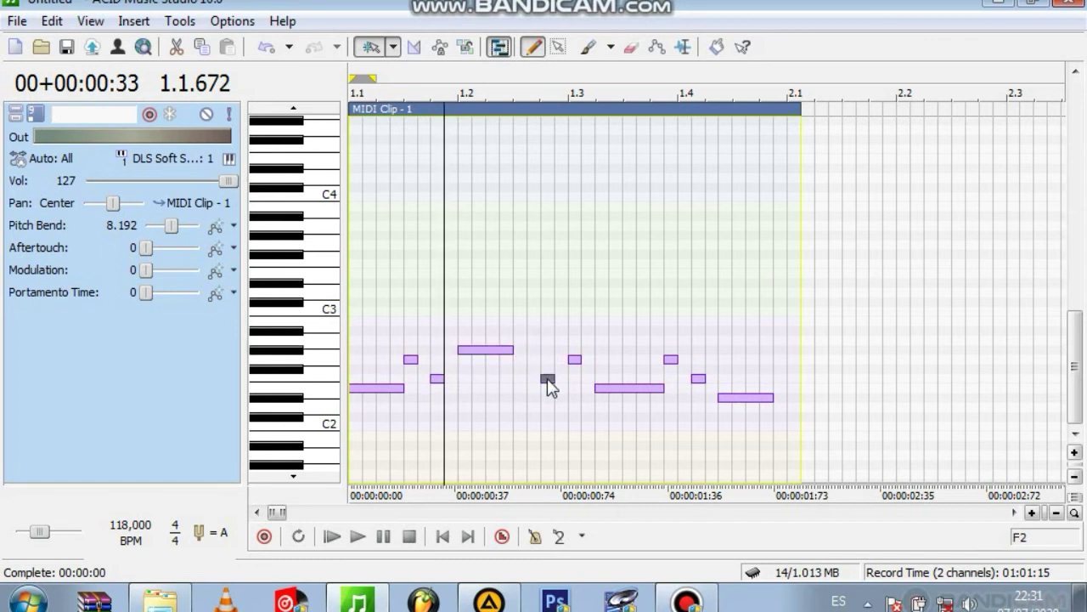
left_click_drag(551, 387, 534, 386)
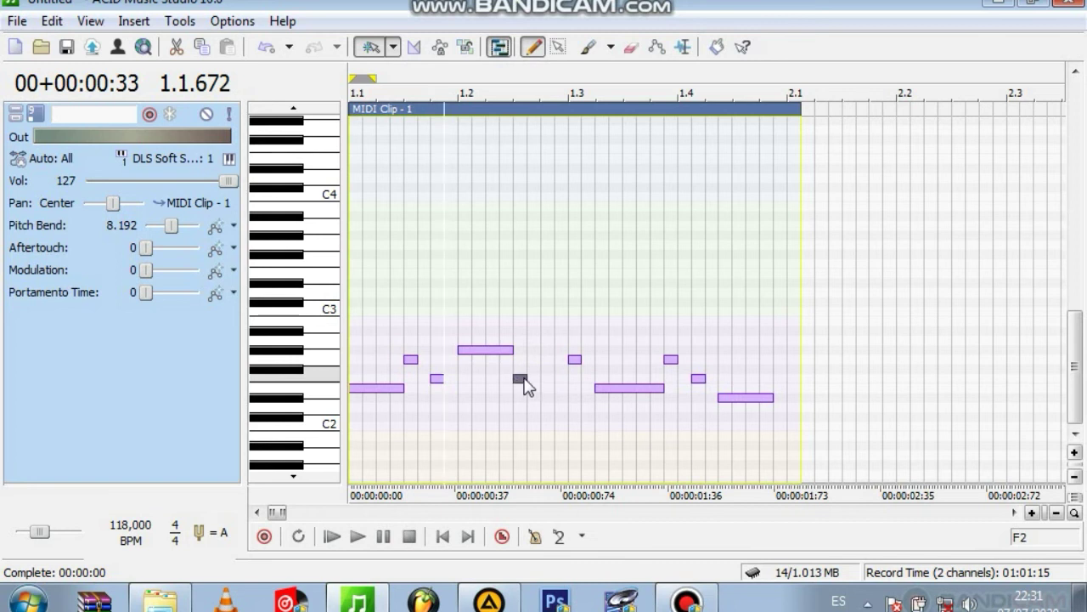
left_click_drag(578, 366, 553, 366)
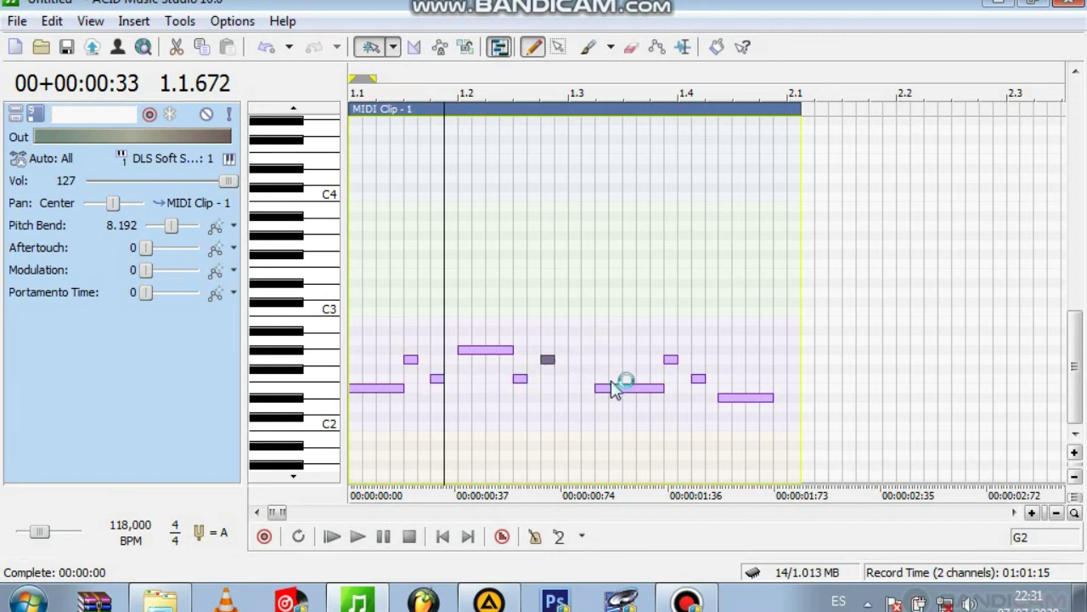
left_click_drag(624, 395, 597, 395)
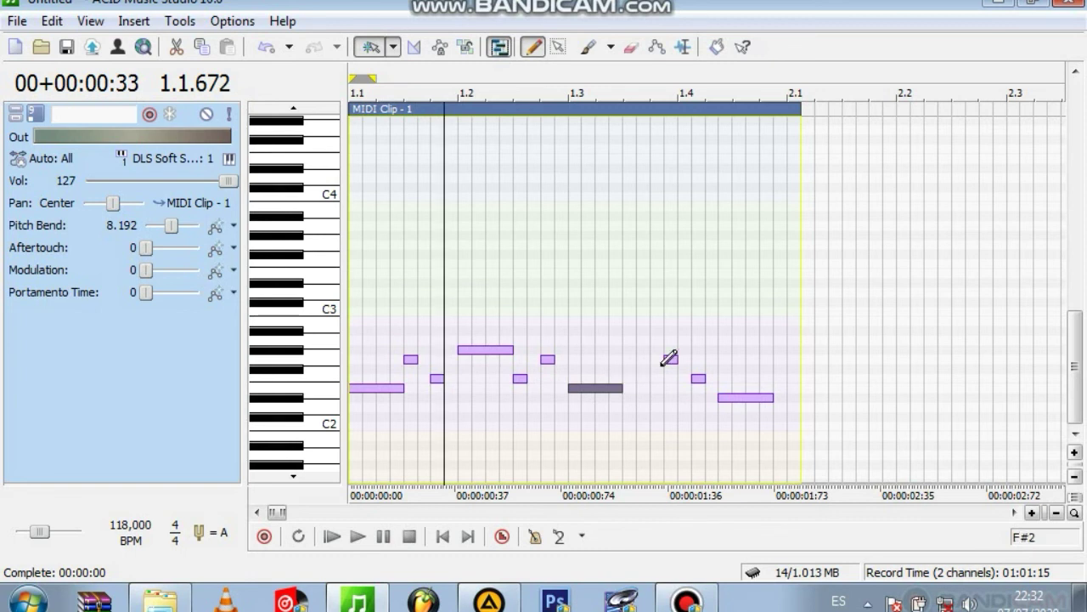
left_click_drag(671, 362, 675, 391)
left_click(742, 399)
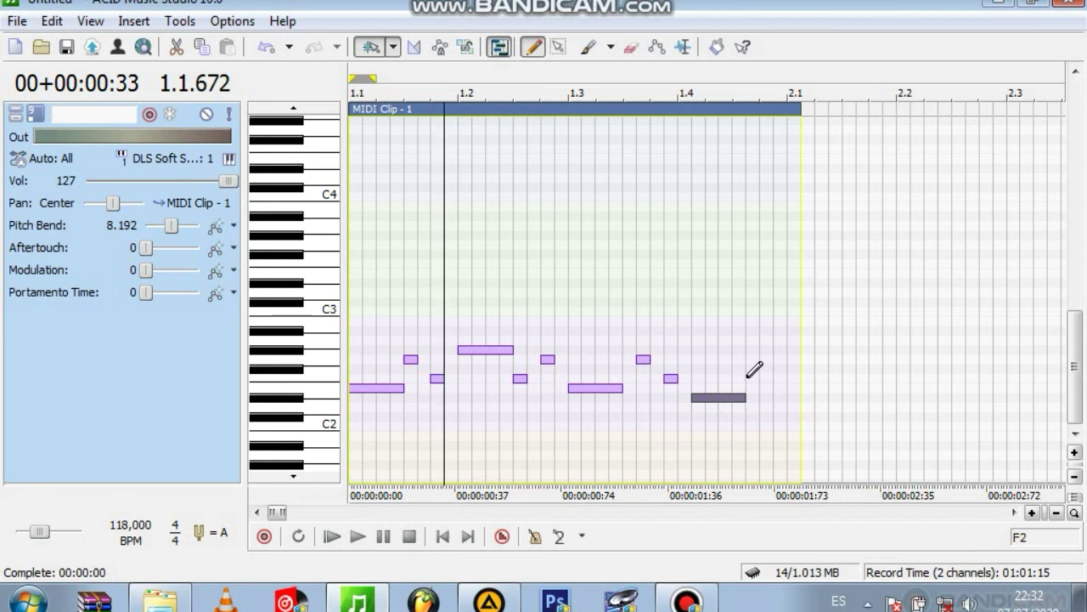
Step: Add short F2 and G2 notes between the D#2 note and beat 2.1, and play the bass line
left_click(749, 378)
left_click(776, 349)
key("space")
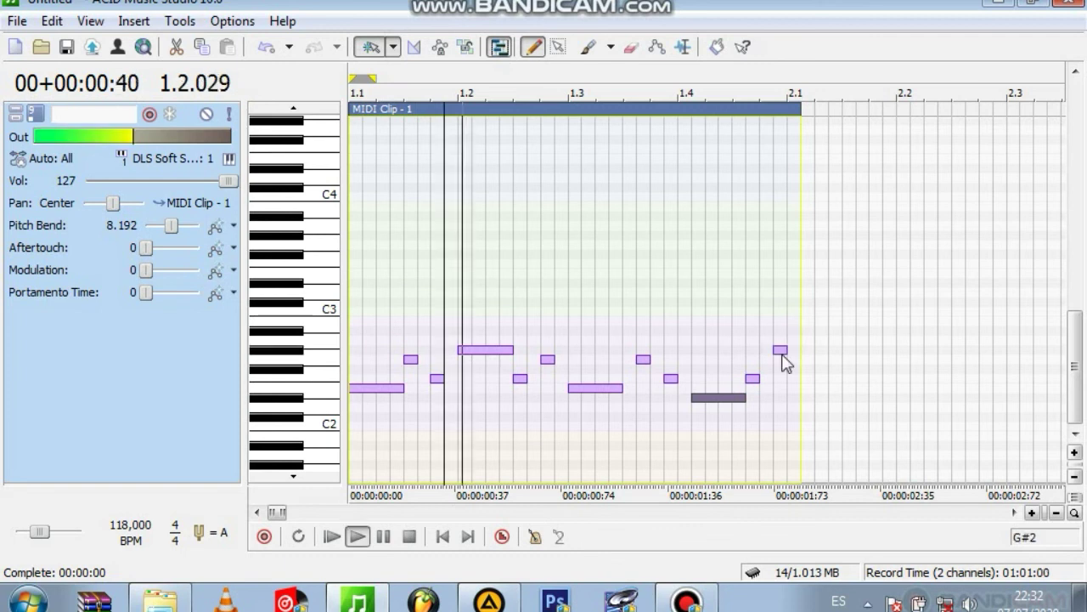
key("space")
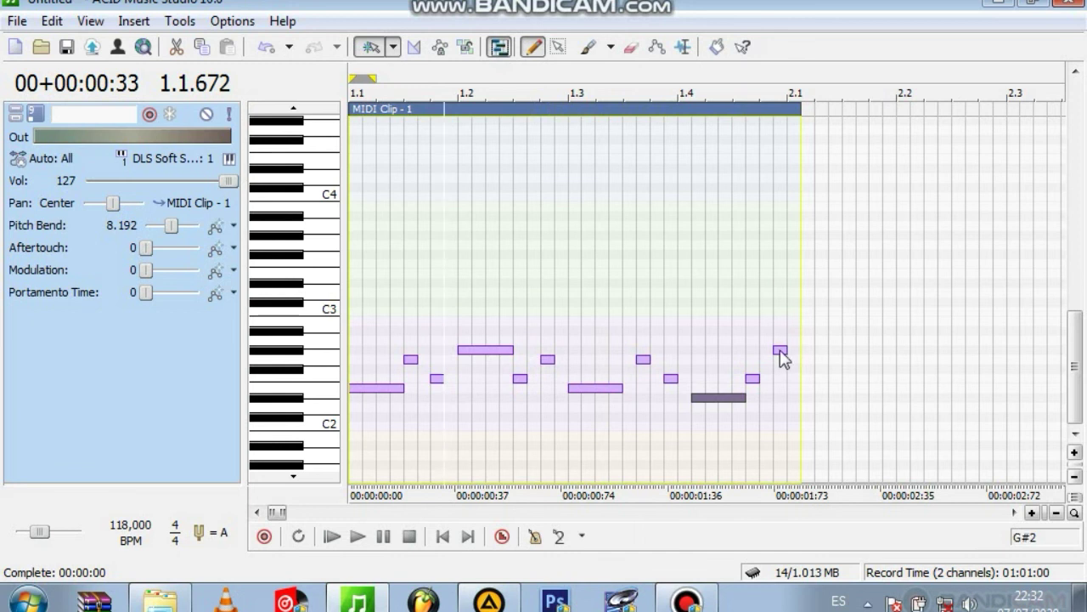
key("space")
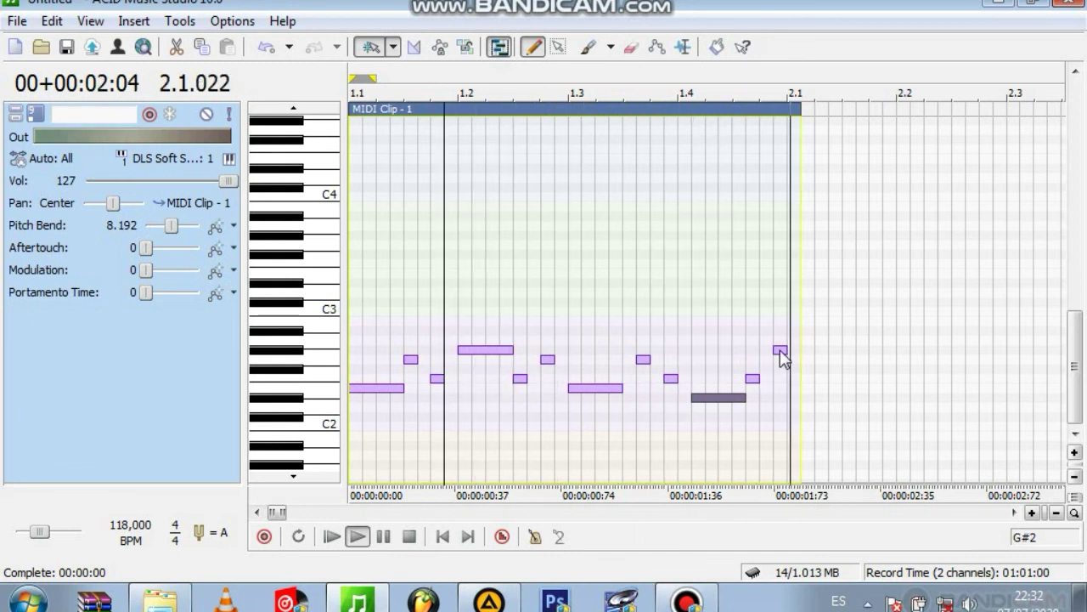
left_click_drag(781, 356, 781, 365)
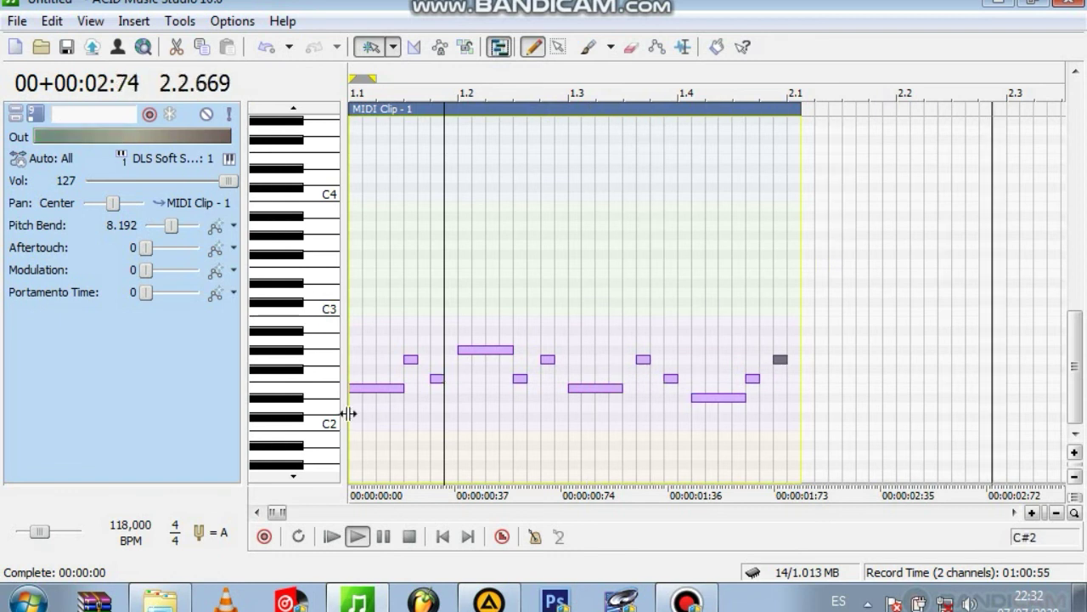
key("space")
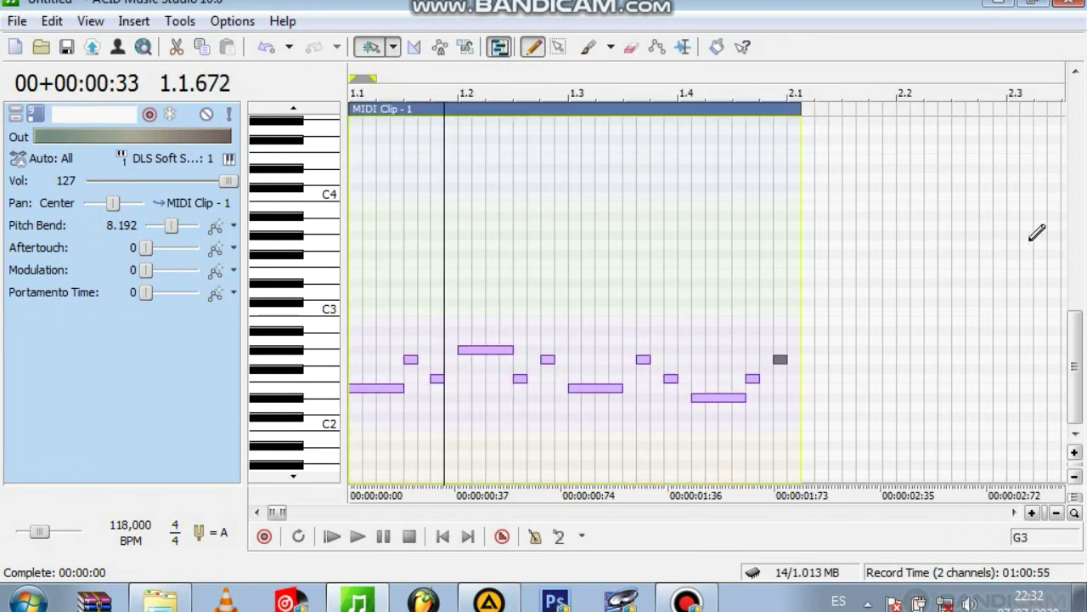
Step: Return to the upper audio tracks and play the arrangement from the start
scroll(1074, 354, "up", 8)
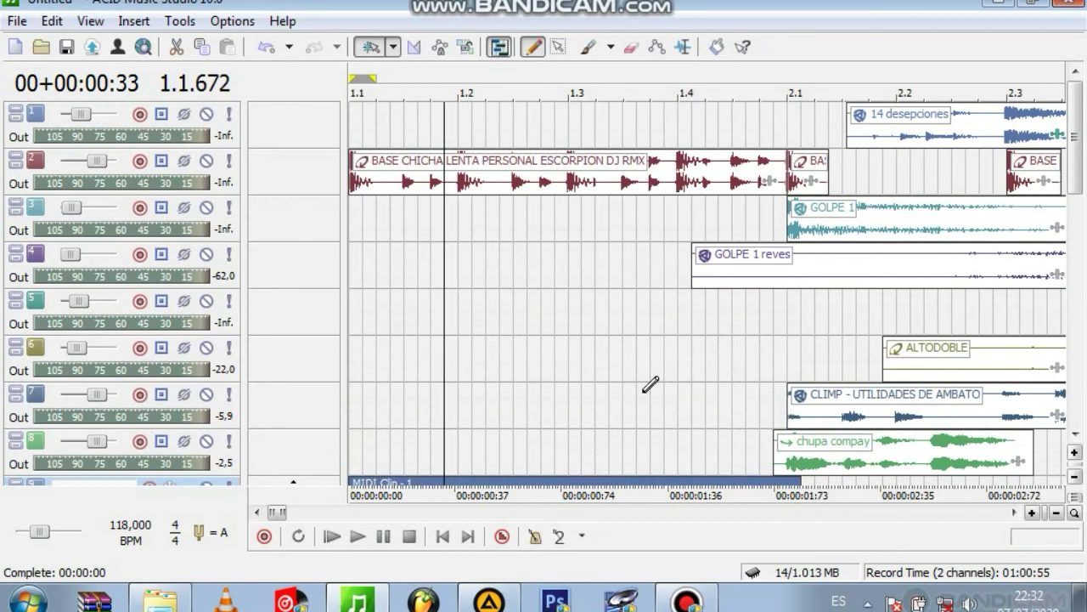
left_click(355, 213)
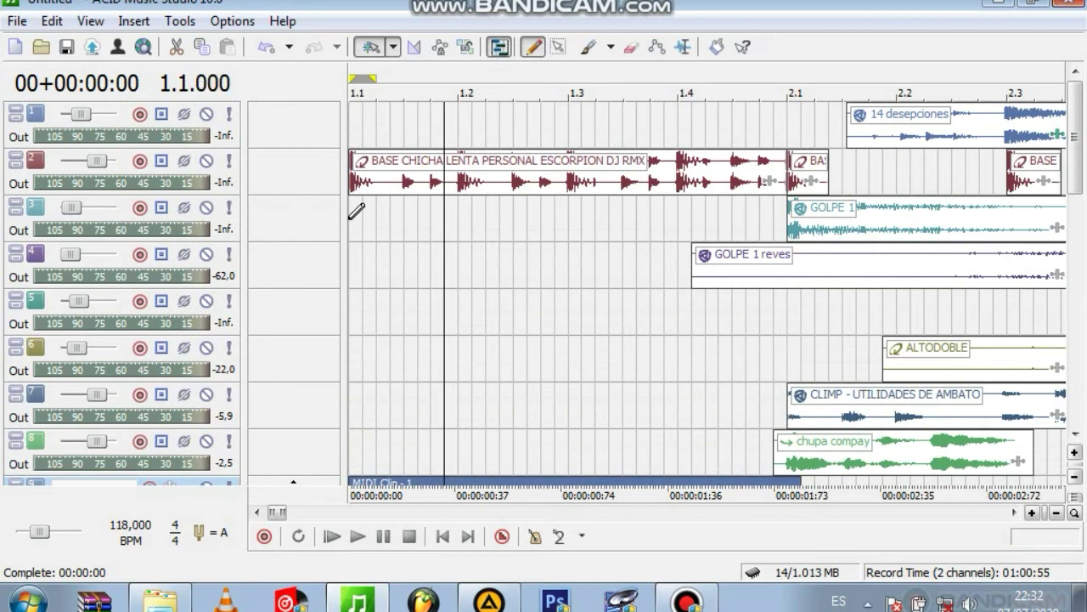
key("space")
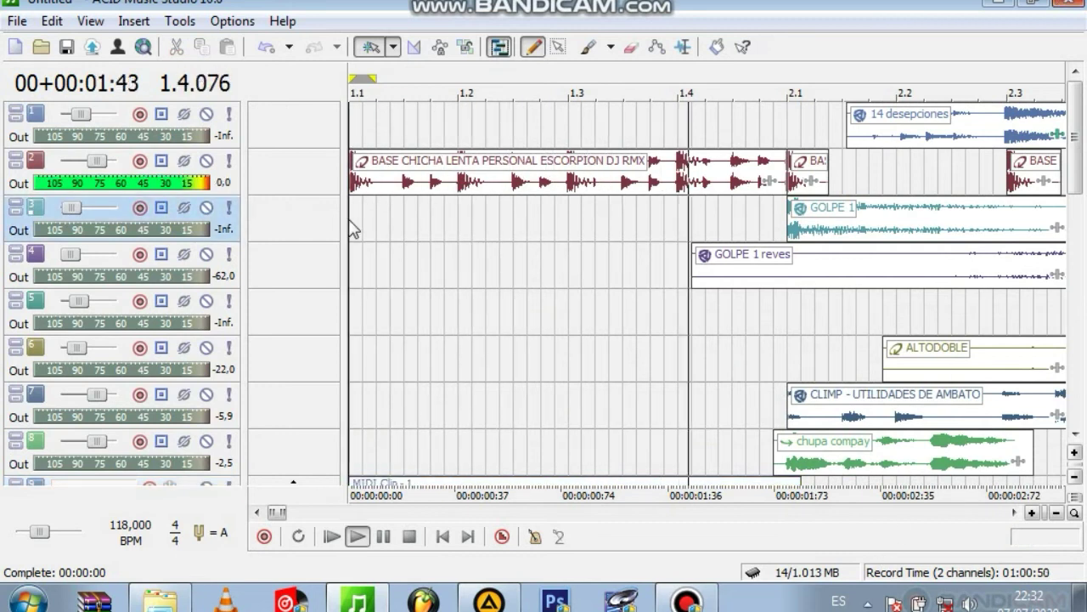
key("space")
key("space")
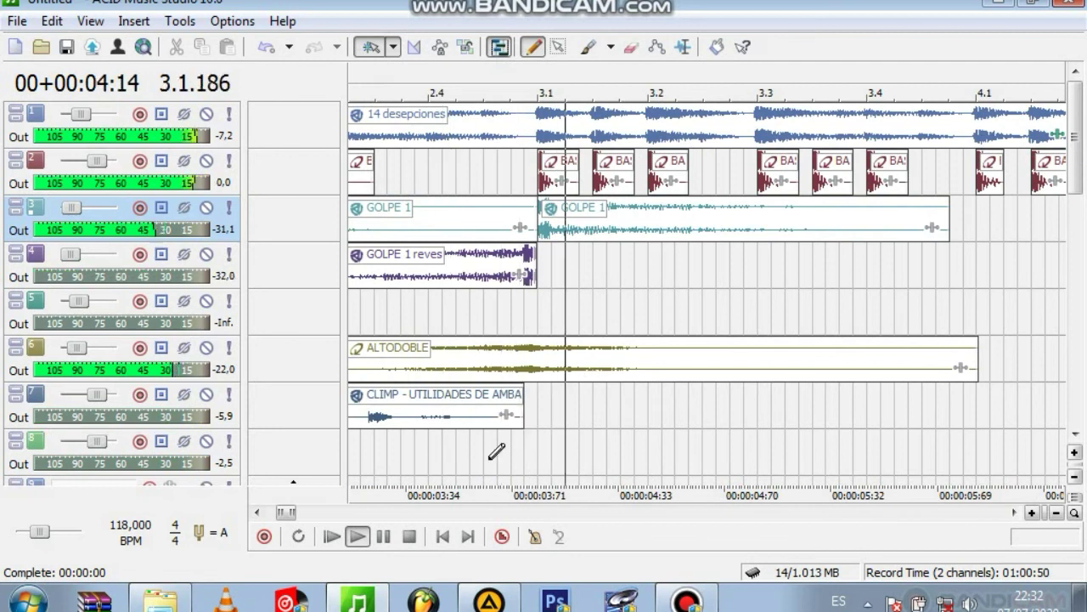
left_click_drag(297, 511, 502, 461)
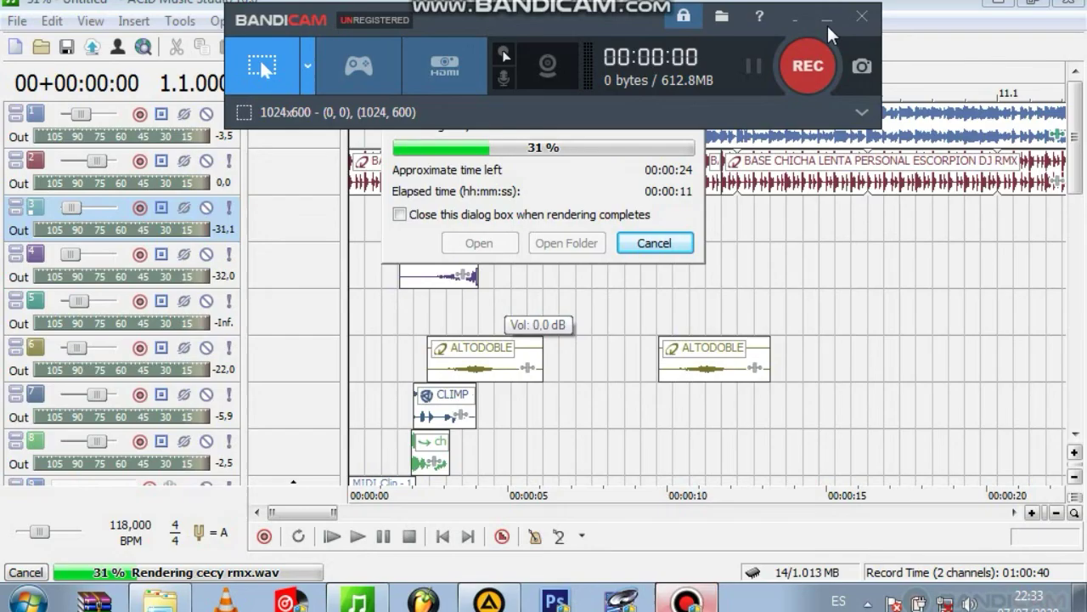
key("F12")
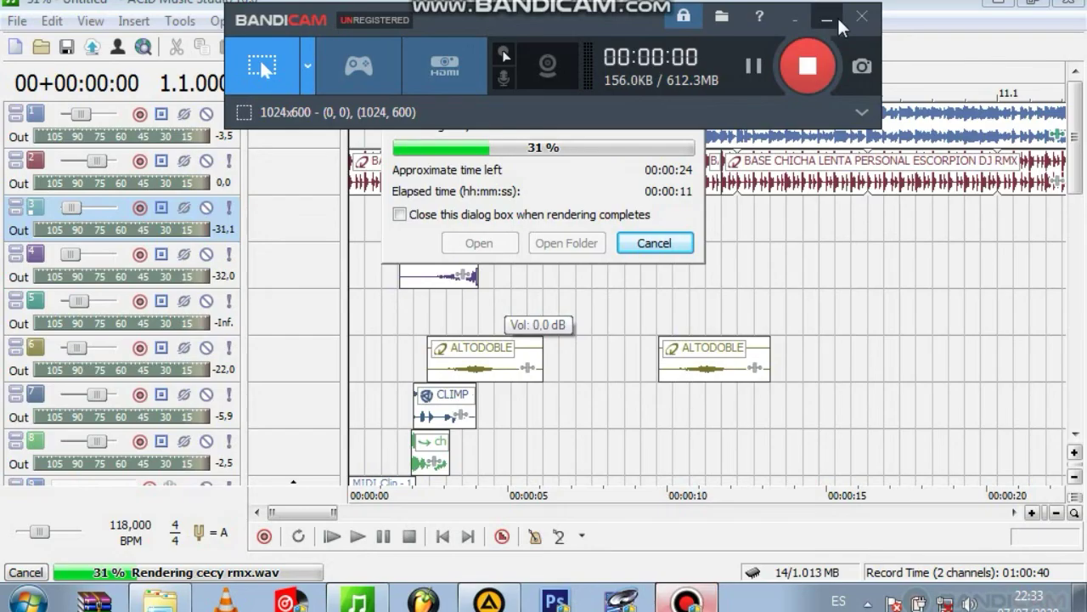
left_click(829, 24)
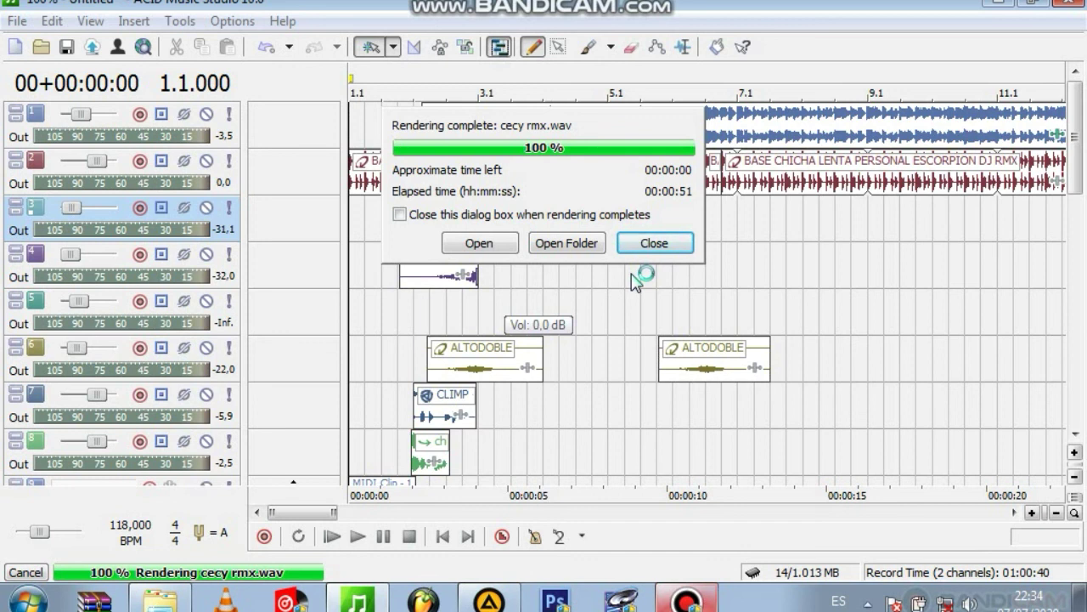
Step: Open the folder of the rendered cecy rmx file, load the file into AIMP, listen to its opening at full volume and pause it
left_click(569, 243)
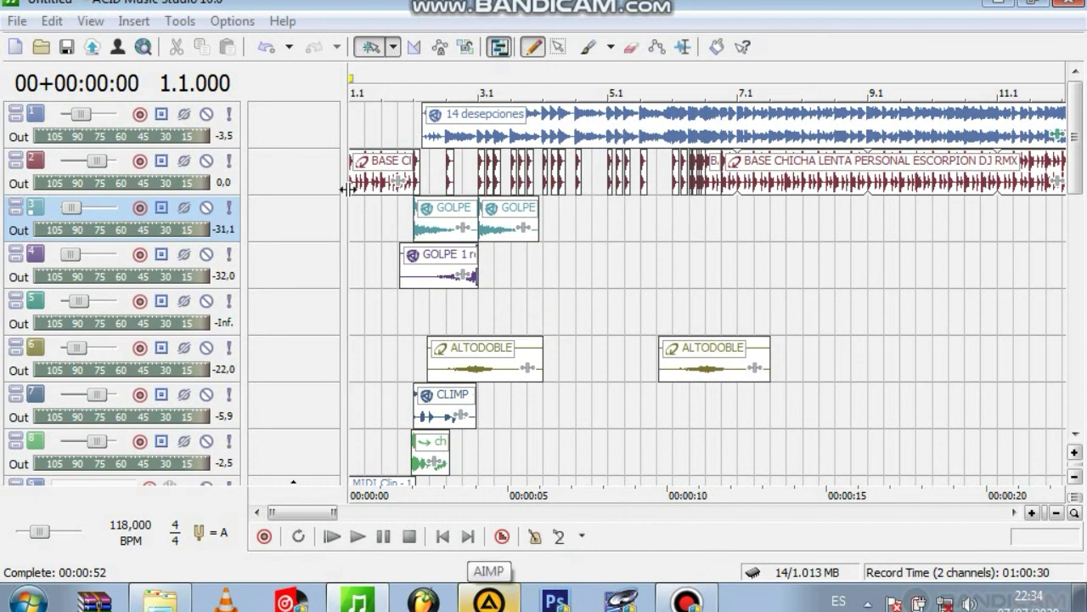
left_click(158, 602)
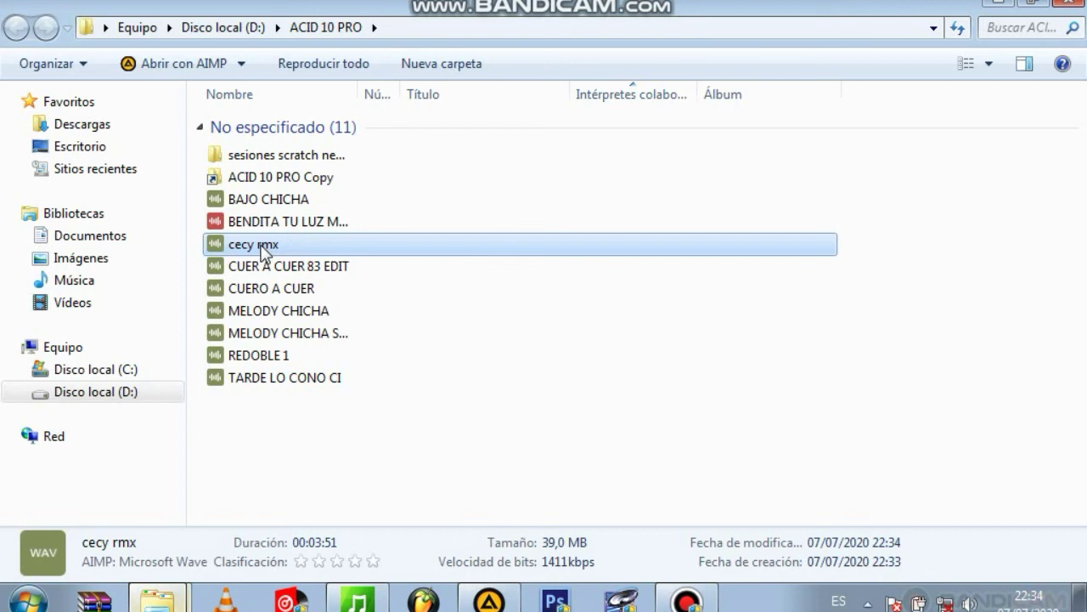
left_click_drag(261, 249, 757, 82)
left_click(720, 134)
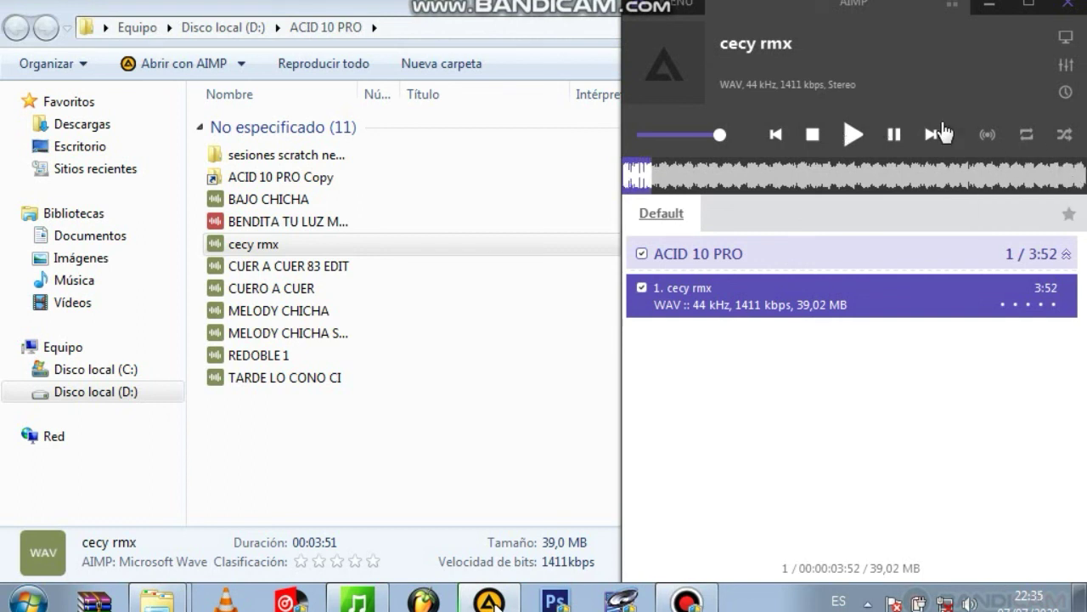
left_click(893, 136)
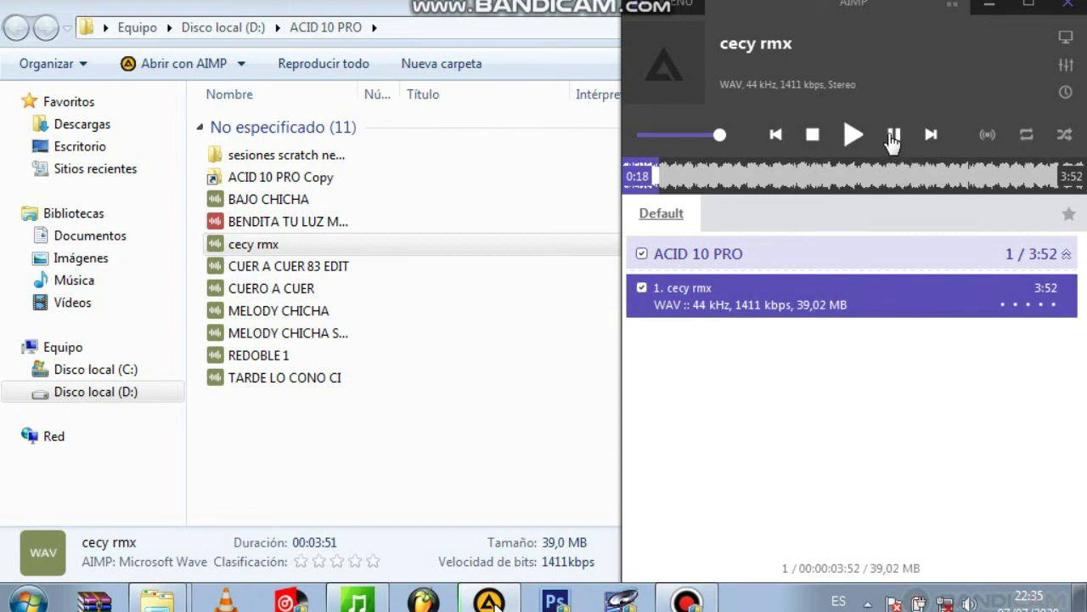
left_click(688, 600)
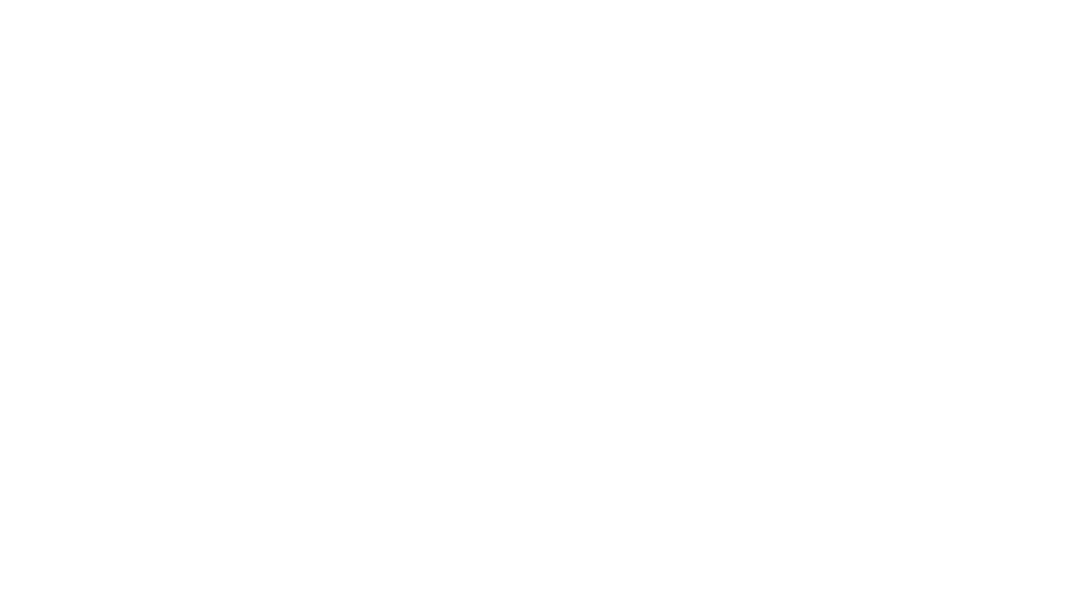